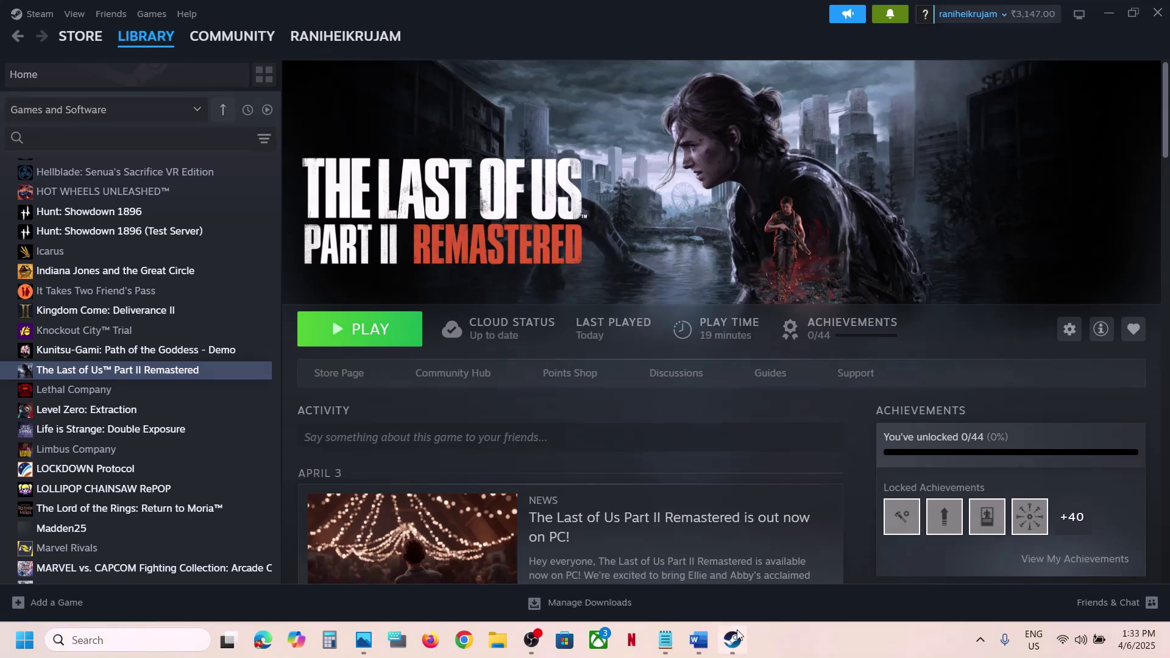
Select 'AMD Adrenalin Edition 25.3.2 Optional Update' in the Word document's Step 1 heading
left_click(699, 640)
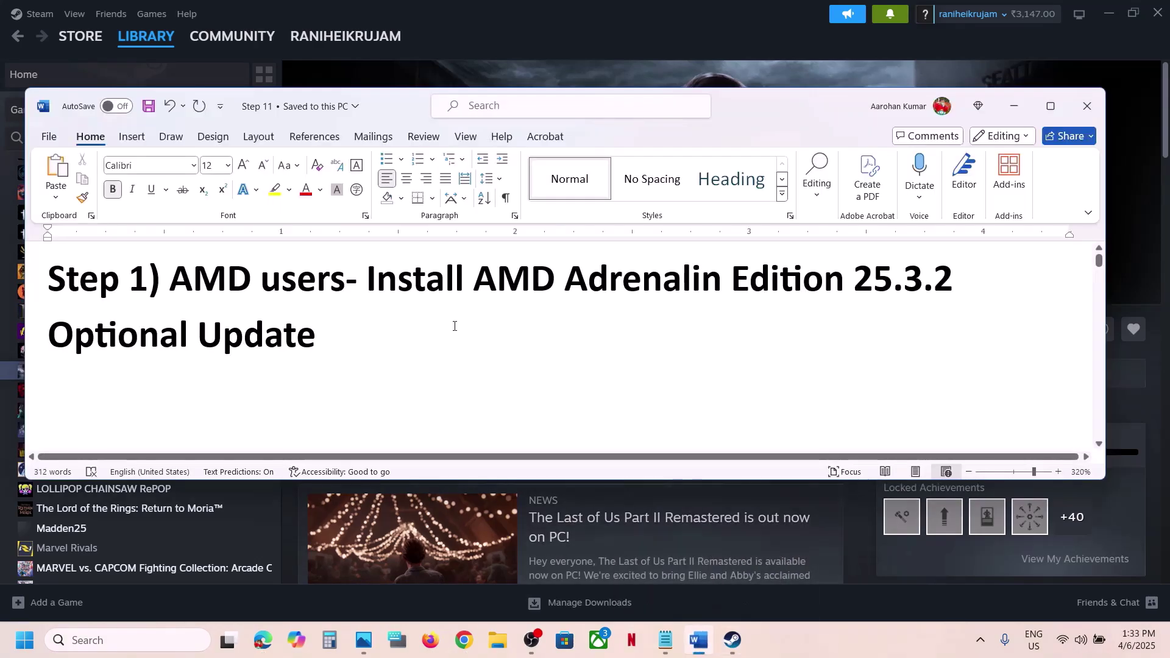
left_click_drag(367, 287, 460, 623)
left_click(485, 292)
Google the driver name and download the Windows 10 & 11 64-bit installer from AMD's release notes
key("ctrl+c")
left_click(464, 640)
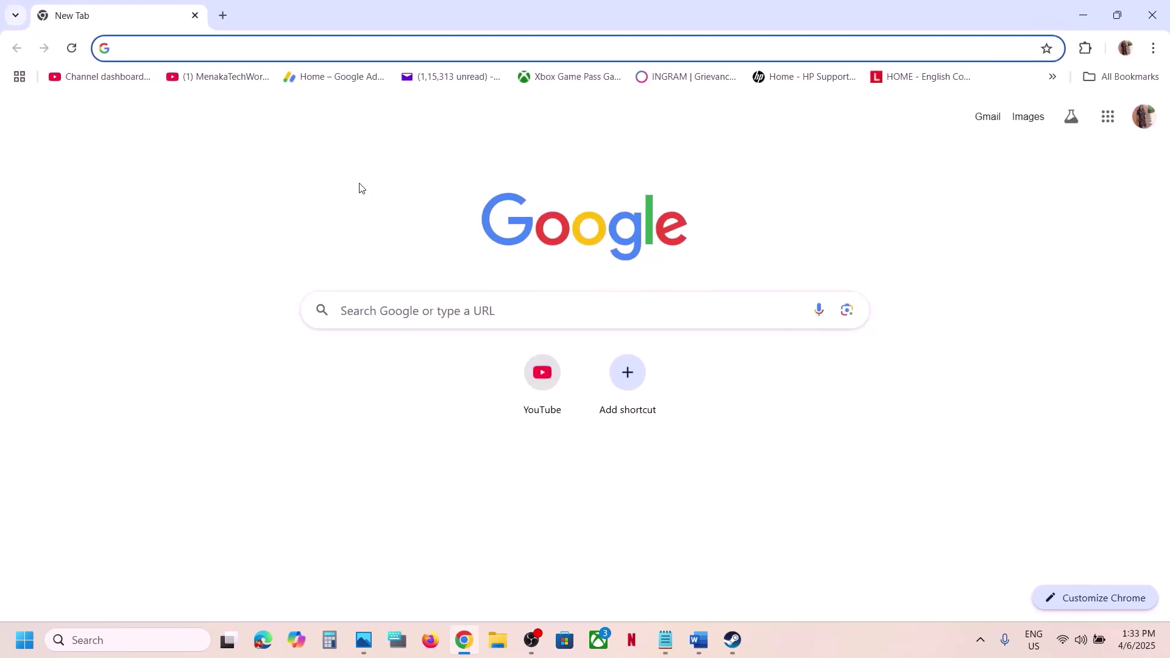
key("ctrl+v")
key("Return")
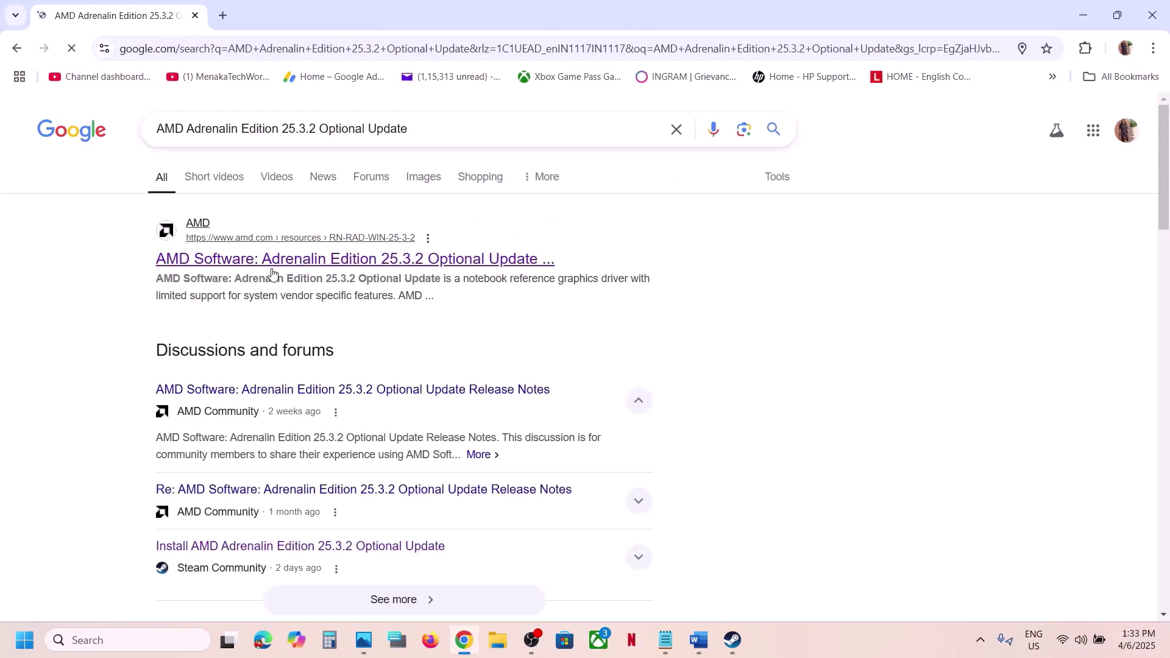
left_click(295, 266)
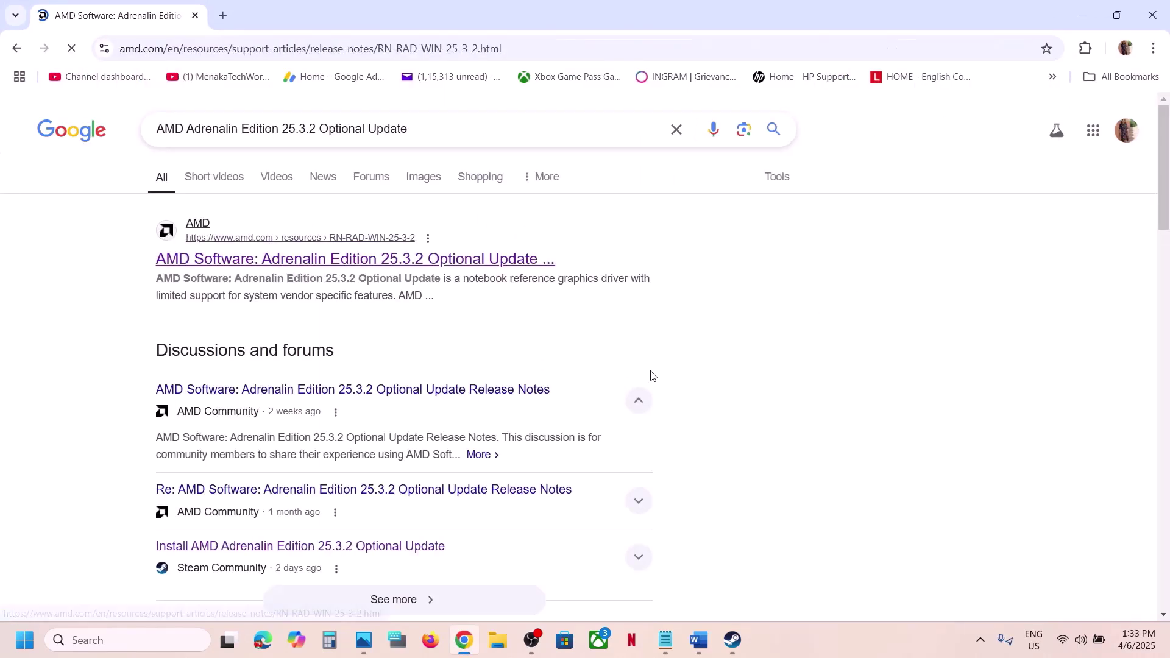
scroll(650, 373, "down", 20)
scroll(650, 374, "down", 1)
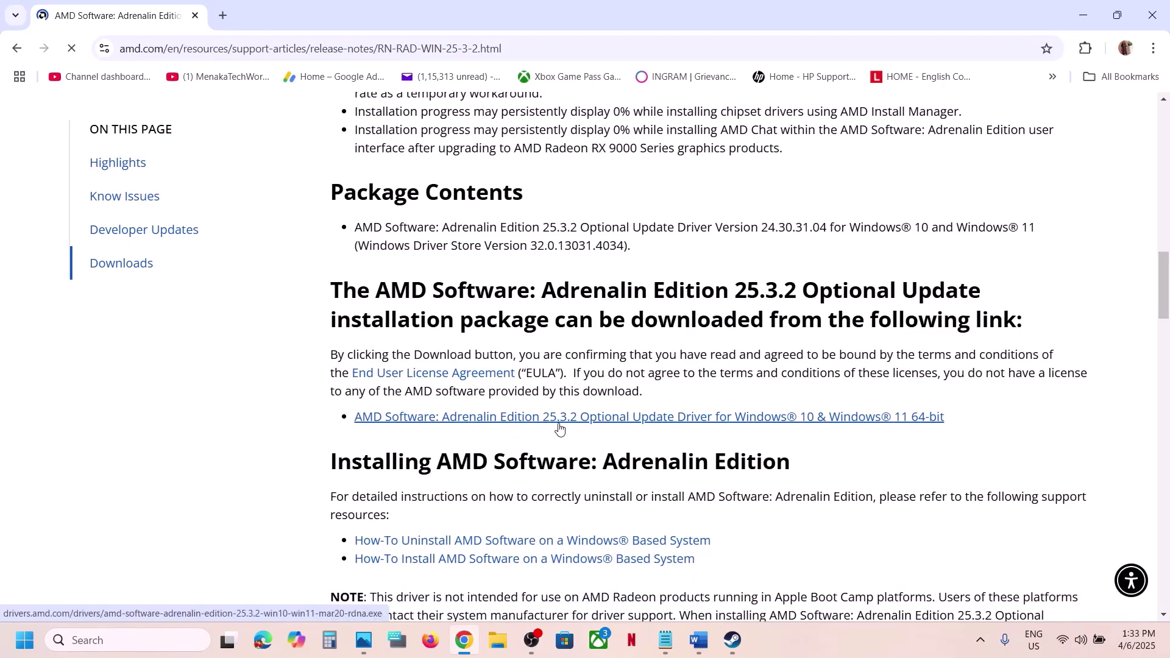
left_click(596, 418)
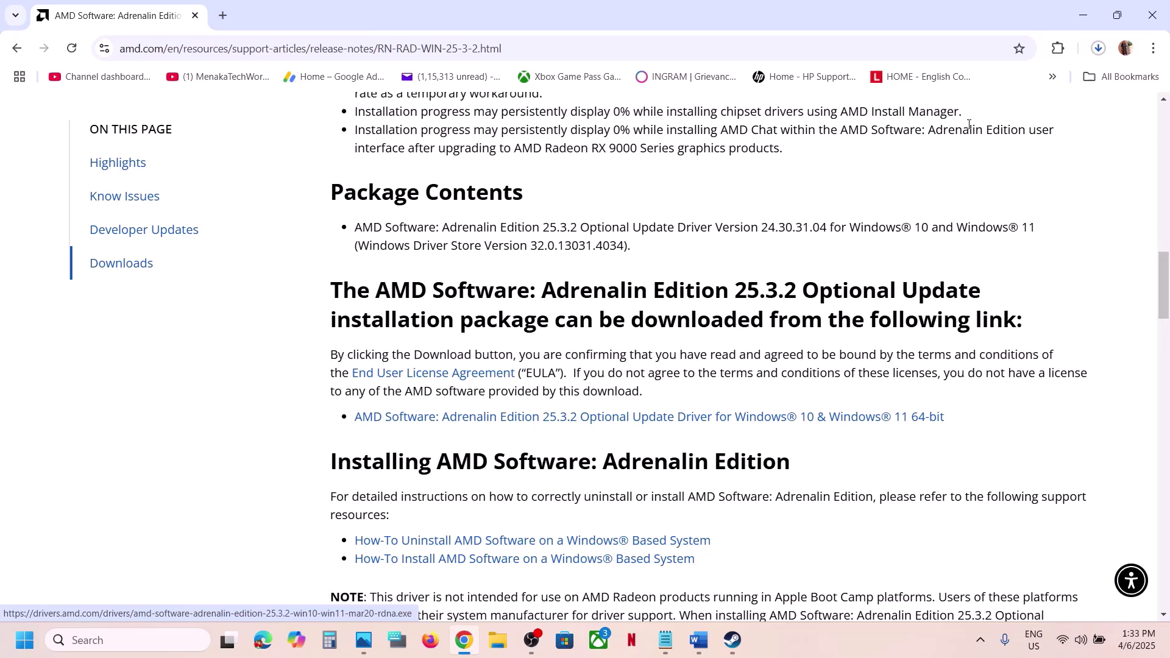
left_click(1098, 48)
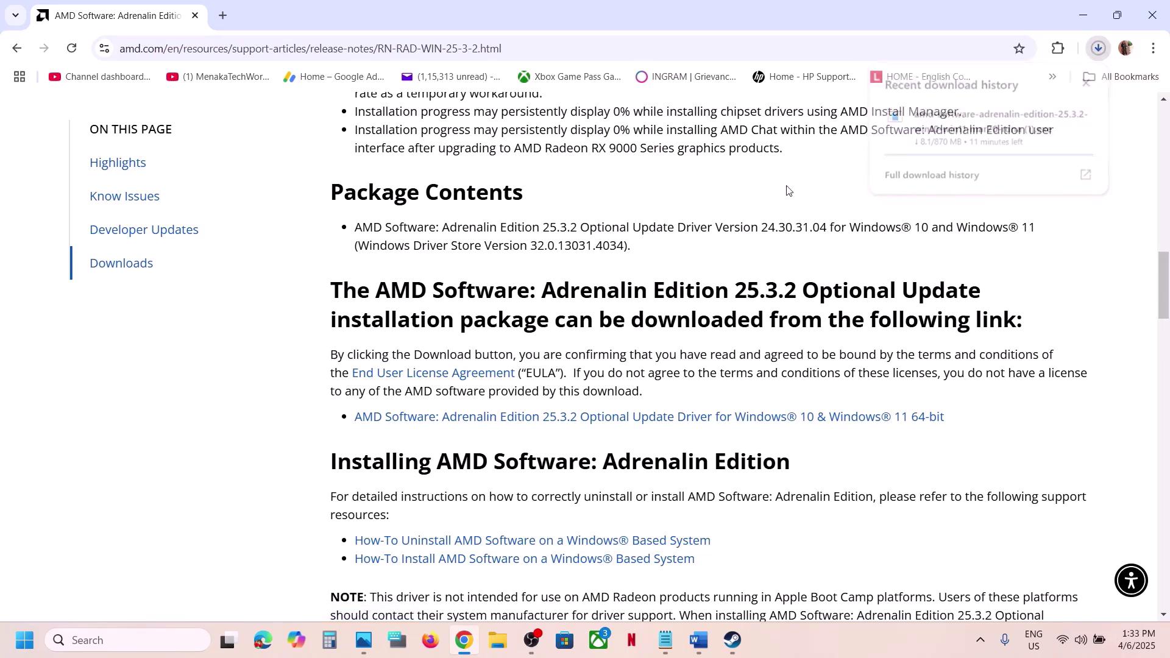
Look at the Start menu power options, then return to the Word instructions
left_click(25, 640)
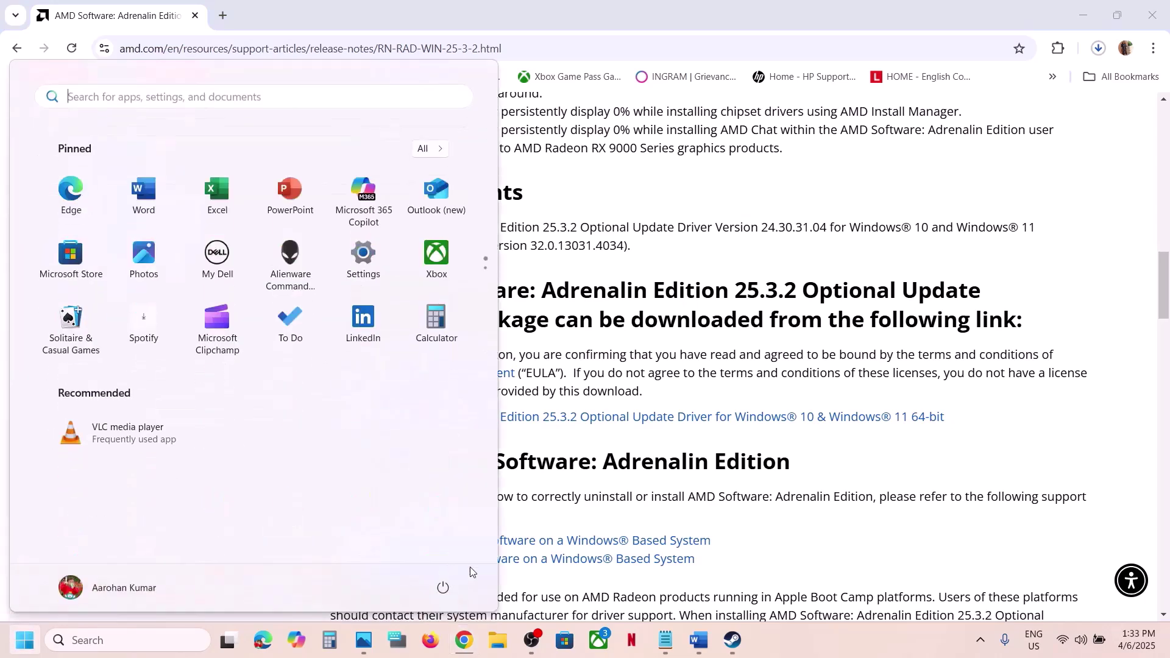
left_click(443, 587)
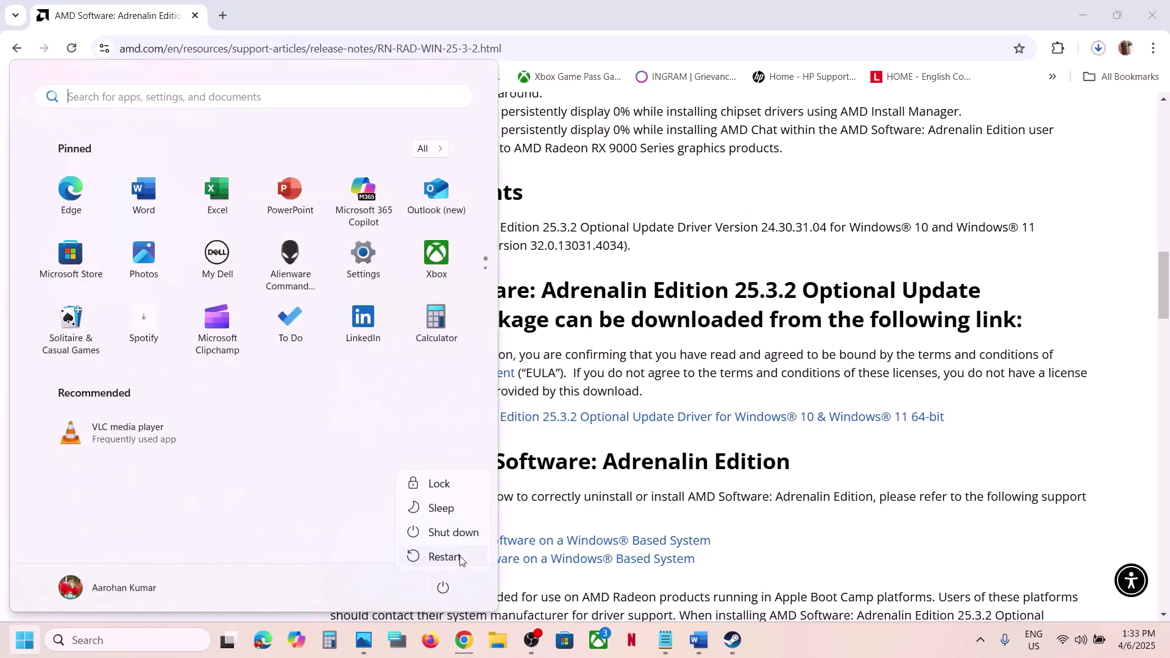
left_click(732, 640)
left_click(698, 641)
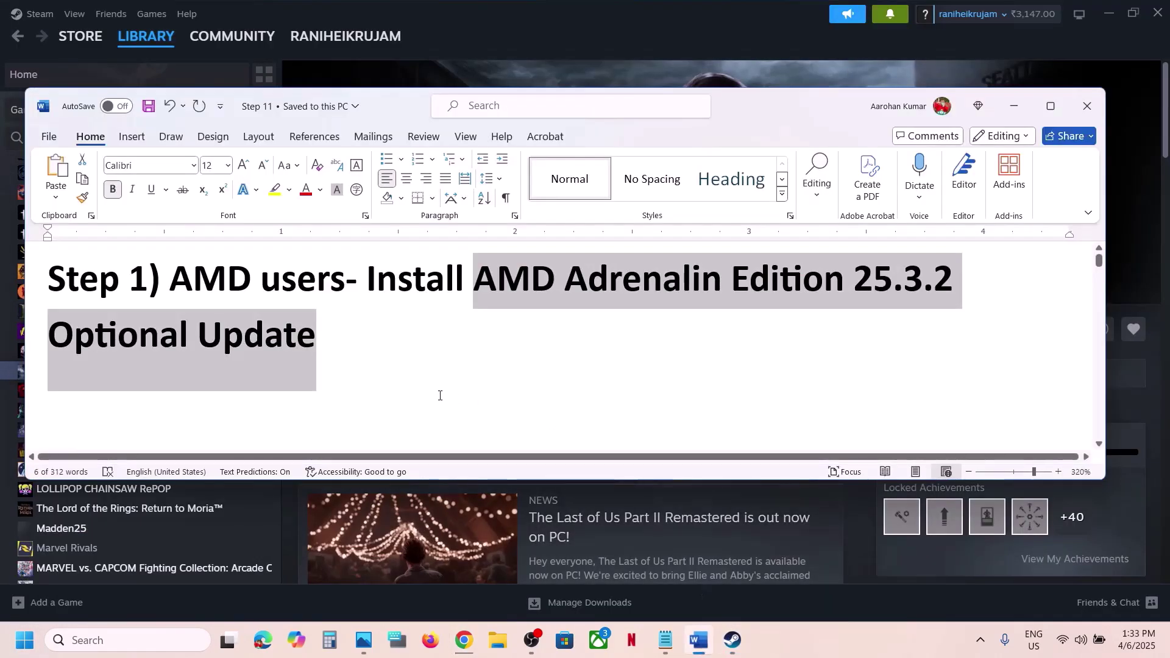
Scroll Word to Step 2, select its disable-integrated-graphics instruction, and bring Steam forward
scroll(439, 396, "down", 5)
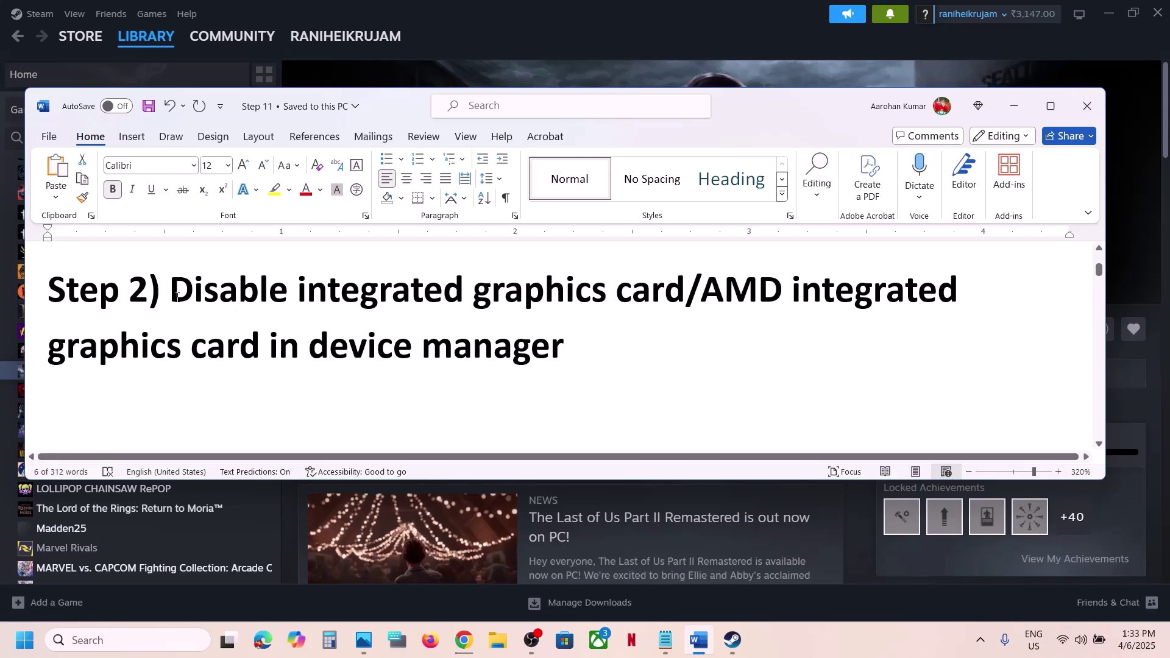
left_click_drag(176, 296, 542, 322)
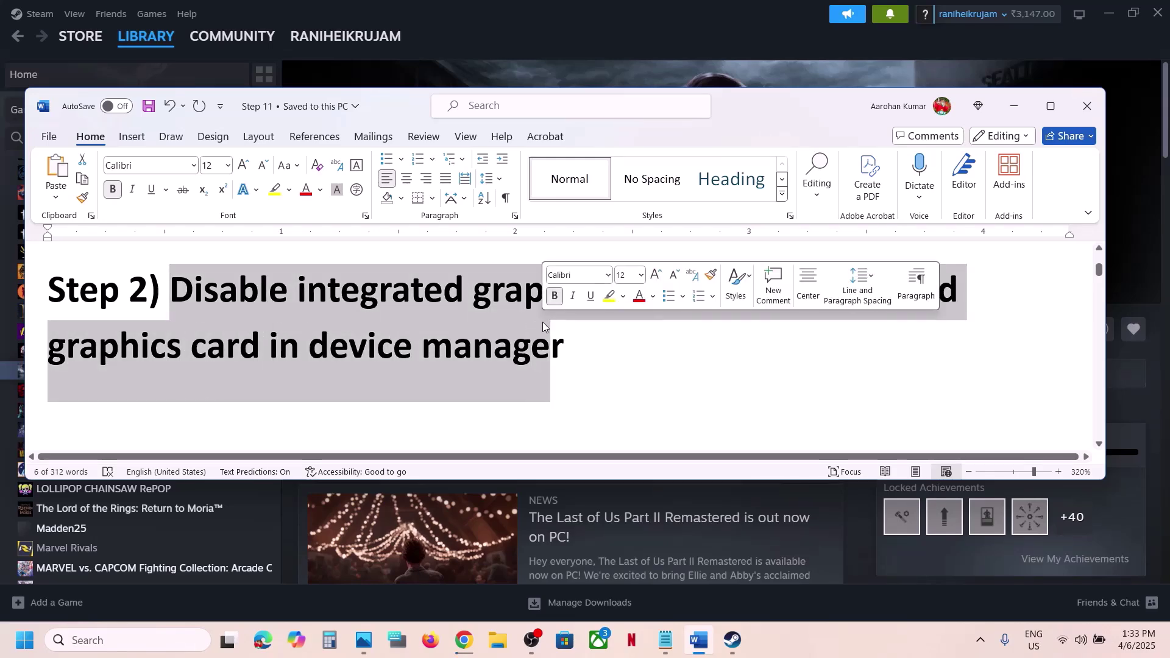
left_click(562, 9)
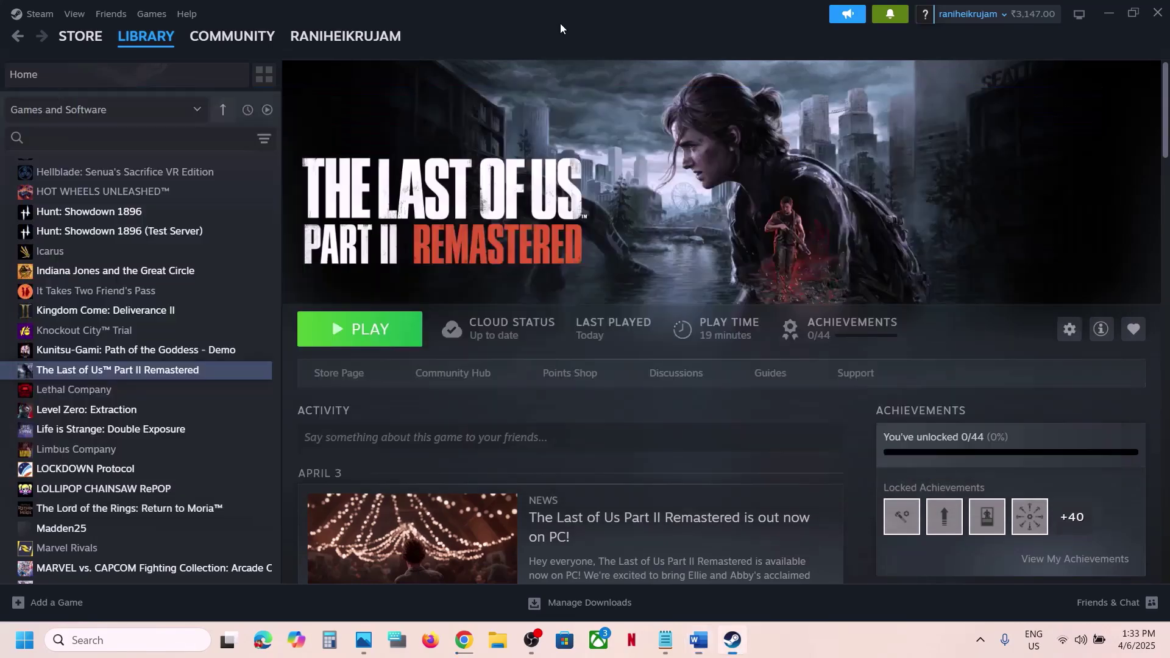
Open Device Manager, expand Display adapters, and bring up actions for Intel Iris Xe Graphics
right_click(19, 655)
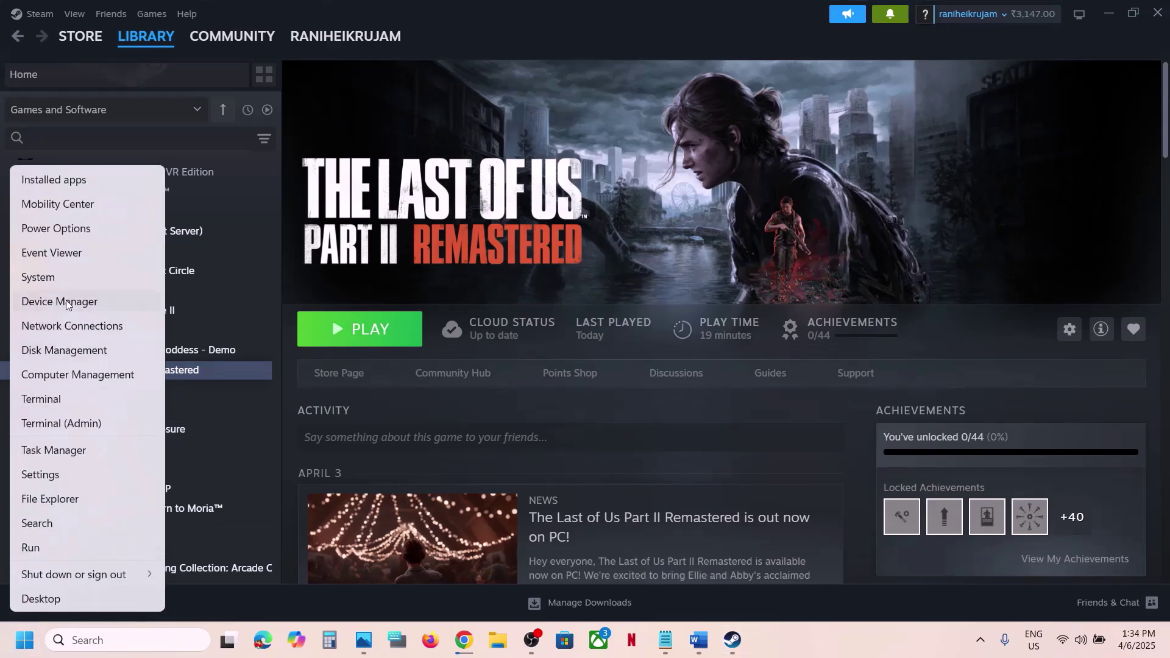
left_click(67, 303)
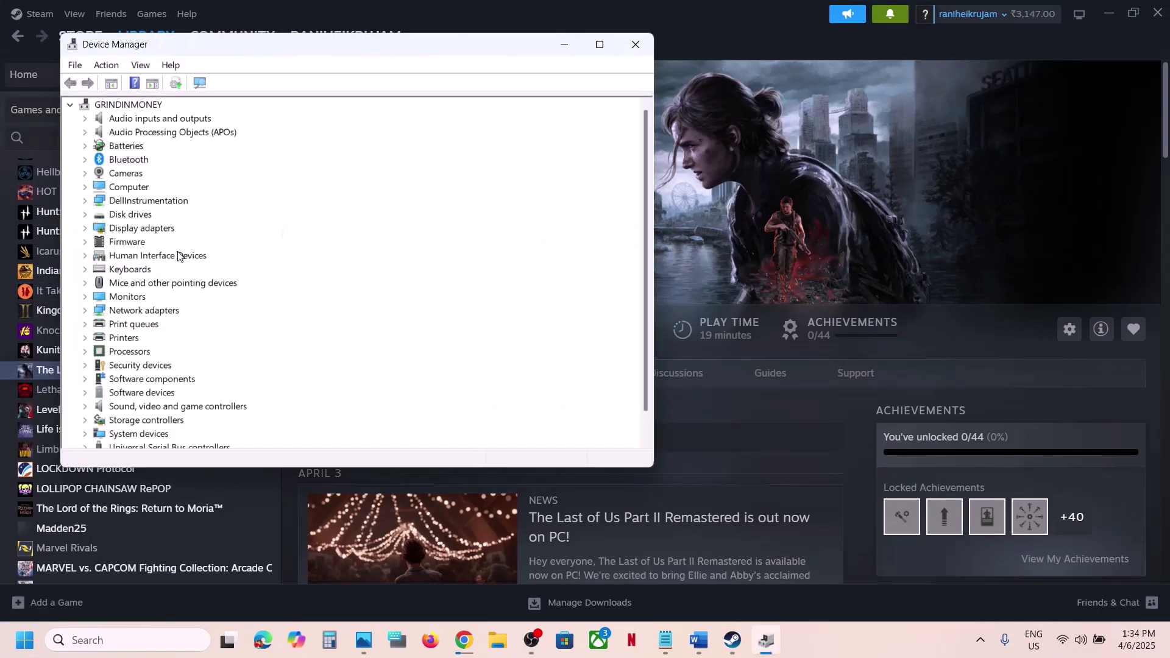
left_click(115, 231)
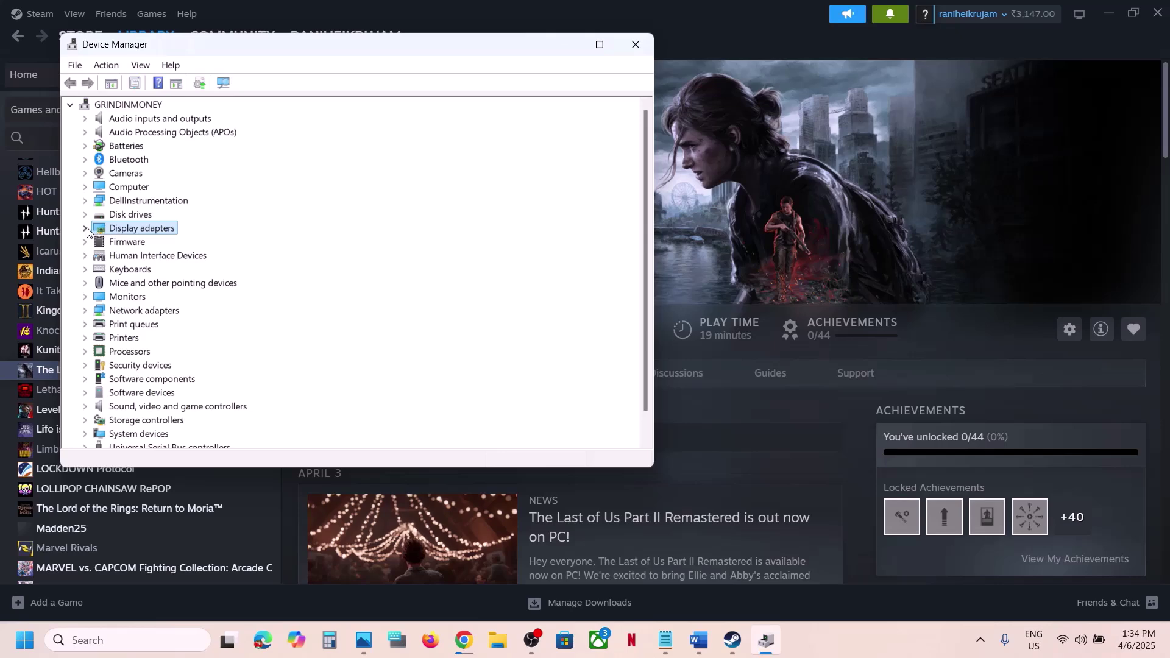
left_click(85, 229)
left_click(173, 243)
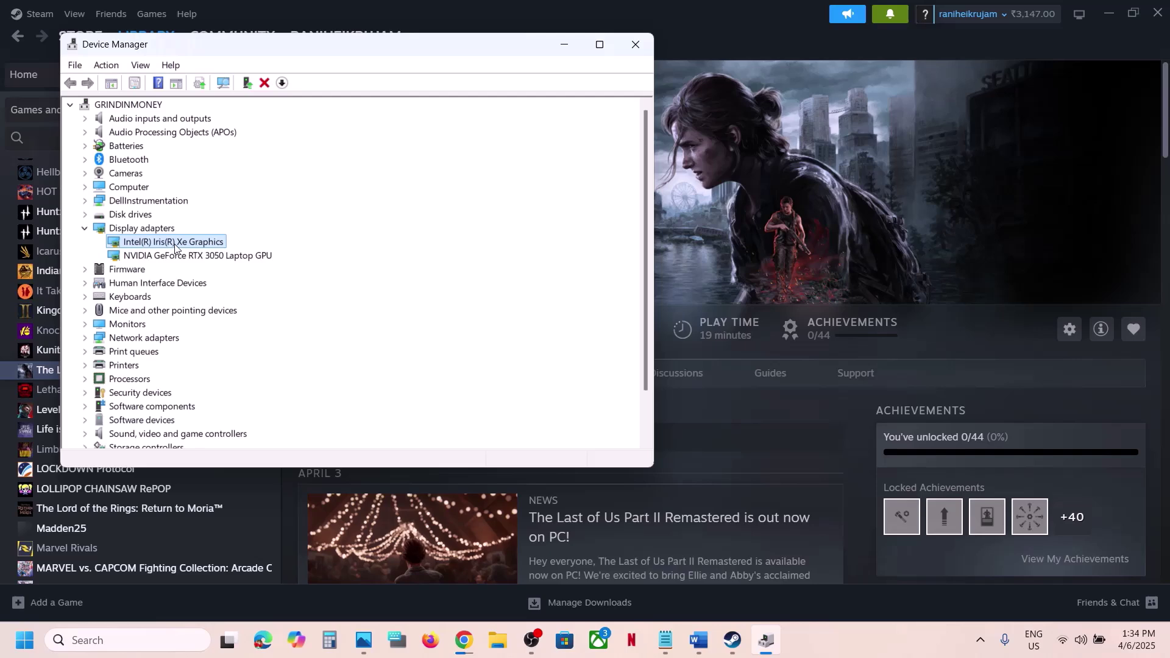
right_click(171, 243)
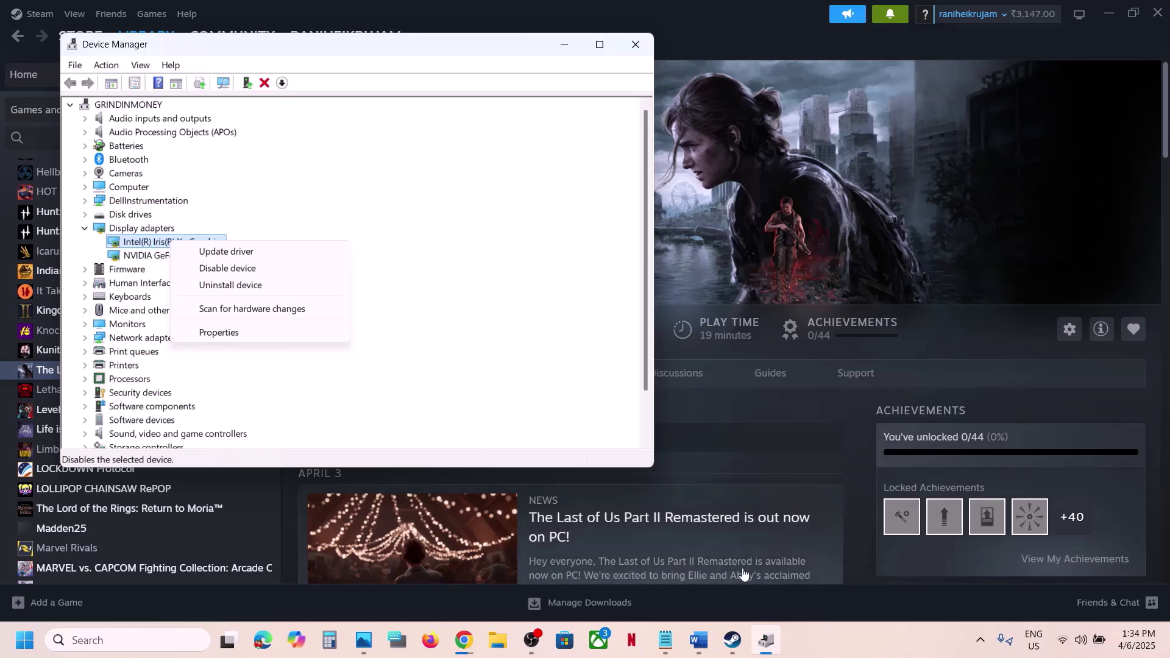
left_click(699, 639)
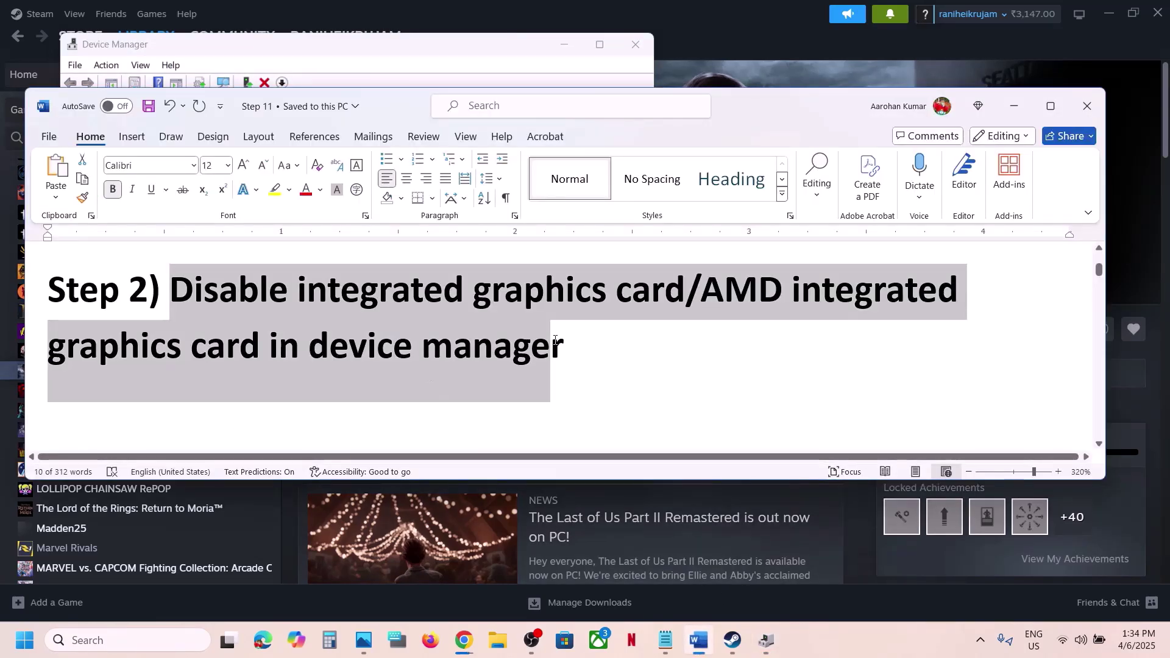
Reselect the Step 2 instruction text in Word and close Device Manager
left_click(554, 340)
left_click_drag(590, 347, 170, 290)
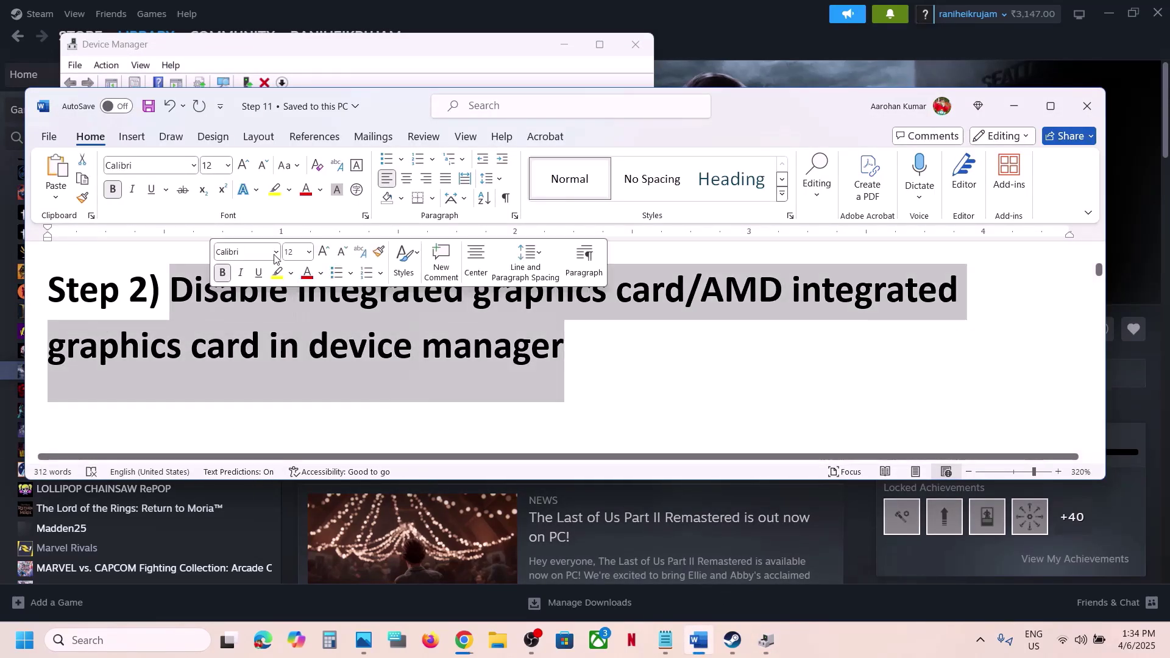
left_click(637, 34)
left_click(637, 34)
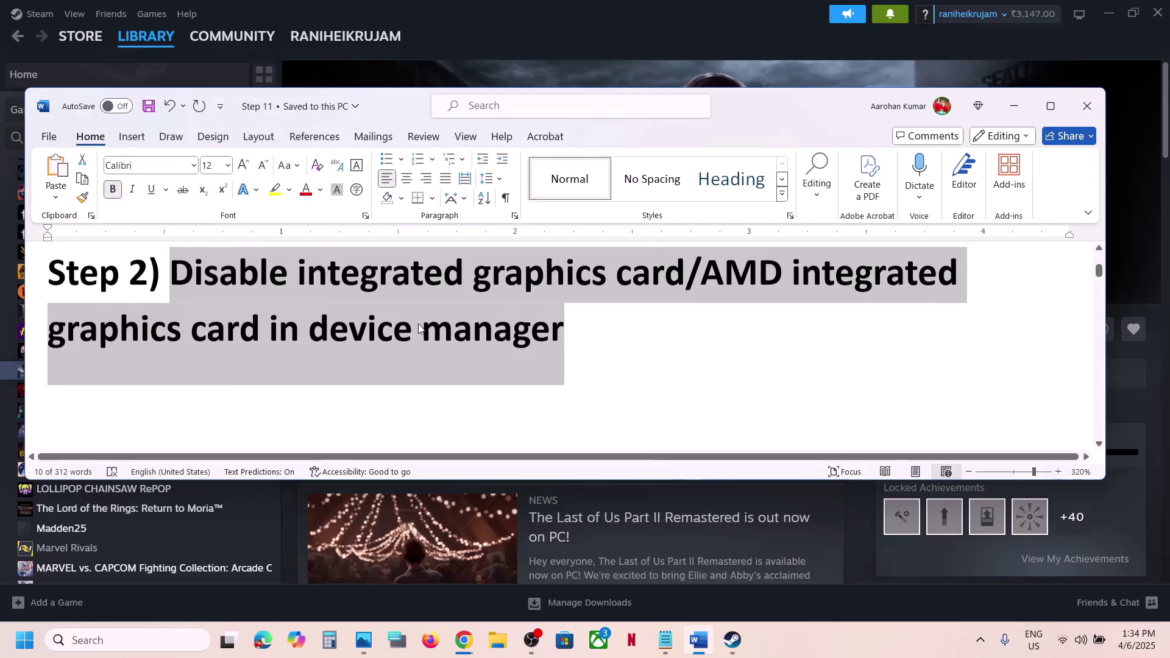
Maximize Word and select the Step 3 game-settings instructions
scroll(418, 323, "down", 5)
scroll(418, 324, "down", 1)
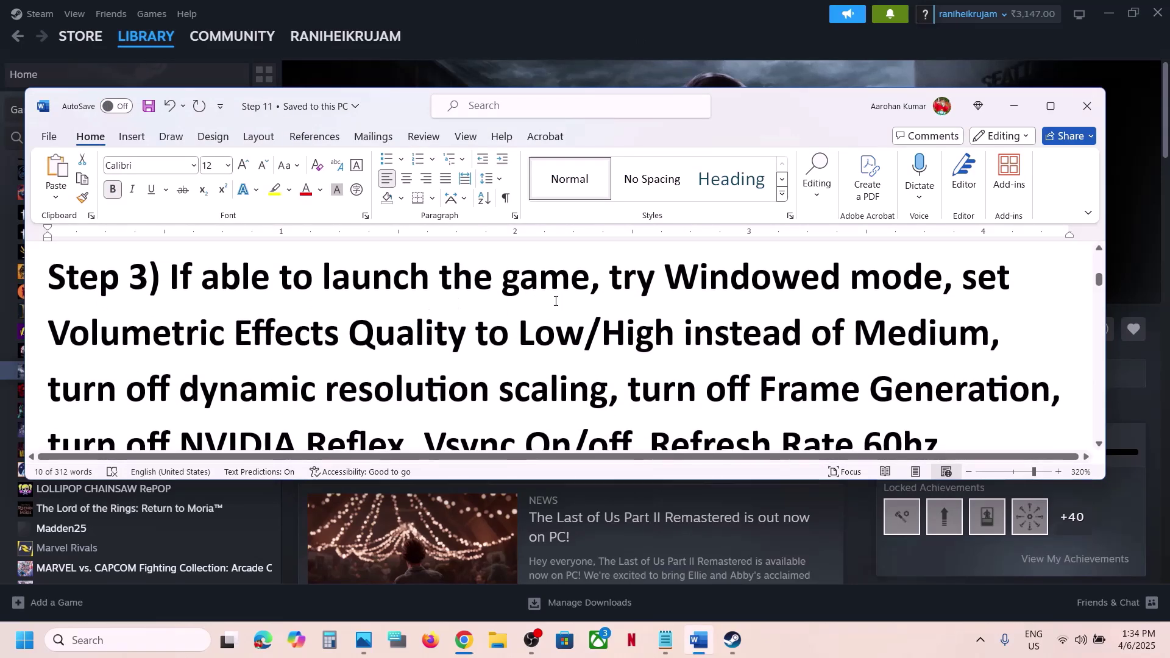
left_click(1063, 109)
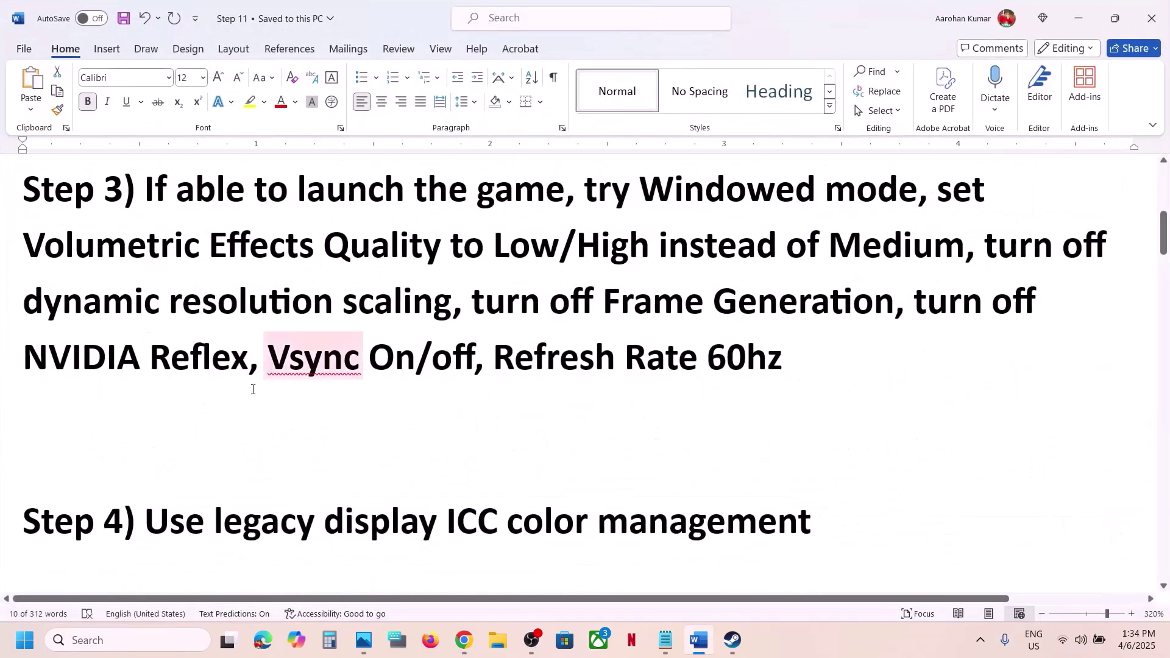
scroll(466, 267, "up", 2)
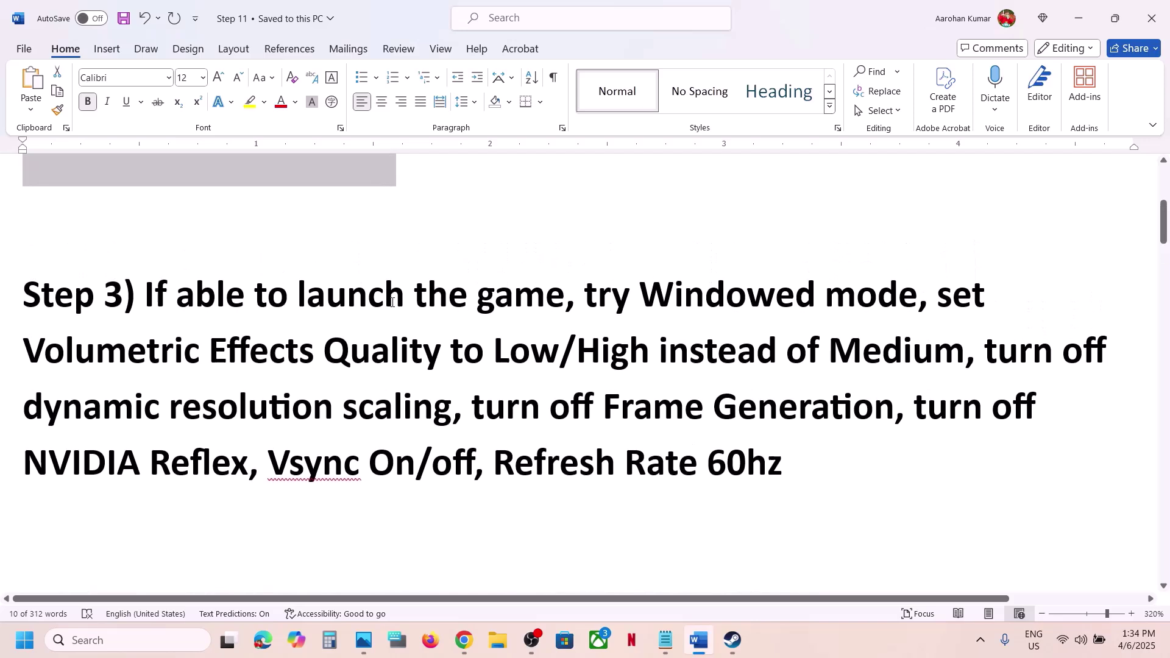
left_click_drag(163, 292, 791, 468)
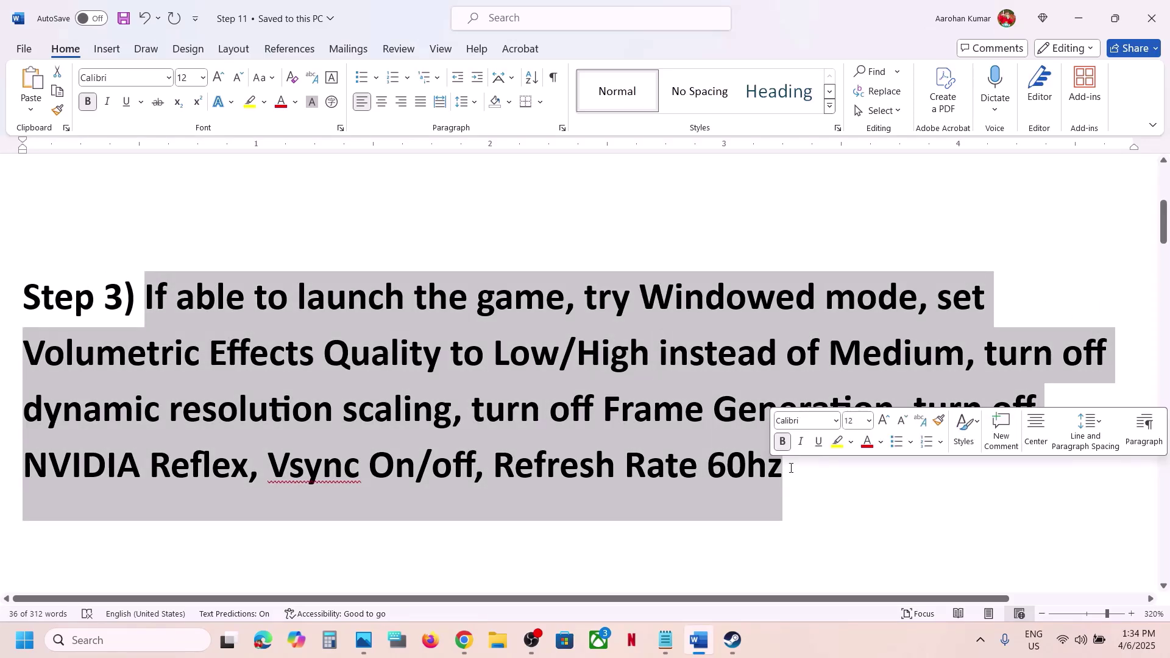
left_click(790, 468)
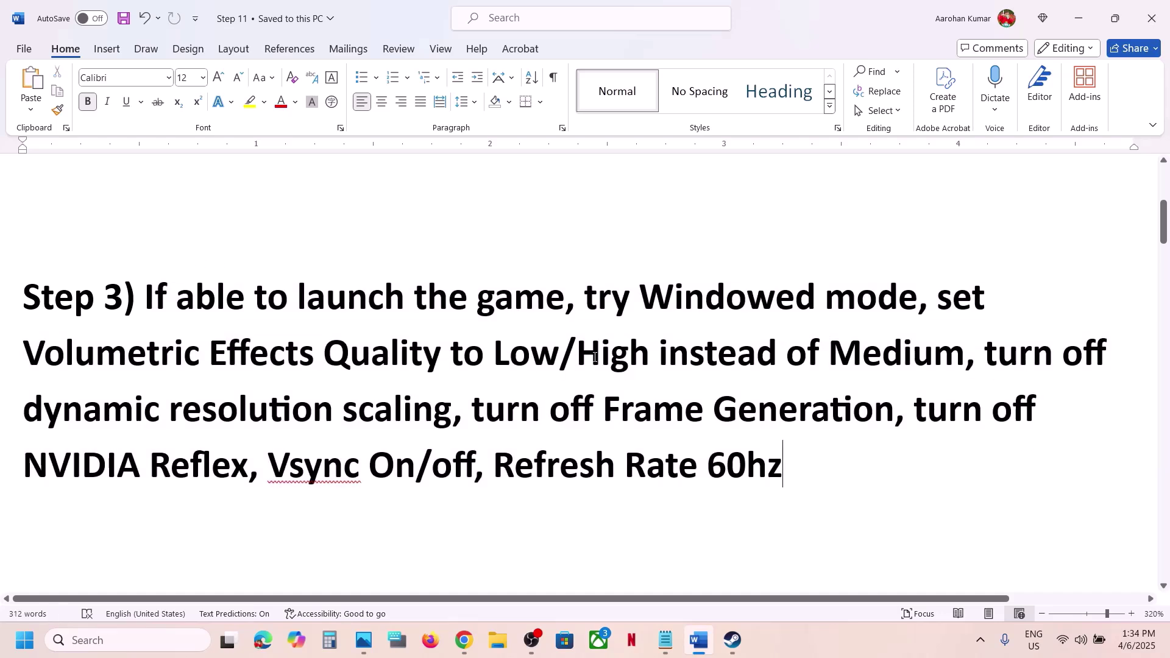
left_click(777, 639)
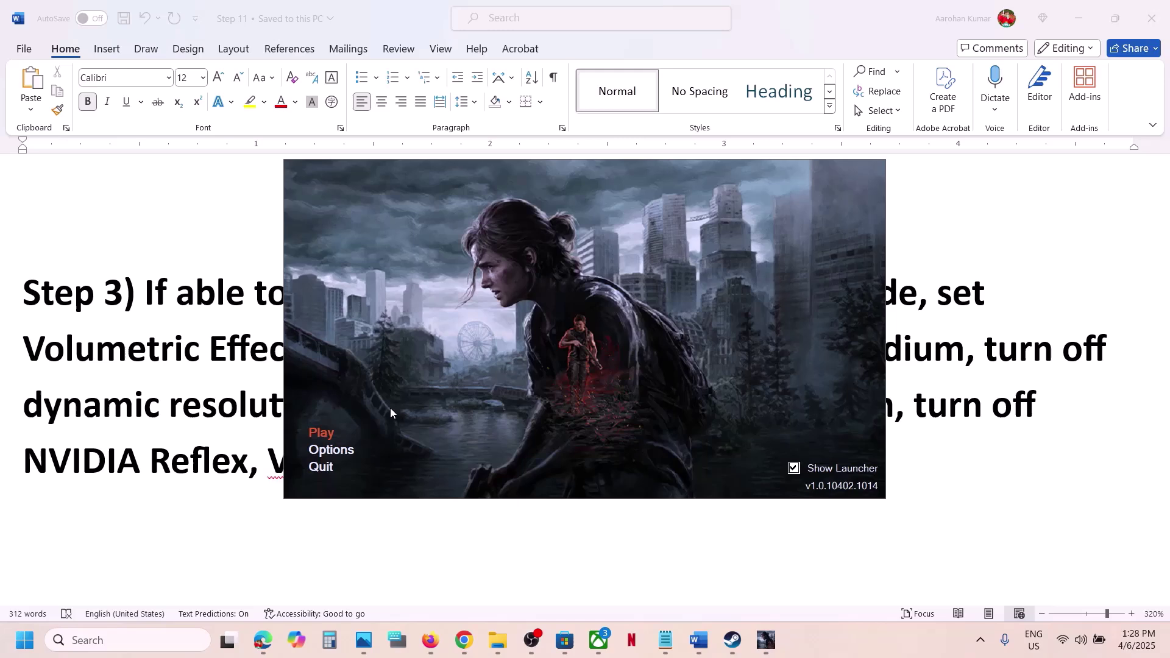
Set the game's window mode to Windowed in the launcher setup options
left_click(345, 451)
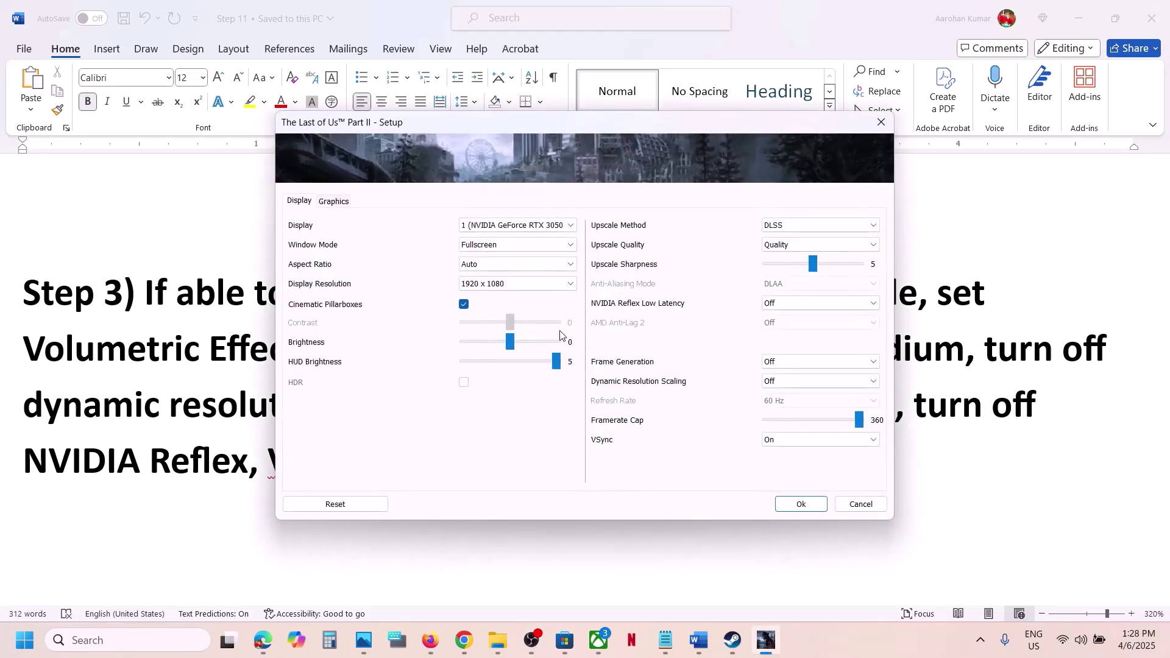
left_click(551, 244)
left_click(496, 258)
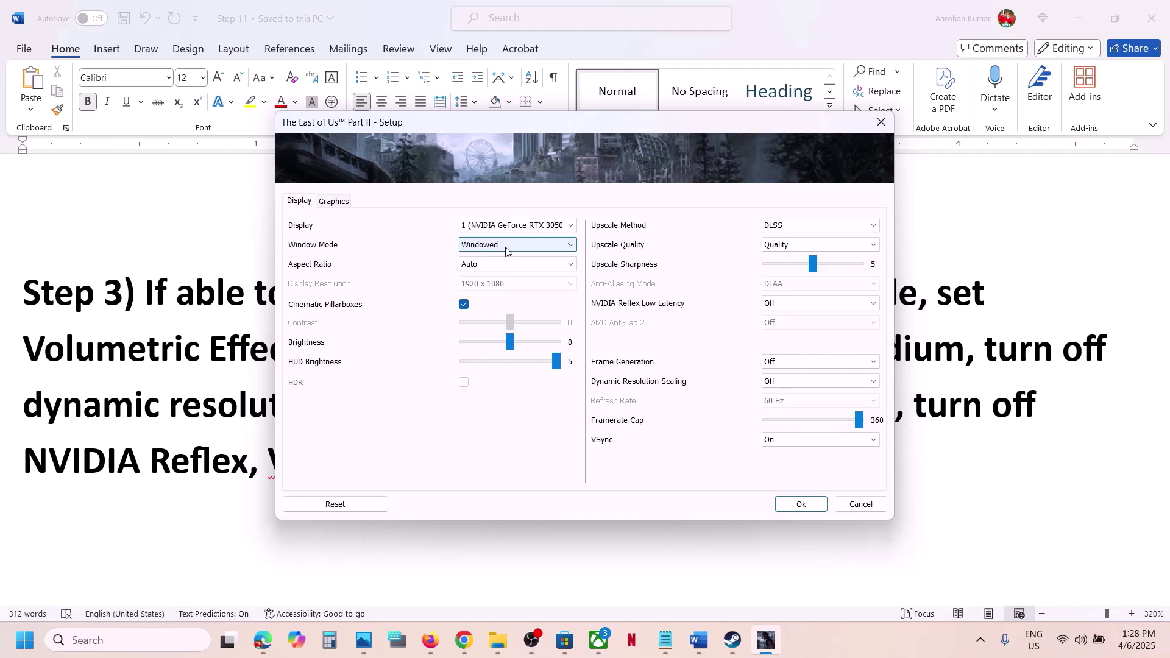
Keep Volumetric Effects Quality at Low in the Graphics settings and save with Ok
left_click(195, 372)
left_click_drag(923, 293, 558, 350)
key("alt+Tab")
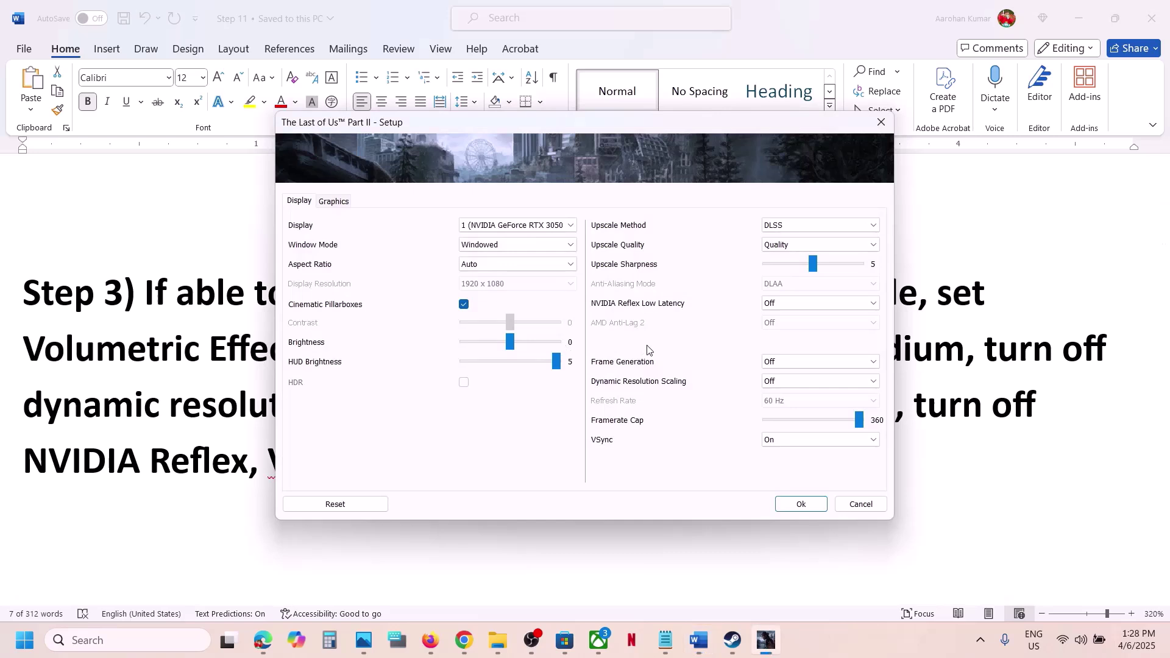
left_click(332, 201)
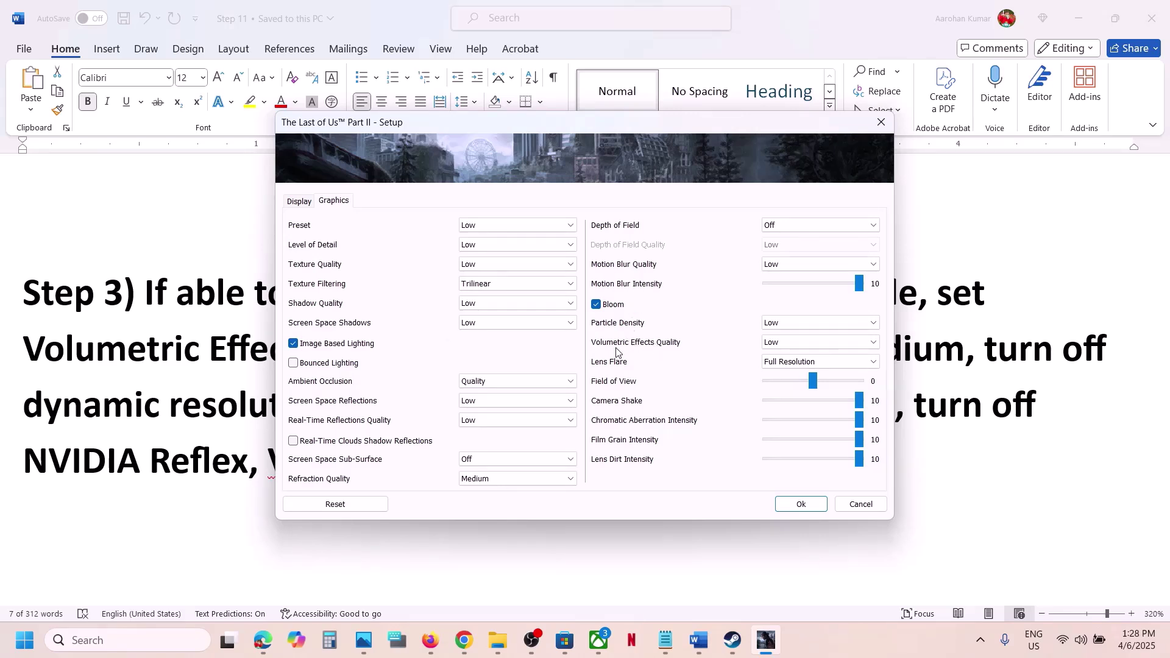
left_click(779, 343)
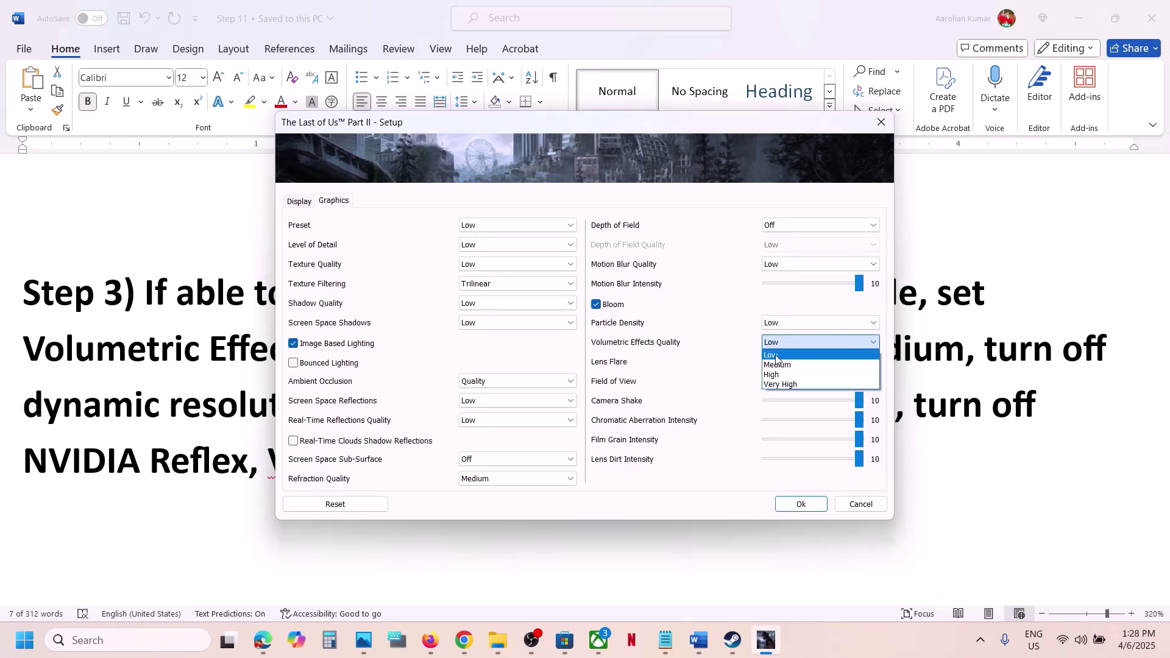
left_click(776, 359)
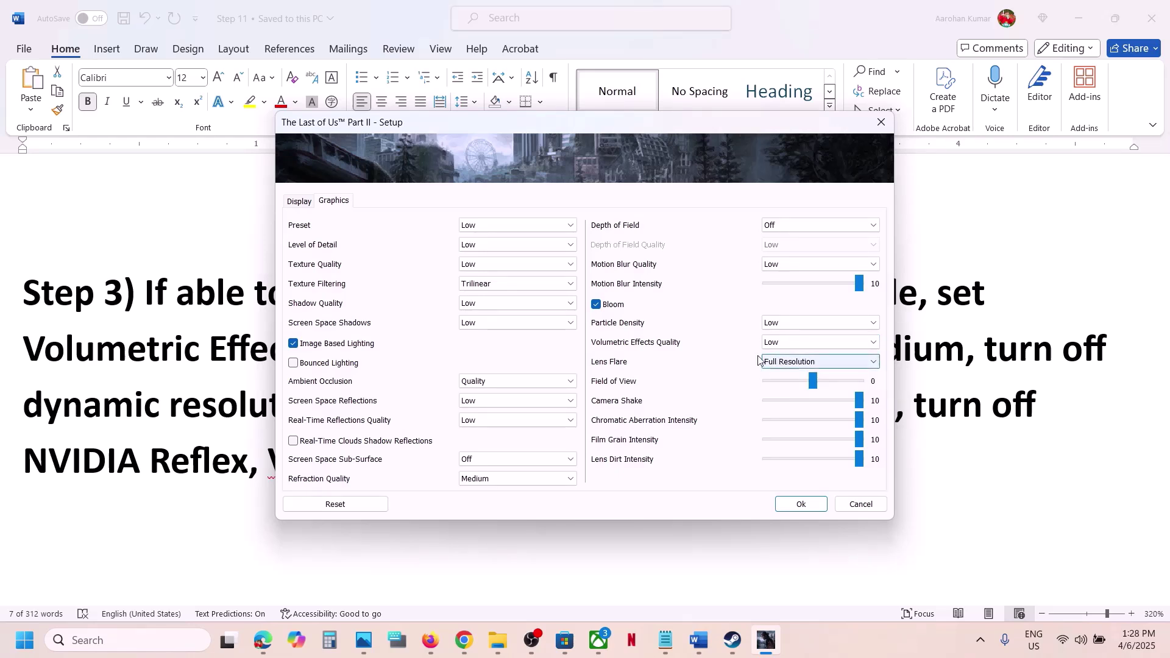
left_click(801, 505)
Reopen the launcher setup and keep Dynamic Resolution Scaling set to Off
left_click(321, 467)
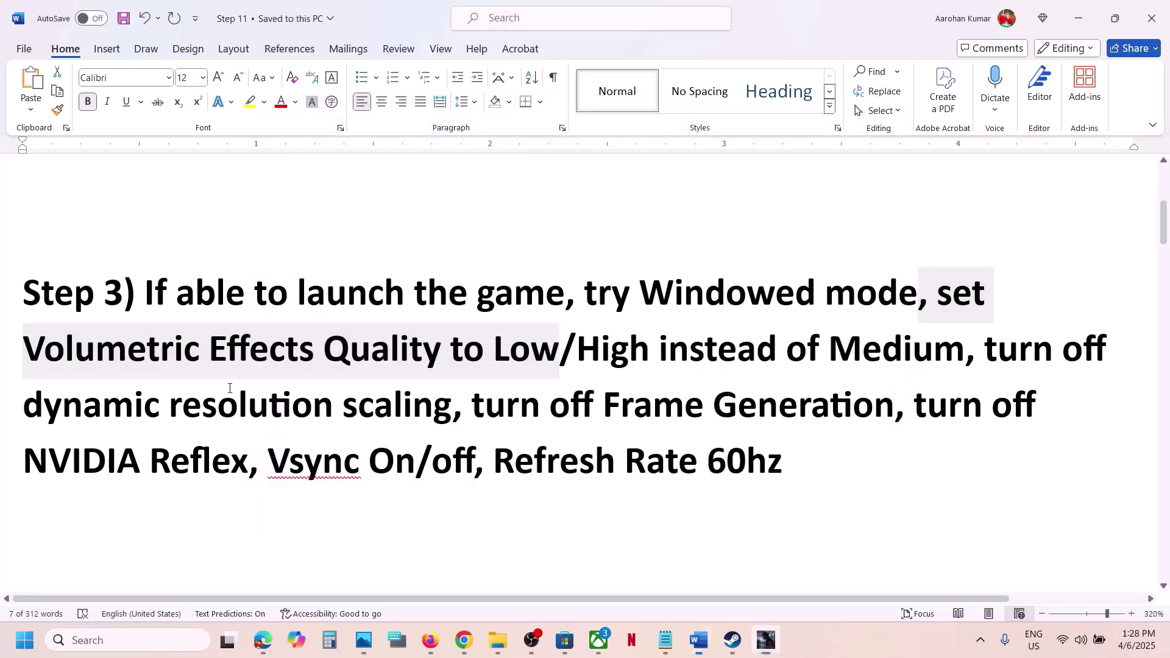
left_click(696, 340)
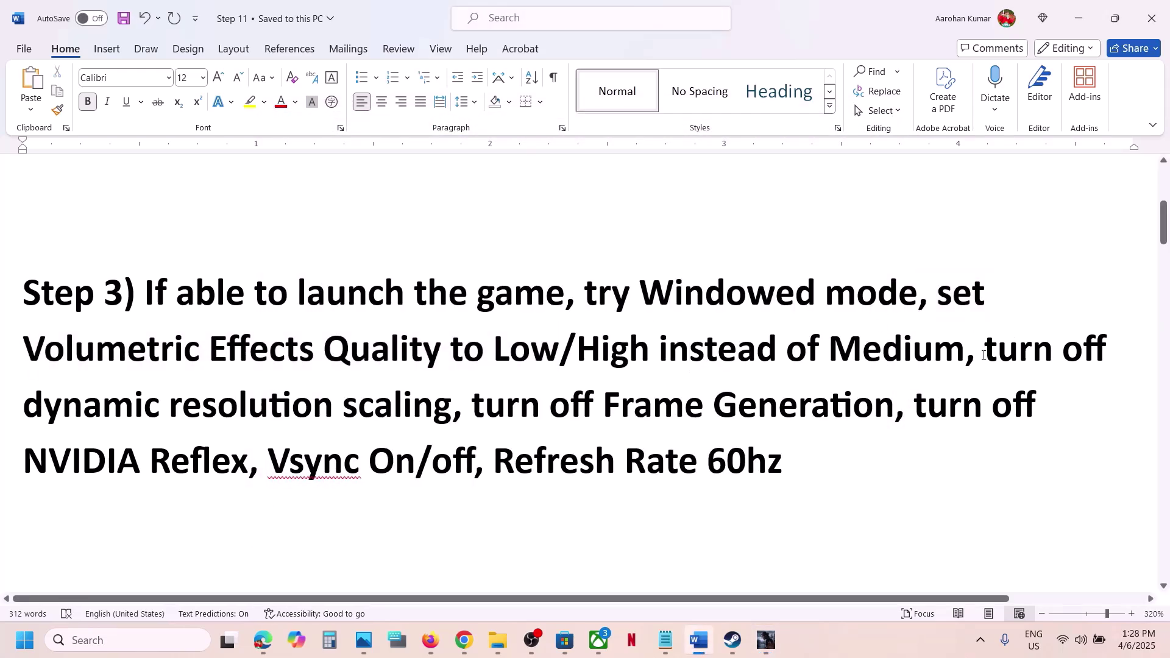
left_click_drag(982, 355, 452, 405)
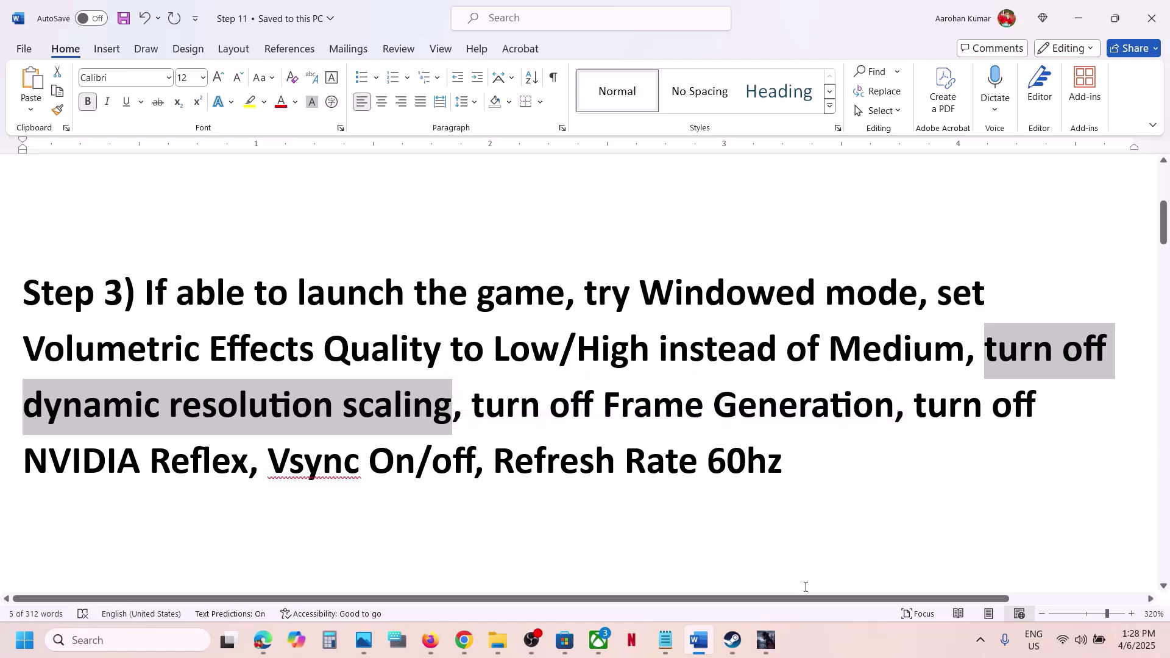
left_click(766, 639)
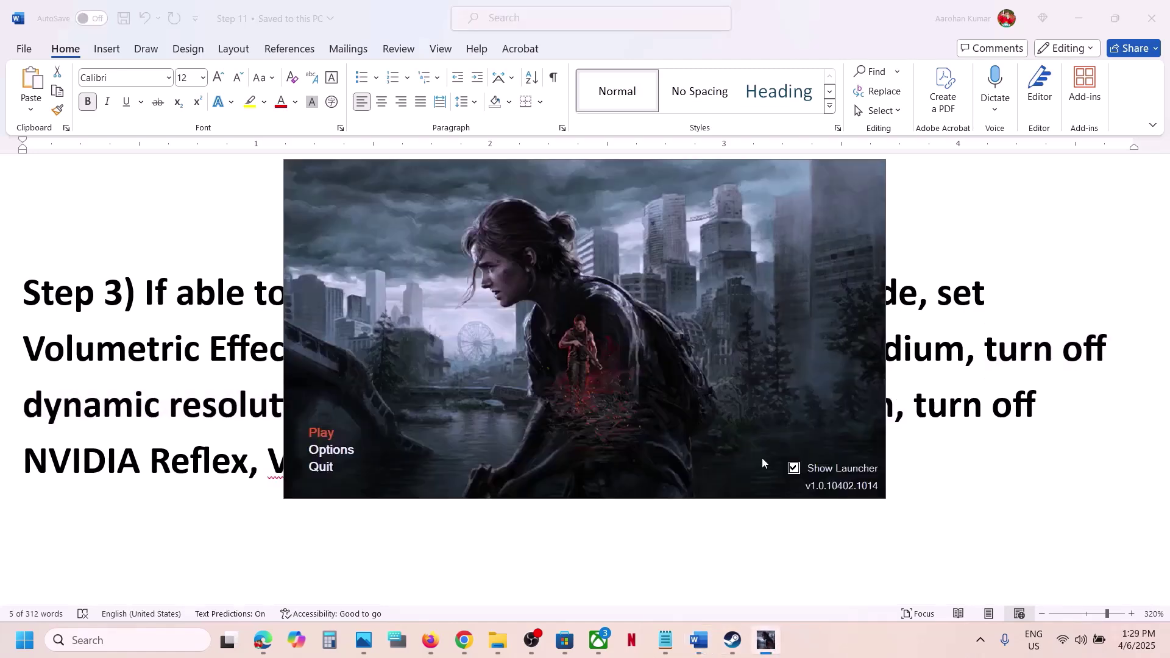
left_click(344, 451)
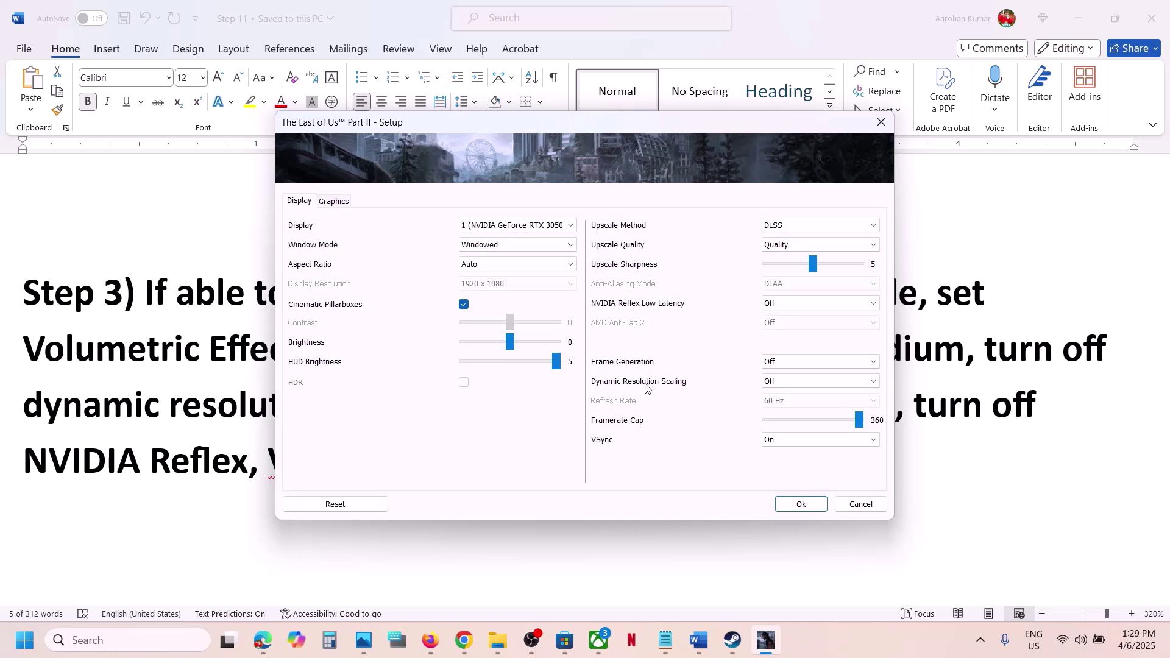
left_click(776, 380)
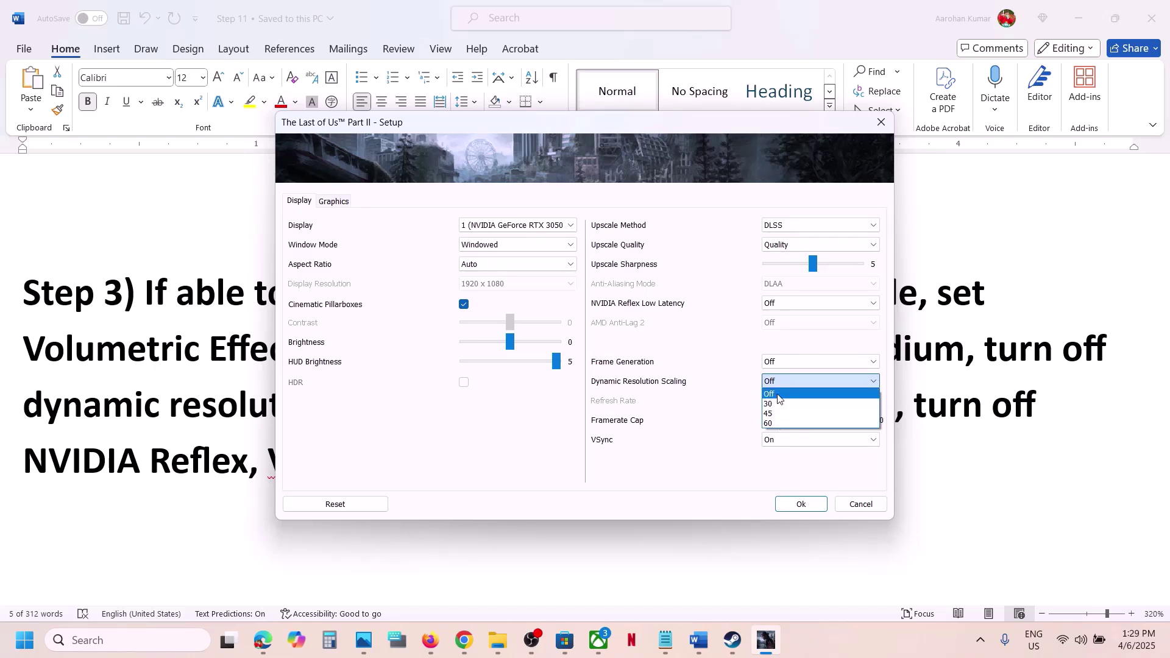
left_click(778, 394)
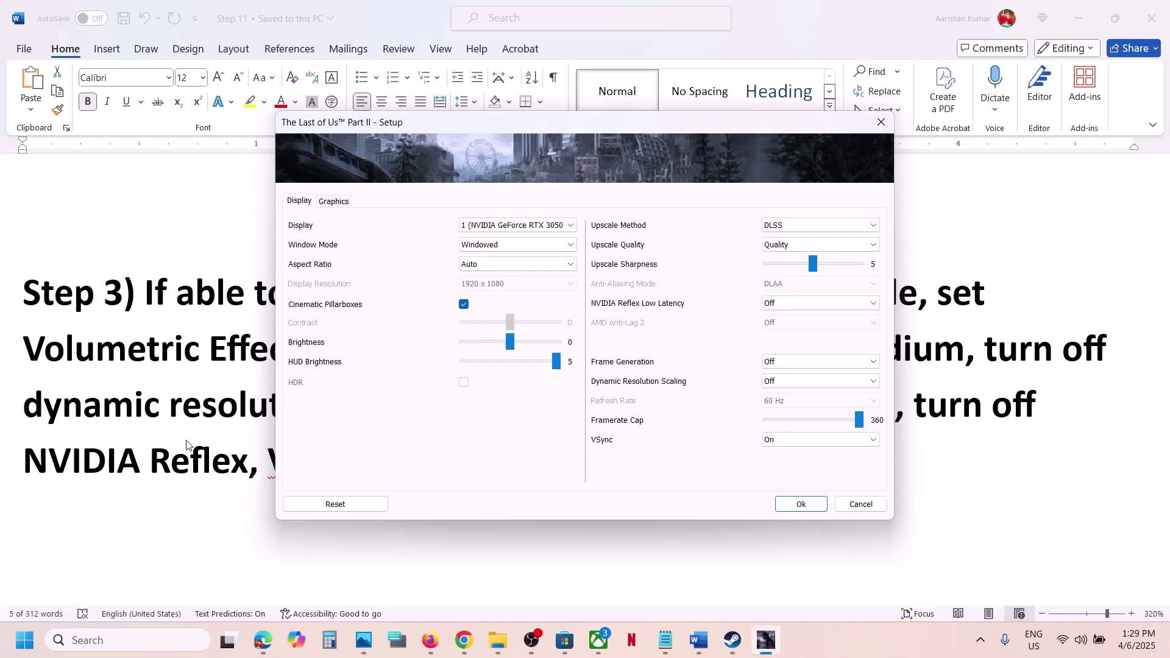
Keep Frame Generation set to Off
key("alt+Tab")
left_click_drag(539, 397, 848, 397)
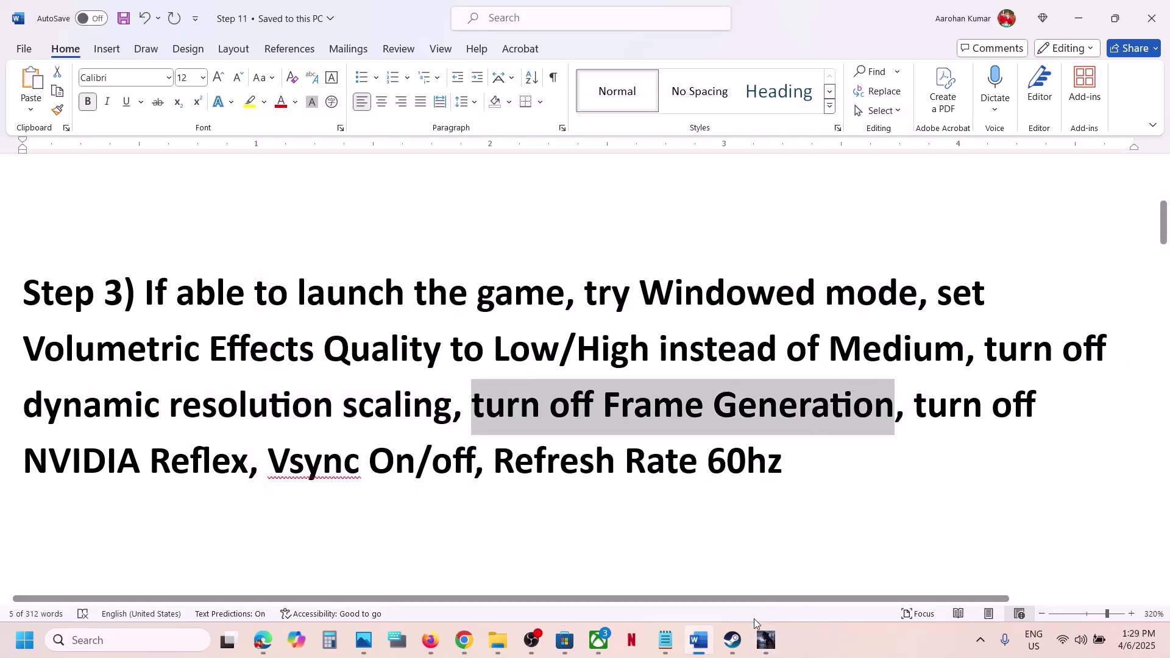
mouse_move(765, 639)
left_click(778, 576)
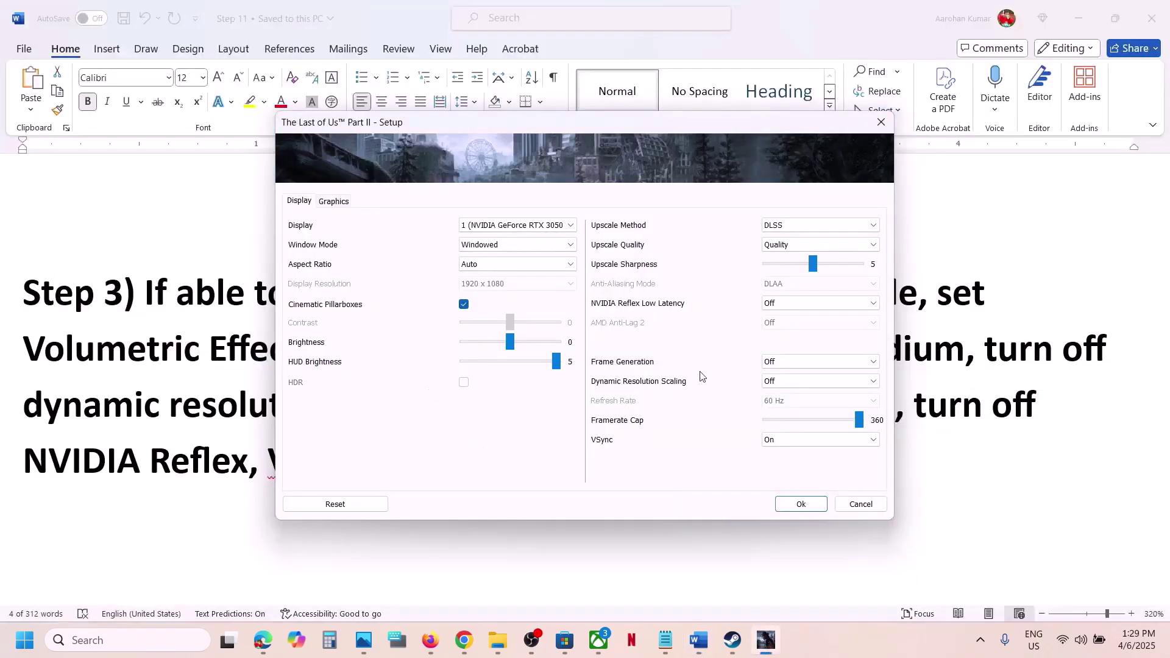
left_click(795, 363)
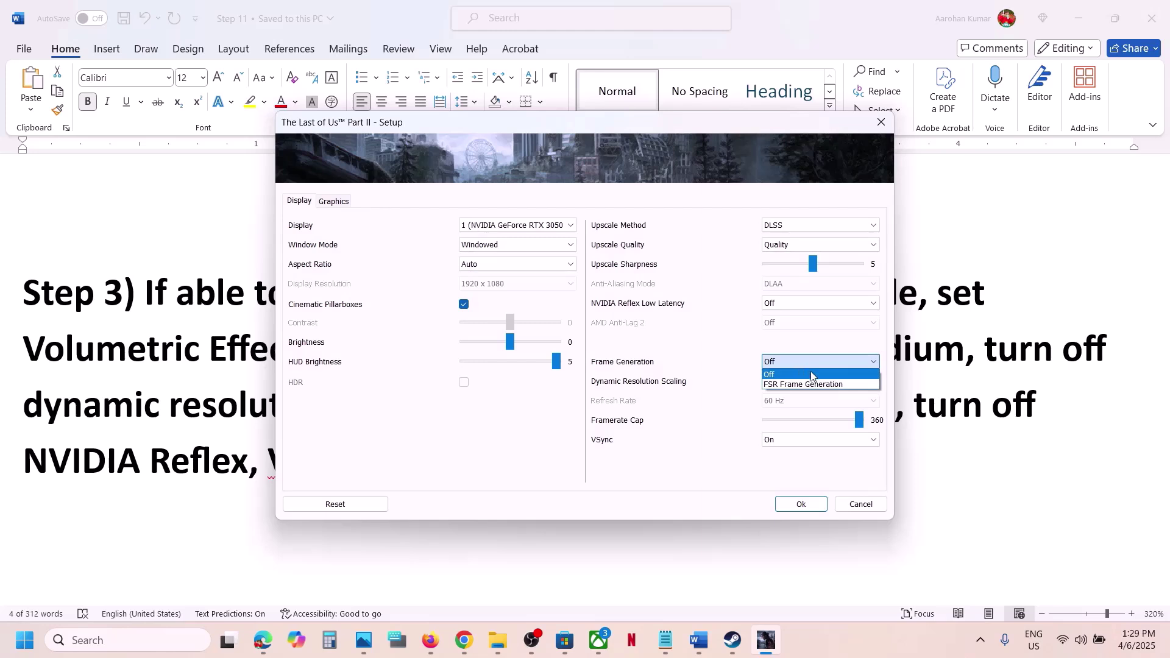
left_click(786, 374)
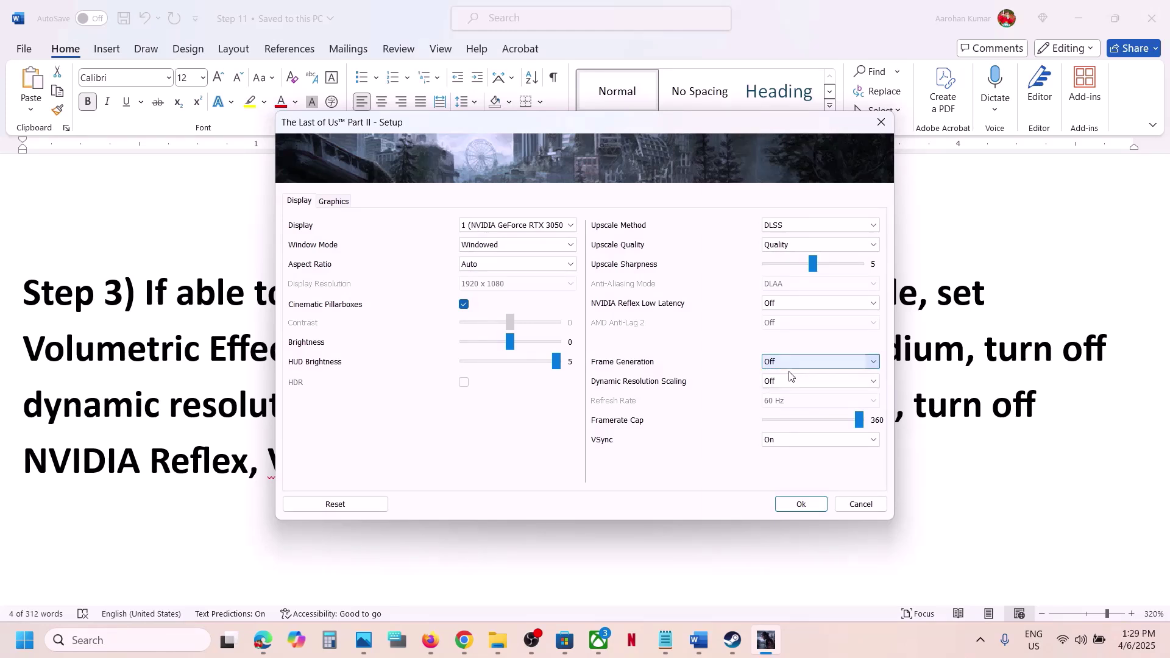
Keep NVIDIA Reflex Low Latency Off and save the settings with Ok
left_click(933, 365)
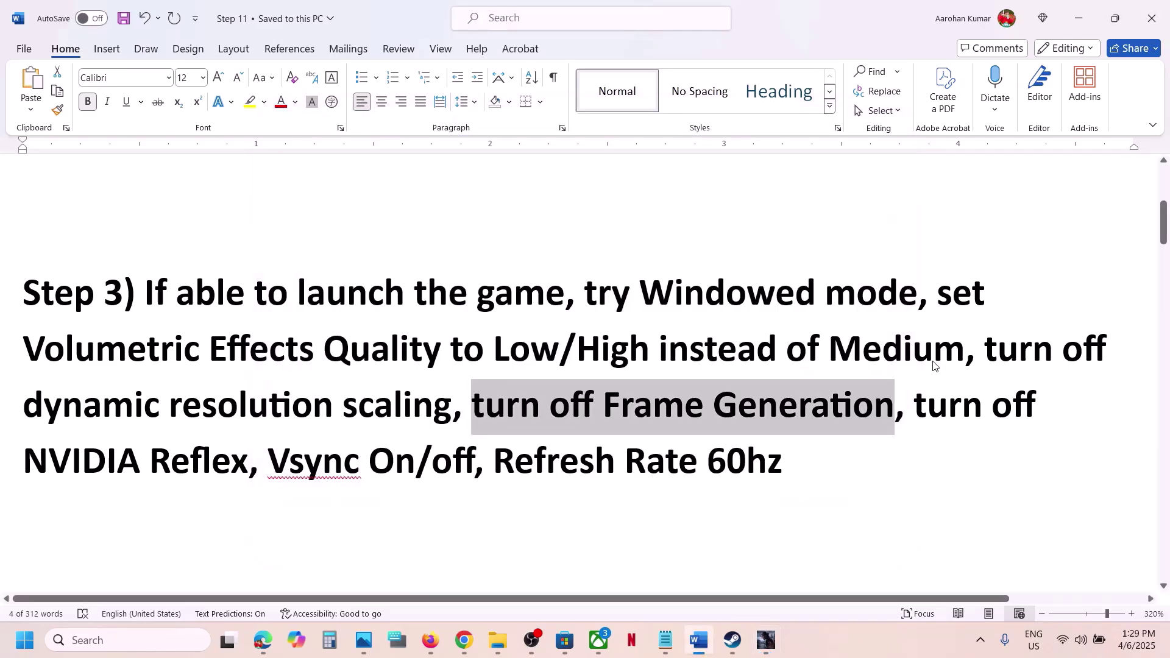
left_click_drag(71, 470, 247, 470)
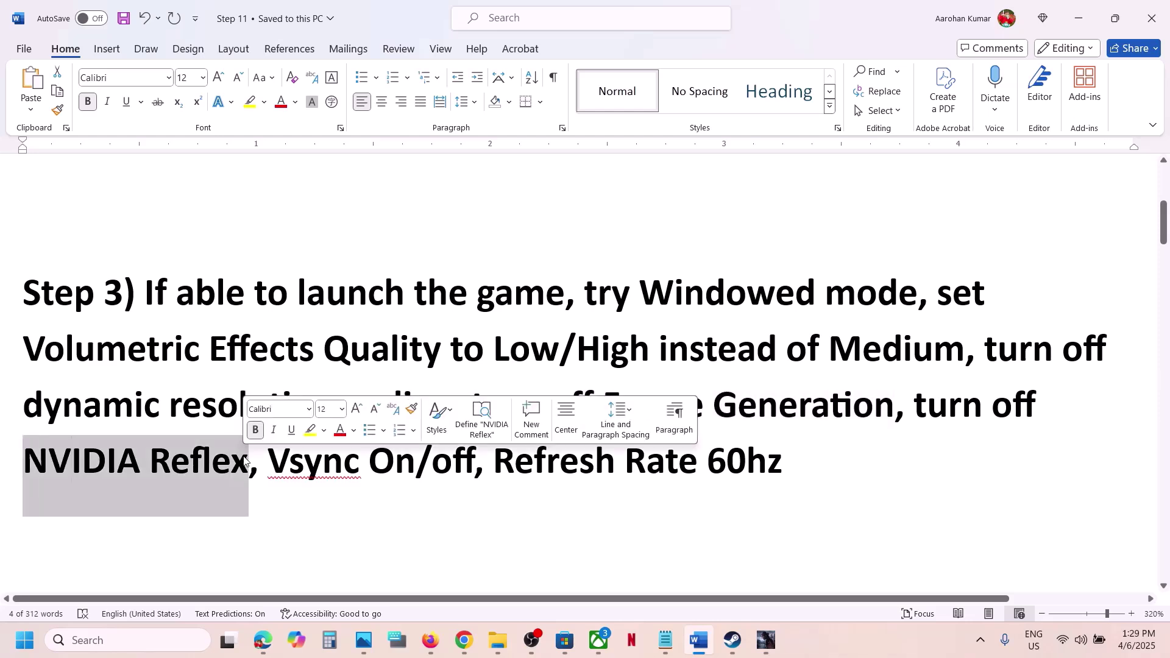
left_click(765, 640)
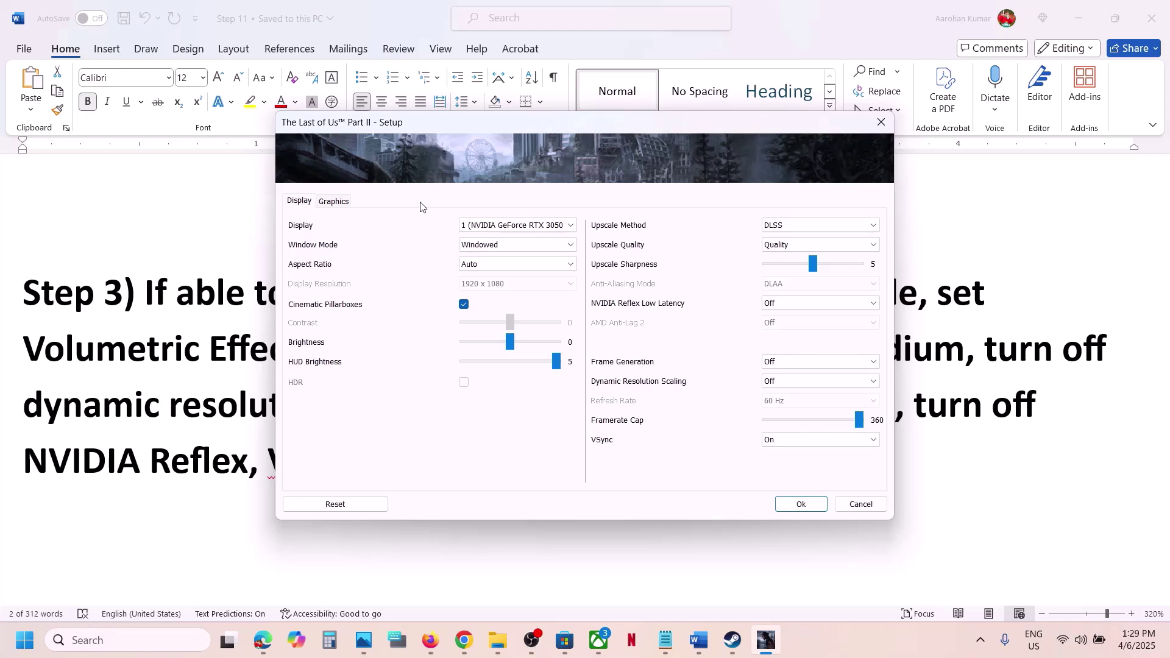
left_click(798, 306)
left_click(793, 317)
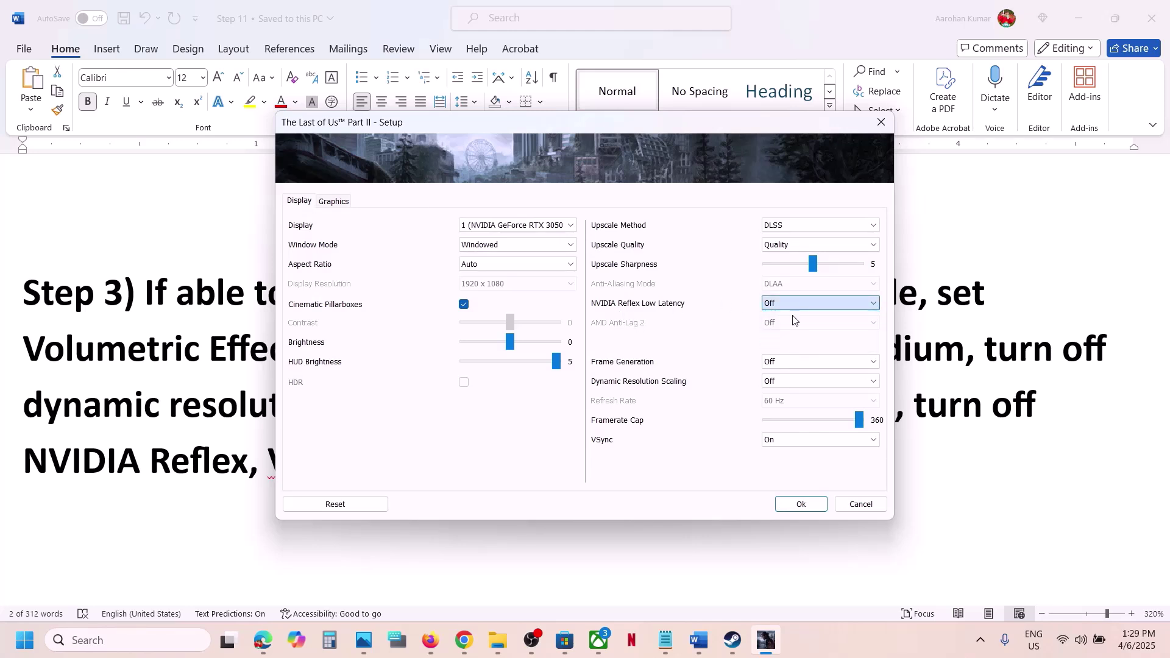
left_click(800, 504)
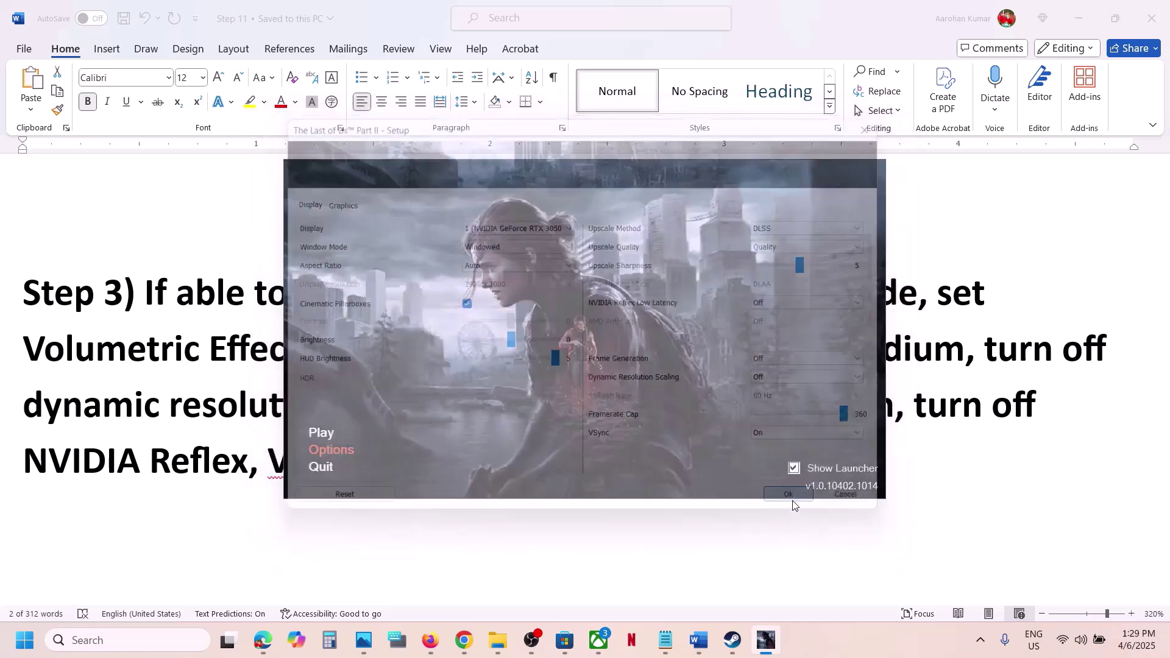
Set VSync to Off in the launcher's setup settings
left_click(245, 461)
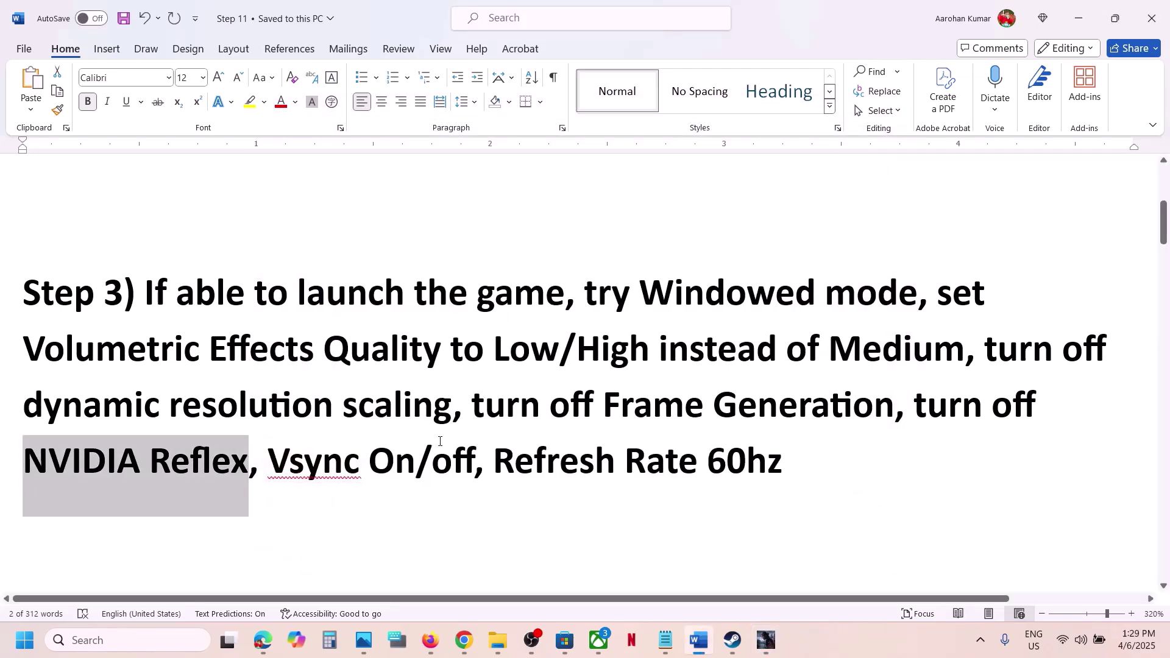
left_click_drag(269, 465, 464, 451)
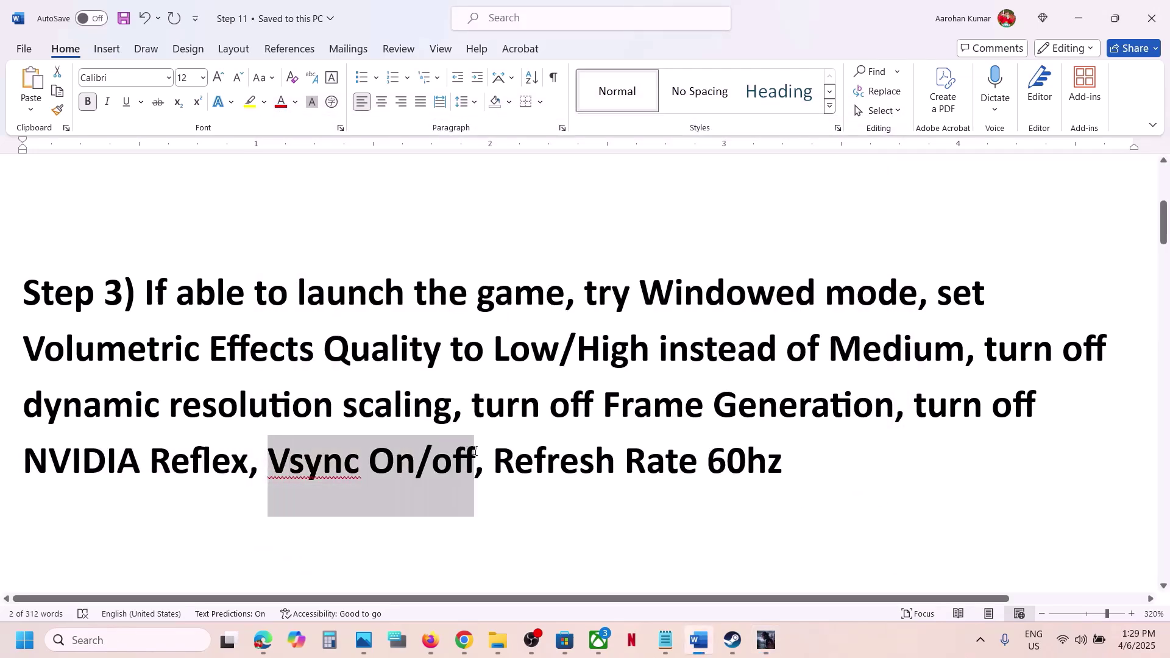
left_click(765, 640)
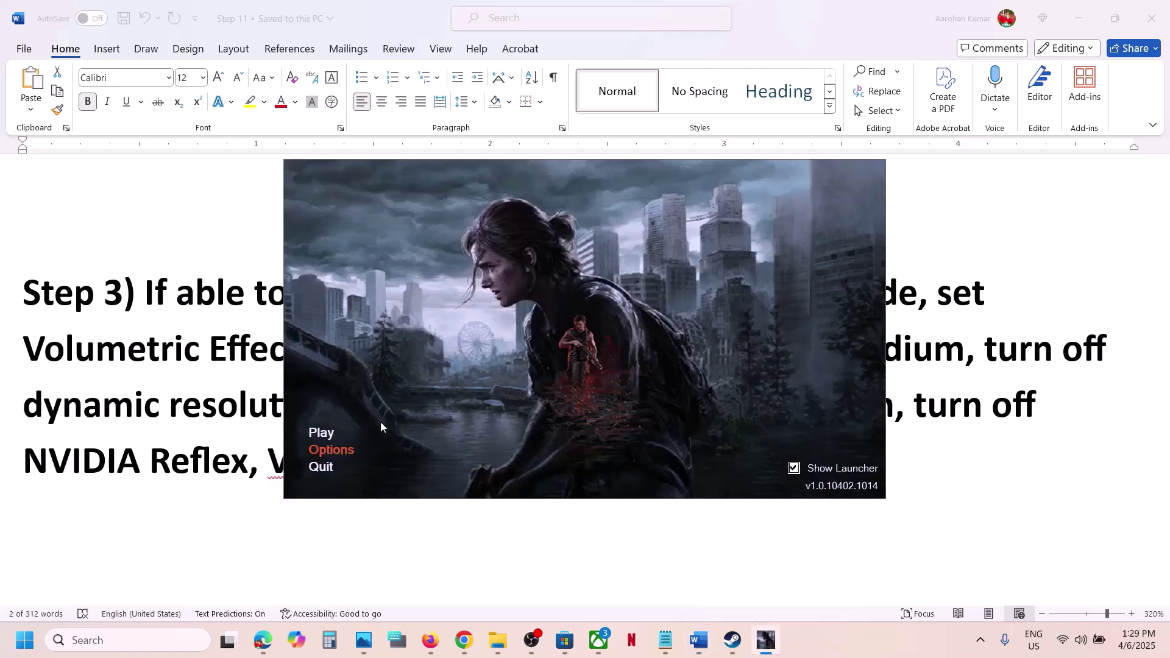
left_click(334, 449)
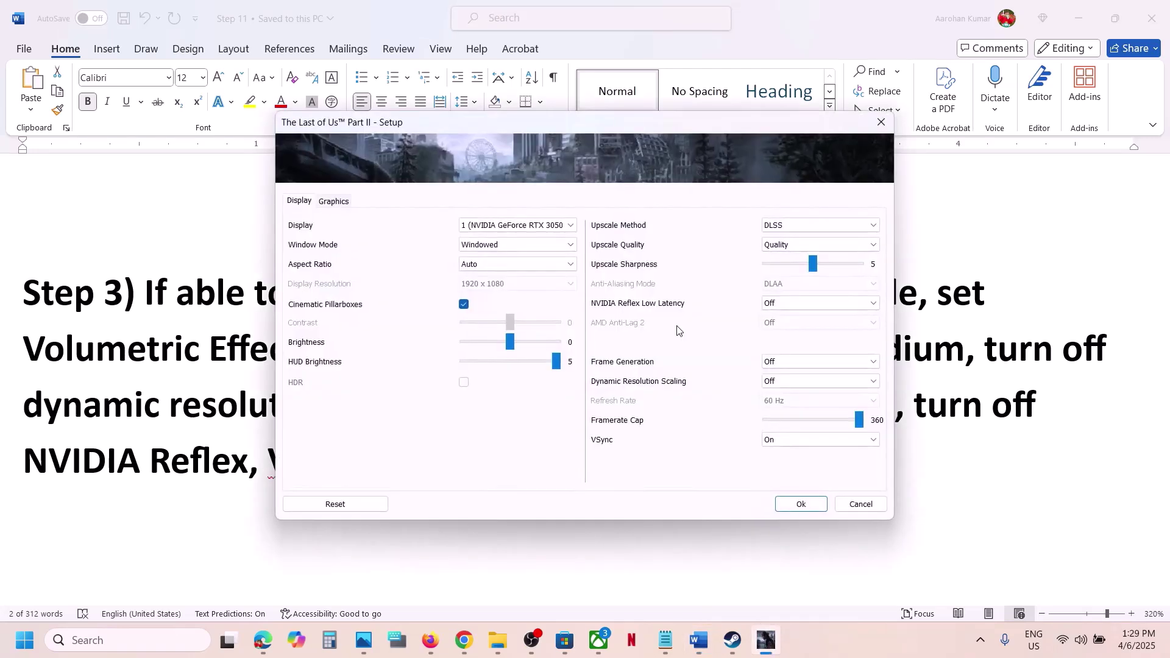
left_click(776, 439)
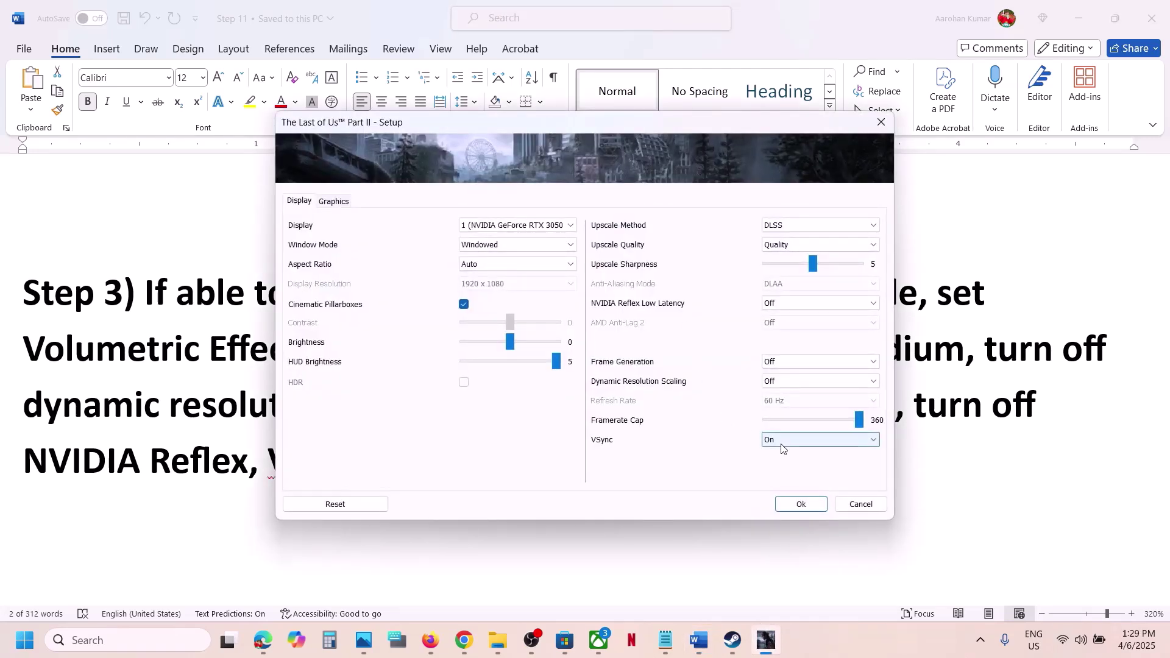
left_click(778, 452)
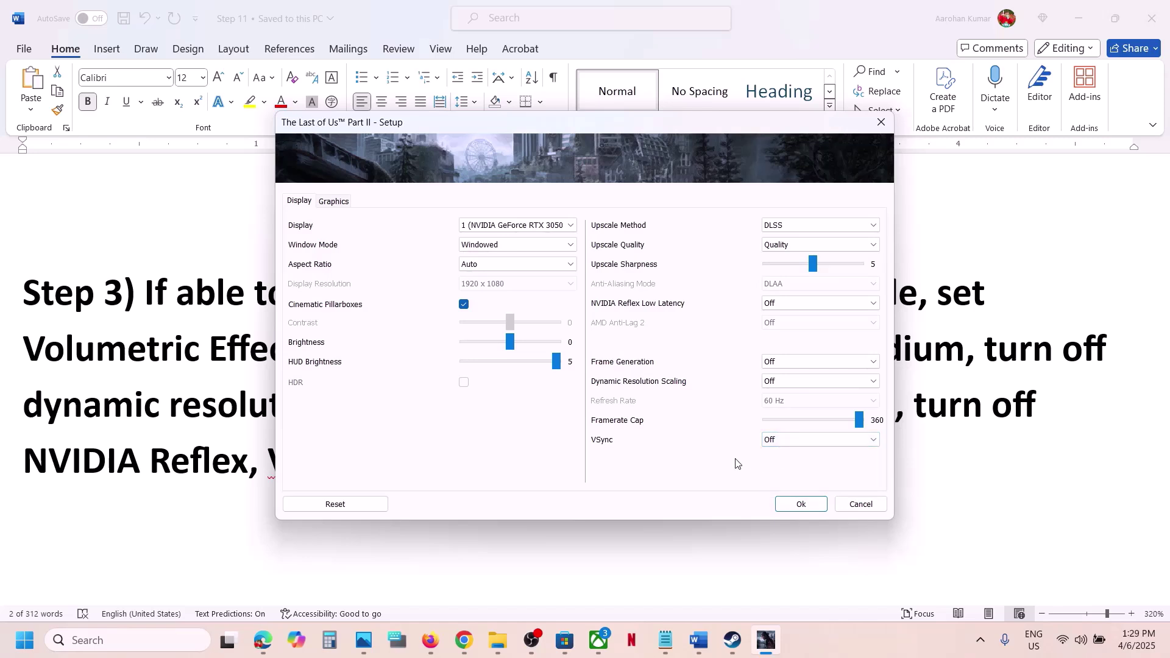
left_click(786, 440)
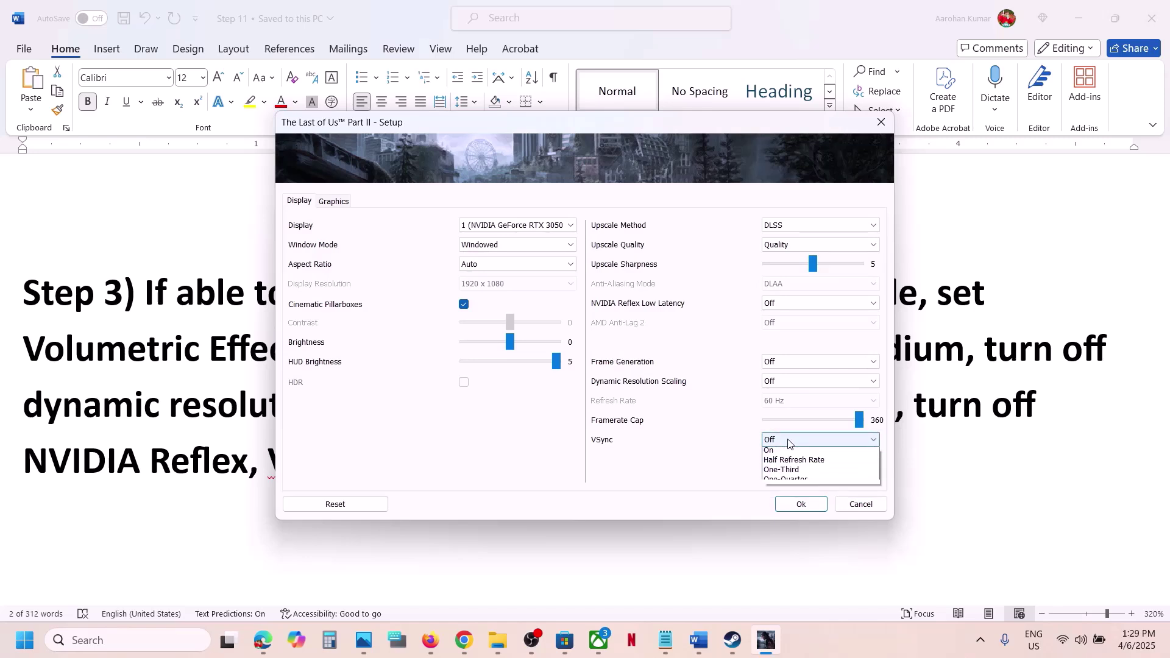
left_click(779, 463)
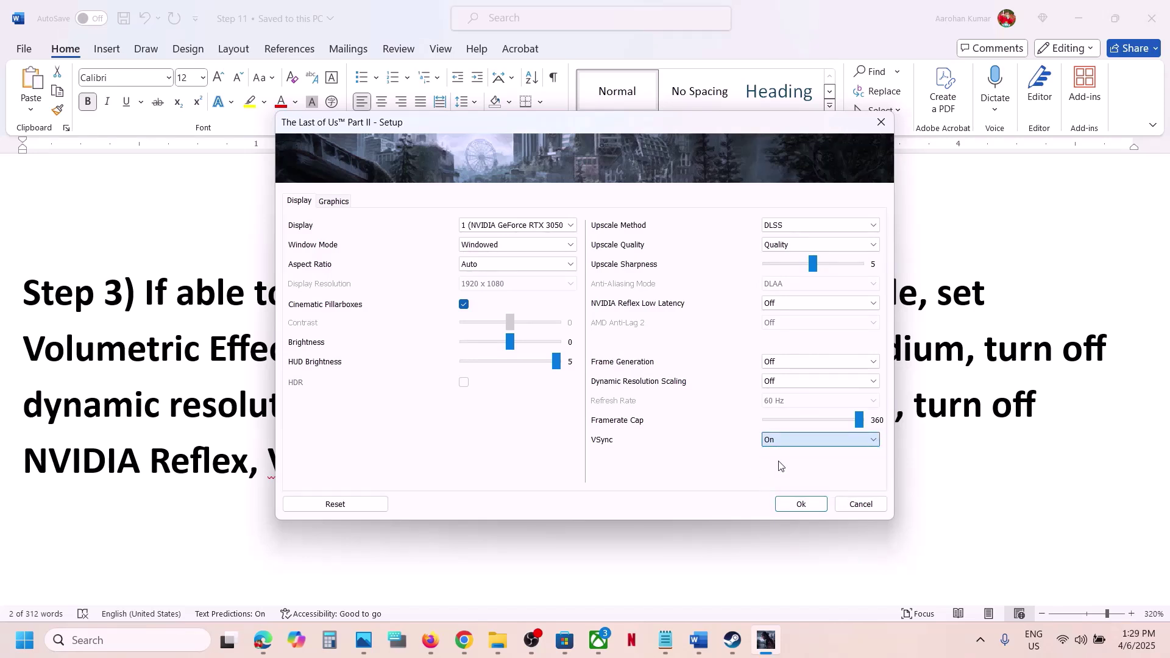
left_click(780, 440)
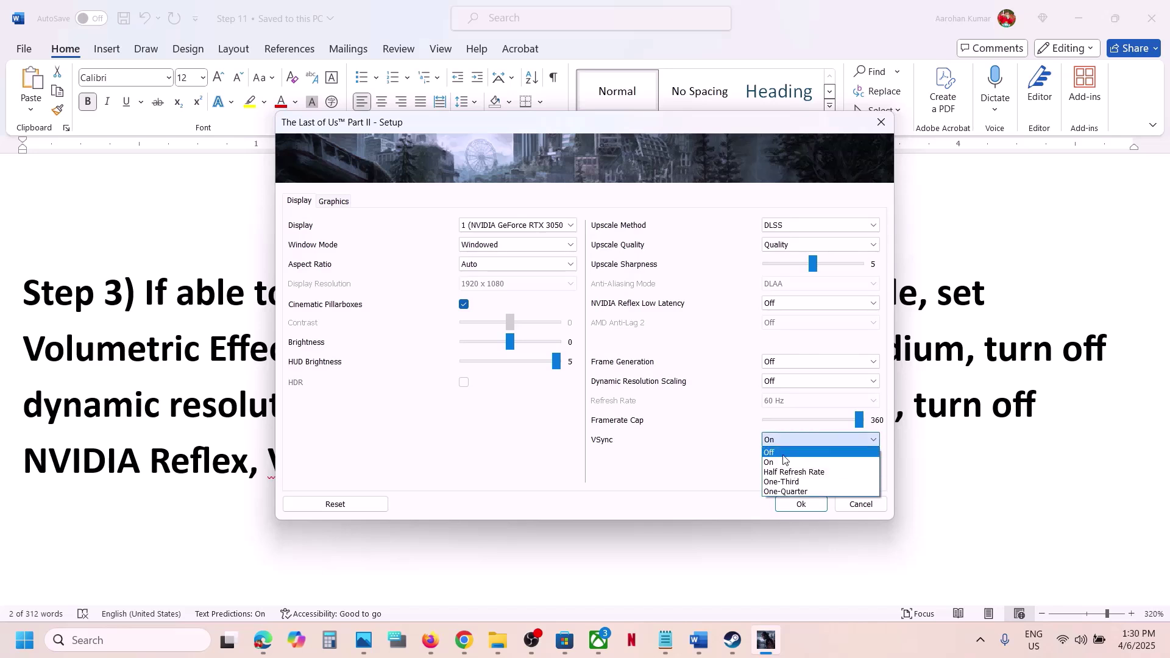
left_click(777, 452)
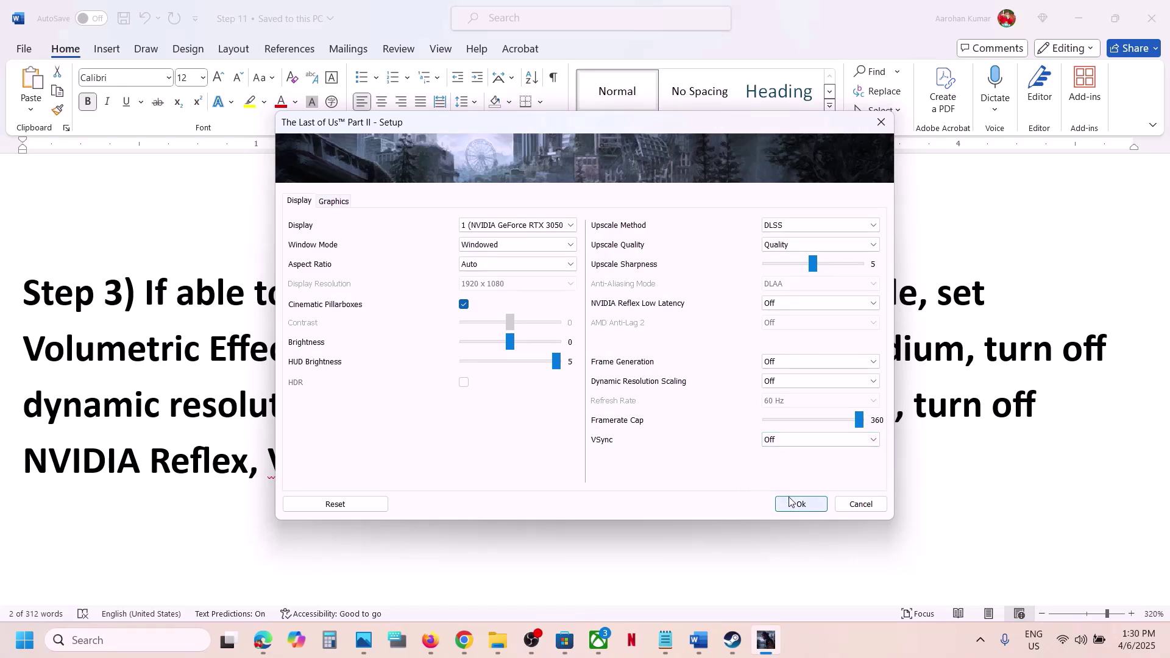
Confirm the setup settings with Ok to launch the game
left_click(666, 544)
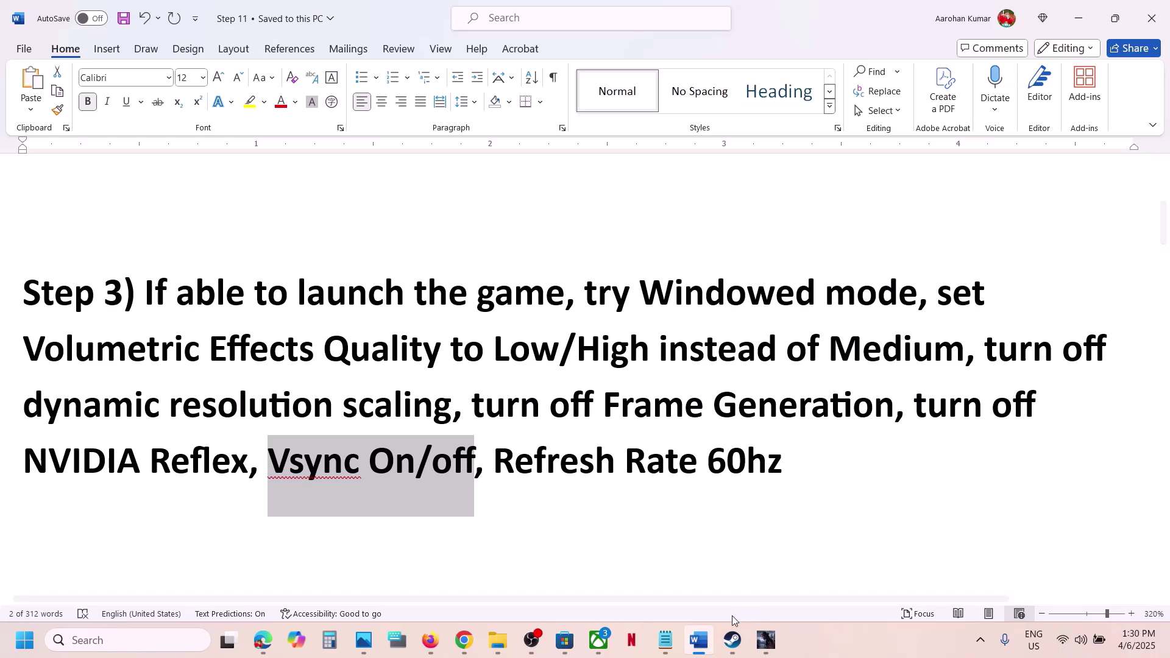
left_click(769, 639)
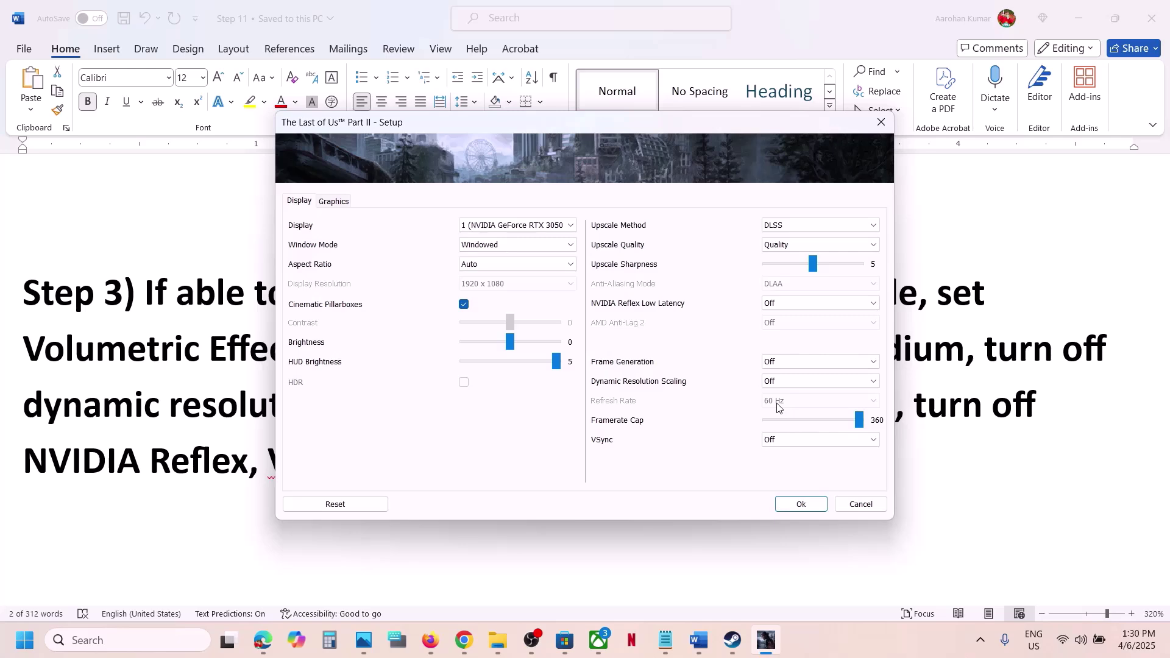
left_click(799, 505)
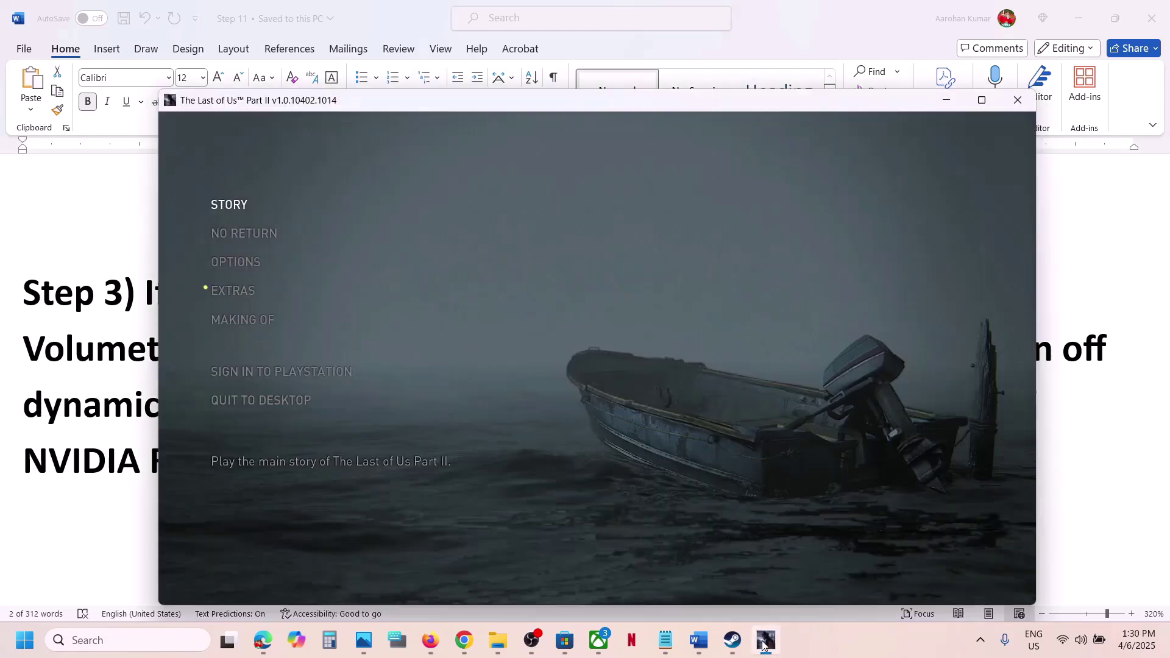
Open the in-game OPTIONS > DISPLAY settings and scroll through them
left_click(237, 260)
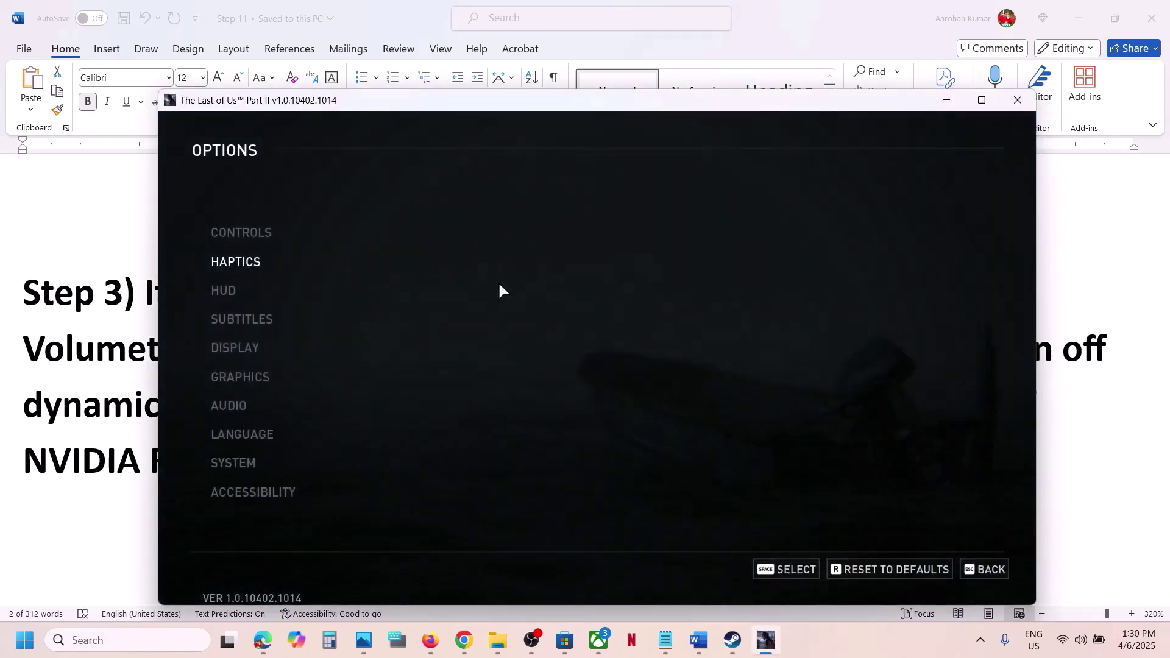
left_click(242, 348)
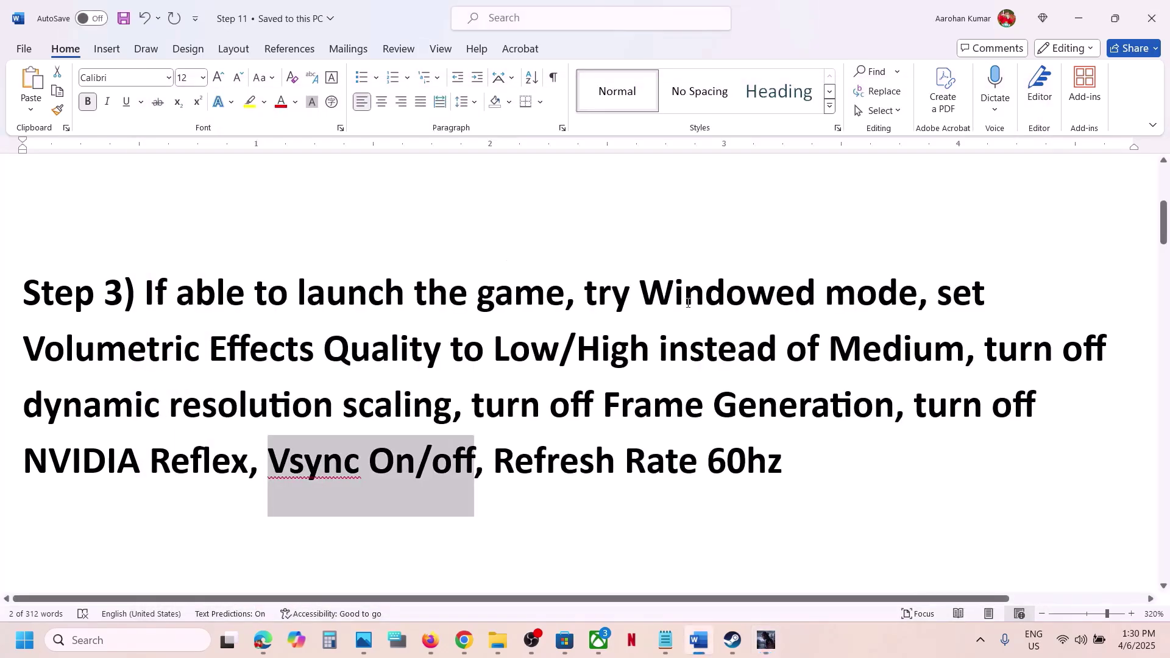
left_click_drag(137, 349, 439, 350)
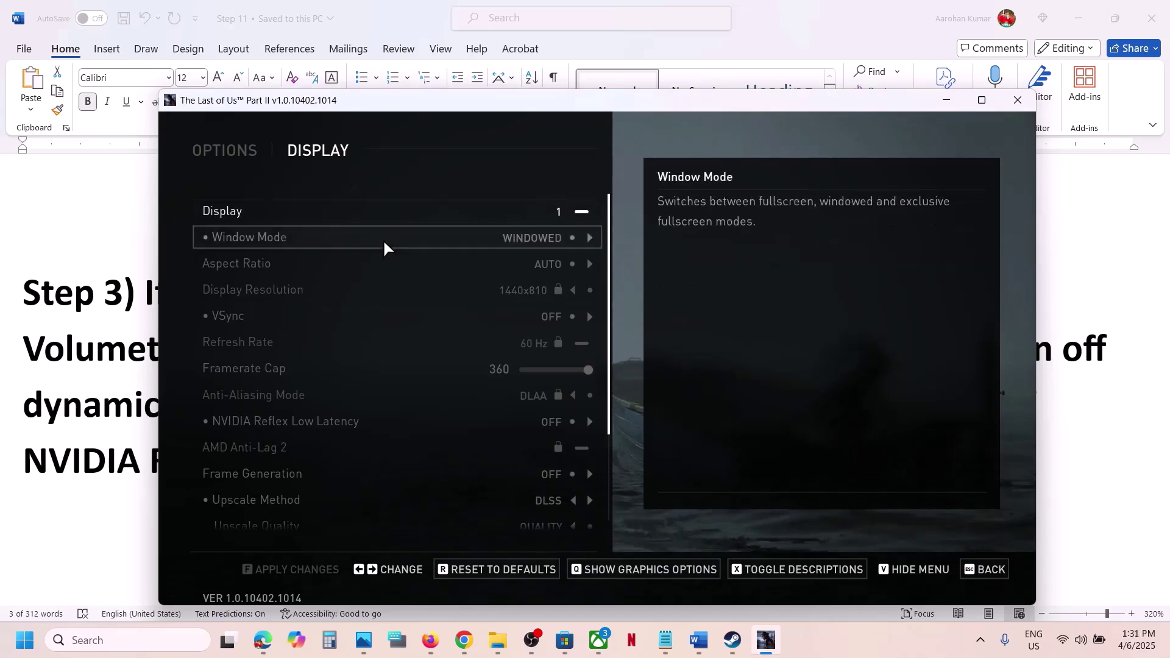
scroll(414, 377, "down", 2)
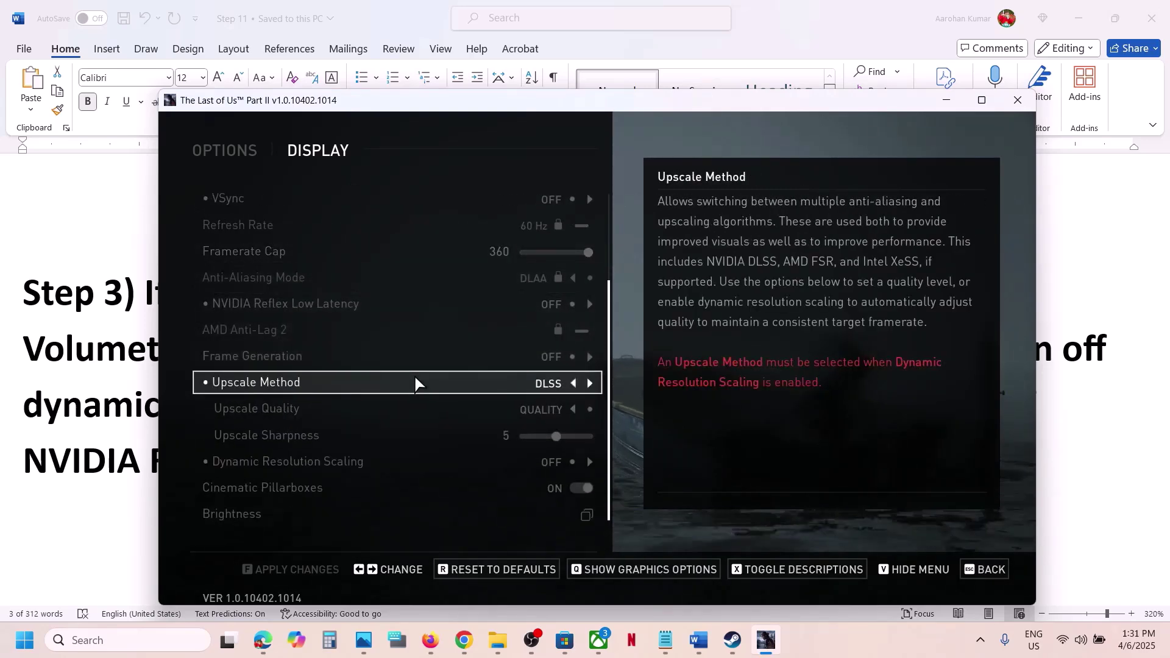
scroll(415, 379, "up", 2)
scroll(415, 379, "up", 2)
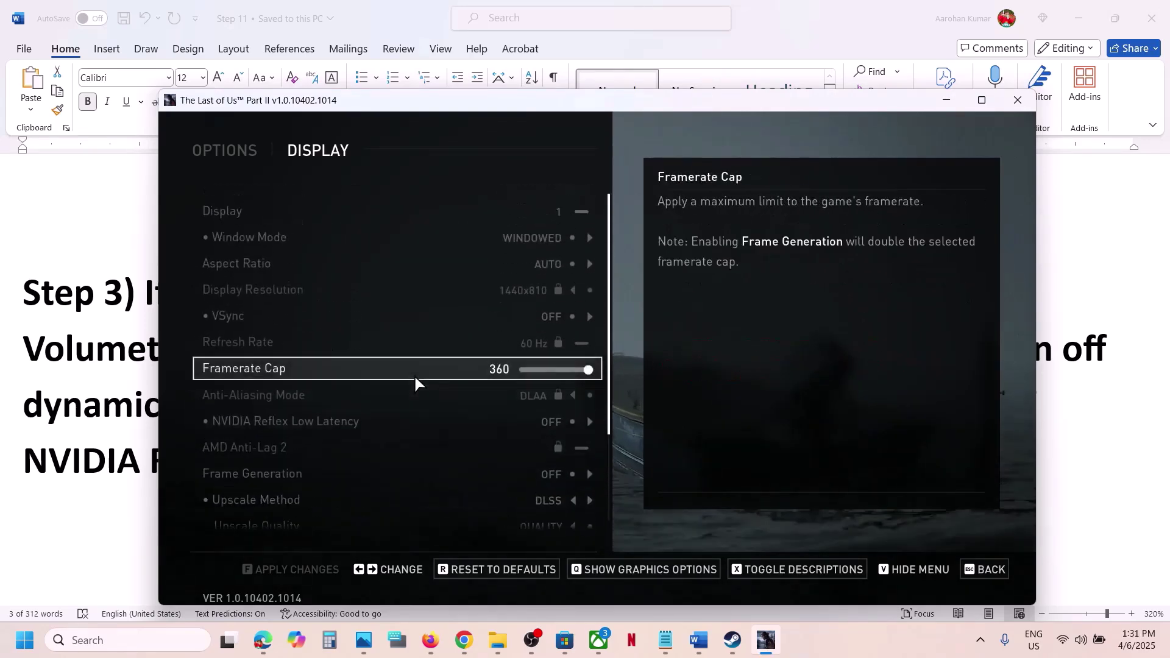
scroll(415, 379, "down", 4)
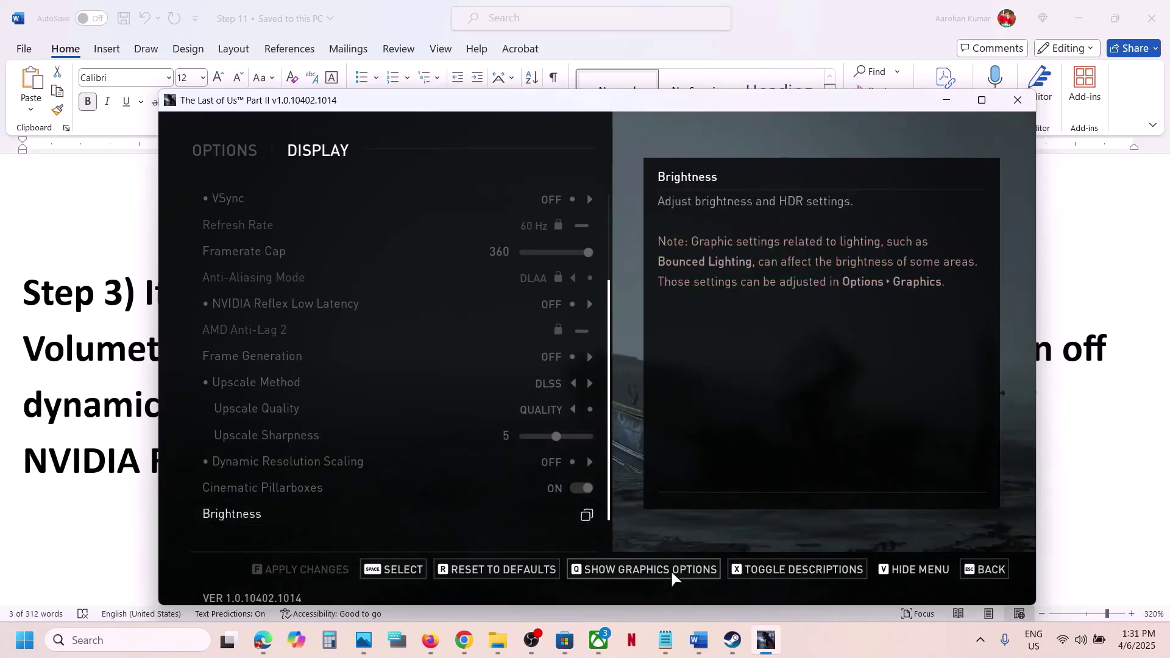
Show the graphics options and scroll to Volumetric Effects Quality, confirming it is Low
left_click(648, 571)
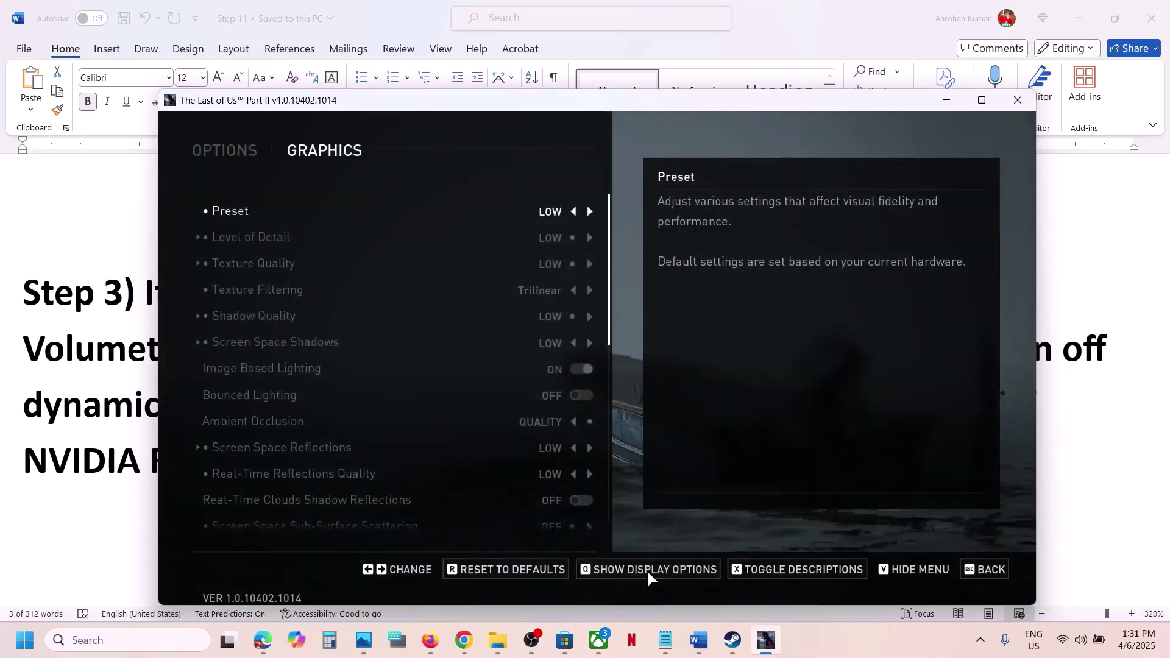
scroll(338, 304, "down", 5)
scroll(338, 305, "down", 10)
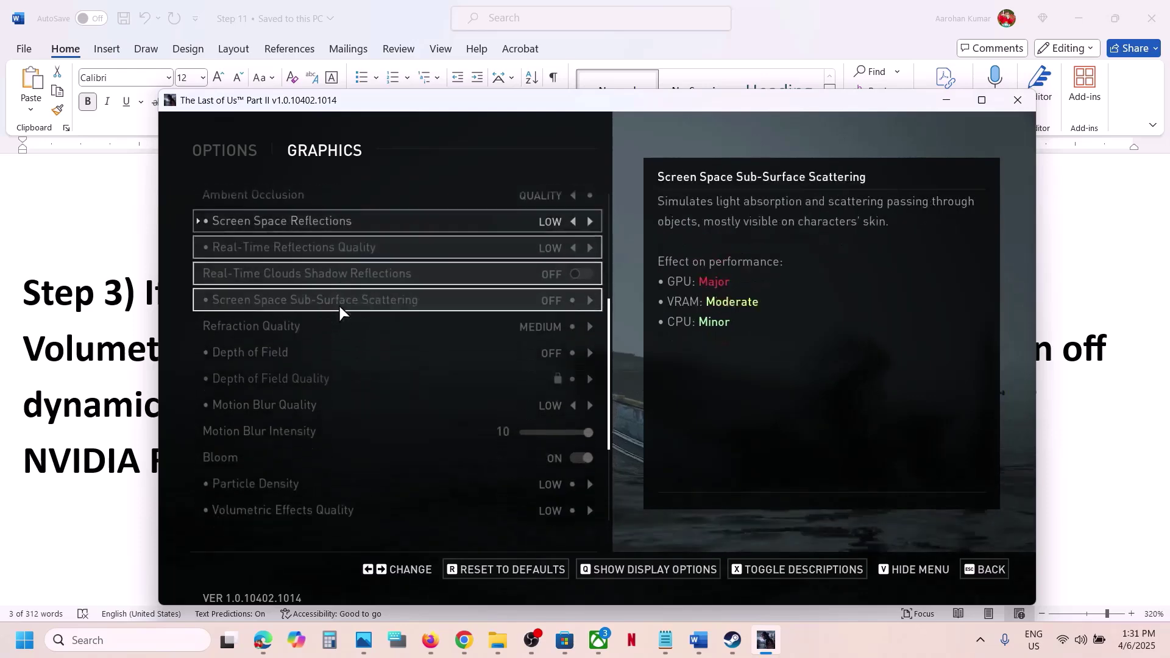
scroll(345, 345, "up", 15)
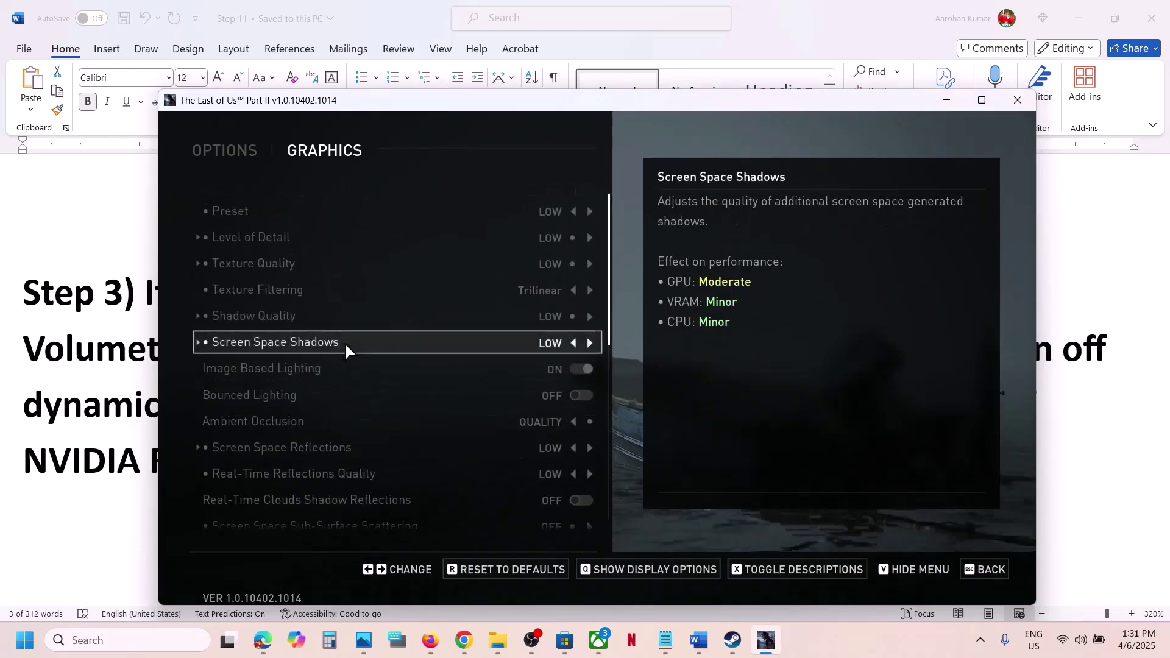
scroll(346, 345, "down", 15)
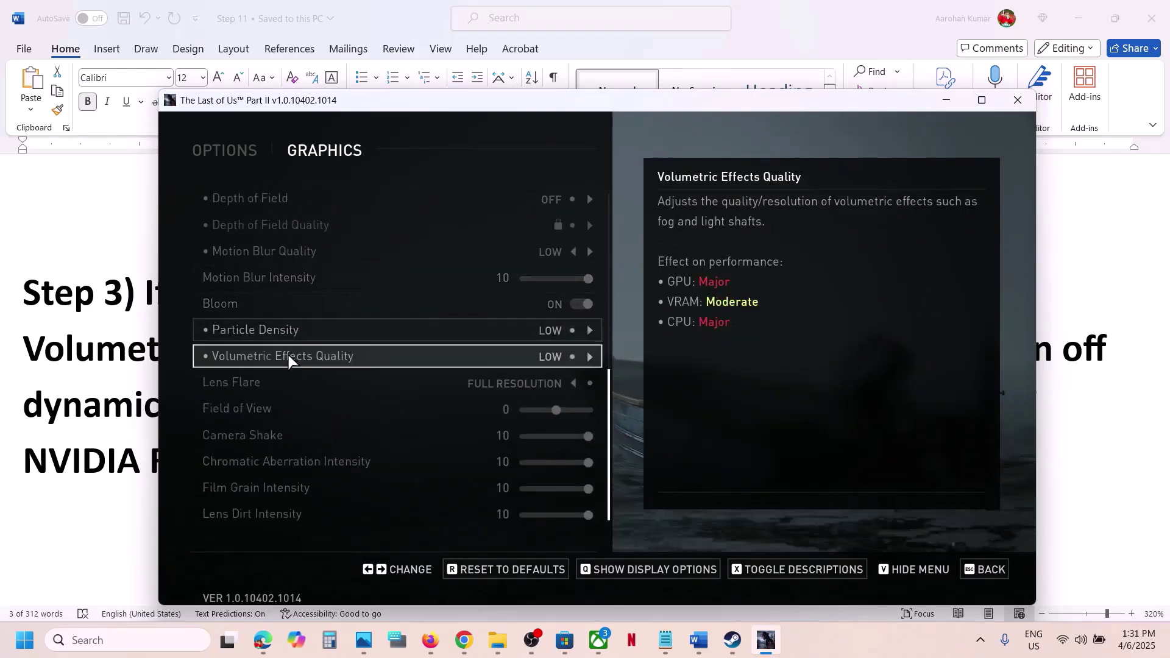
Highlight the Step 4 legacy display ICC color management instruction in Word
key("alt+Tab")
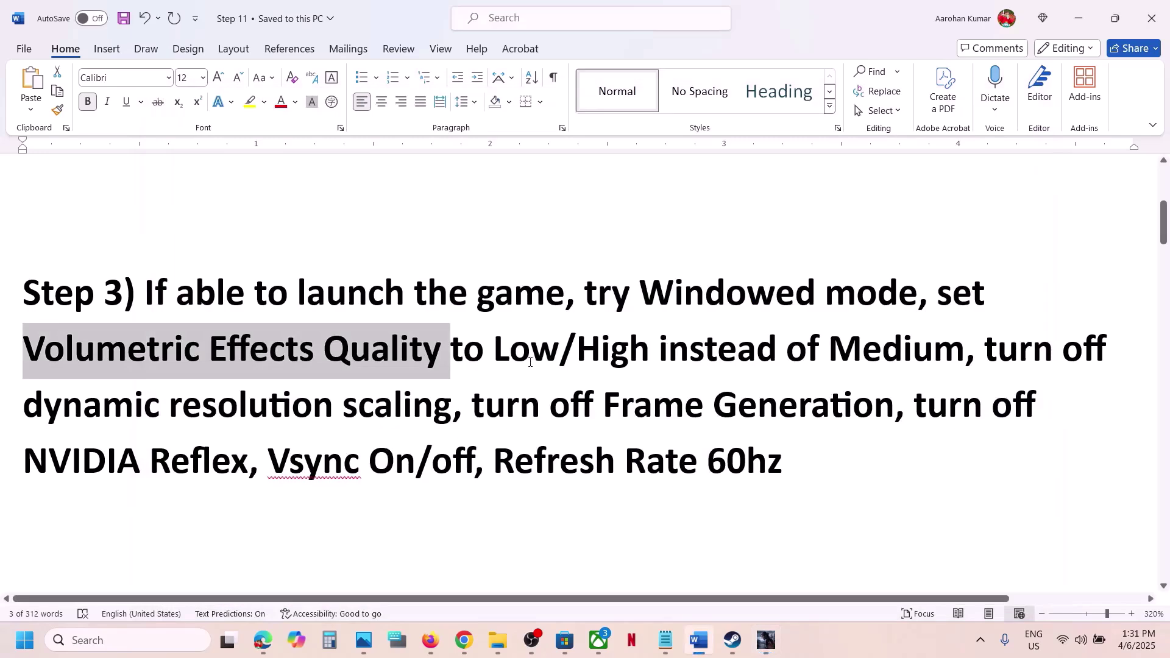
left_click_drag(861, 351, 769, 462)
left_click(765, 461)
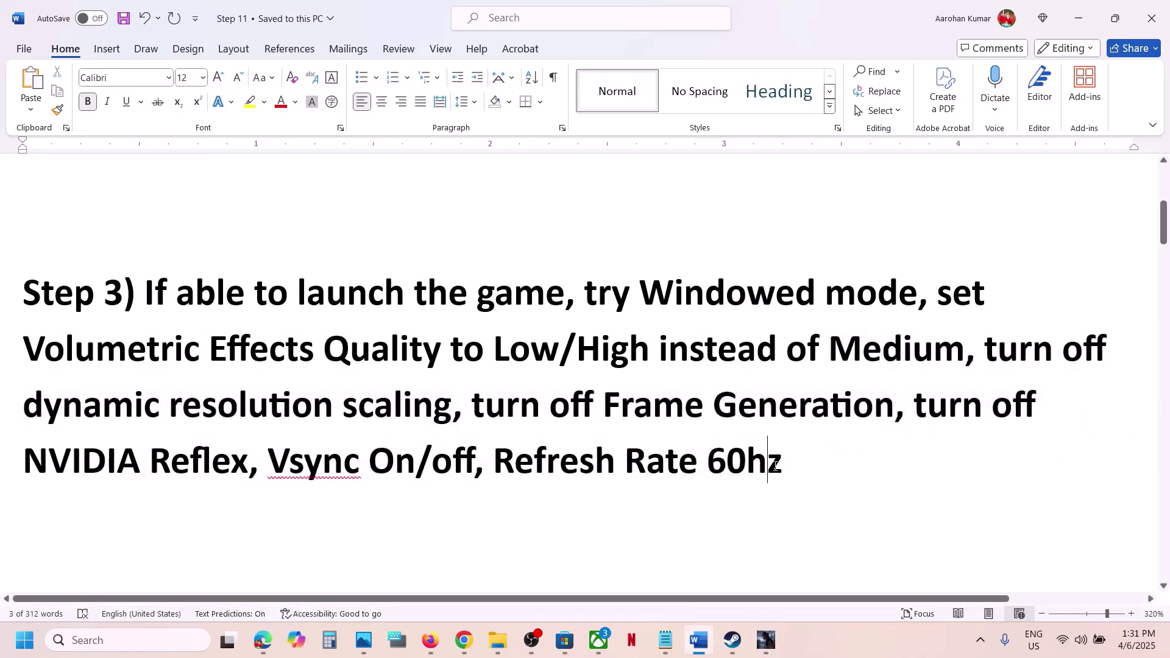
left_click(861, 653)
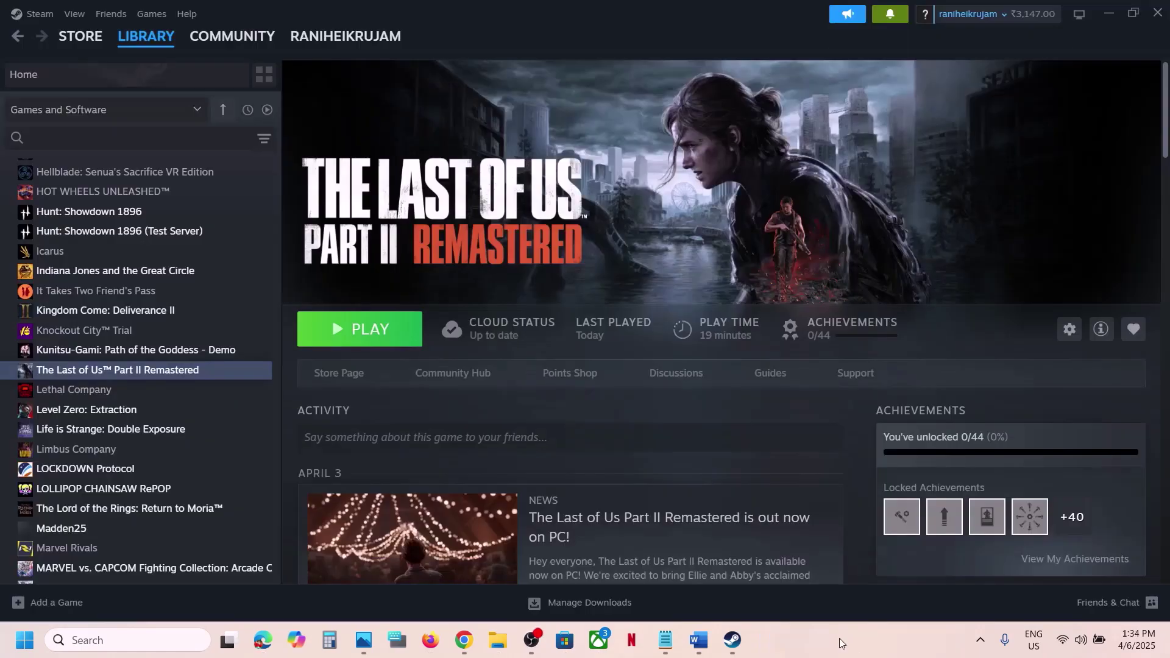
left_click(704, 645)
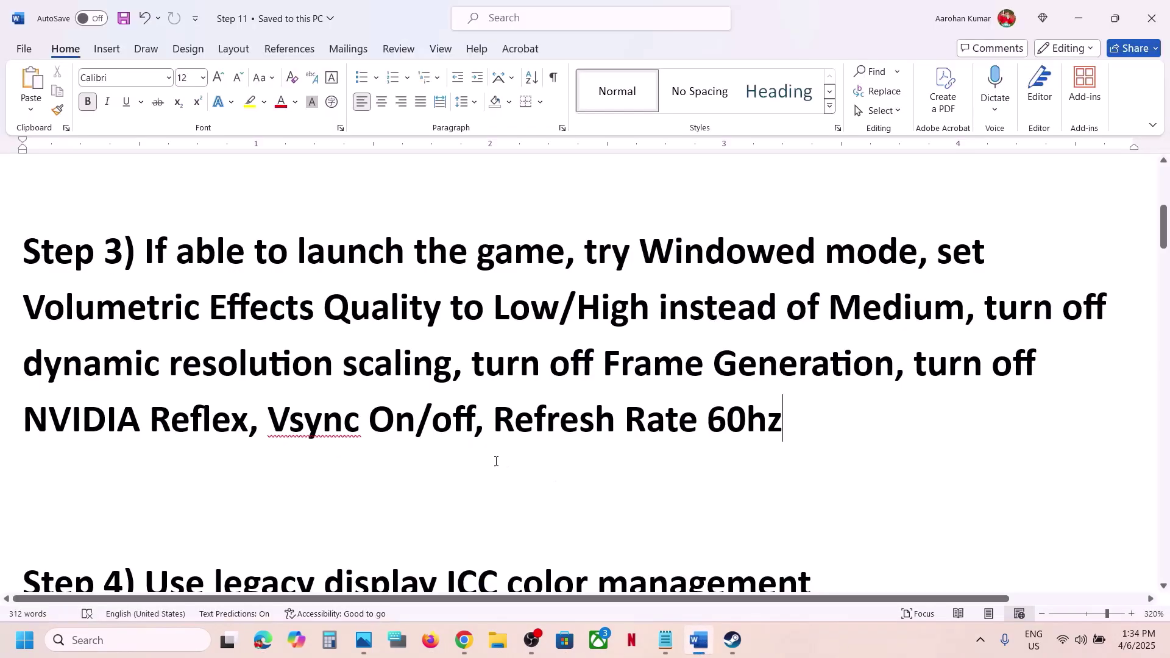
scroll(496, 459, "down", 3)
scroll(463, 463, "up", 1)
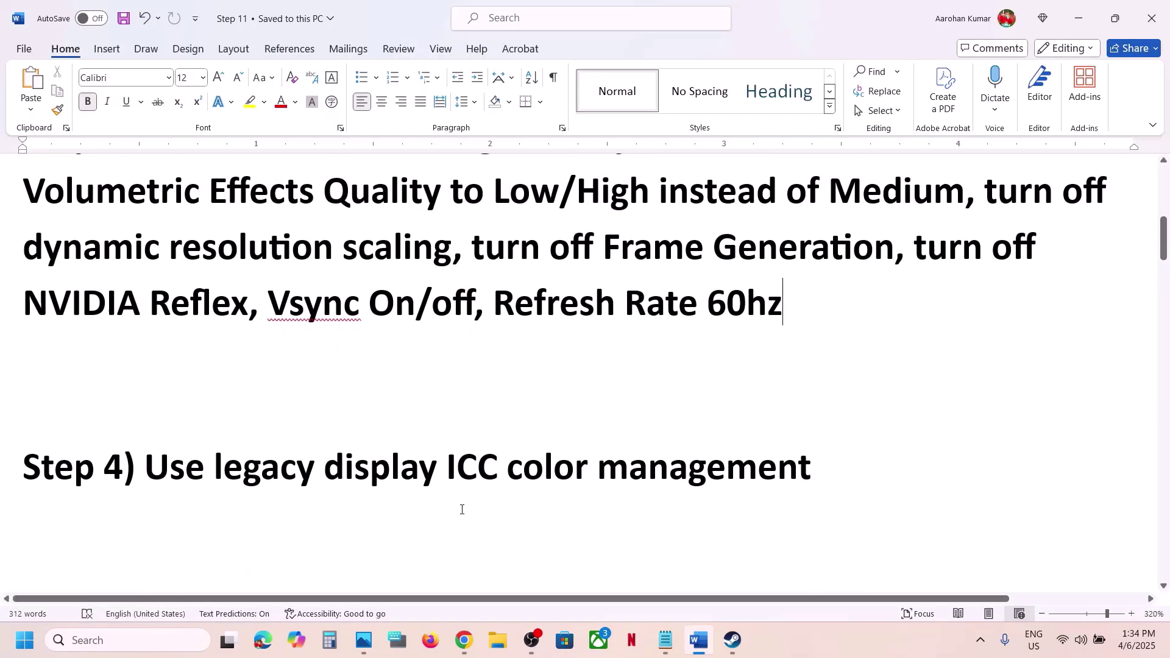
left_click_drag(330, 464, 797, 463)
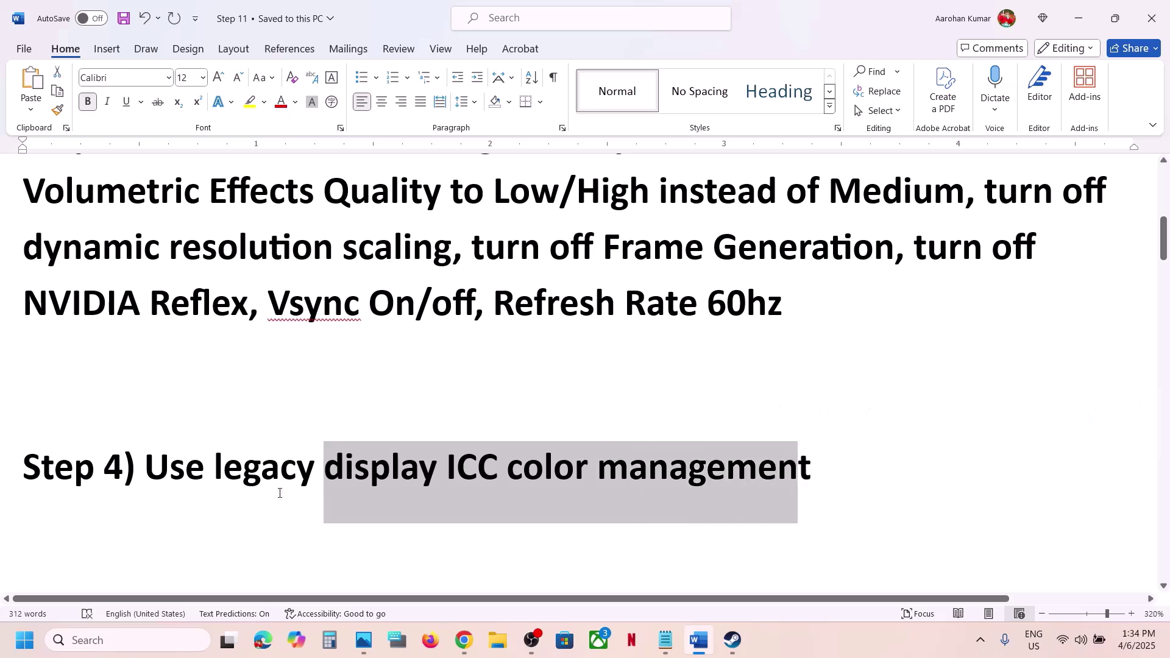
left_click_drag(177, 474, 839, 459)
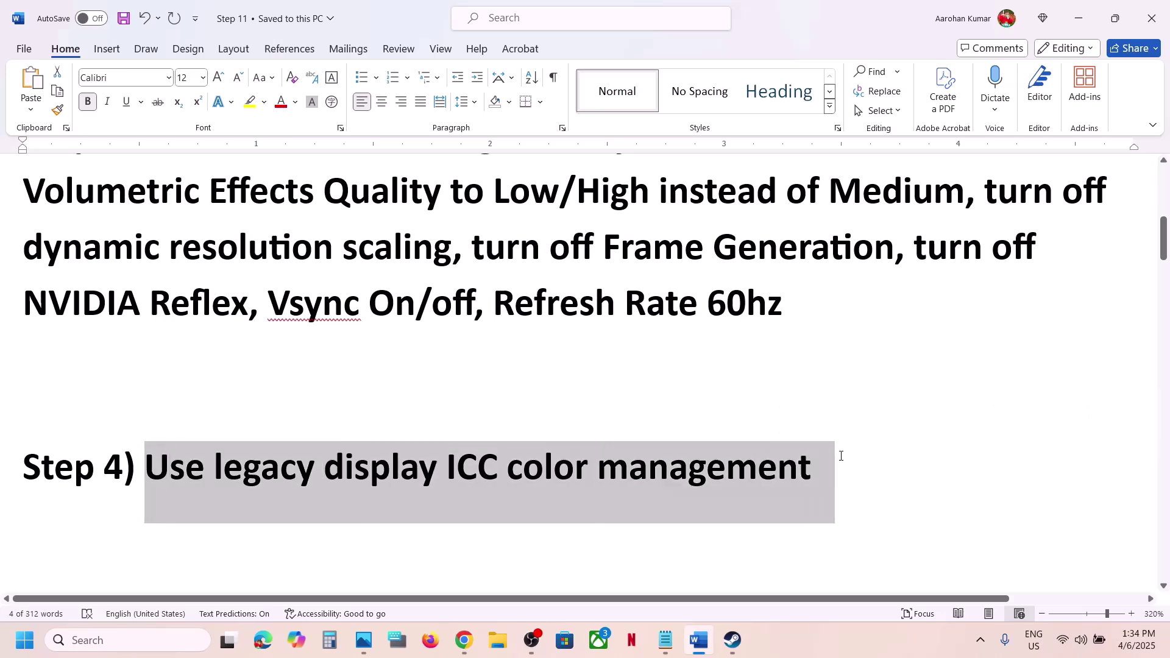
Browse The Last of Us Part II Remastered's local install files from the Steam library
left_click(732, 639)
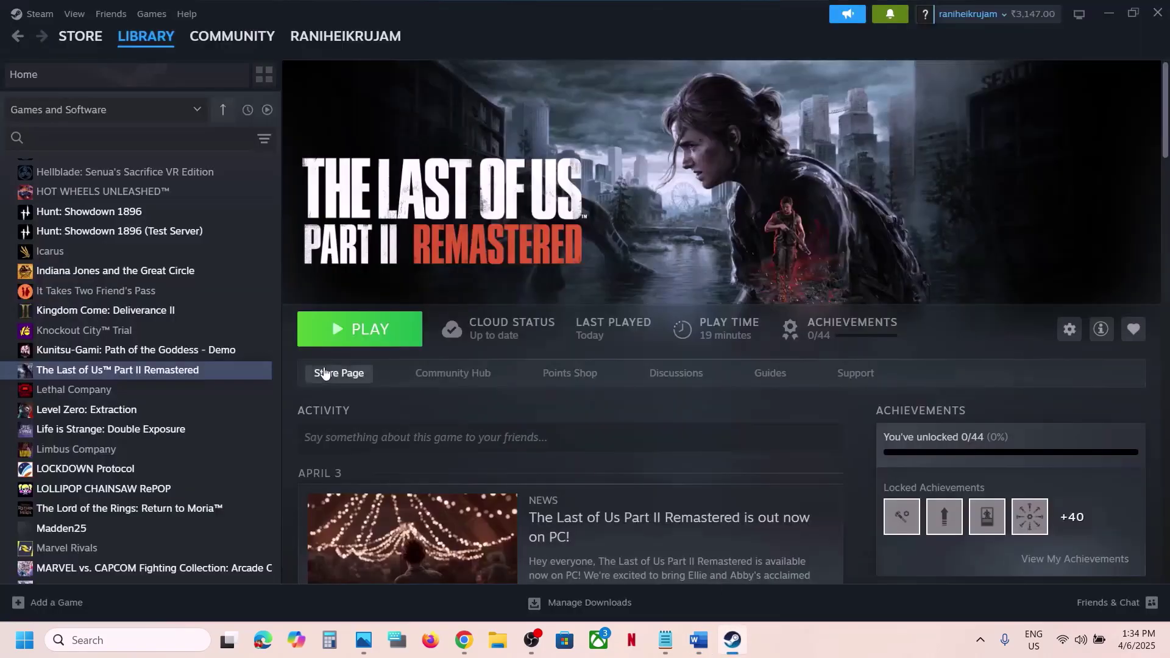
right_click(189, 367)
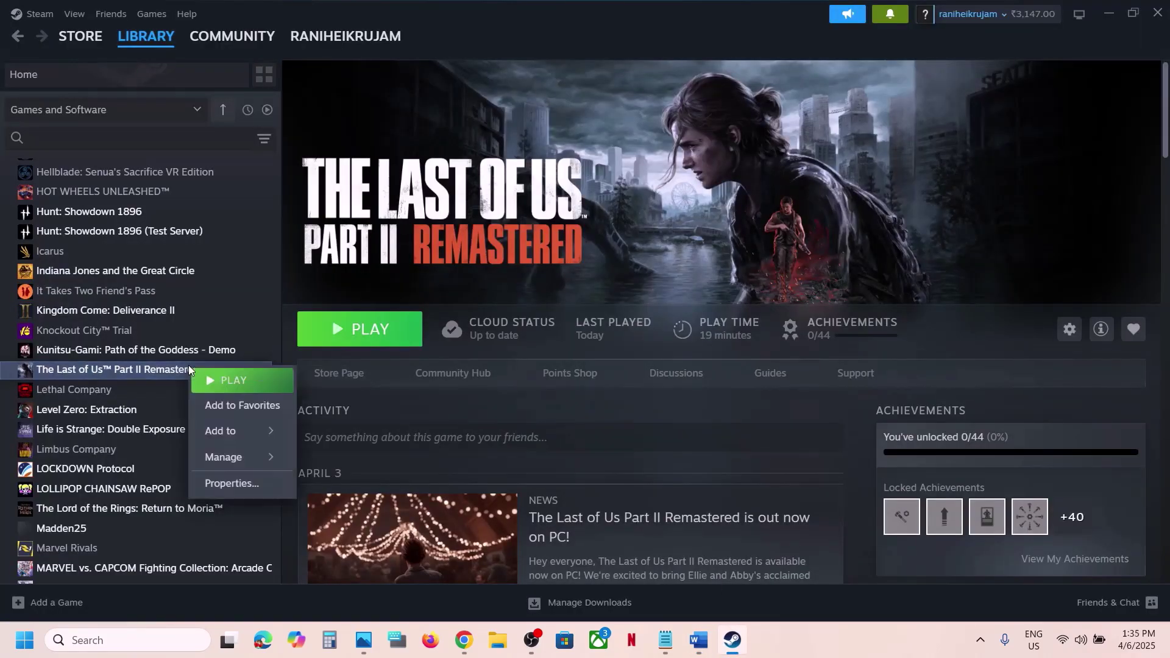
mouse_move(244, 457)
left_click(379, 484)
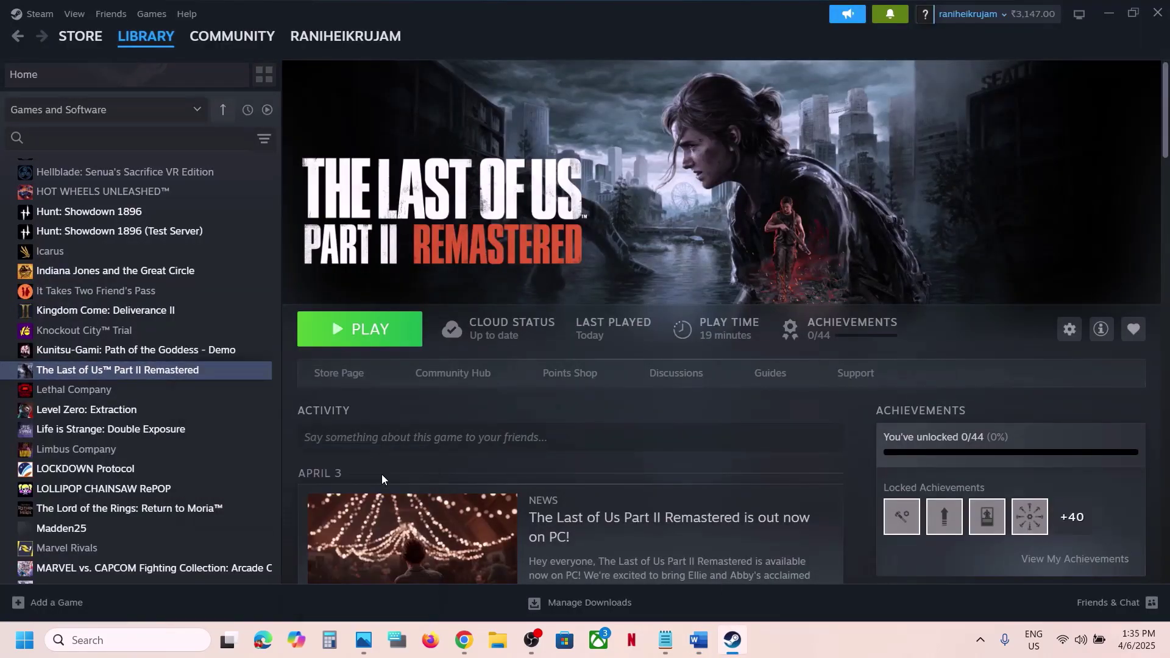
scroll(226, 409, "down", 8)
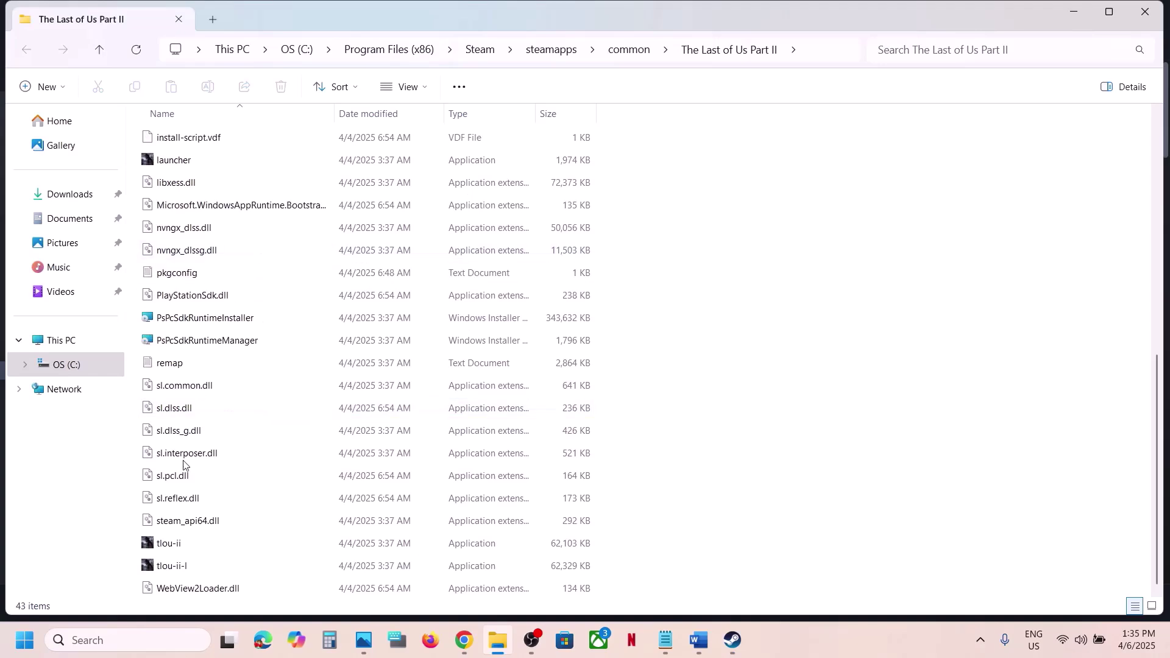
Apply compatibility settings to the tlou-ii executable and close its Properties
left_click(197, 536)
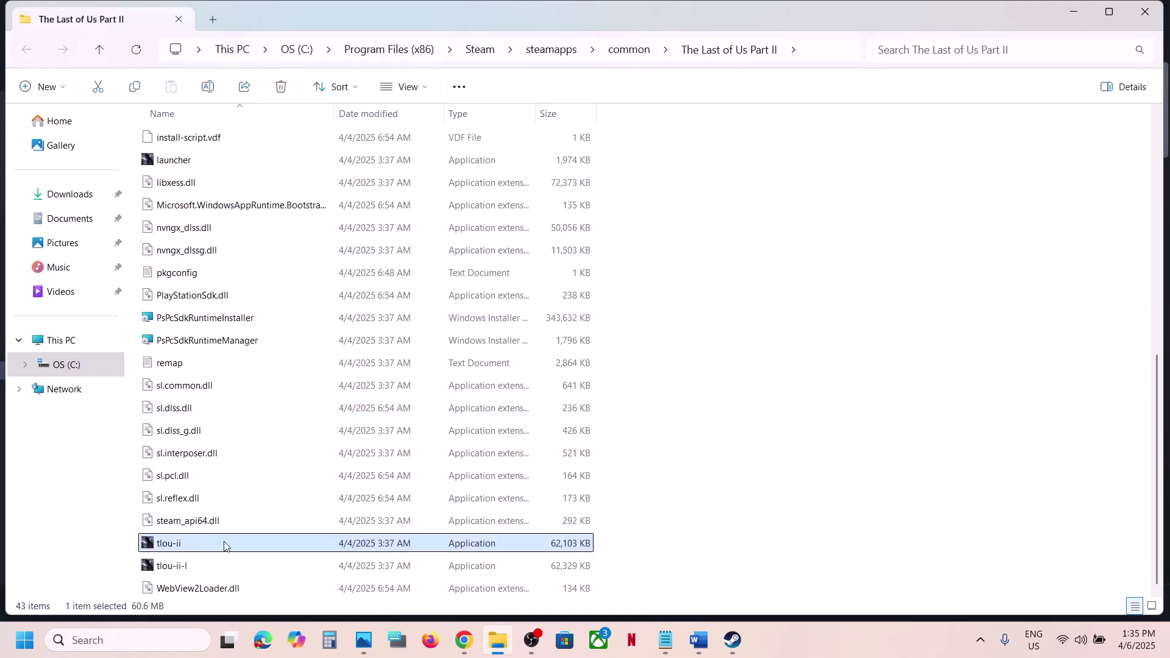
right_click(207, 541)
left_click(269, 468)
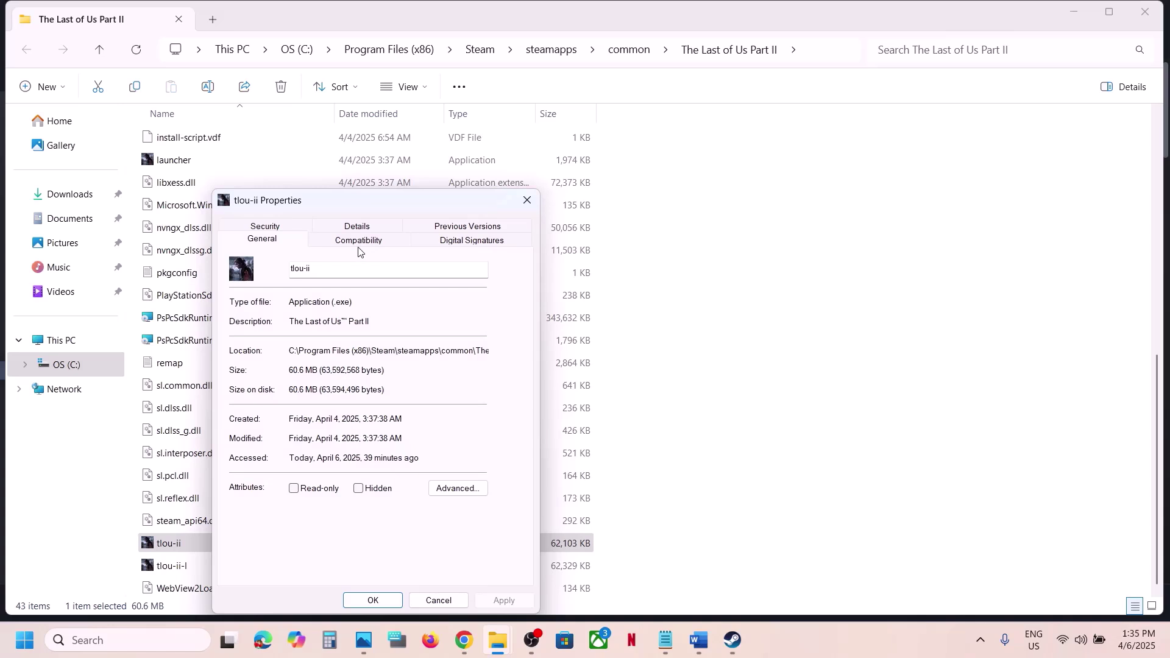
left_click(358, 242)
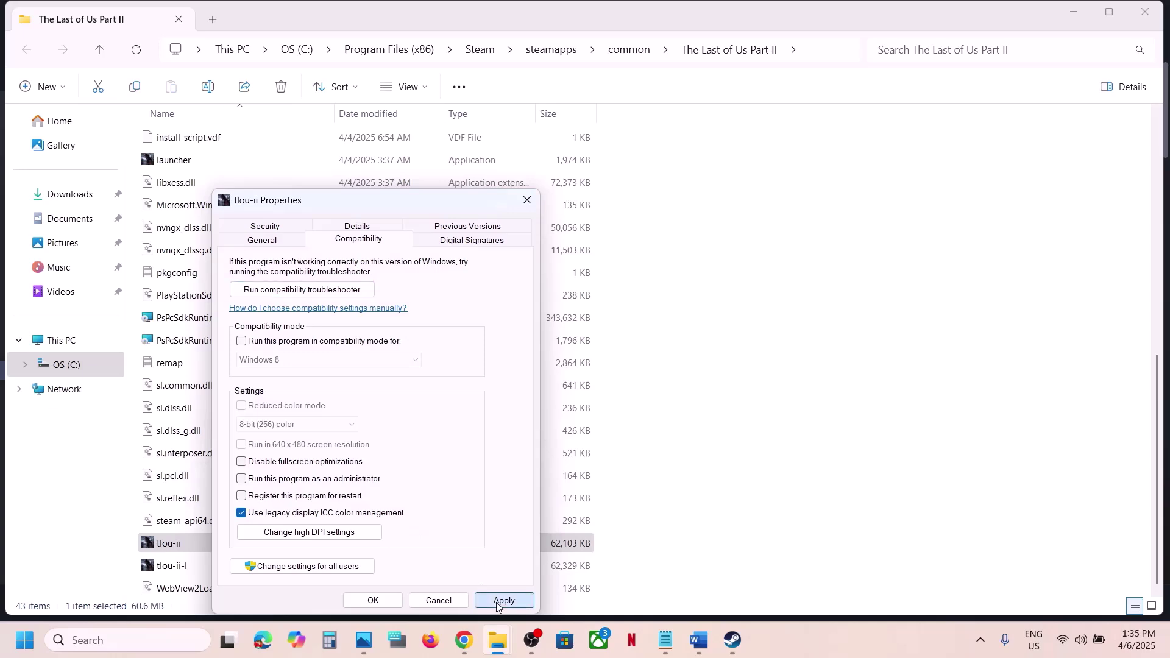
left_click(397, 602)
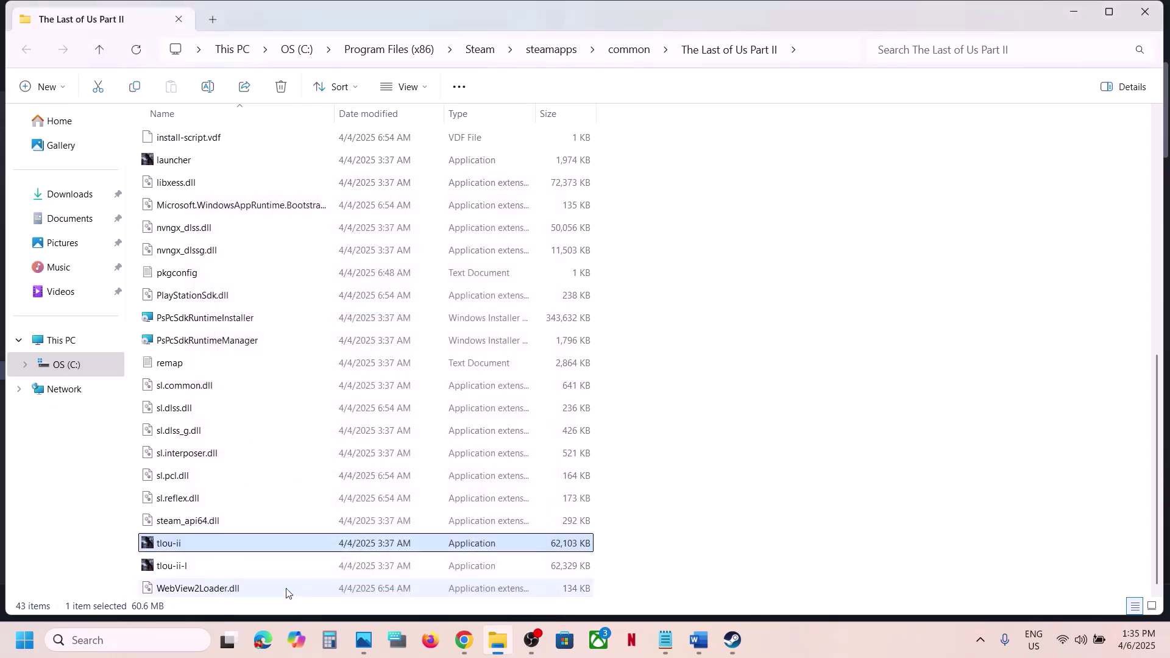
Apply compatibility settings to the tlou-ii-l executable and close its Properties
left_click(186, 566)
right_click(214, 574)
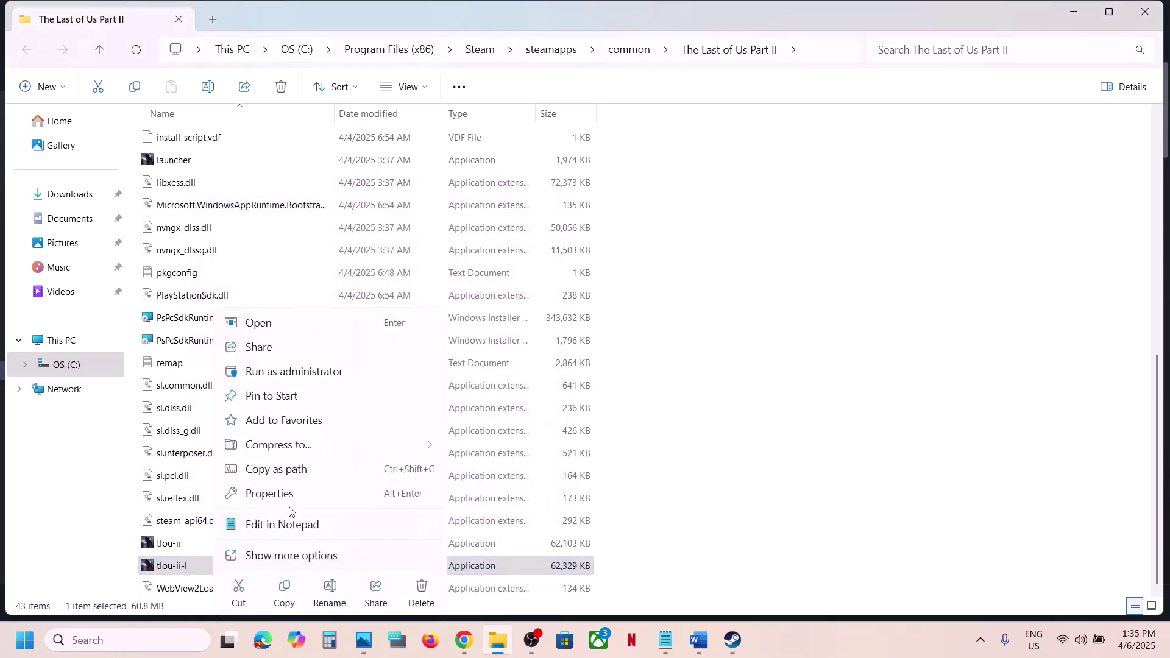
left_click(274, 494)
left_click(353, 246)
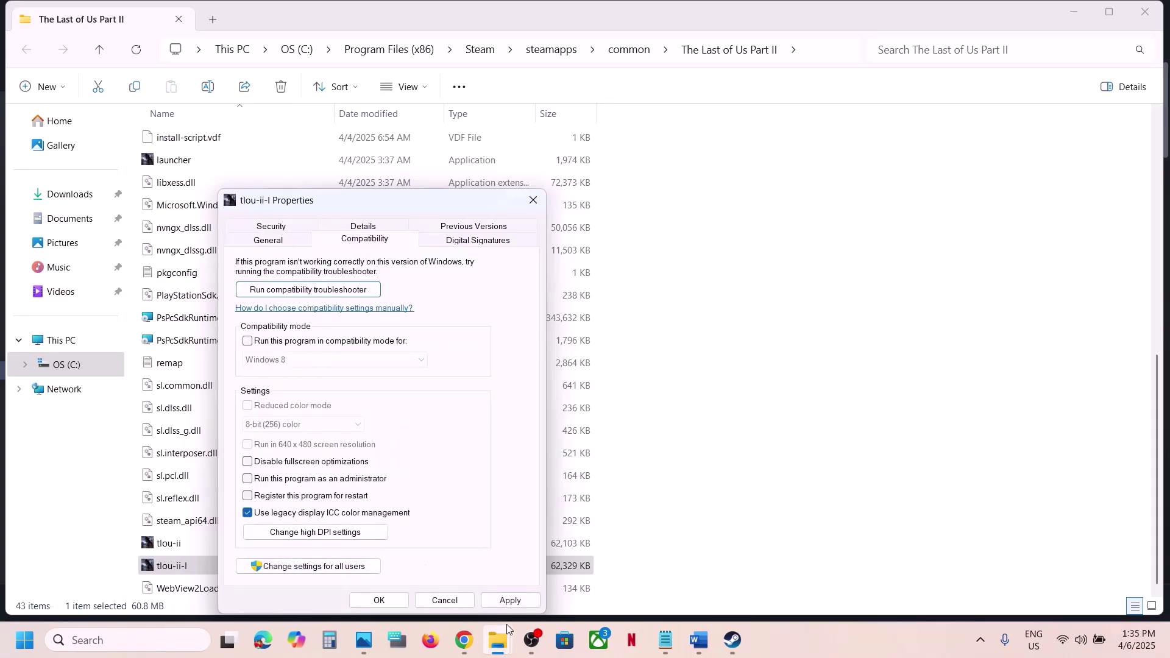
left_click(511, 600)
left_click(378, 601)
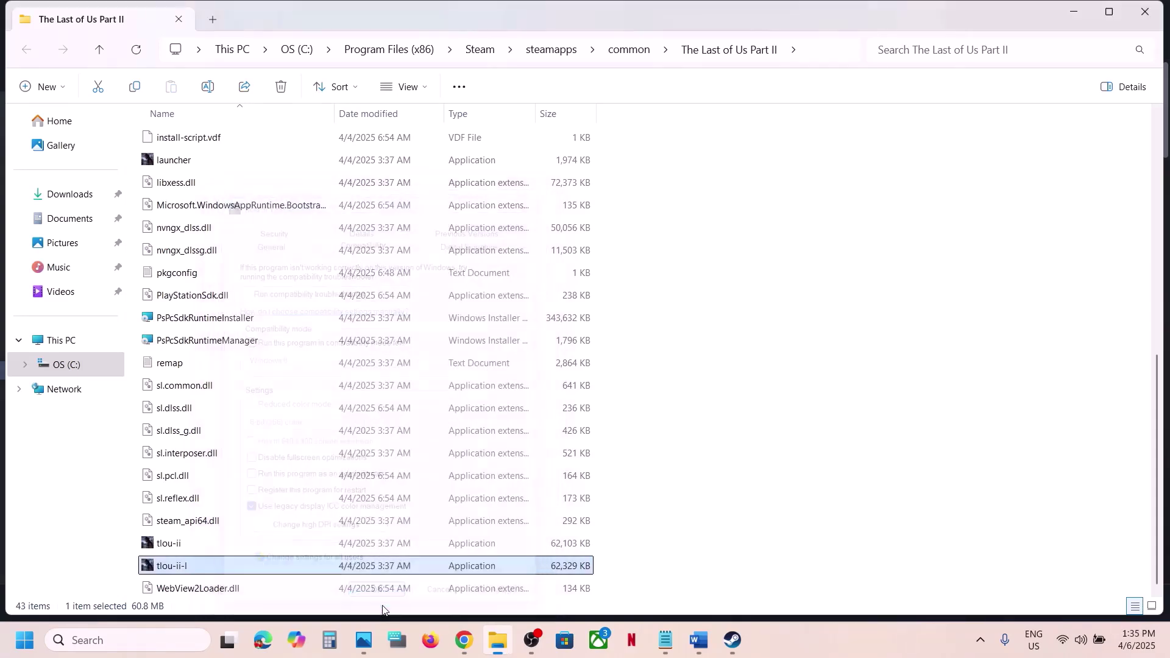
left_click(699, 640)
Highlight Step 5's Malwarebytes and antivirus exception instructions, then open Privacy & security settings
scroll(478, 425, "down", 5)
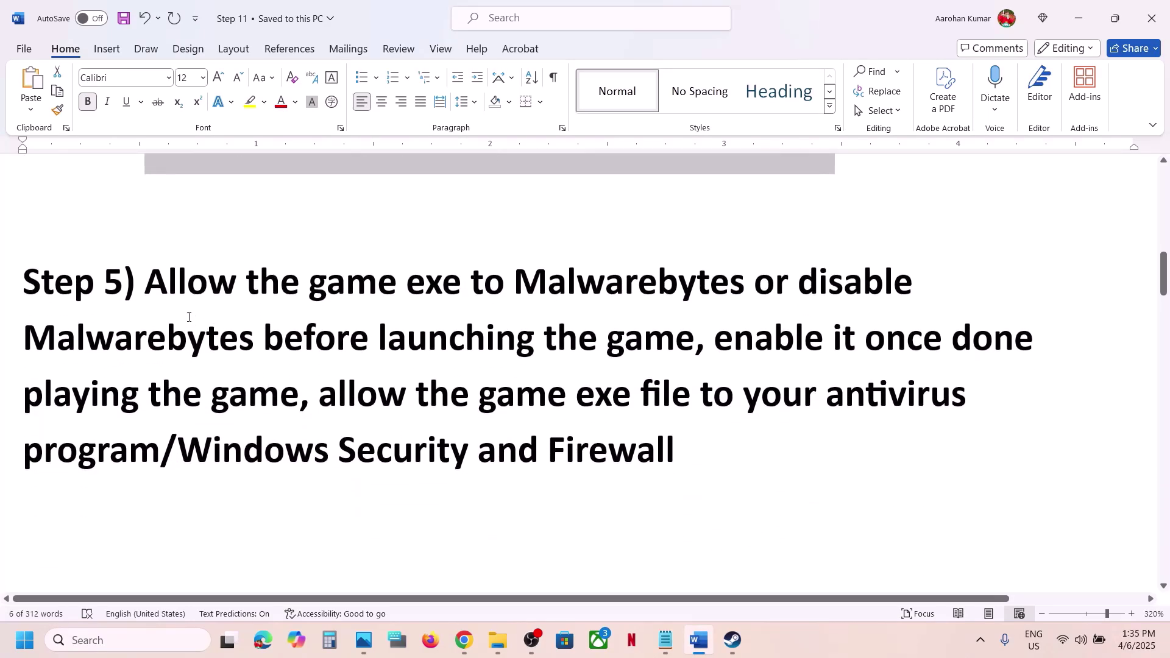
left_click_drag(151, 285, 750, 281)
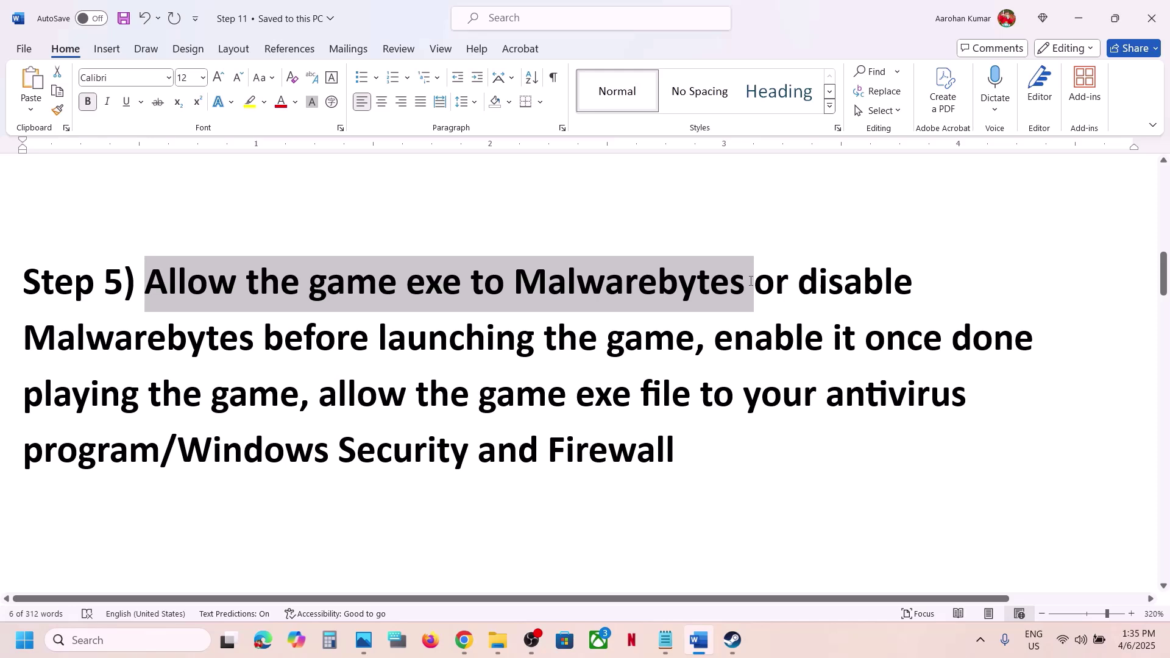
left_click_drag(751, 281, 636, 342)
left_click(851, 293)
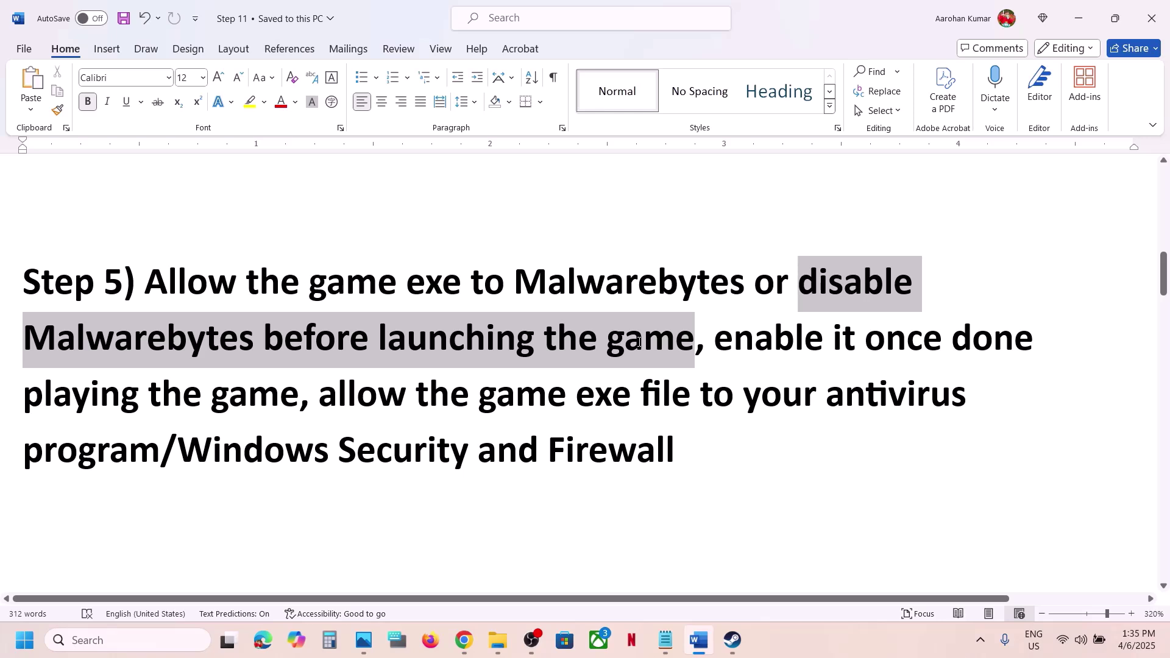
mouse_move(638, 342)
left_mouse_down()
mouse_move(259, 338)
mouse_move(606, 340)
mouse_move(644, 352)
left_mouse_up()
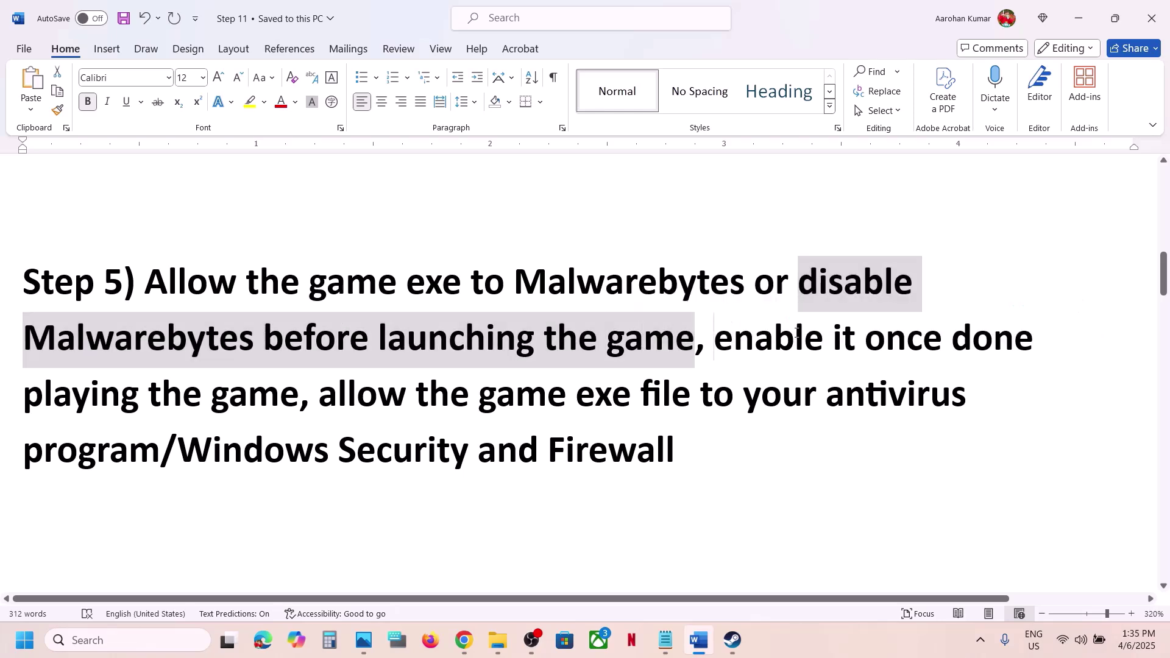
left_click_drag(716, 340, 98, 454)
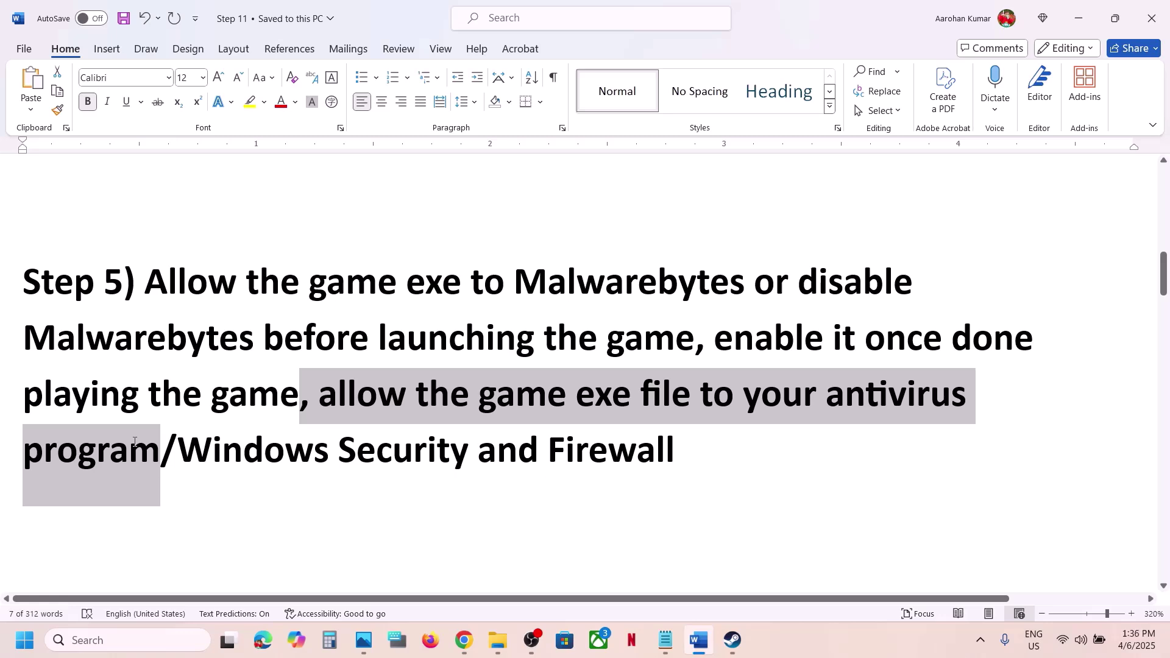
left_click_drag(134, 442, 673, 449)
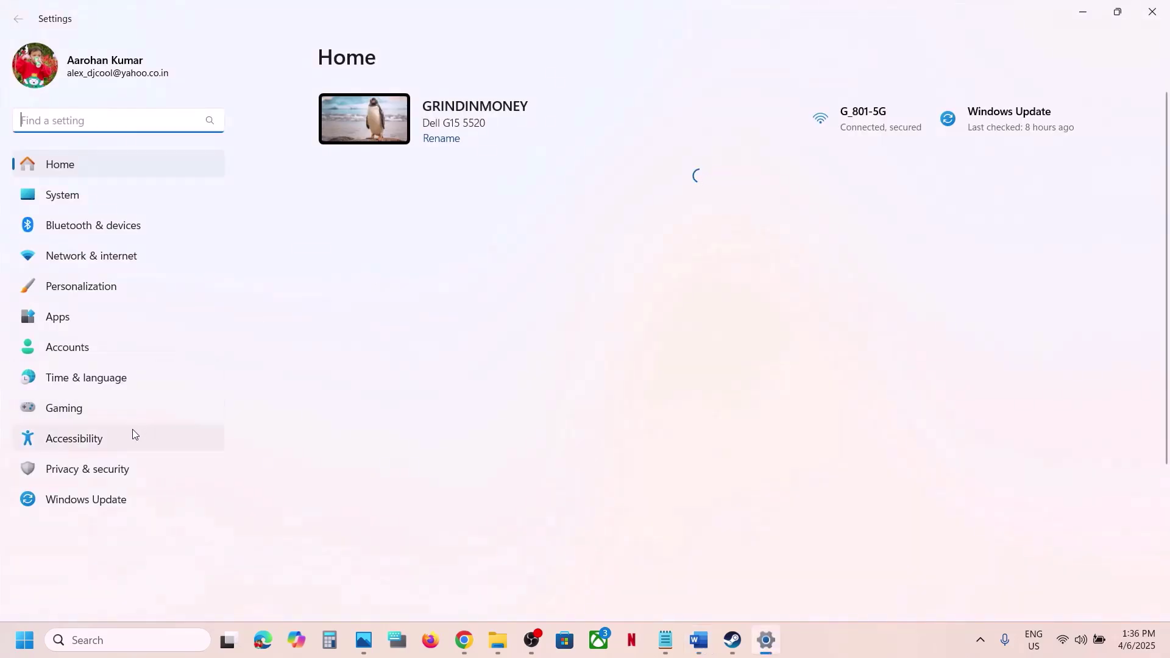
left_click(94, 480)
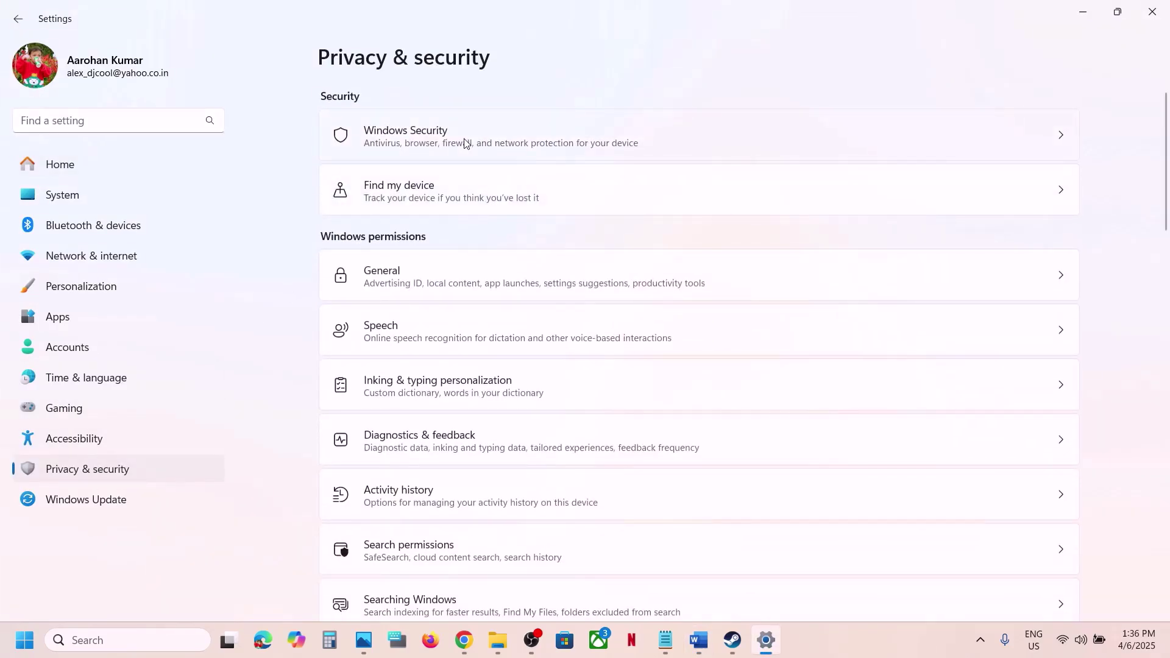
Go to Windows Security's ransomware protection list of apps allowed through Controlled folder access
left_click(470, 144)
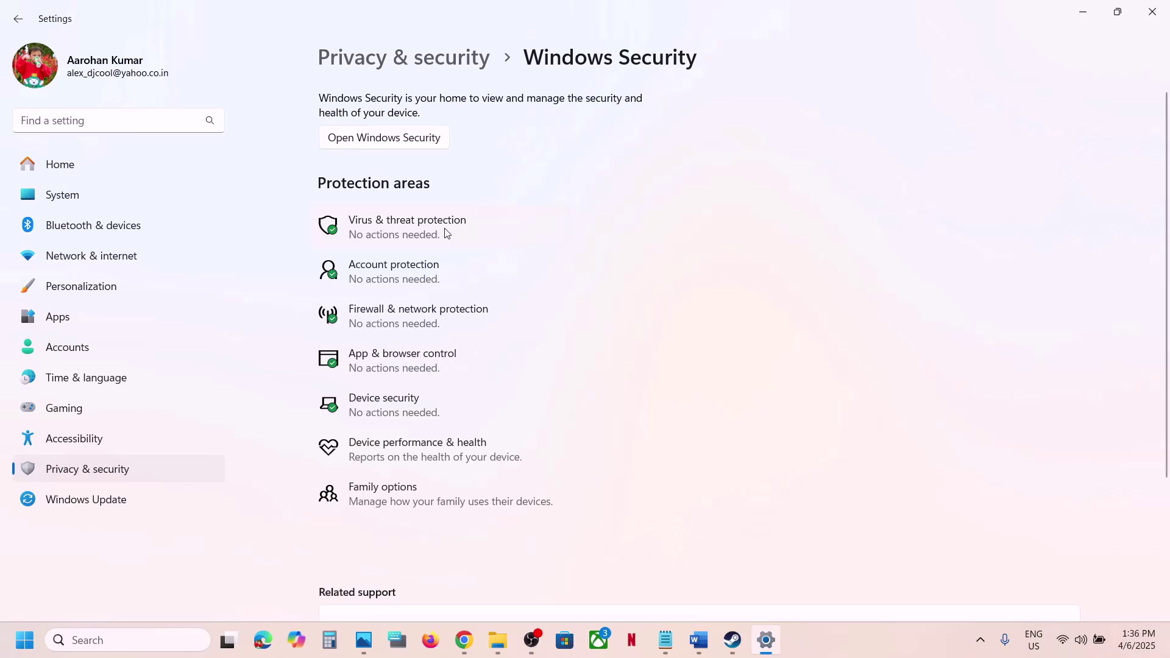
left_click(445, 232)
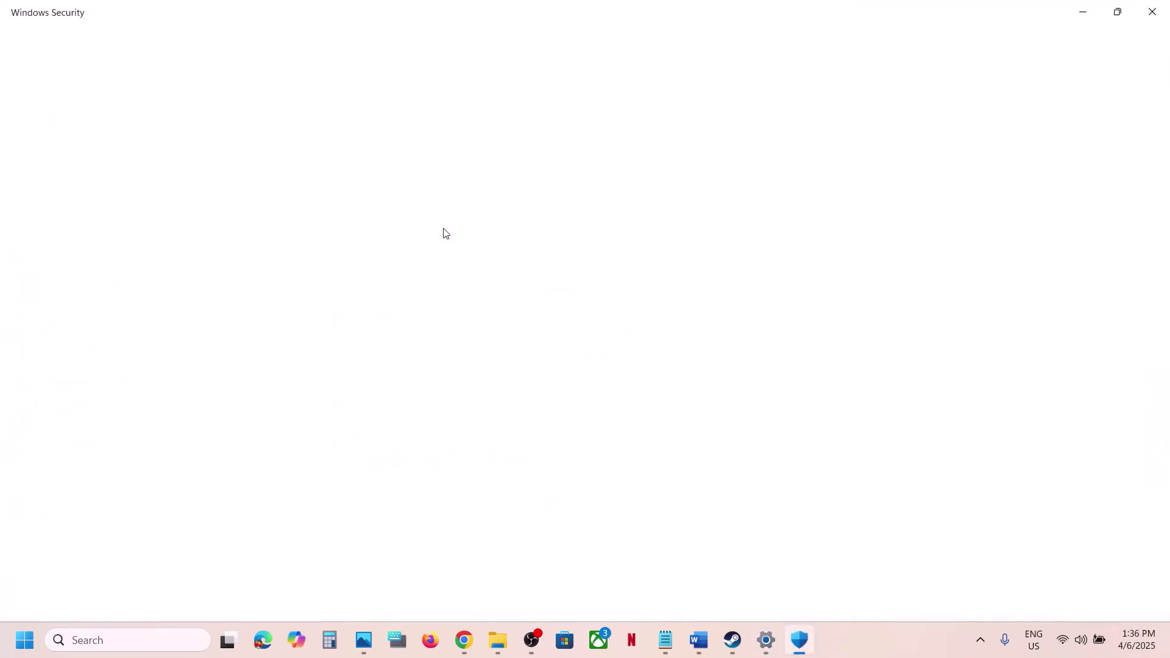
scroll(414, 335, "down", 2)
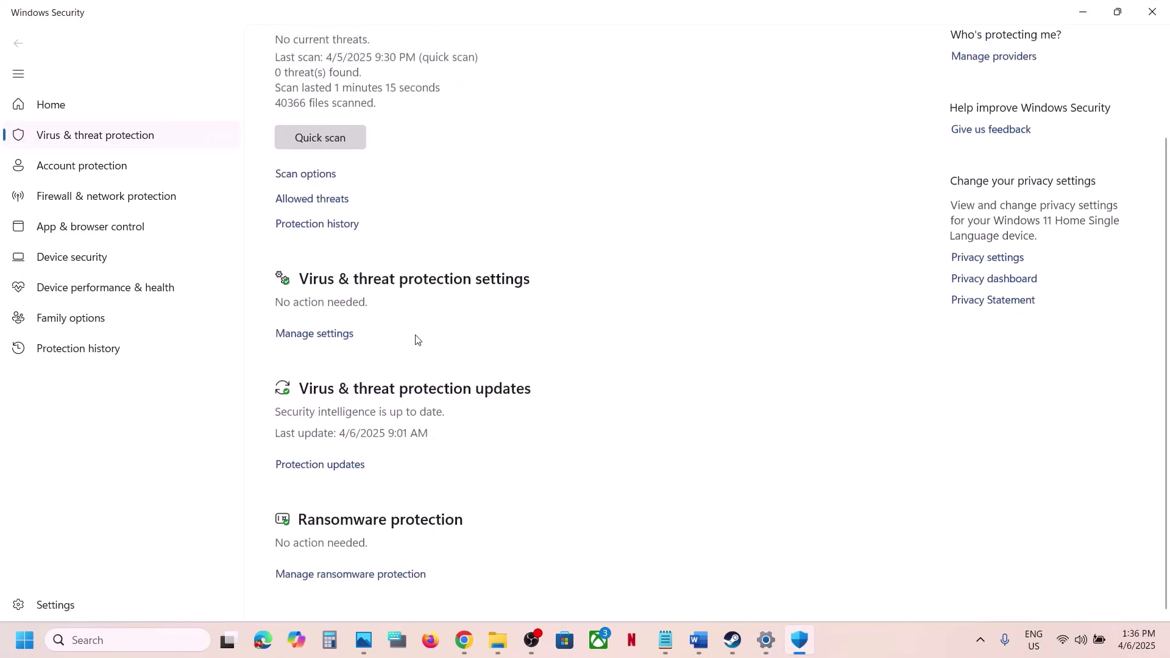
left_click(311, 575)
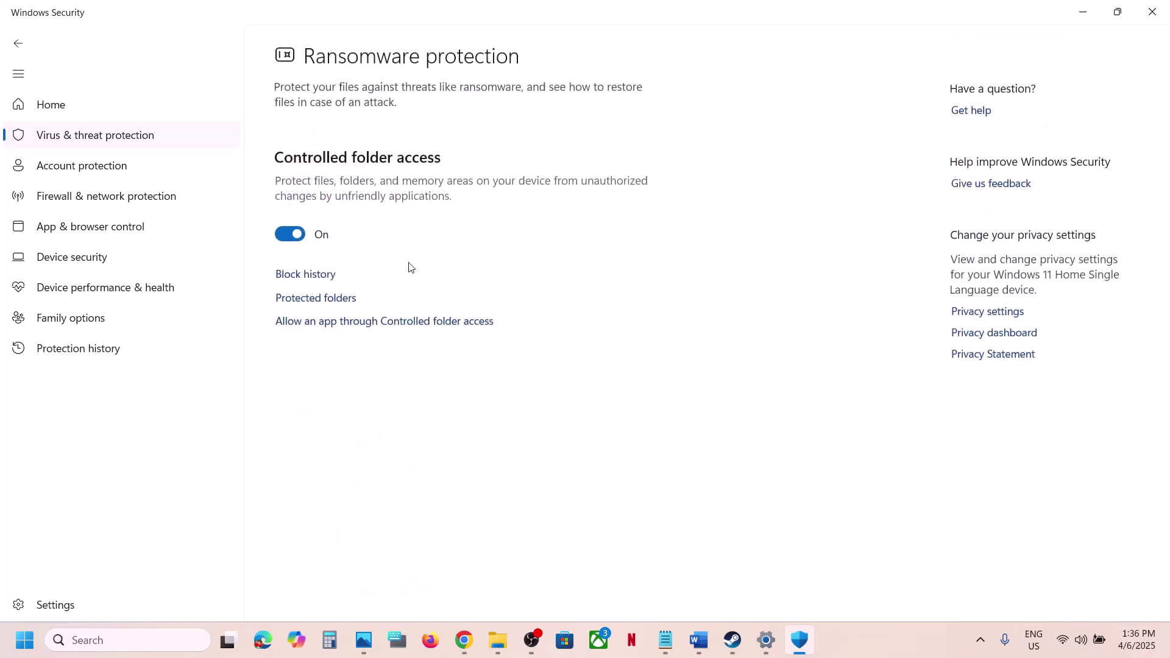
left_click(373, 321)
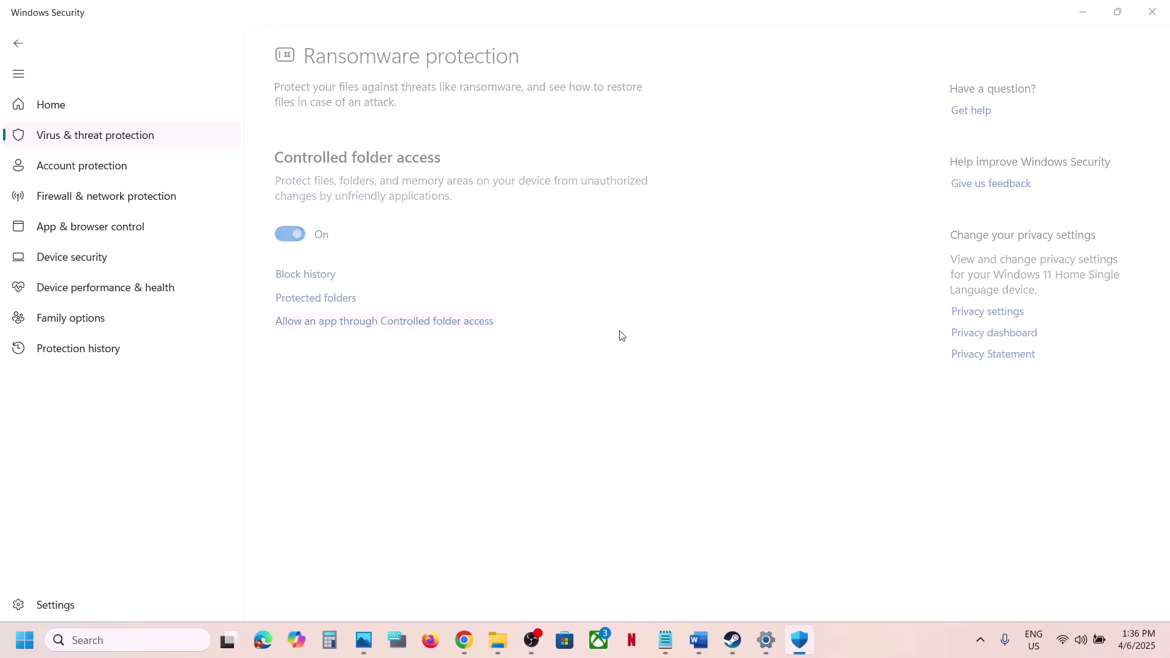
scroll(402, 170, "down", 2)
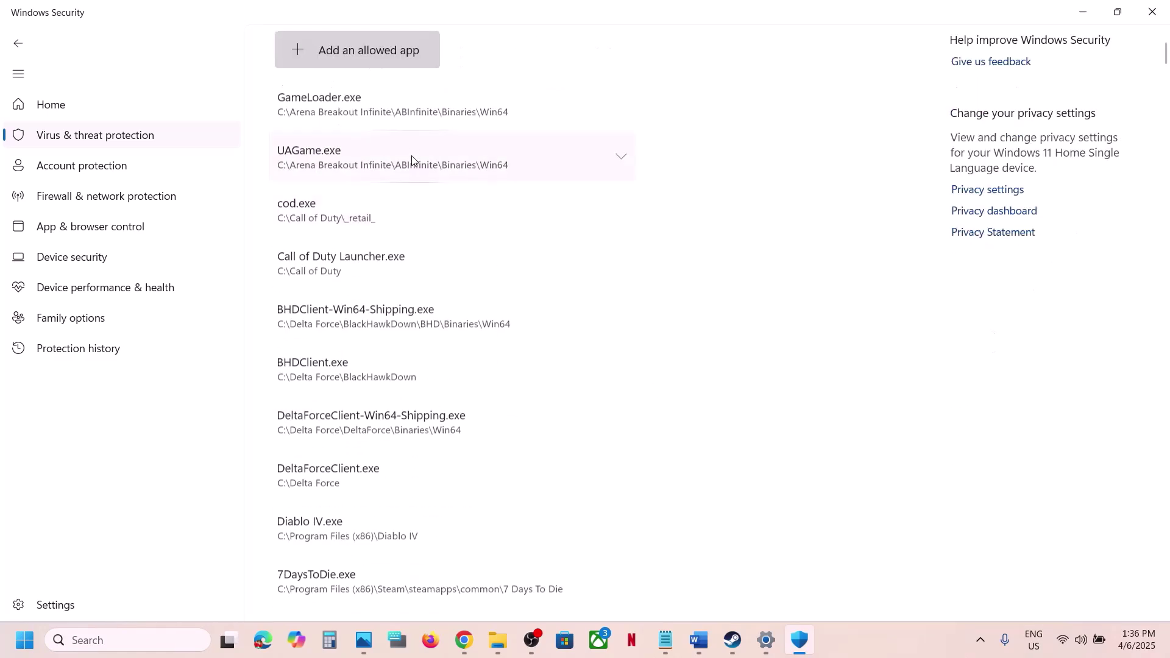
Add tlou-ii from the game folder as an allowed app
left_click(357, 61)
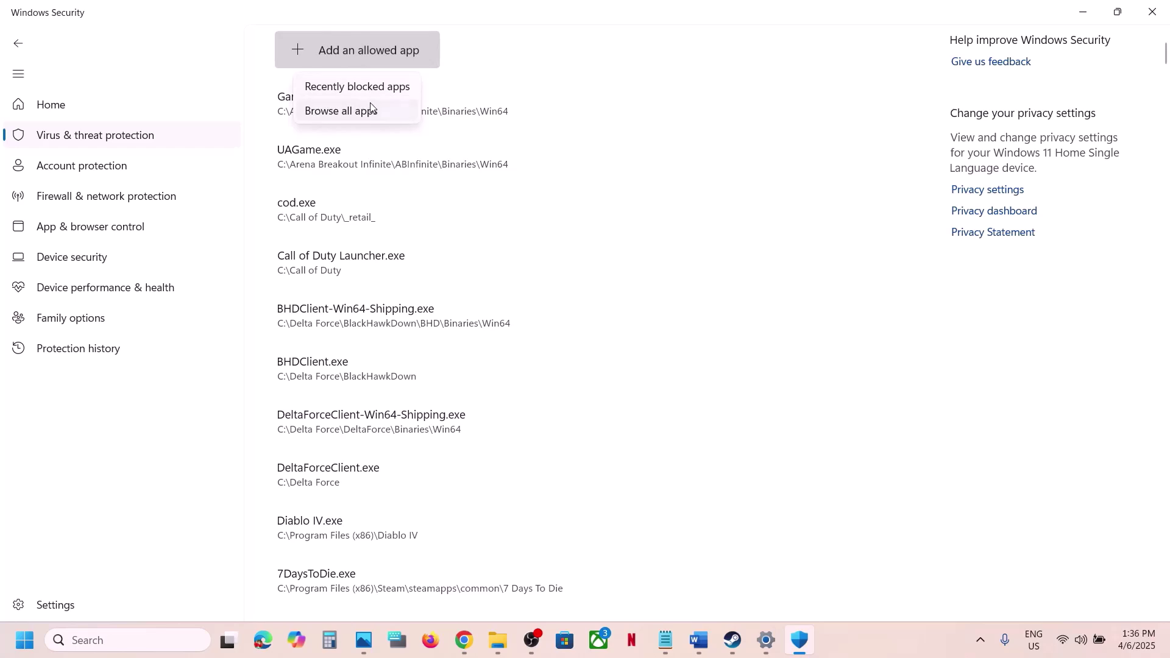
left_click(341, 109)
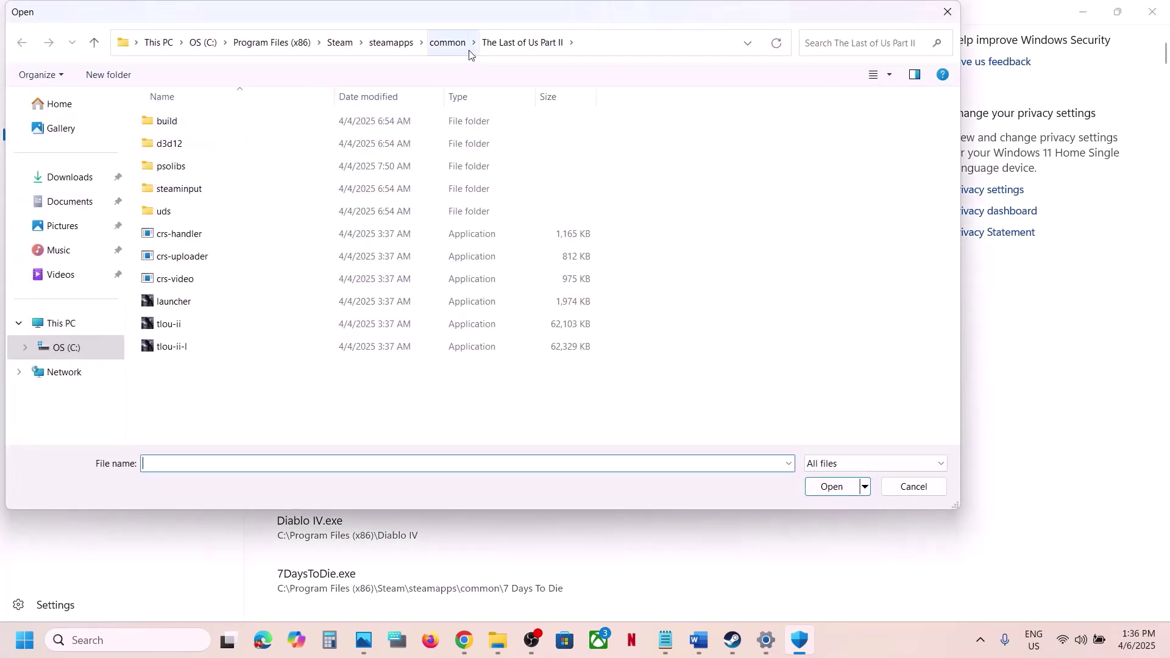
left_click(591, 46)
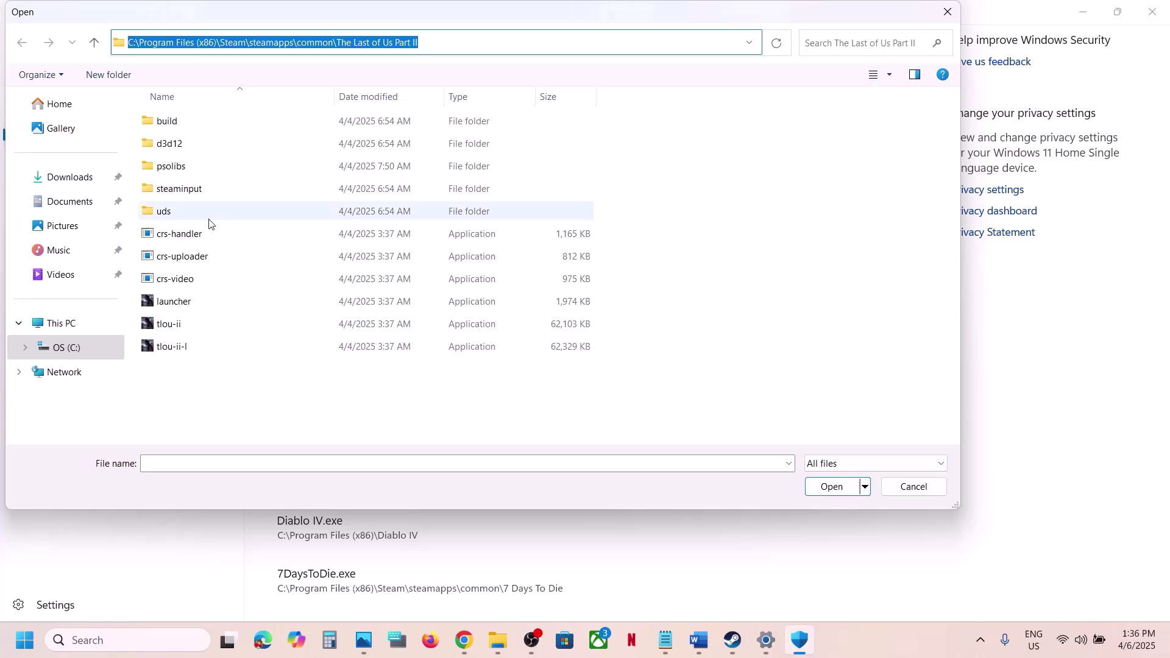
left_click(169, 325)
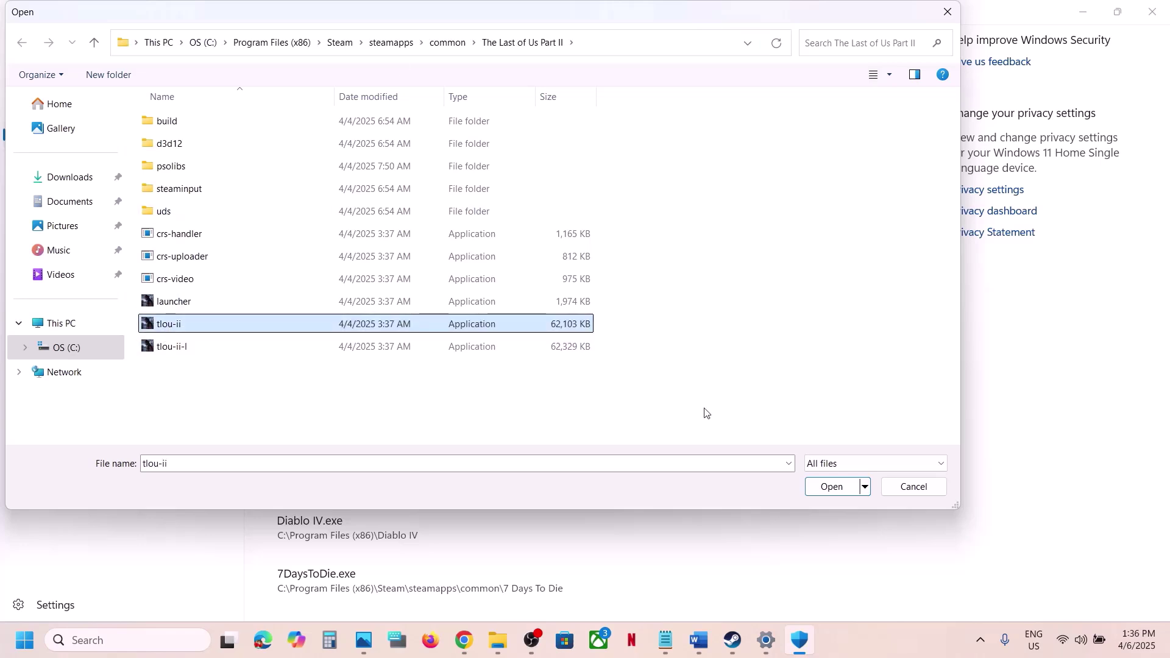
left_click(829, 490)
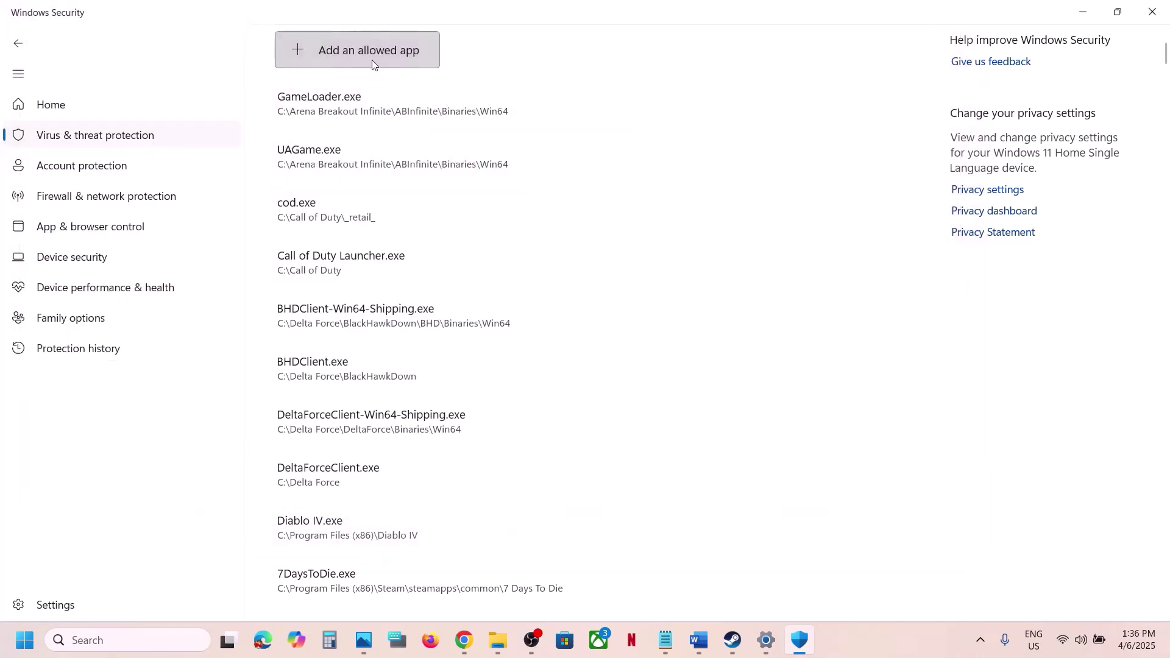
Add tlou-ii-l and the game launcher as allowed apps
left_click(372, 60)
left_click(371, 110)
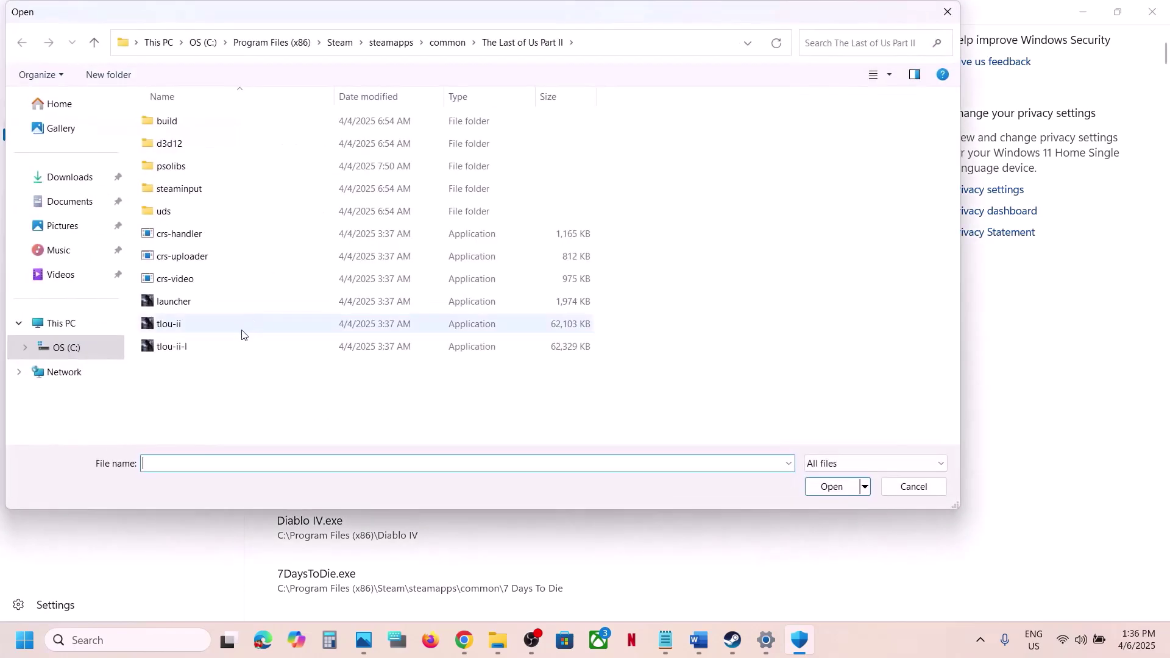
left_click(217, 344)
left_click(813, 495)
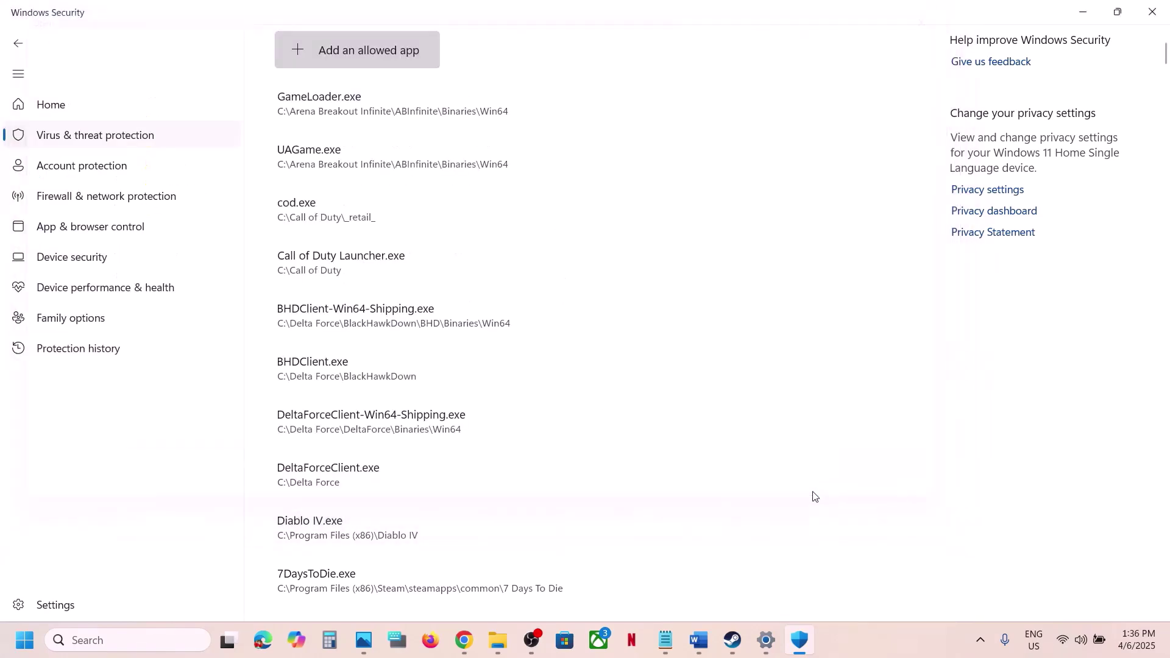
left_click(379, 53)
left_click(344, 122)
left_click(191, 304)
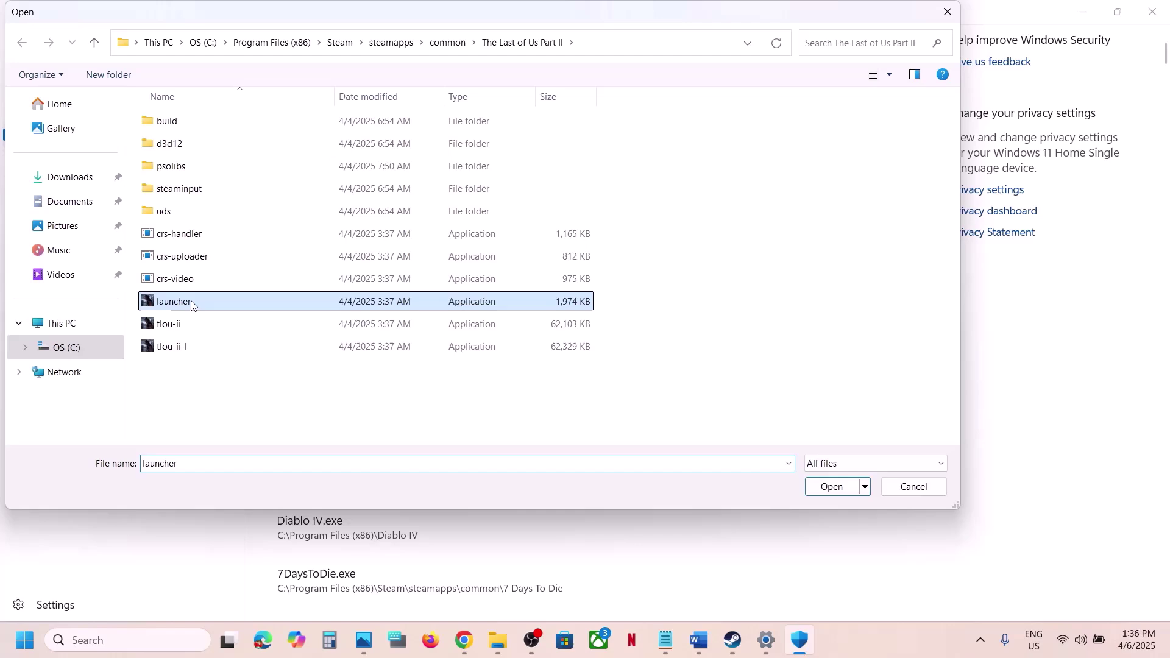
left_click(824, 486)
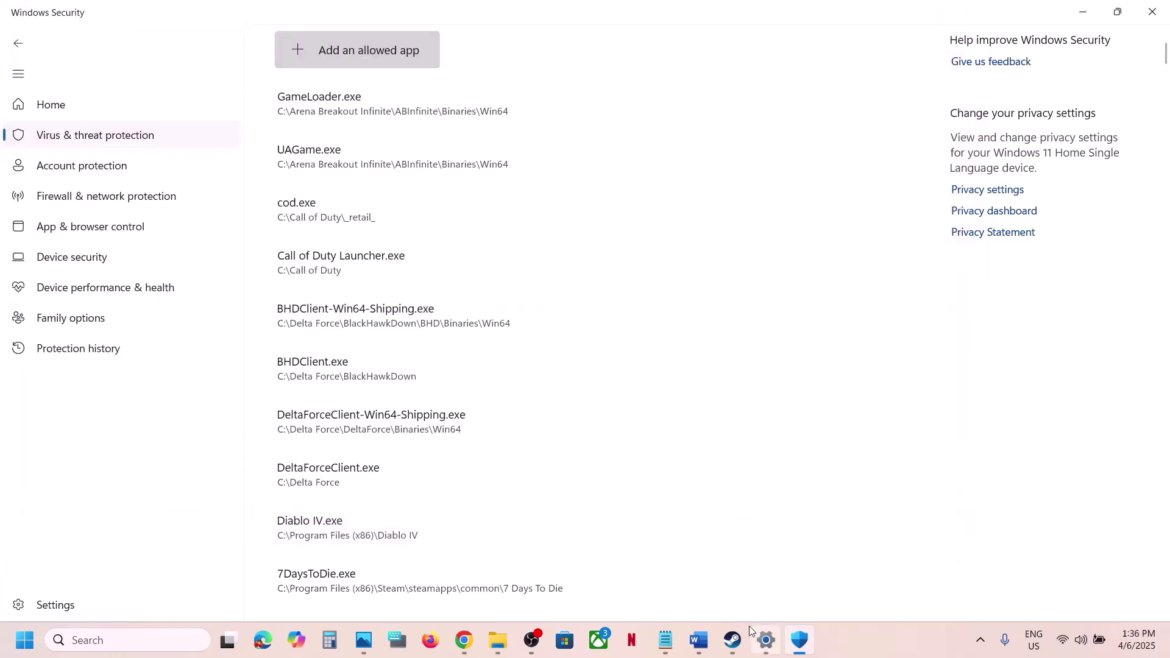
Copy 'Nvidia app' from Step 6 of the notes and launch the NVIDIA App via Windows search
left_click(699, 639)
scroll(432, 295, "down", 3)
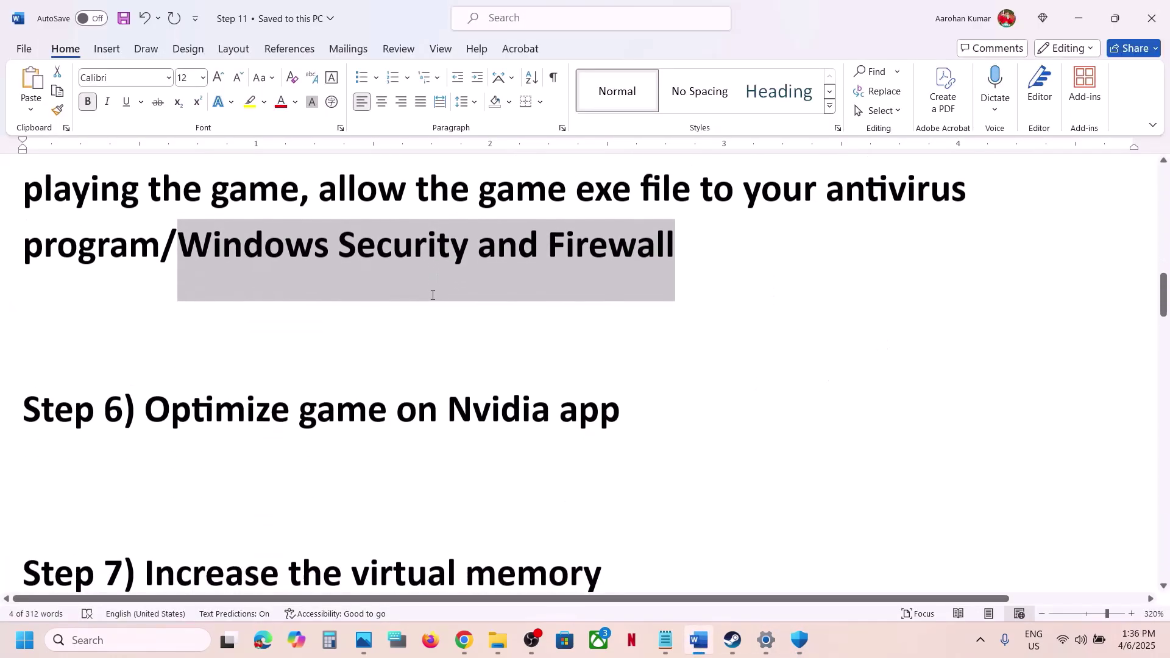
scroll(433, 295, "up", 1)
left_click_drag(233, 458, 497, 462)
left_click(634, 448)
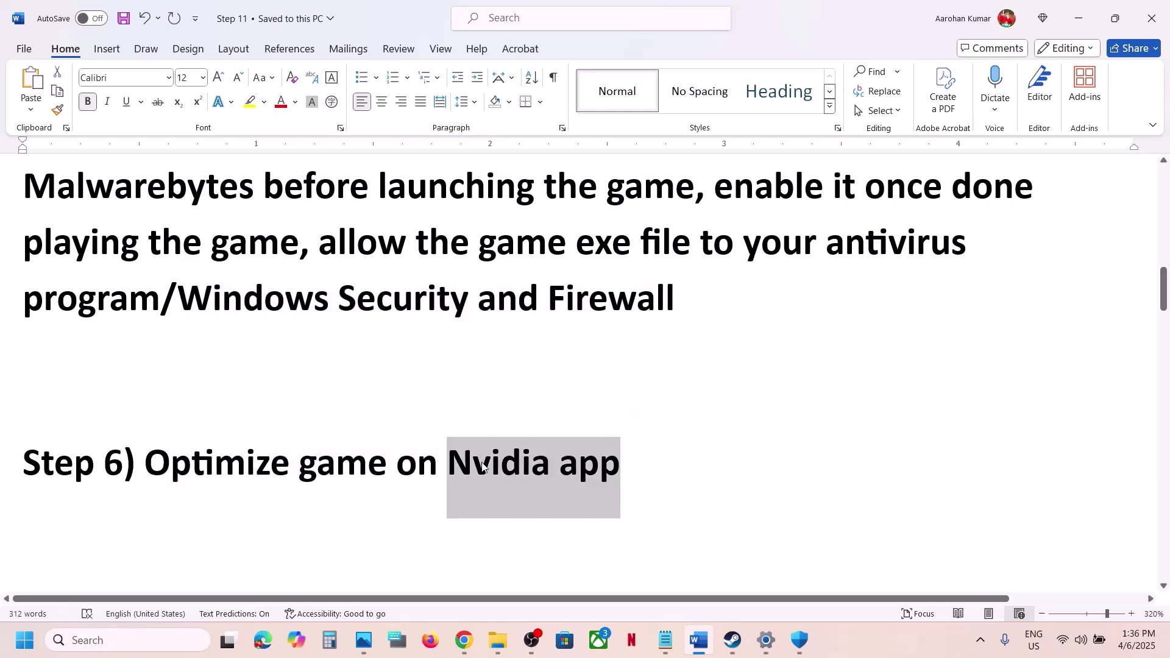
key("ctrl+c")
left_click(81, 646)
key("ctrl+v")
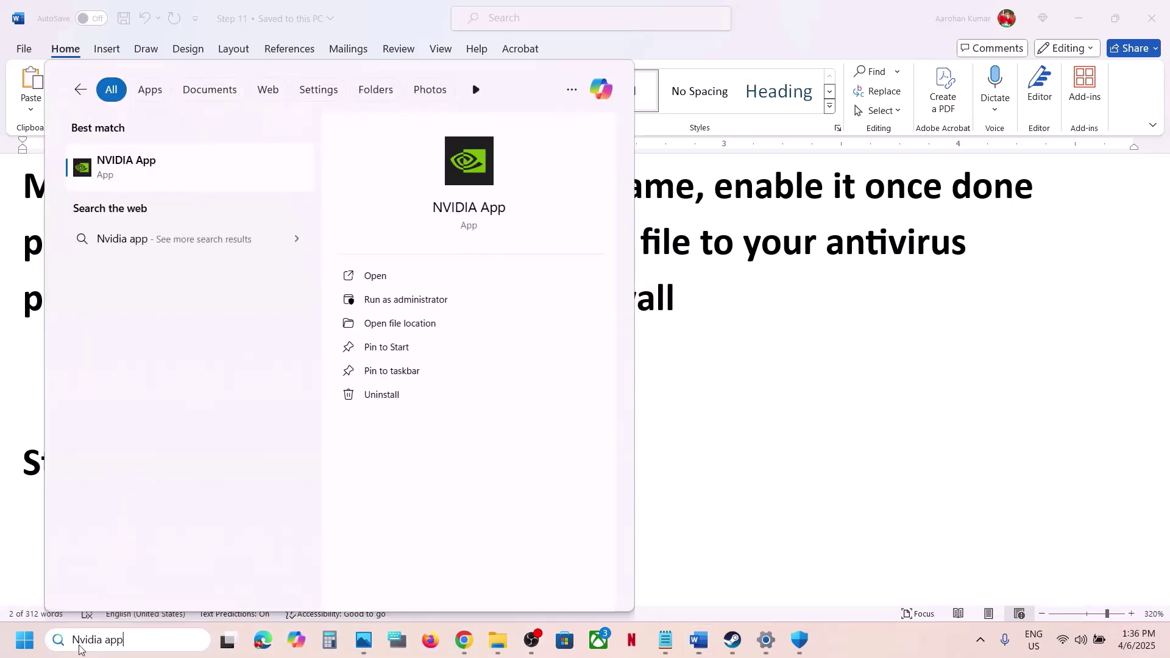
left_click(148, 167)
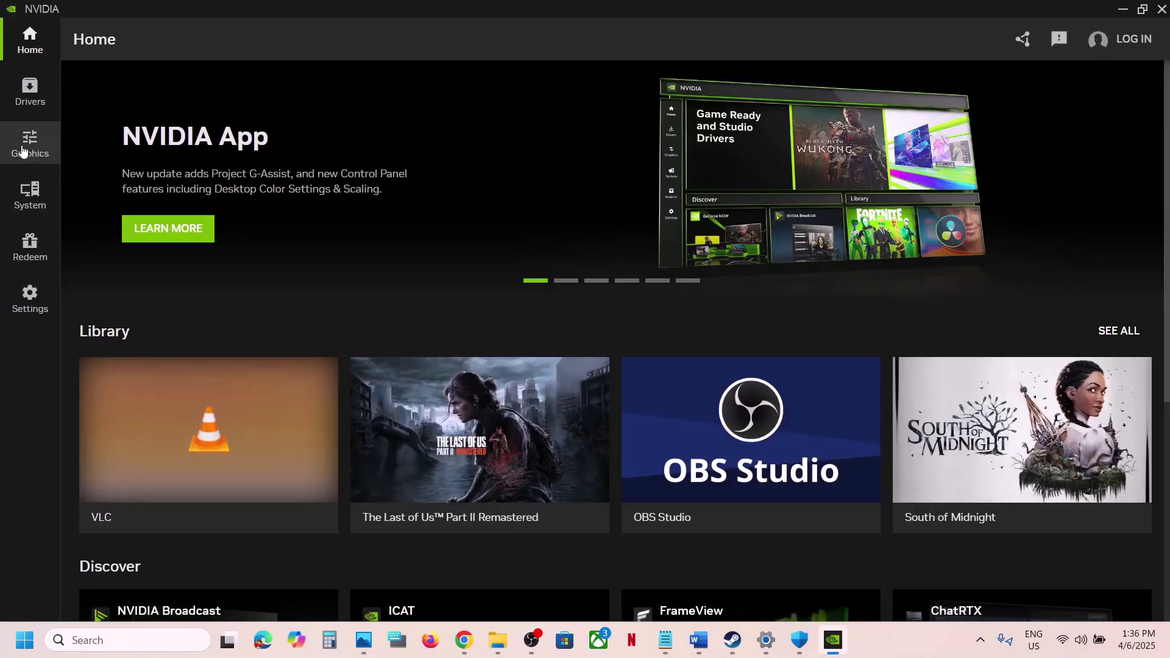
Optimize The Last of Us Part II Remastered in Graphics program settings
left_click(23, 150)
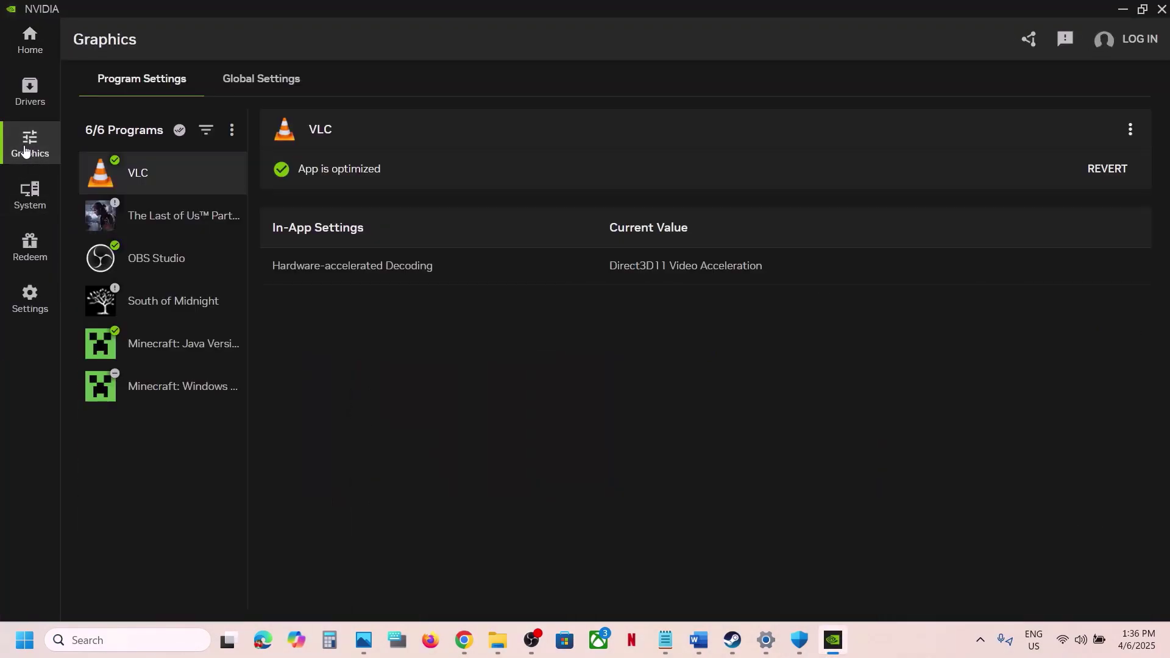
left_click(169, 224)
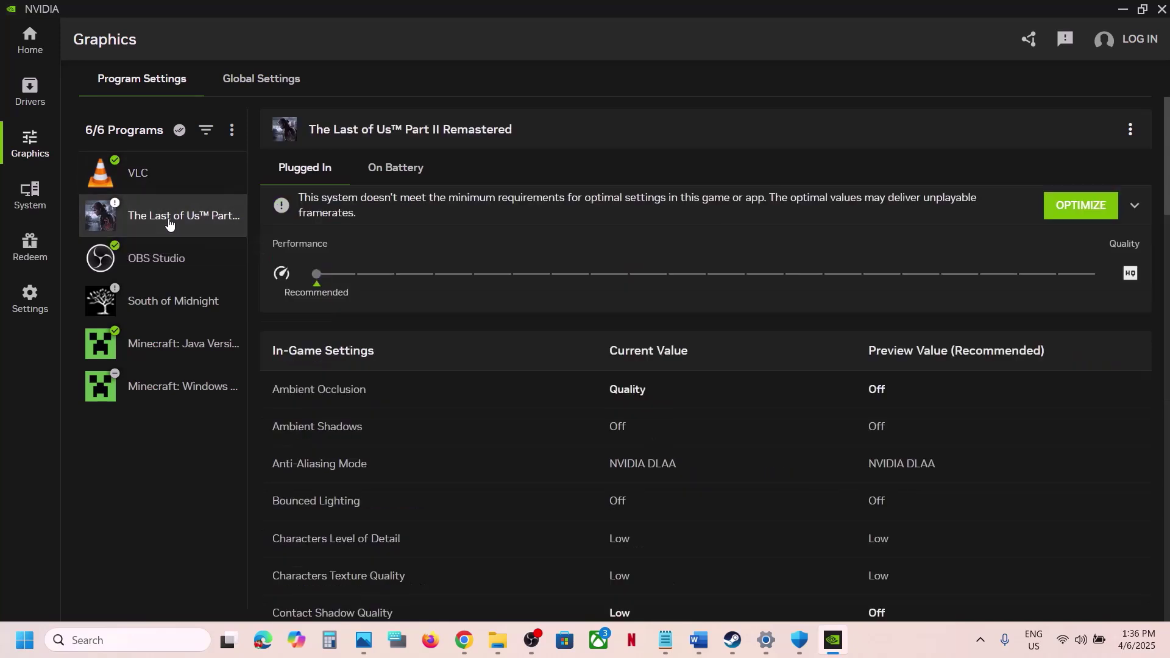
left_click(1084, 210)
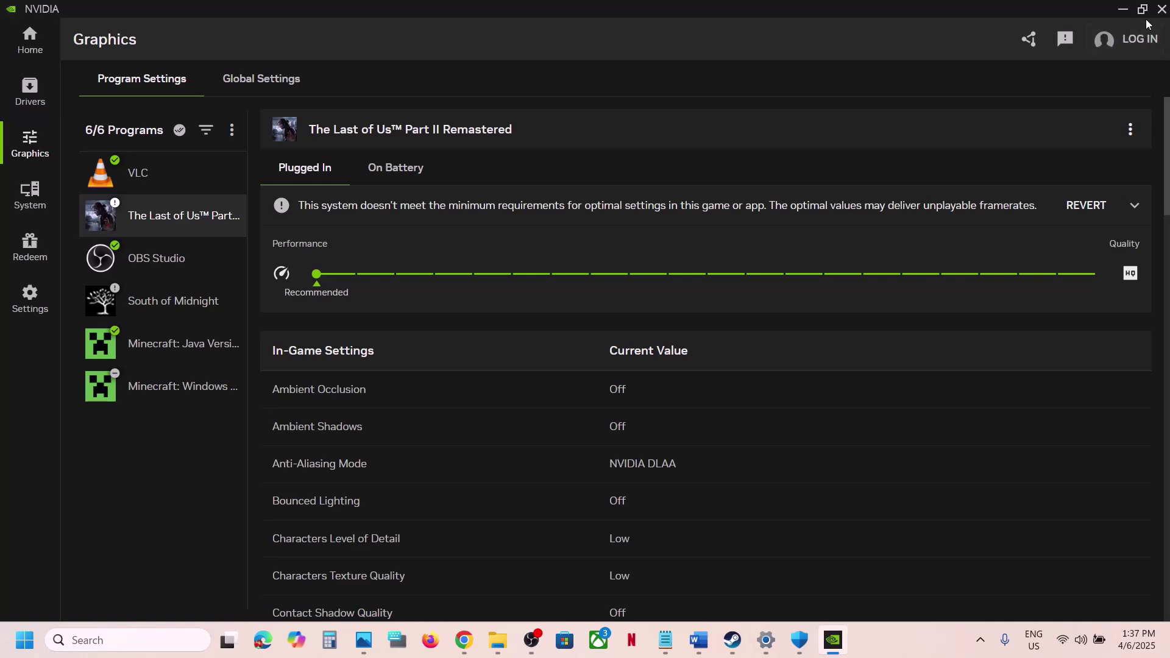
Mark Step 7's virtual memory line in the notes and search Windows for 'Advanced system settings'
left_click(1127, 13)
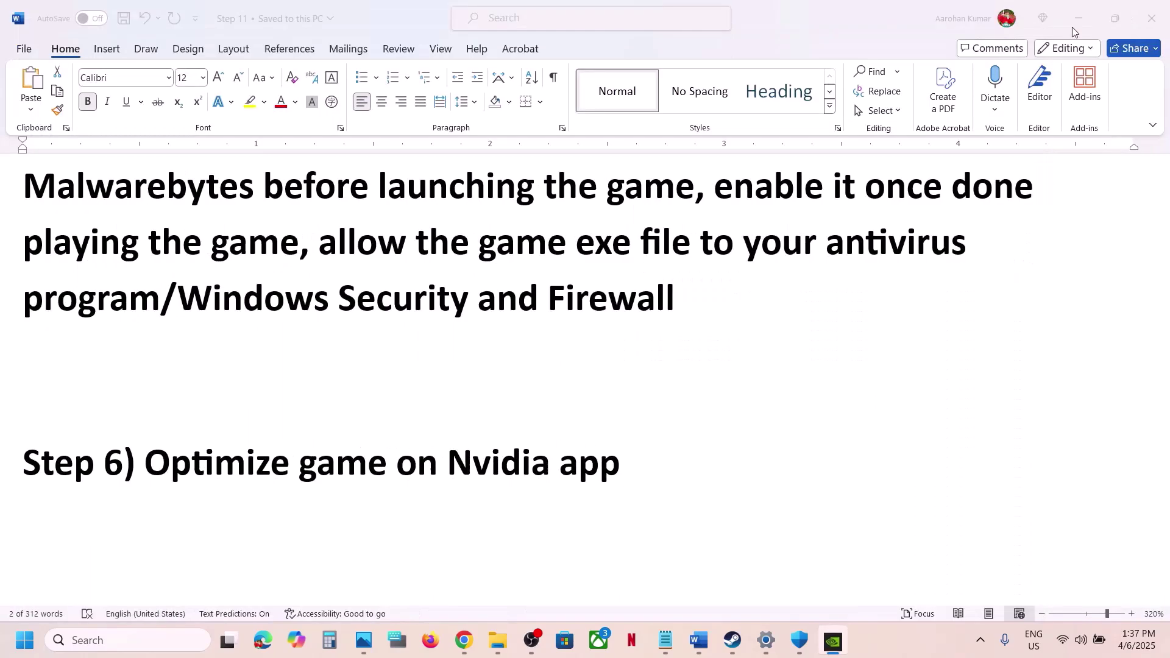
scroll(462, 397, "down", 8)
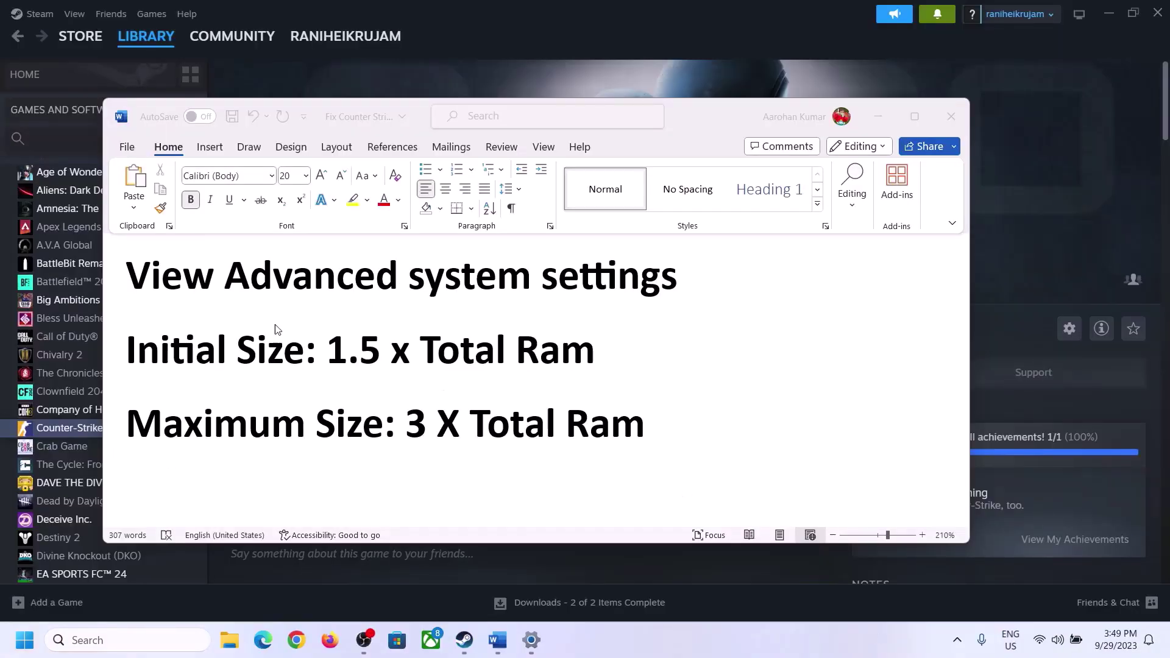
left_click(165, 282)
left_click_drag(138, 281, 639, 294)
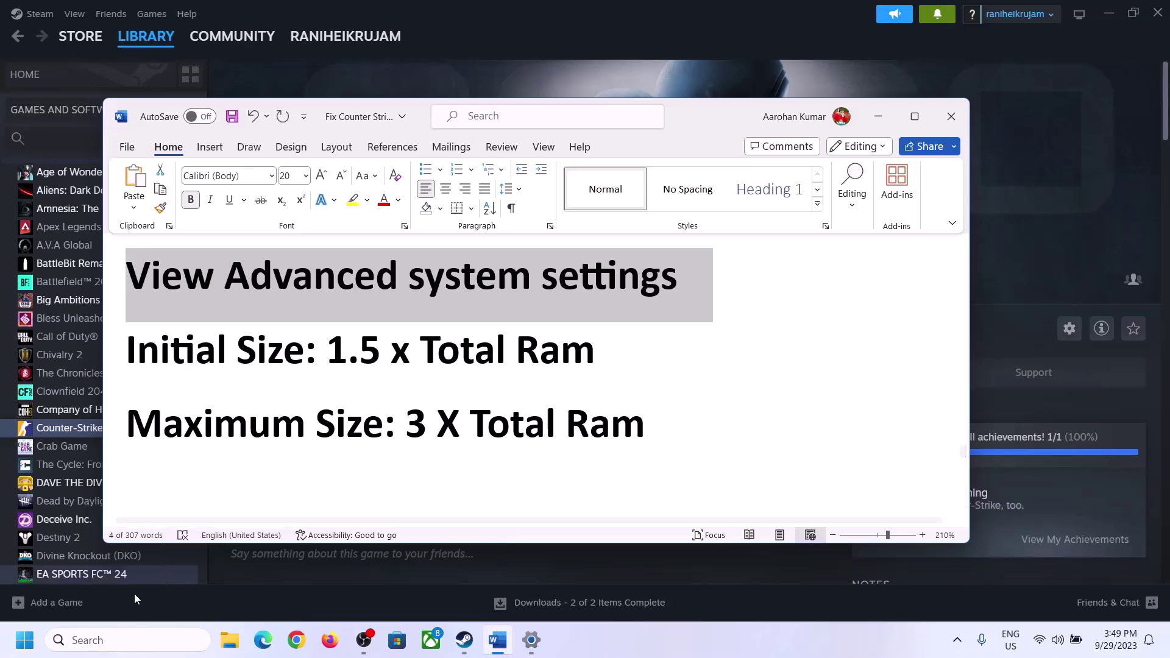
left_click(140, 639)
type("Advanced system settings")
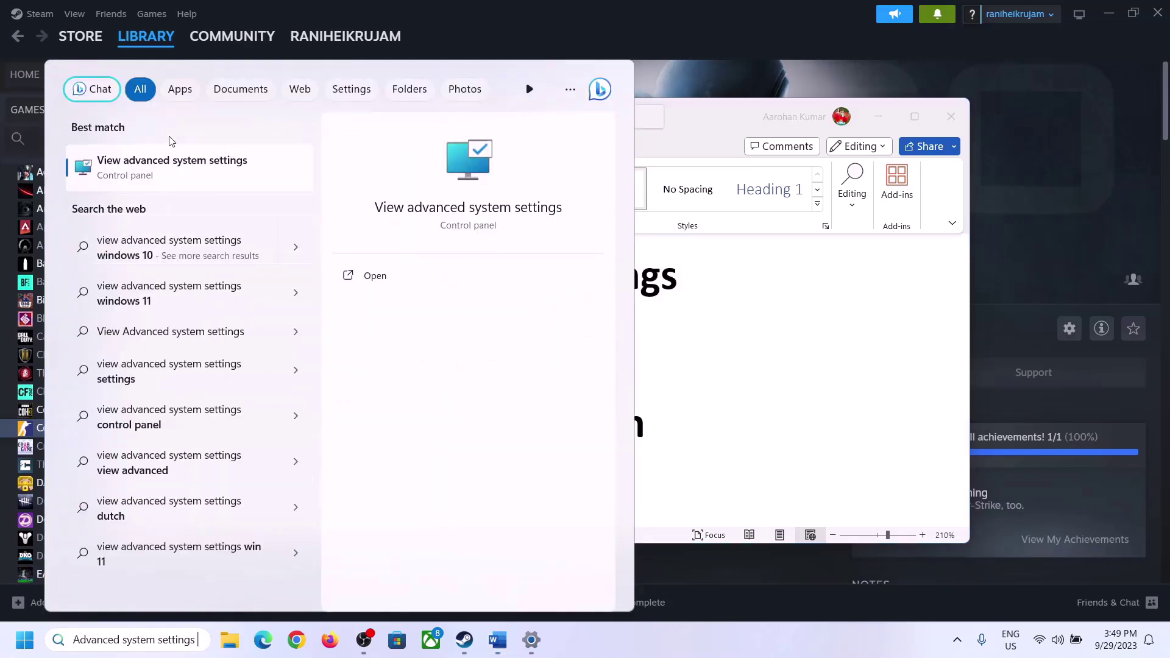
Open the Virtual Memory dialog from System Properties' Performance Options Advanced section
left_click(164, 178)
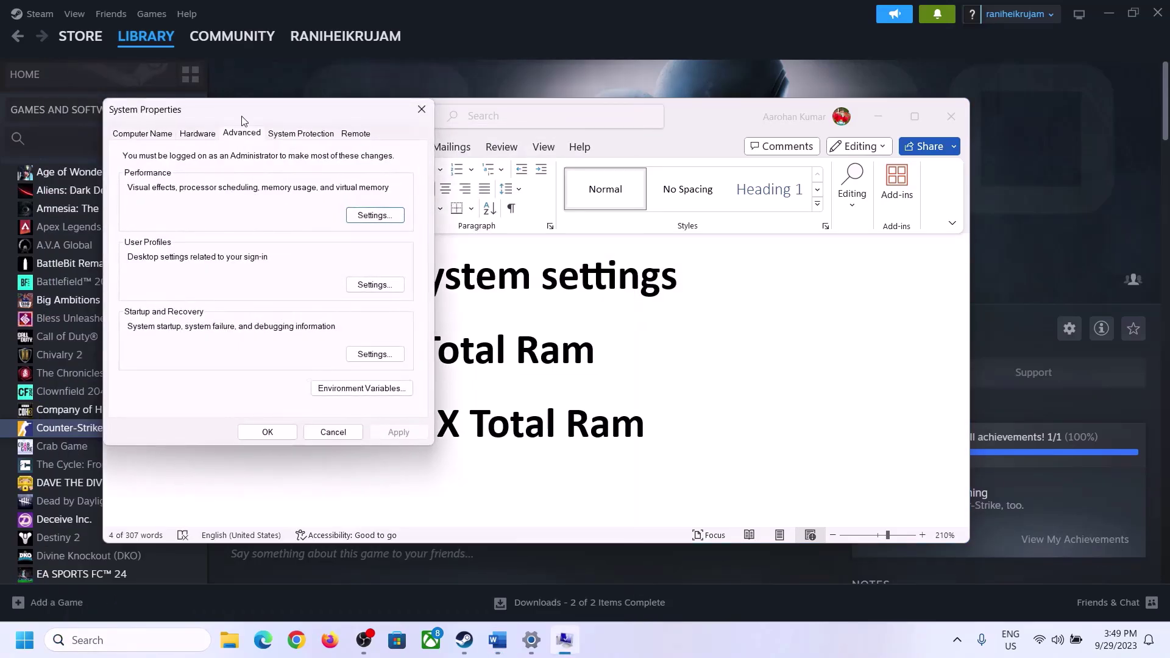
left_click_drag(242, 118, 522, 211)
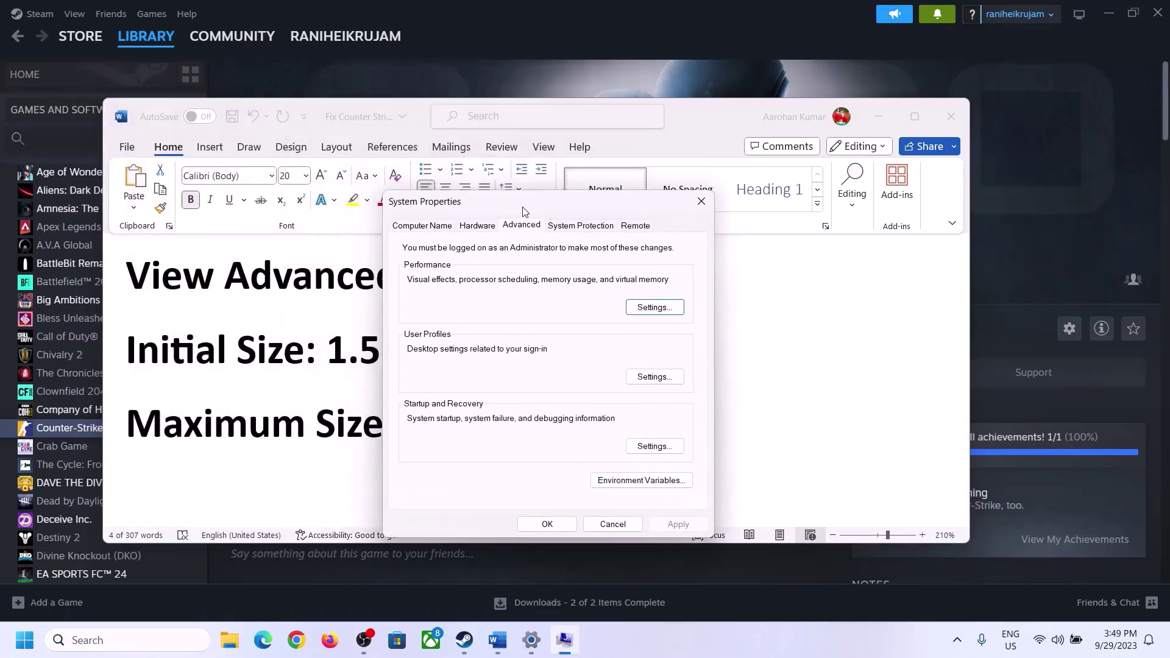
left_click(654, 308)
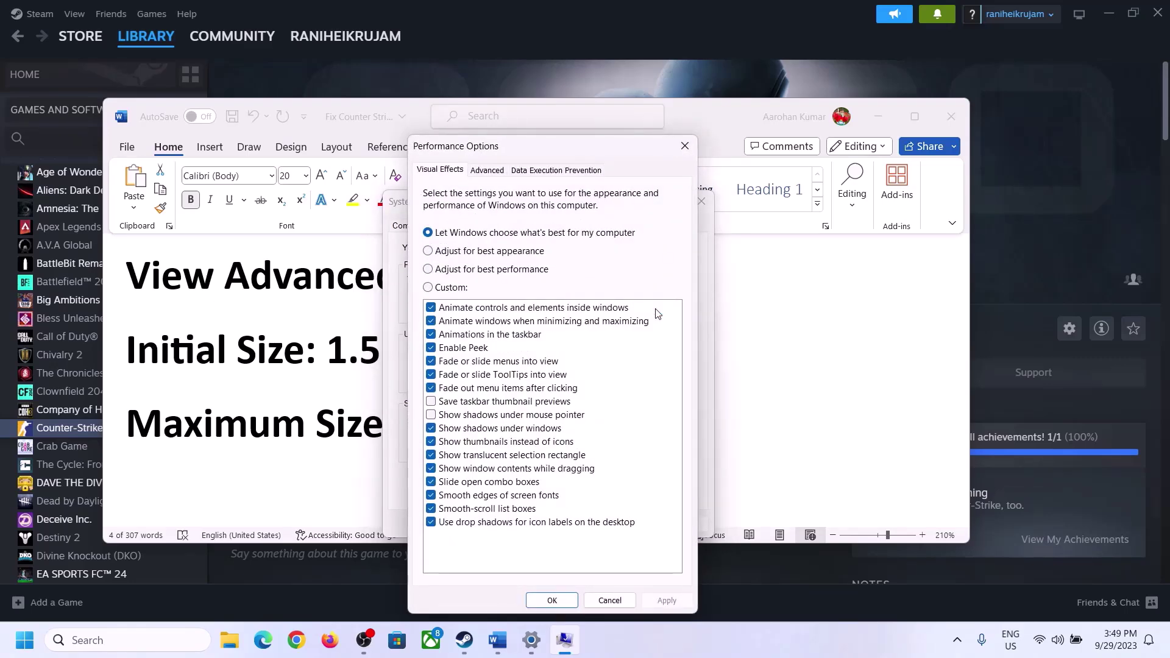
left_click(487, 170)
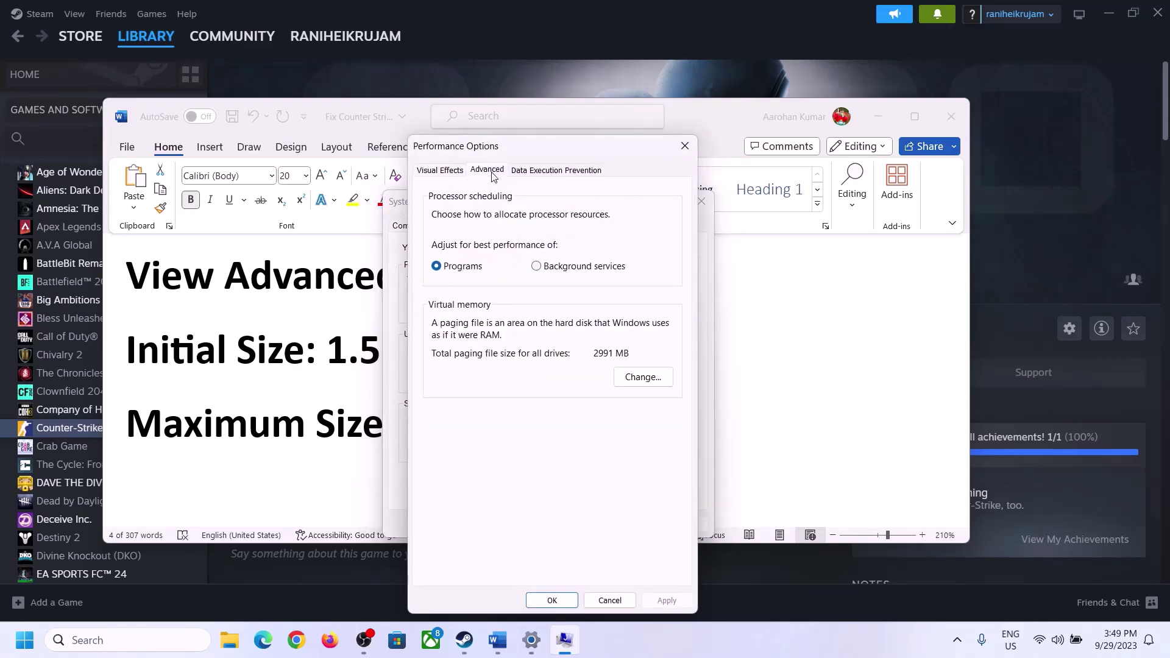
left_click(646, 377)
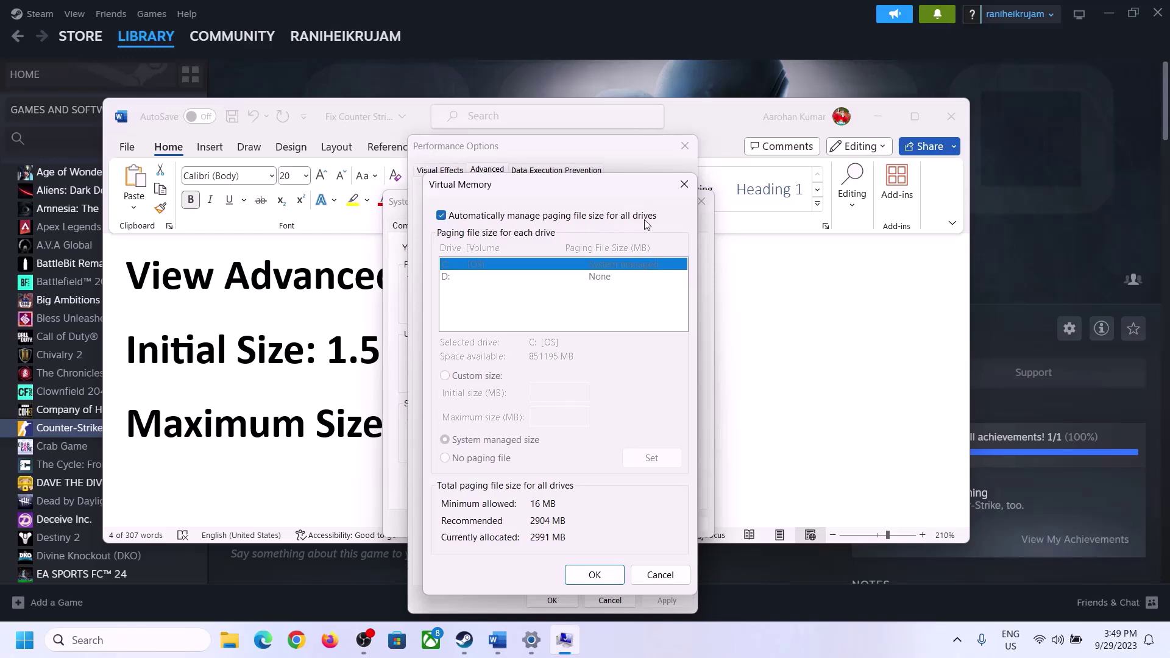
Uncheck automatic paging file management, choose Custom size for C:, and note the 1.5 x Total Ram rule
left_click(442, 217)
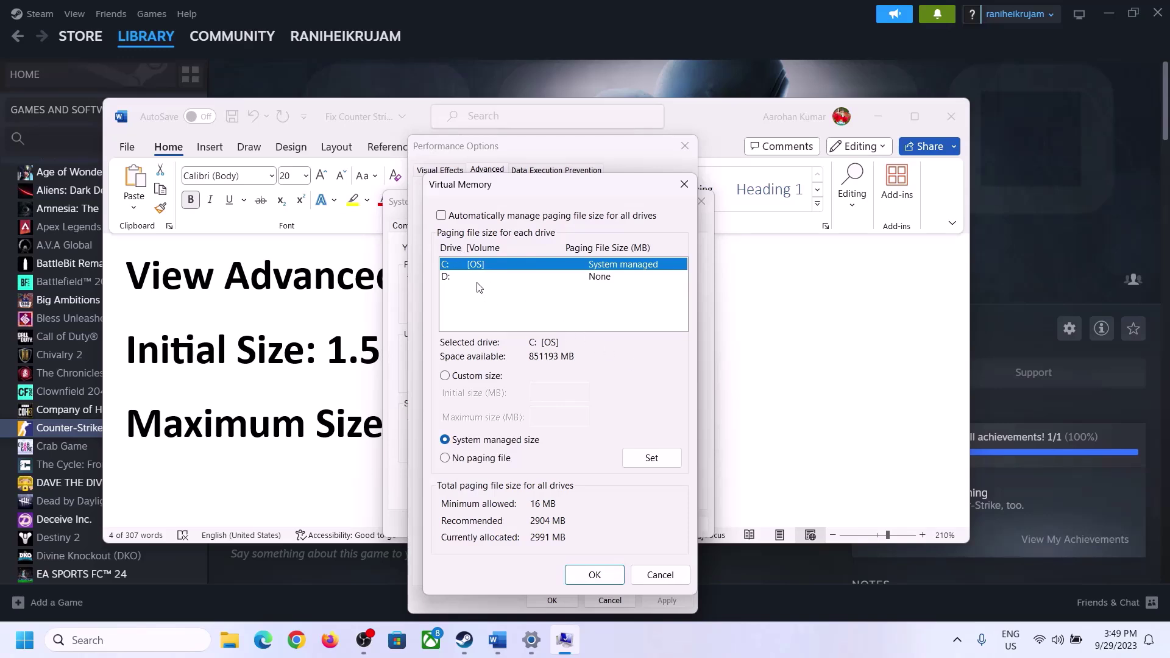
left_click(445, 376)
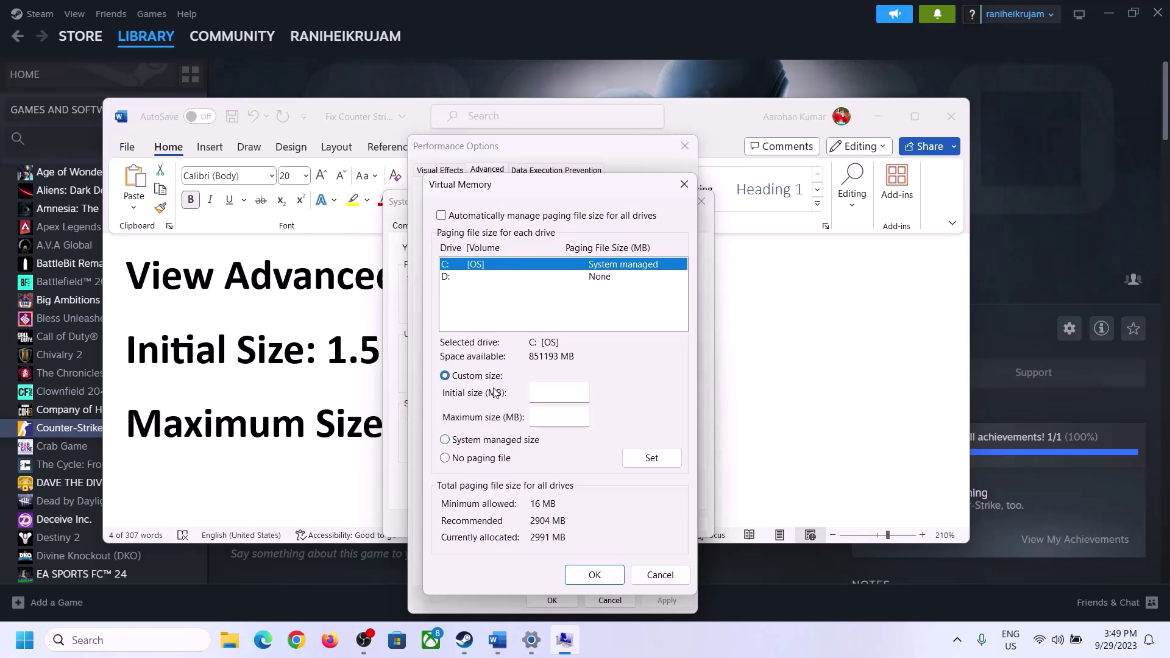
left_click(564, 393)
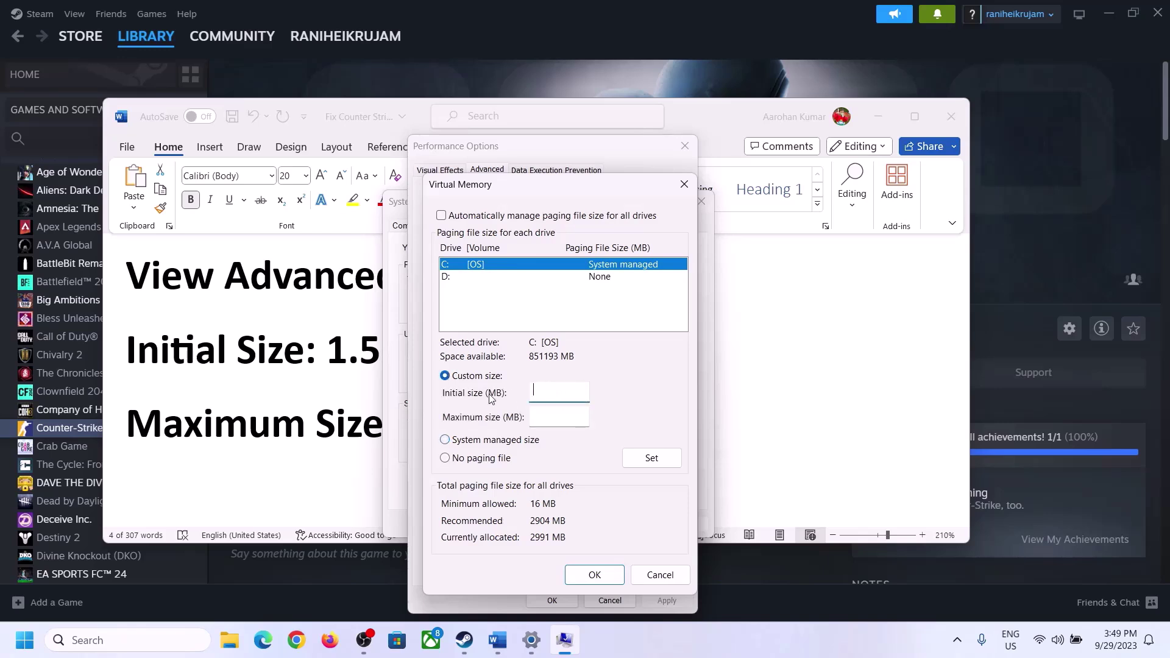
left_click(320, 365)
left_click_drag(321, 365, 600, 361)
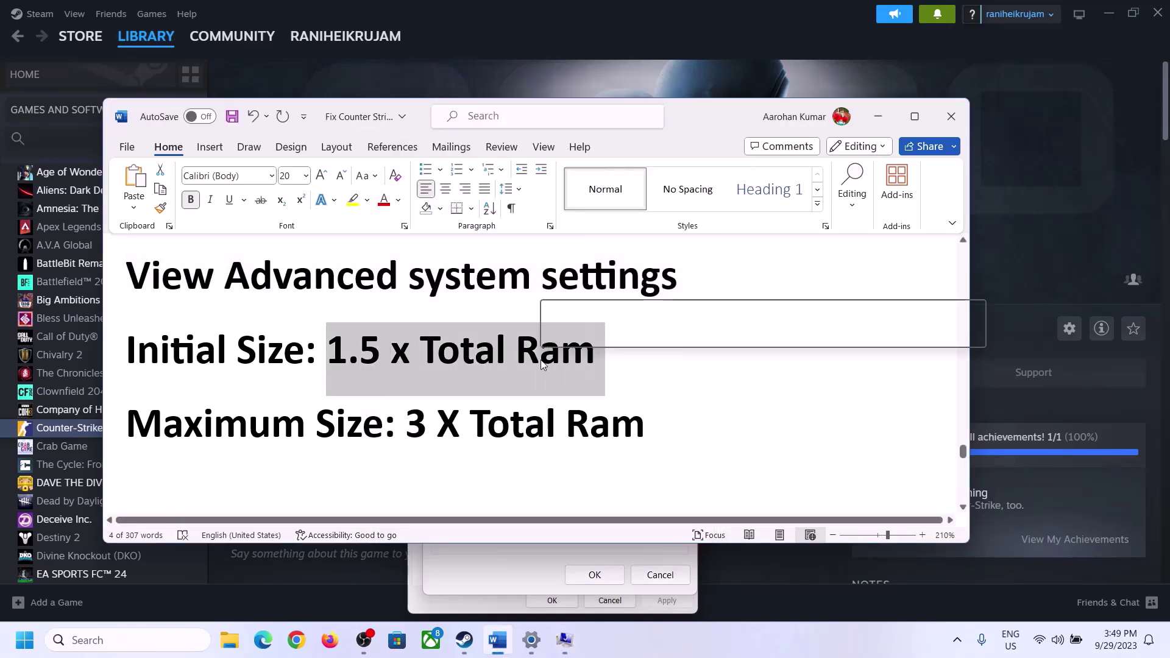
left_click(532, 644)
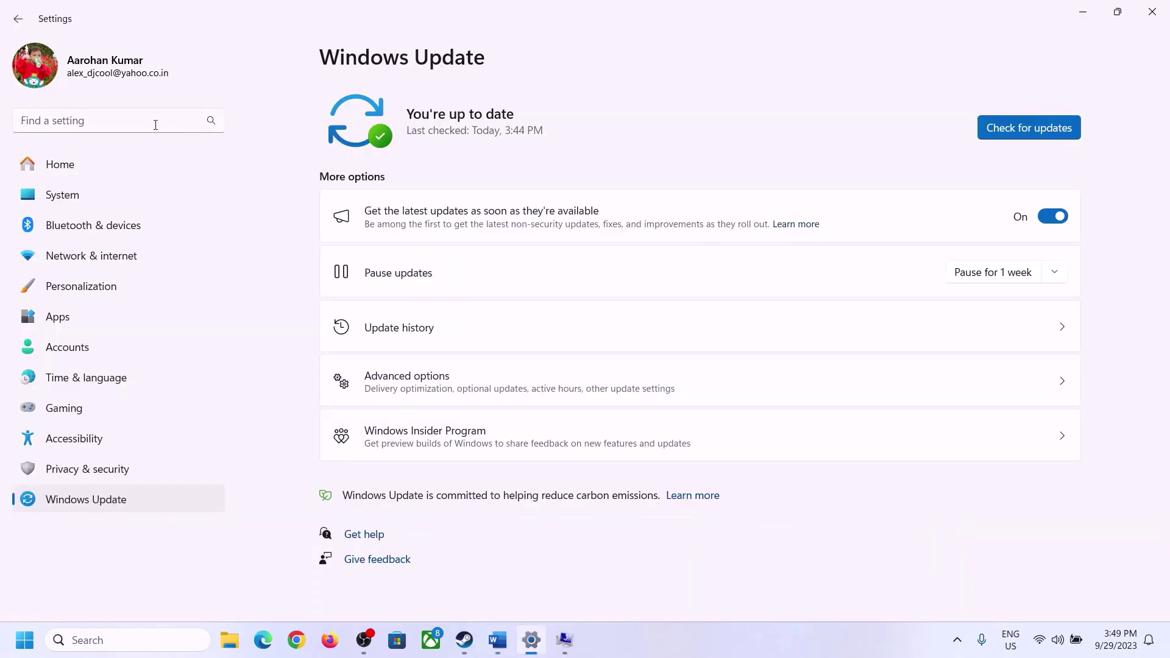
Check System > About and mark the 16 GB installed RAM figure
left_click(53, 199)
scroll(448, 313, "down", 8)
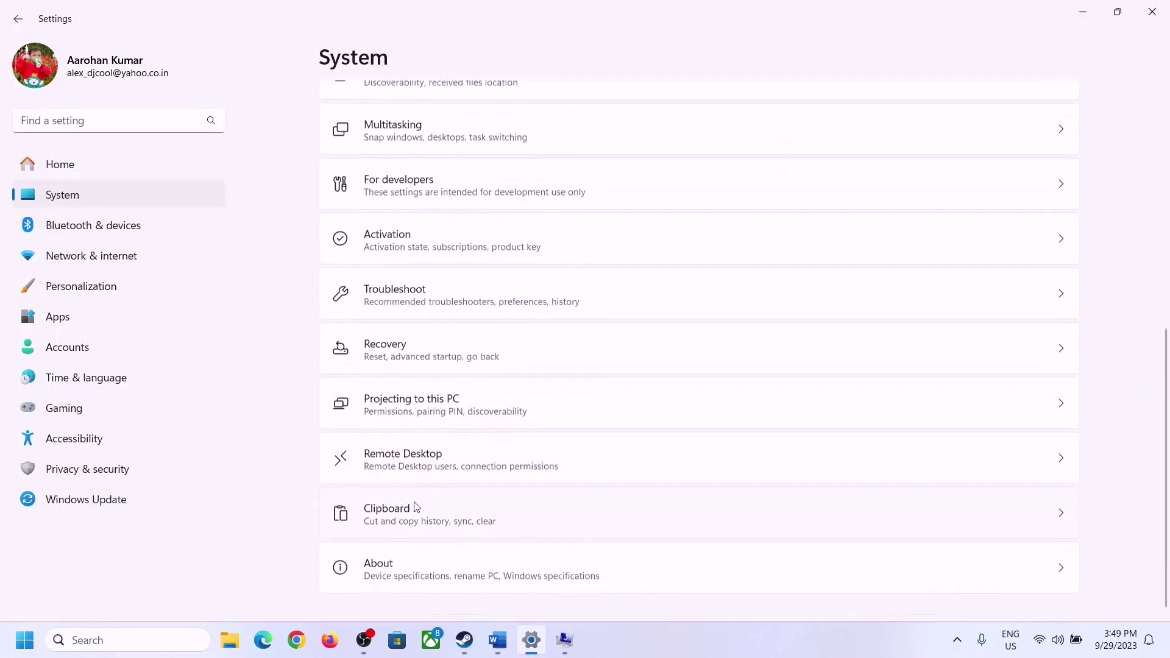
left_click(385, 573)
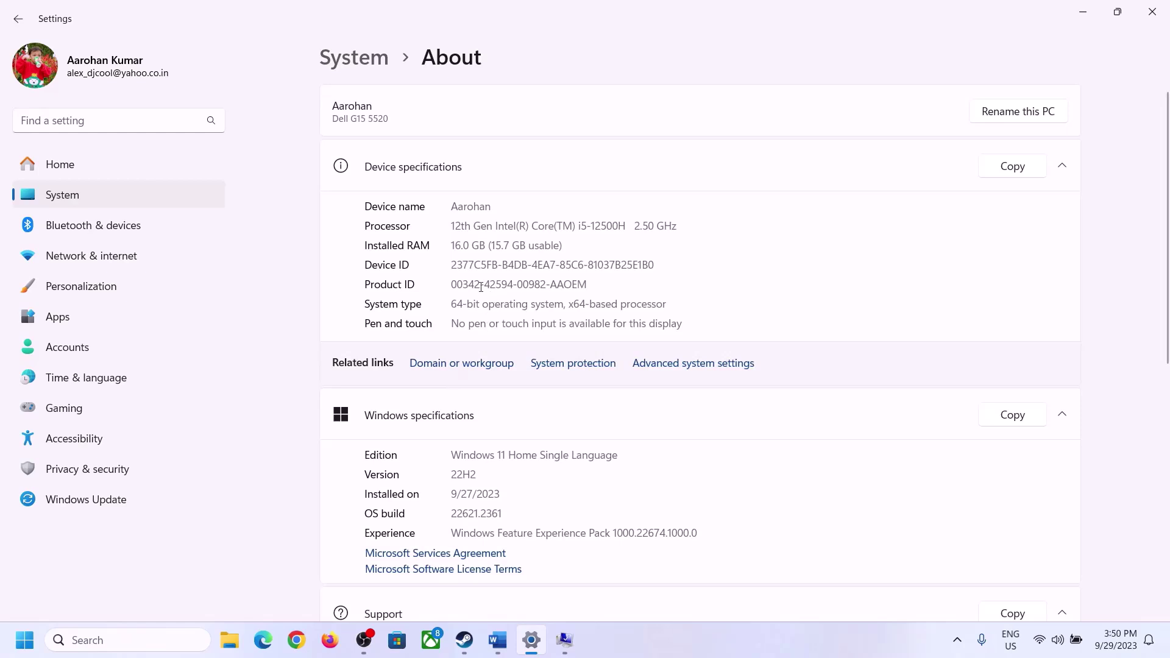
left_click_drag(461, 245, 445, 246)
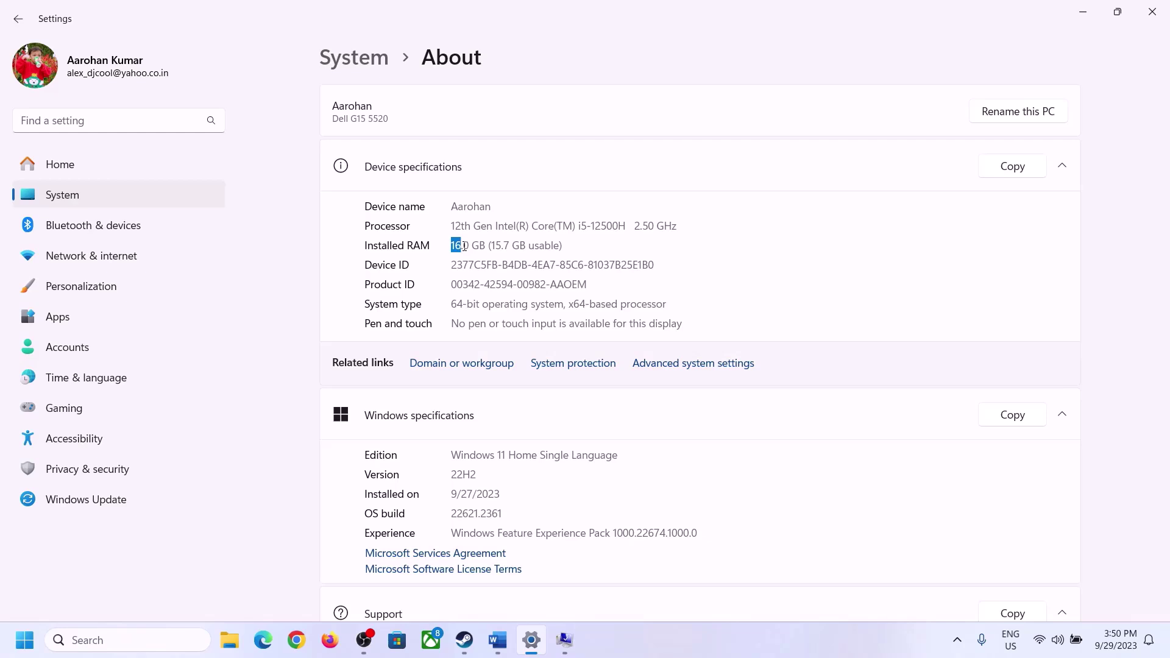
left_click(471, 247)
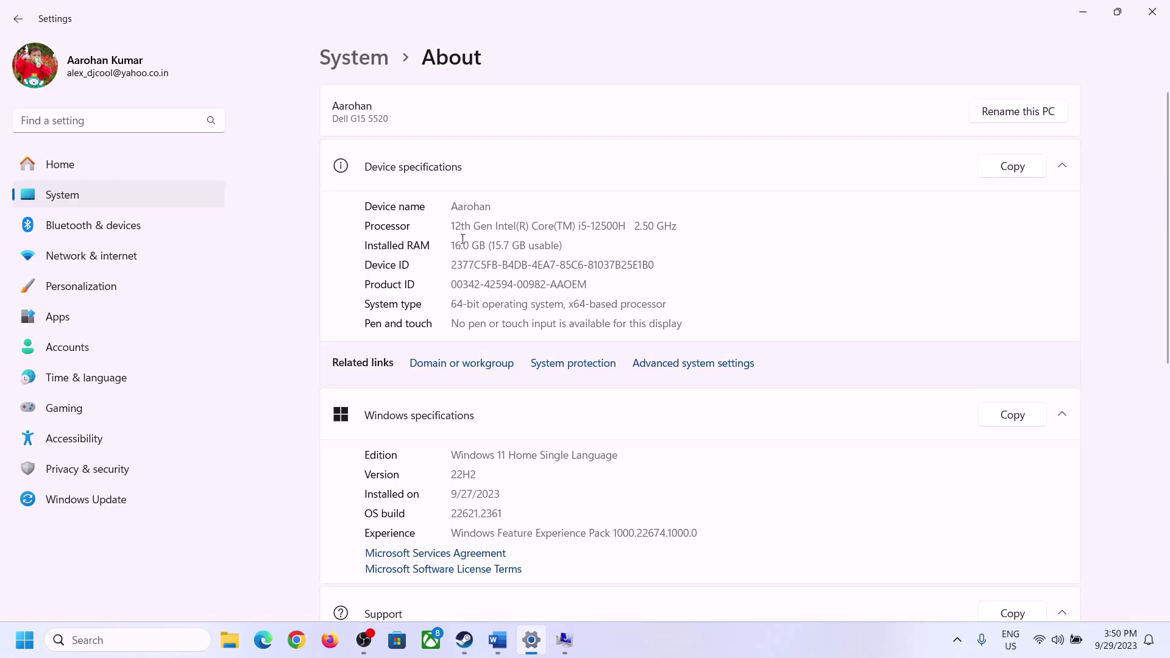
left_click_drag(462, 239, 446, 240)
left_click(564, 641)
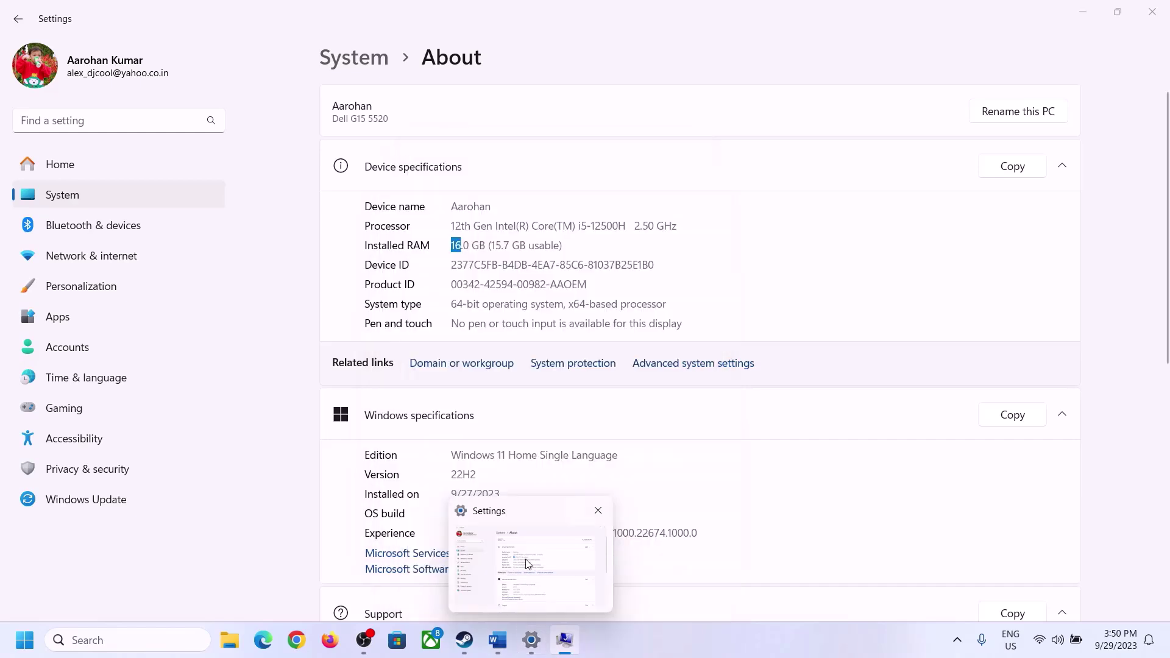
Launch Calculator with 'cal' from Run and place it on the right side of the screen
key("super+r")
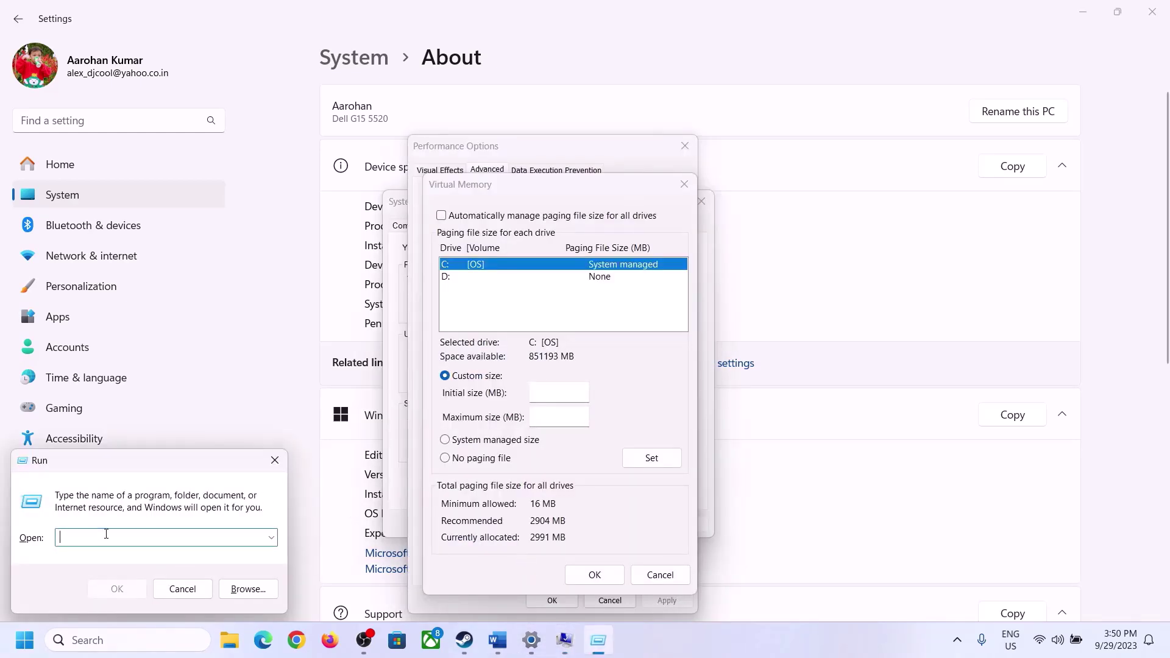
type("calc")
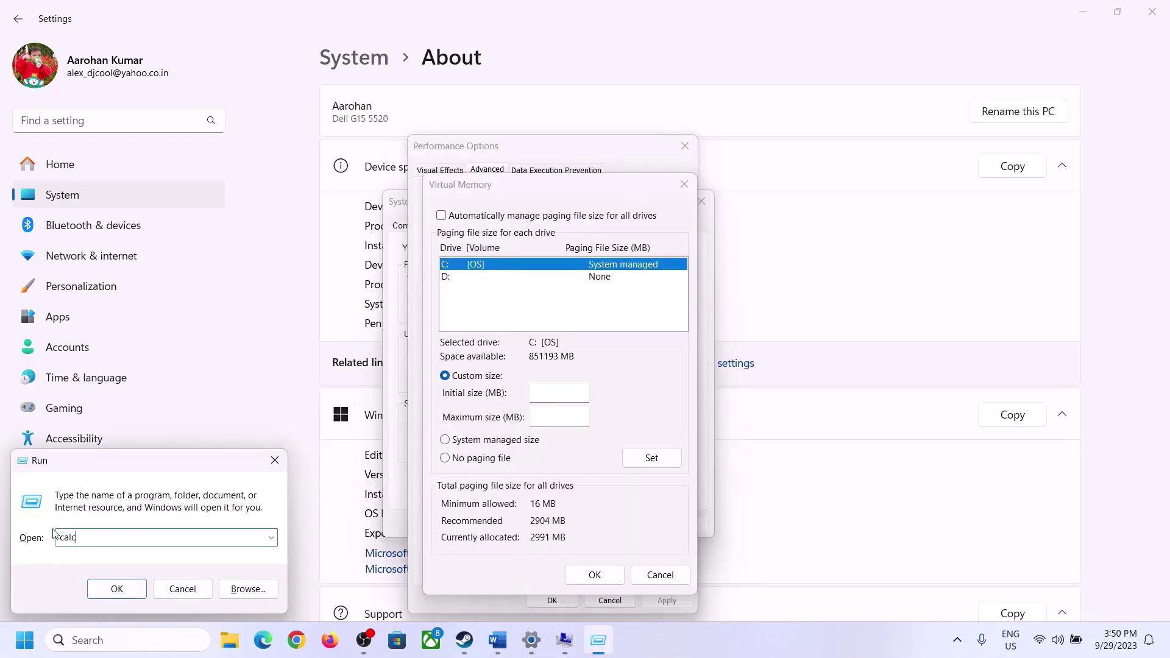
left_click(116, 589)
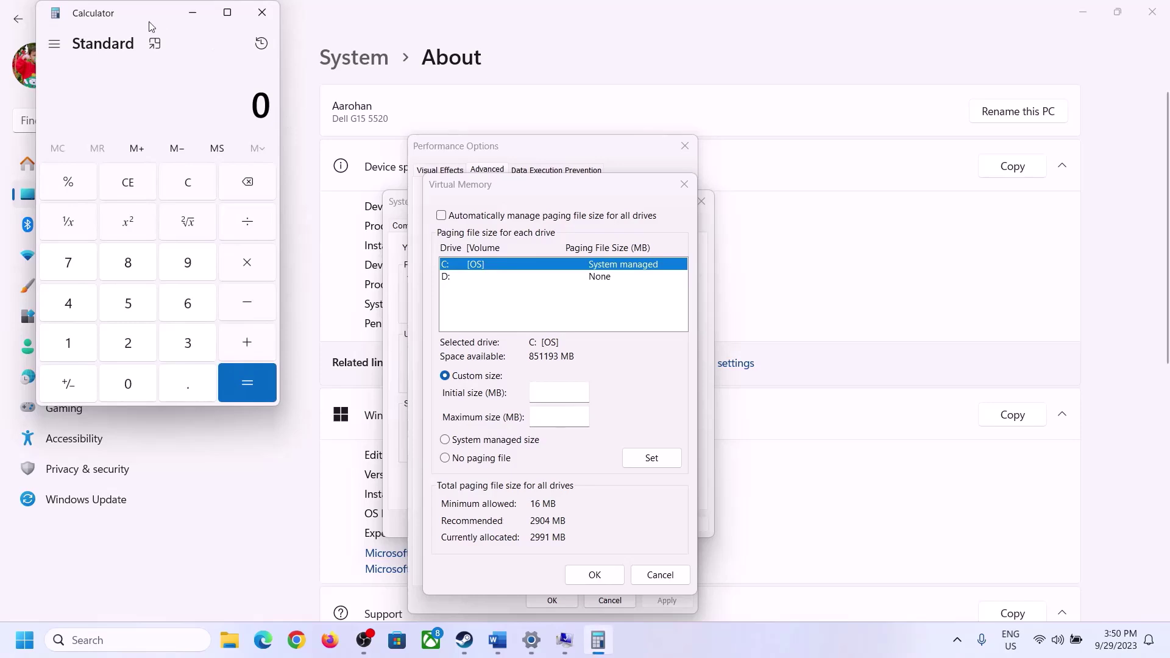
left_click_drag(151, 26, 858, 205)
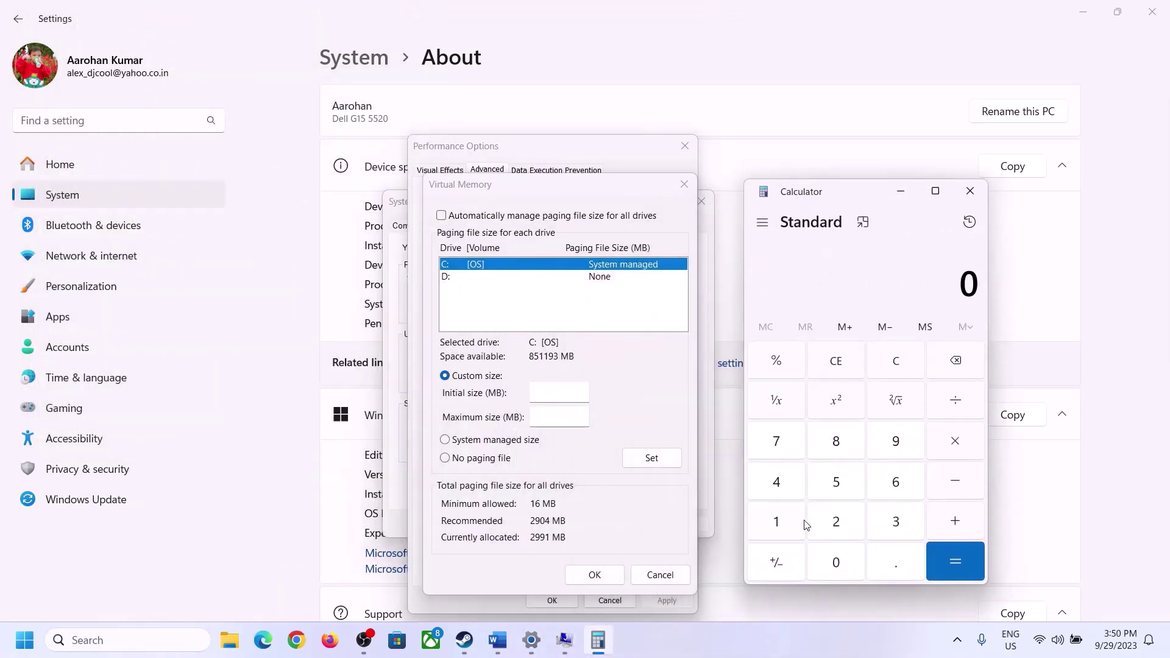
left_click(497, 641)
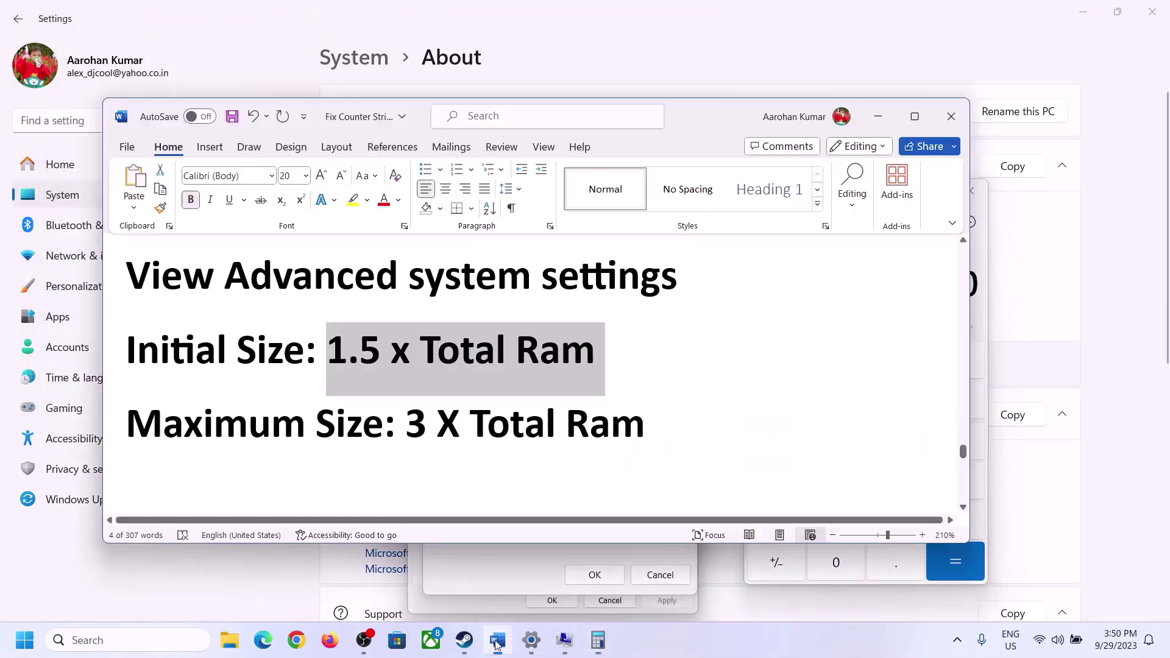
left_click(610, 640)
Compute 16 × 1024 = 16,384 MB in Calculator
left_click(778, 525)
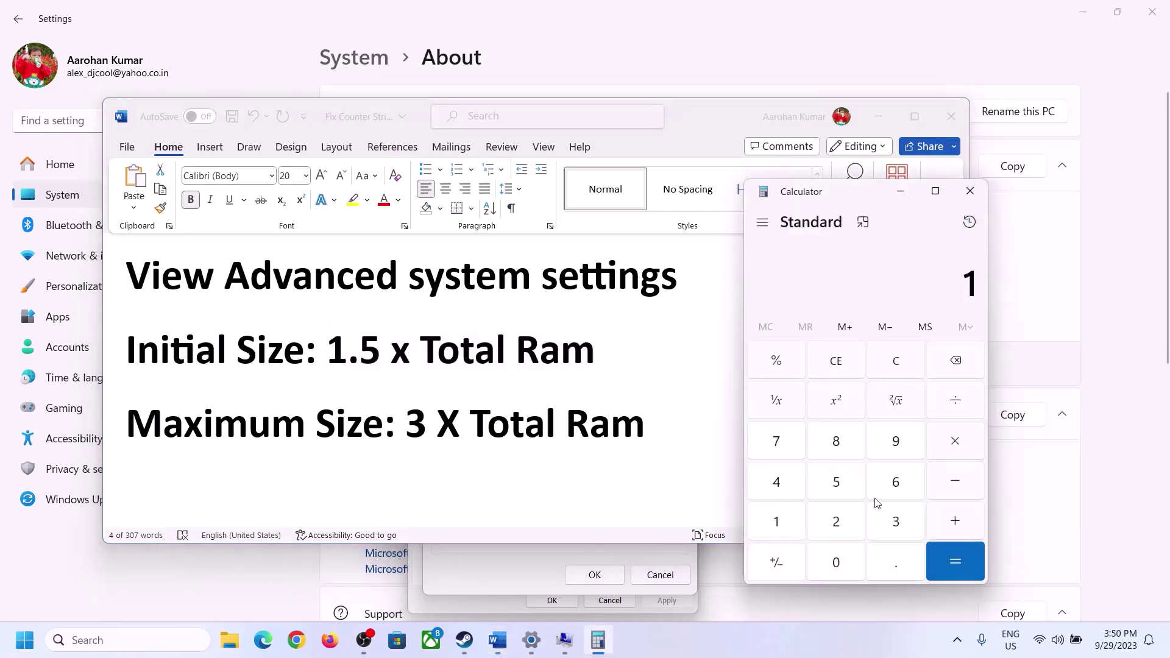
left_click(892, 487)
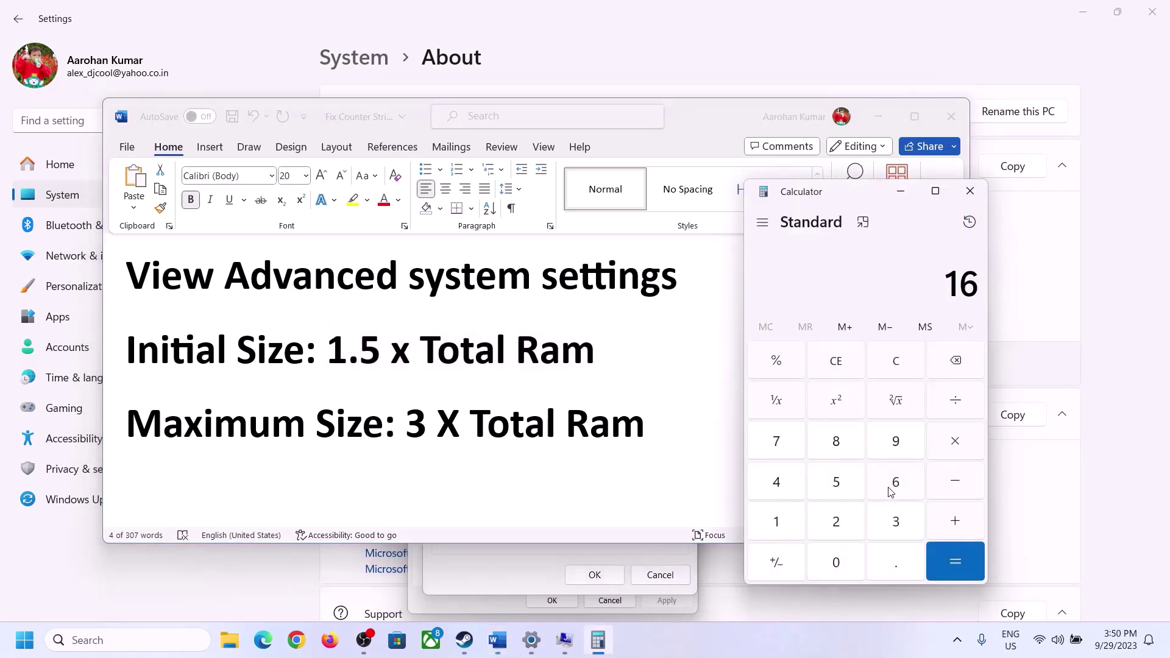
left_click(900, 373)
left_click(786, 523)
left_click(893, 484)
left_click(956, 450)
left_click(776, 525)
left_click(836, 564)
left_click(836, 523)
left_click(777, 484)
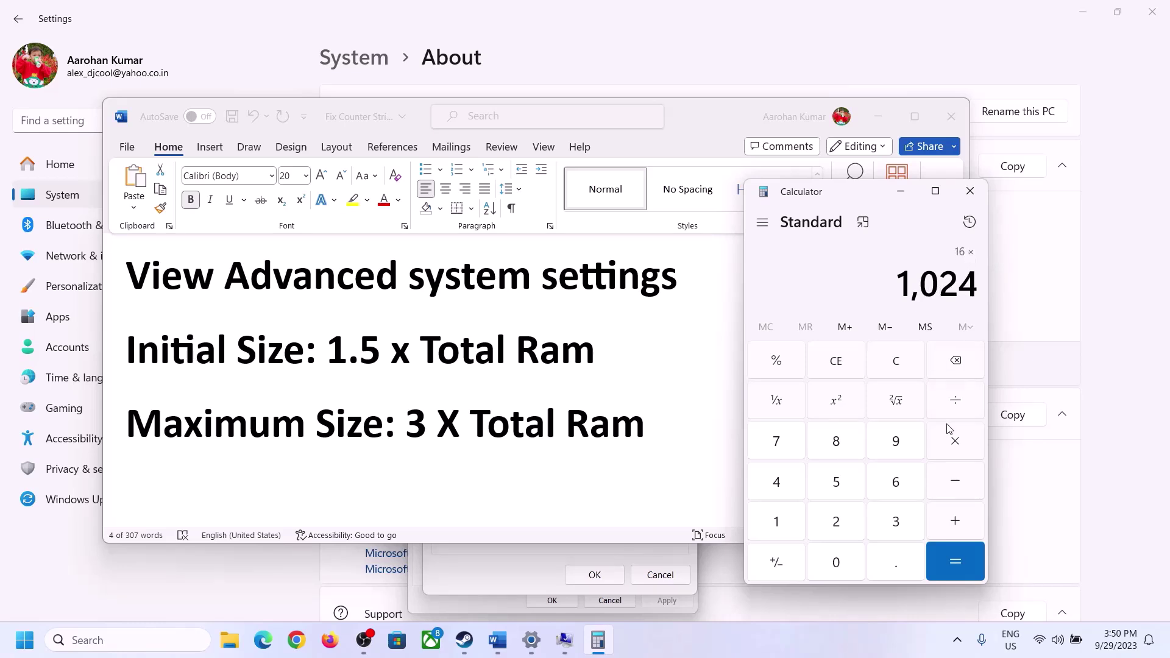
left_click(955, 567)
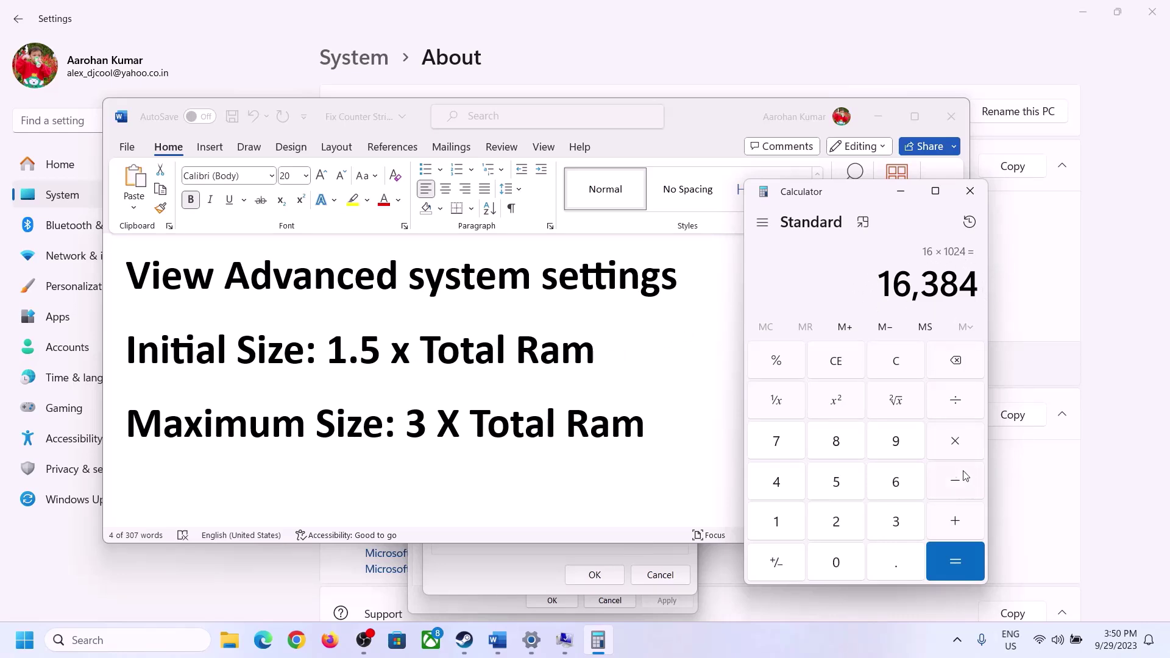
Multiply 16,384 by 1.5 to get 24,576
left_click(954, 442)
left_click(791, 525)
left_click(891, 566)
left_click(837, 483)
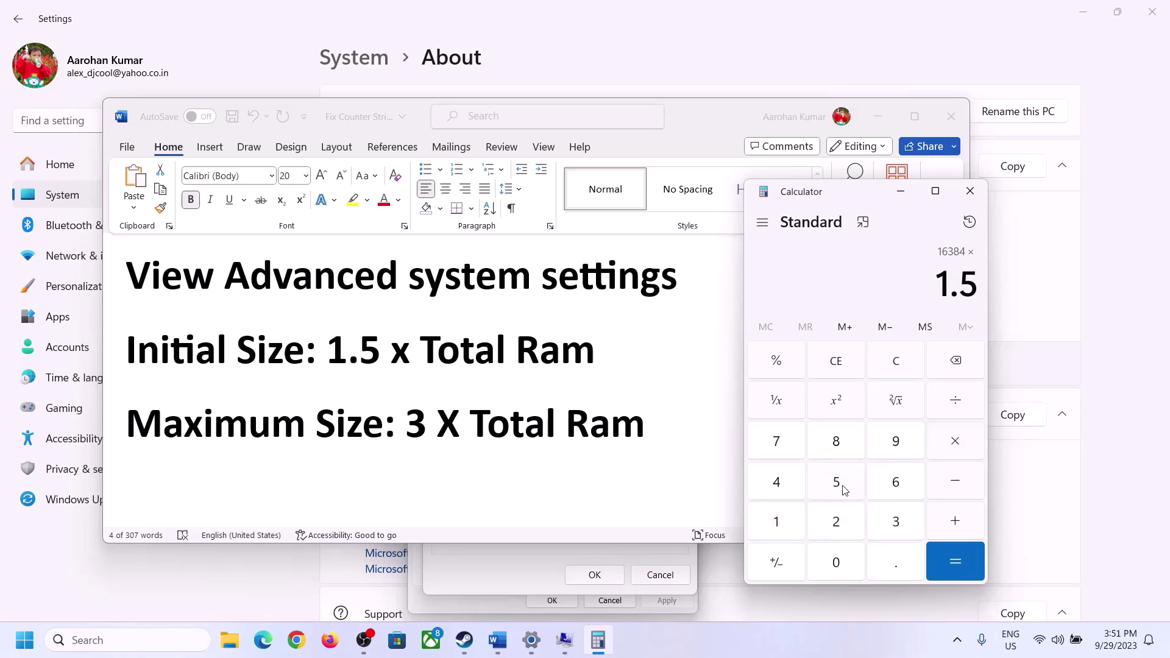
left_click(955, 558)
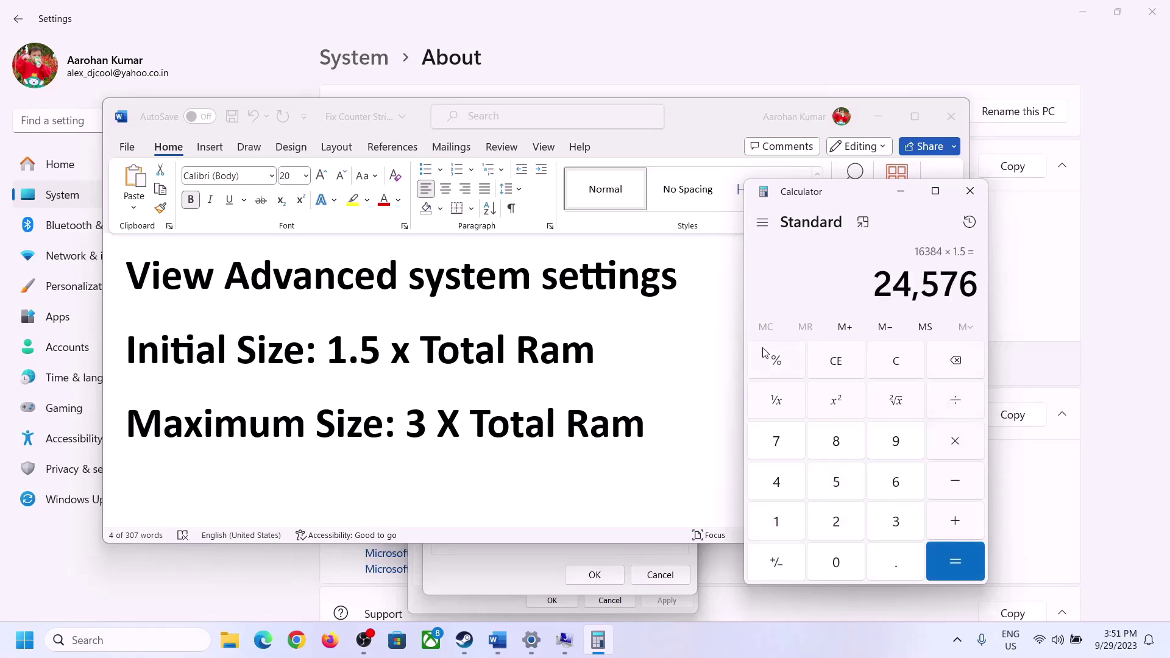
Enter 24576 as C:'s initial paging file size and check the notes' maximum-size rule
left_click(541, 551)
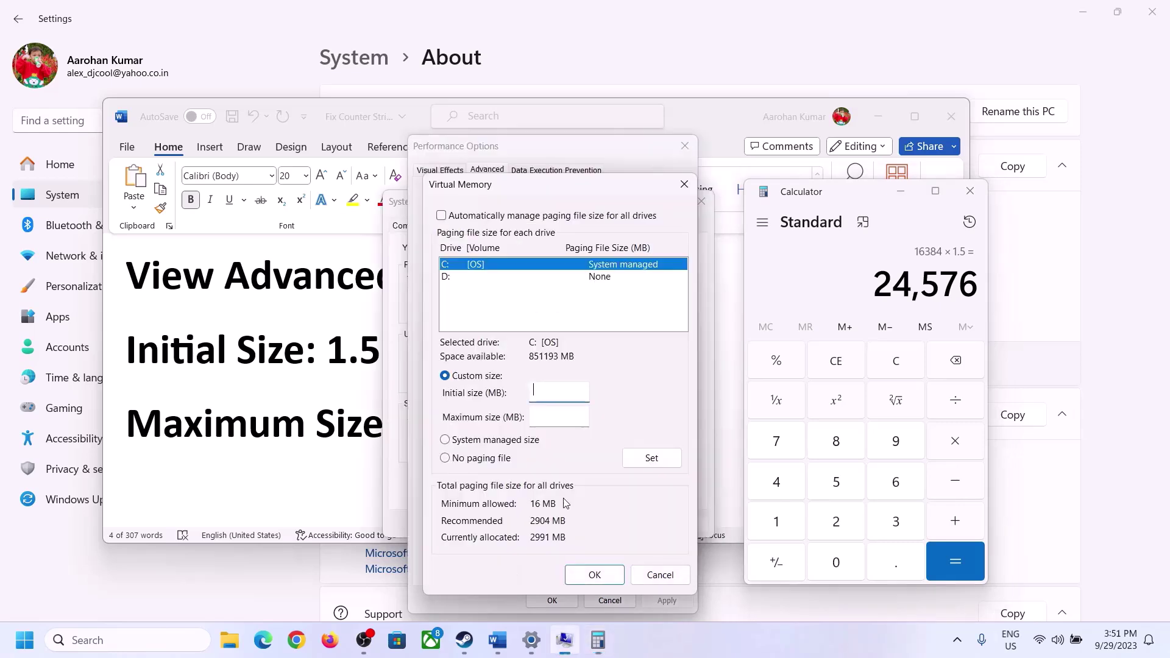
type("24576")
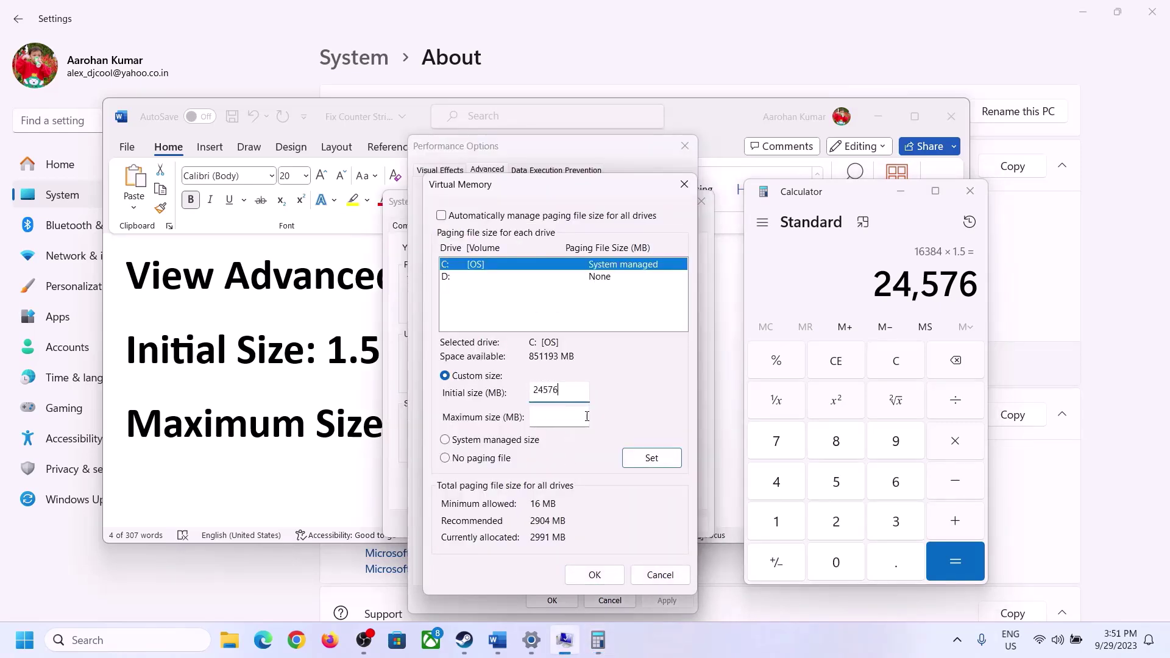
left_click(586, 416)
left_click(335, 427)
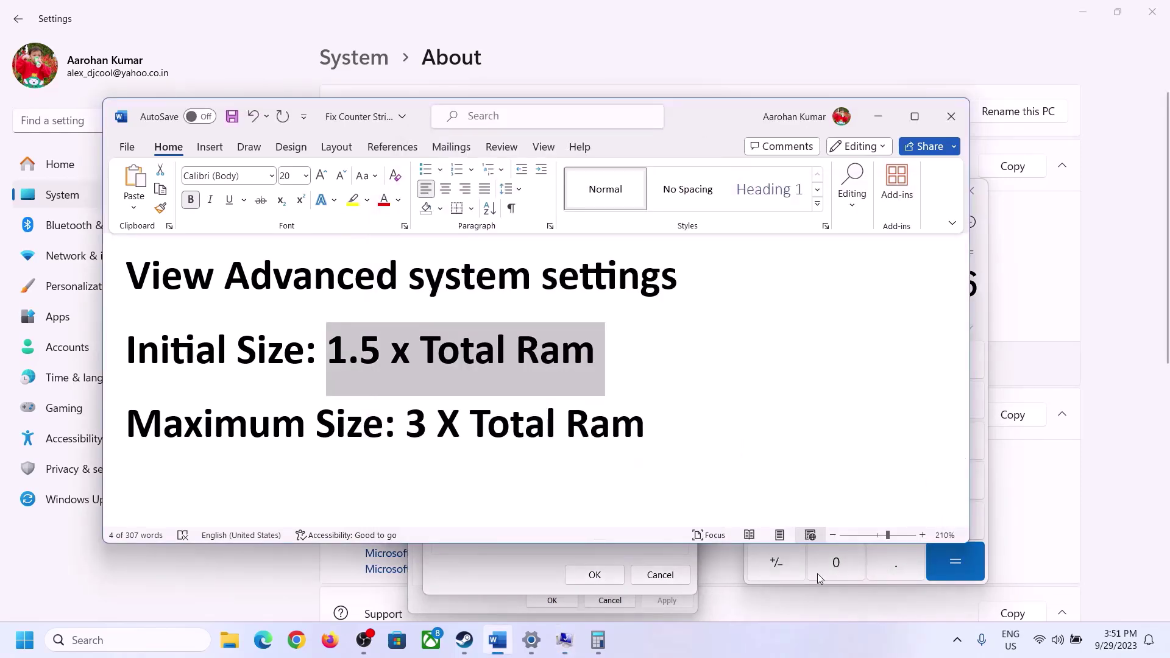
Clear Calculator, confirm 16 GB installed RAM, and compute 16 × 1024 = 16,384
left_click(985, 323)
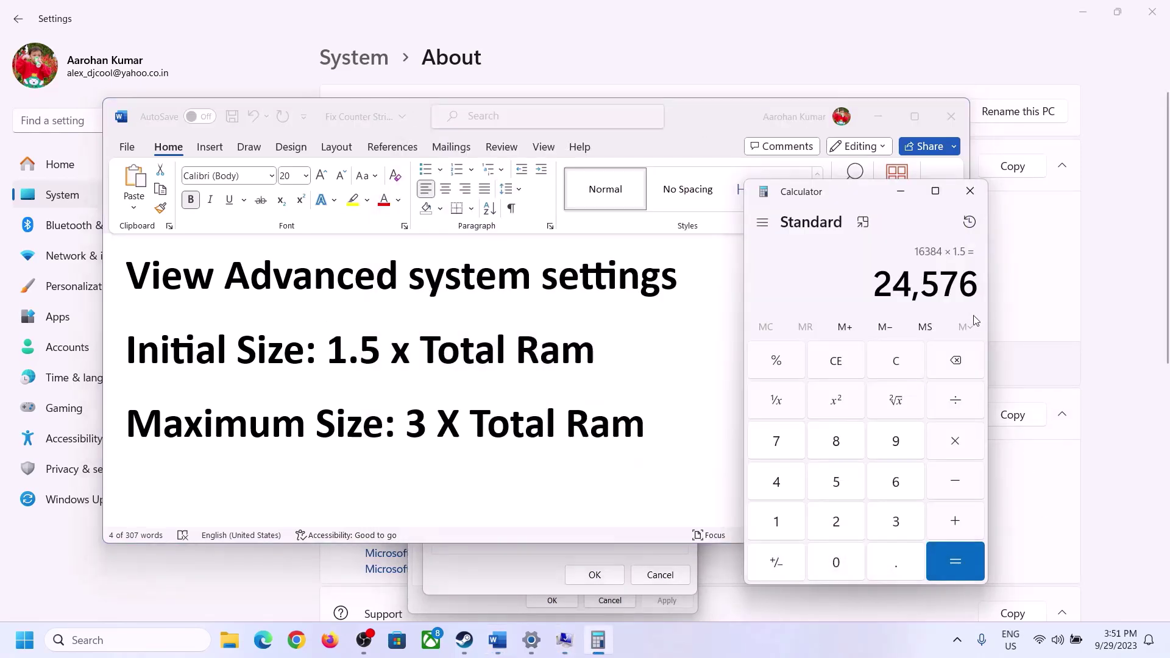
left_click(906, 364)
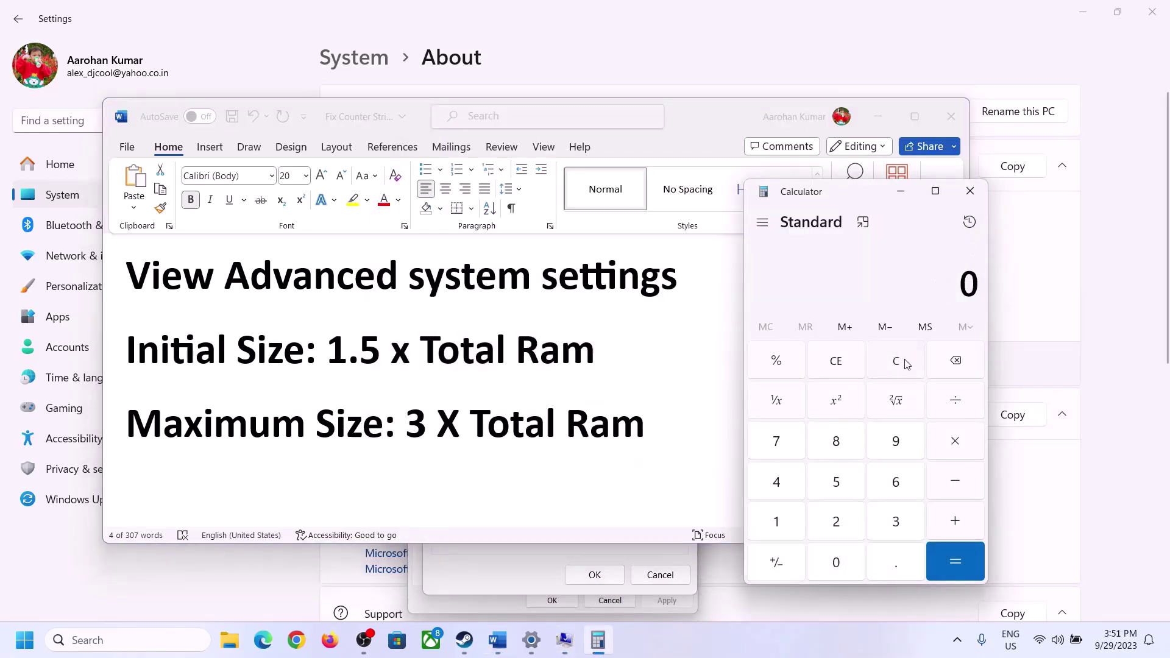
left_click(531, 640)
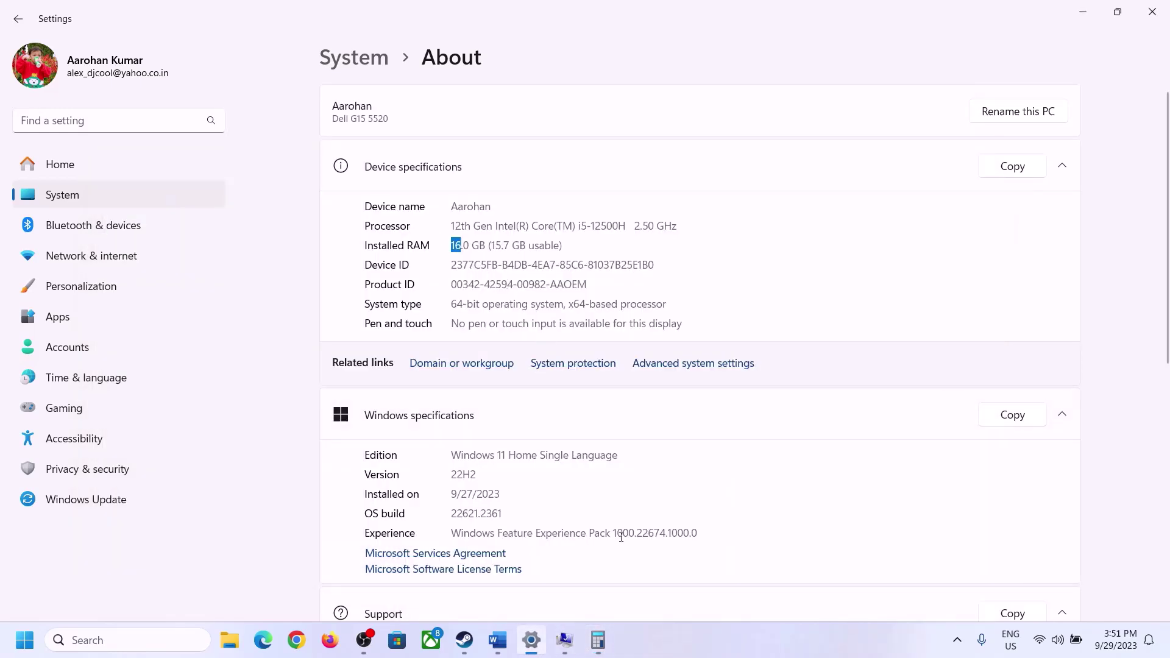
left_click(597, 639)
left_click(787, 519)
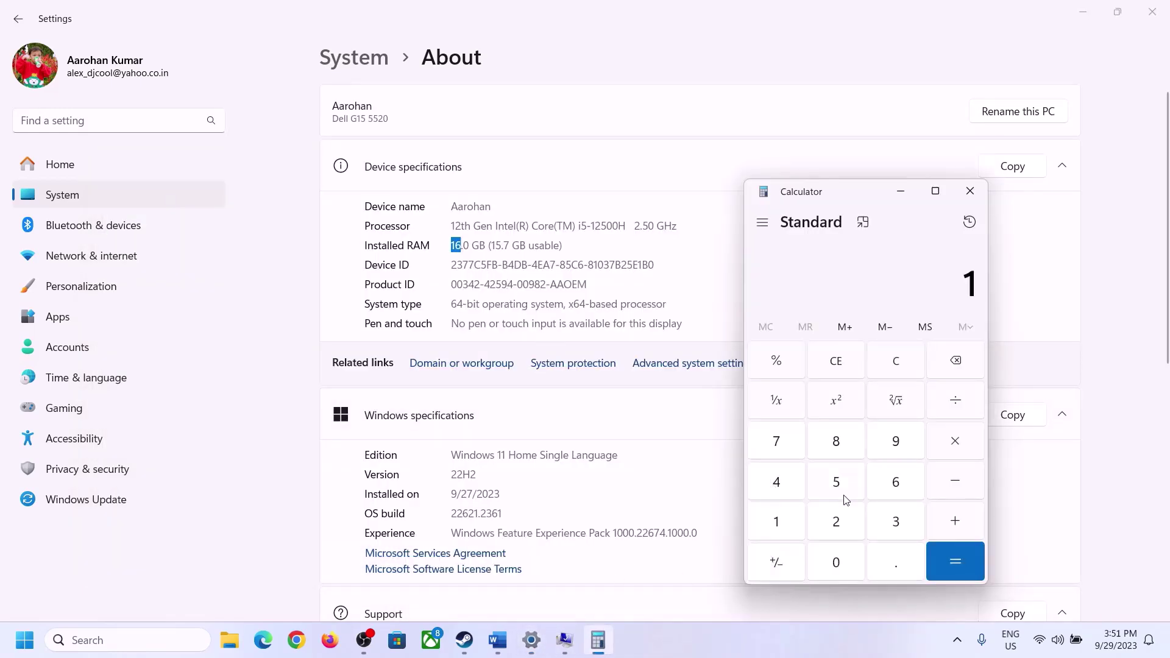
left_click(895, 482)
left_click(954, 442)
left_click(777, 519)
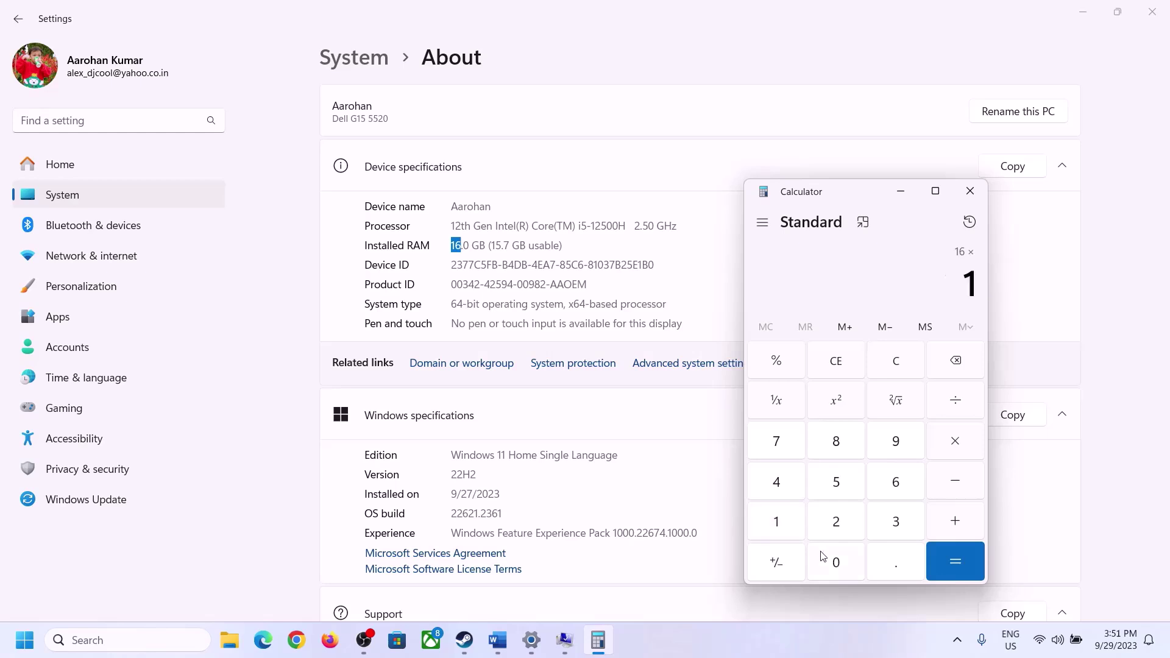
left_click(822, 555)
left_click(832, 518)
left_click(778, 486)
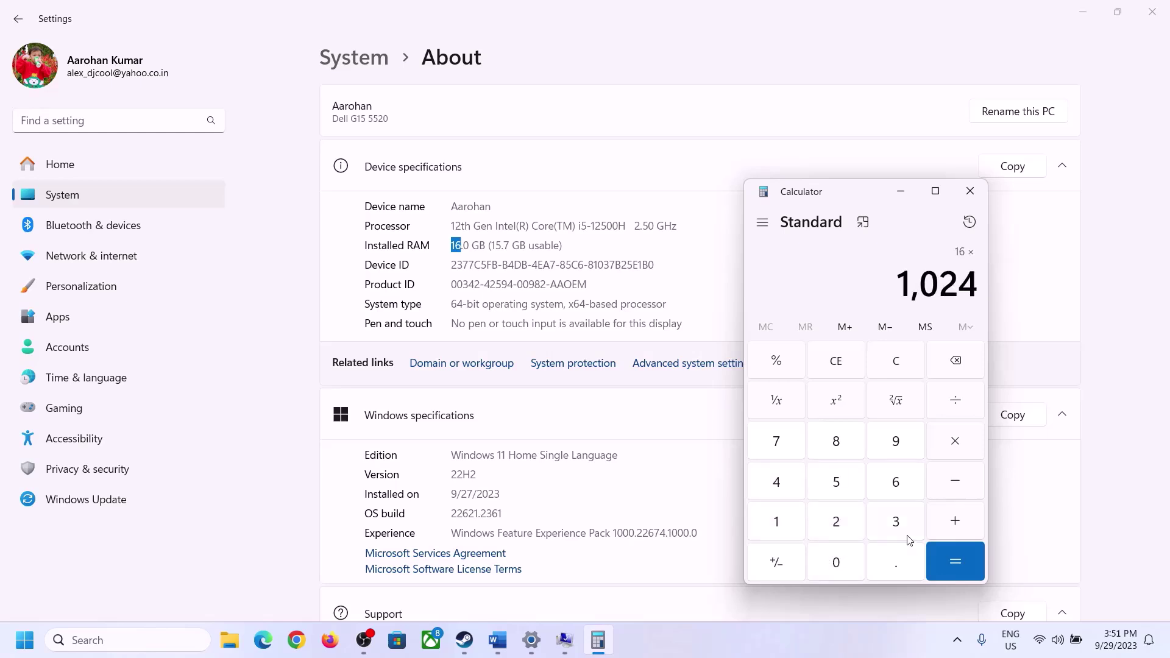
left_click(947, 569)
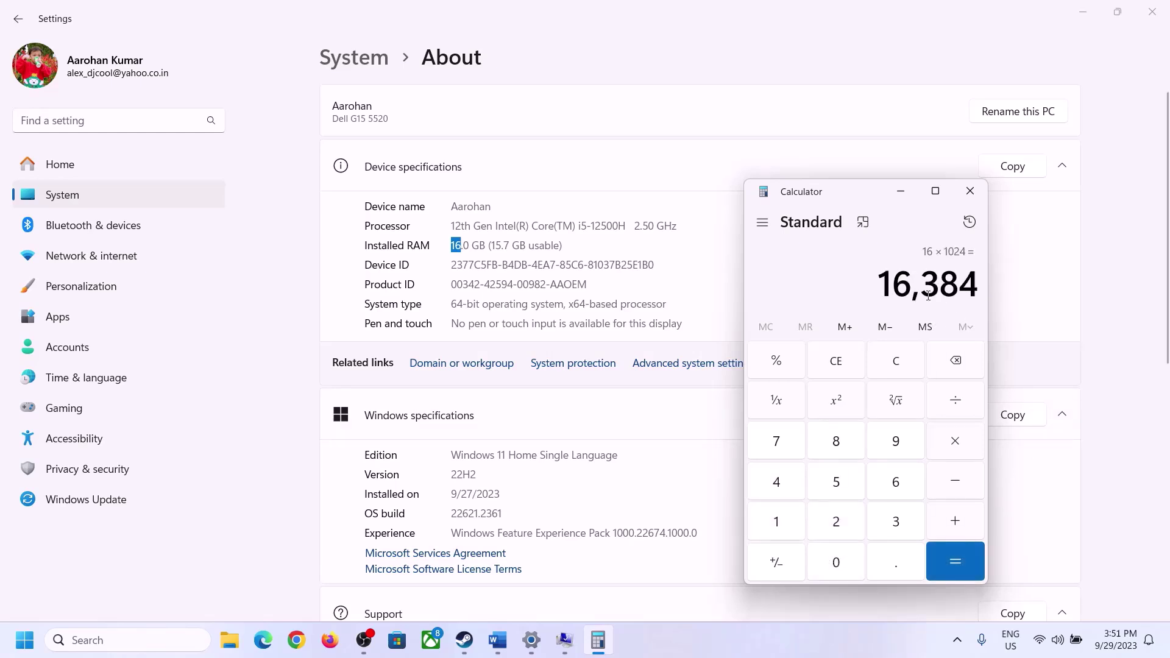
Multiply 16,384 by 3 to get 49,152 MB
left_click(497, 639)
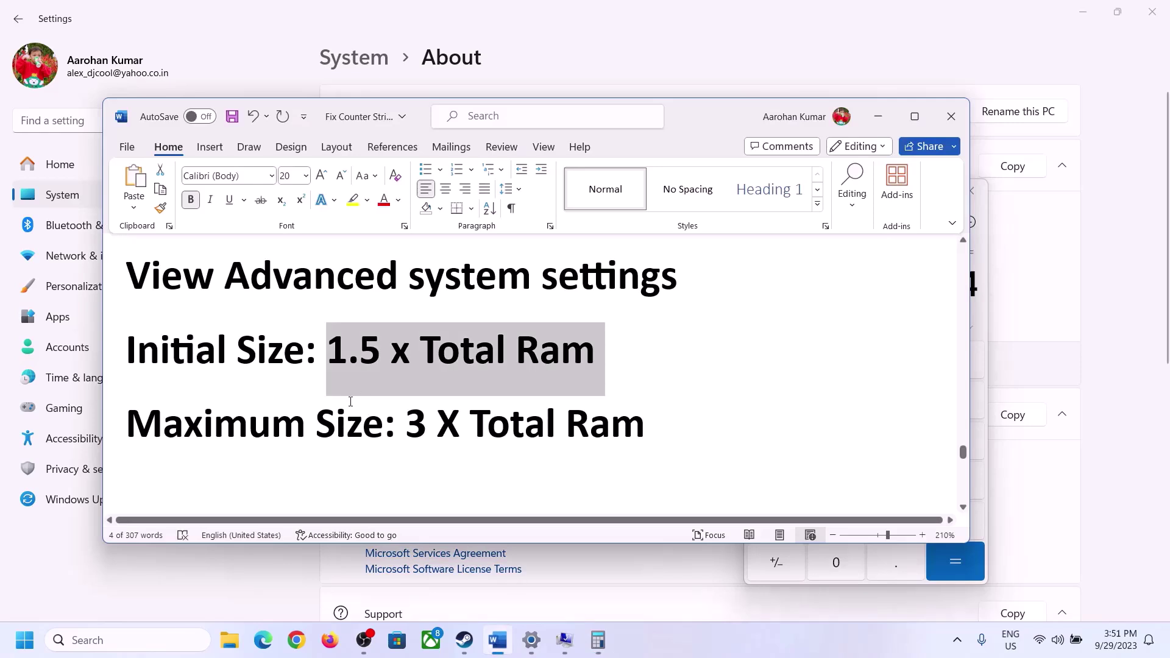
left_click(598, 640)
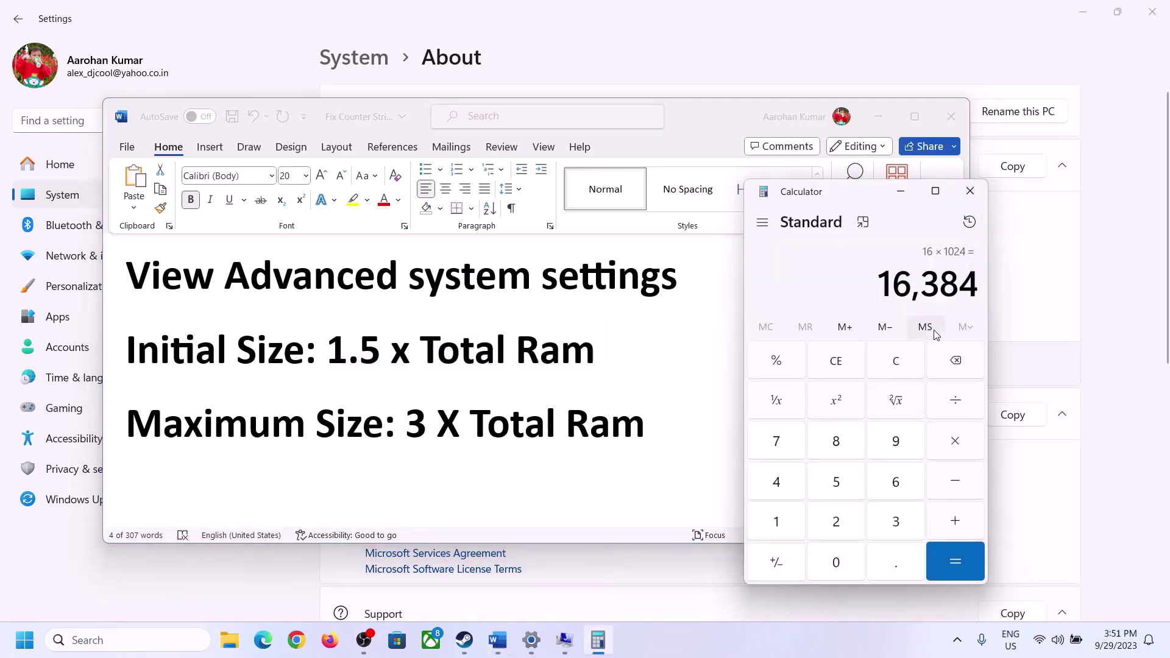
left_click(956, 444)
left_click(880, 525)
left_click(971, 562)
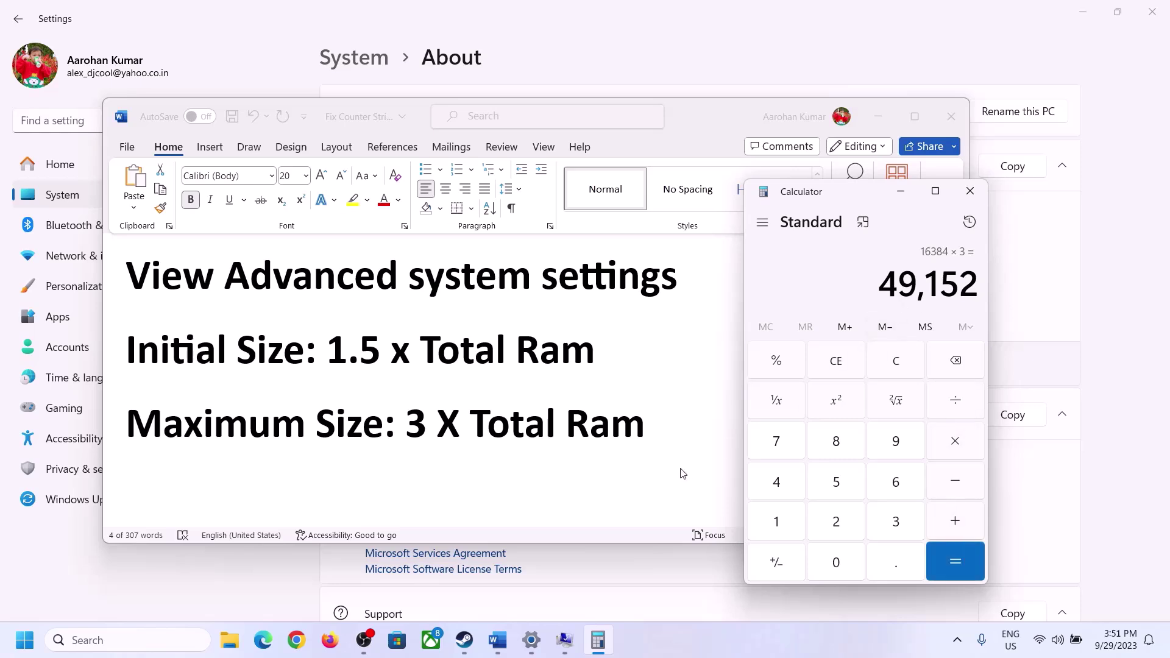
Give drive C: a custom paging file with a 49152 MB maximum and set it
left_click(564, 639)
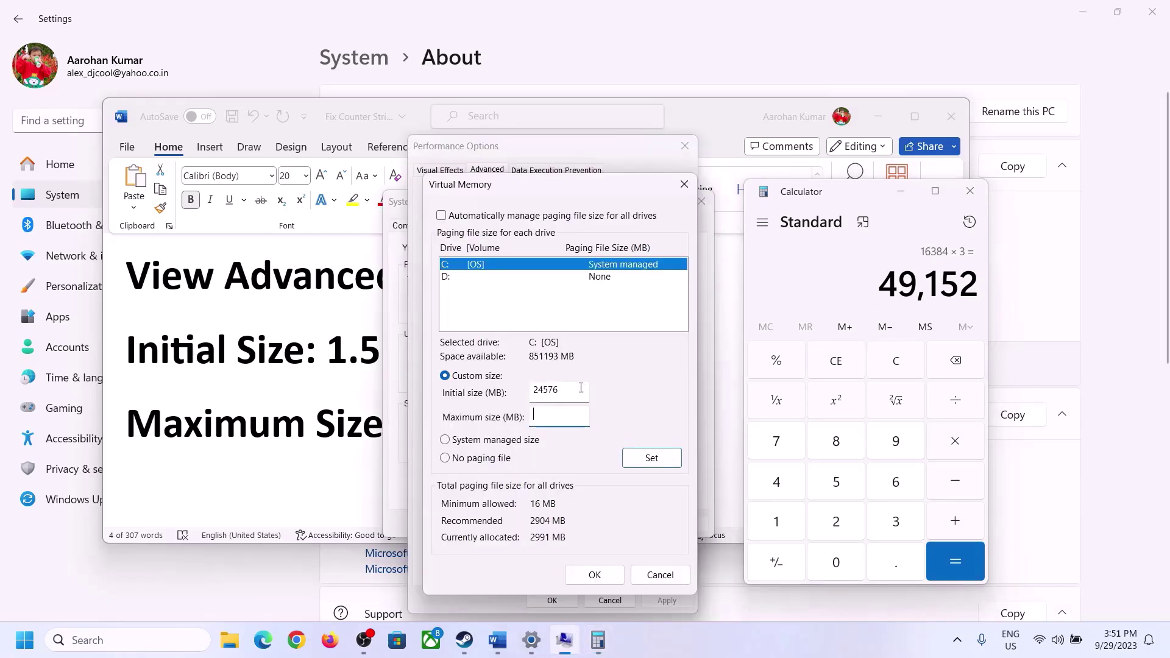
type("49152")
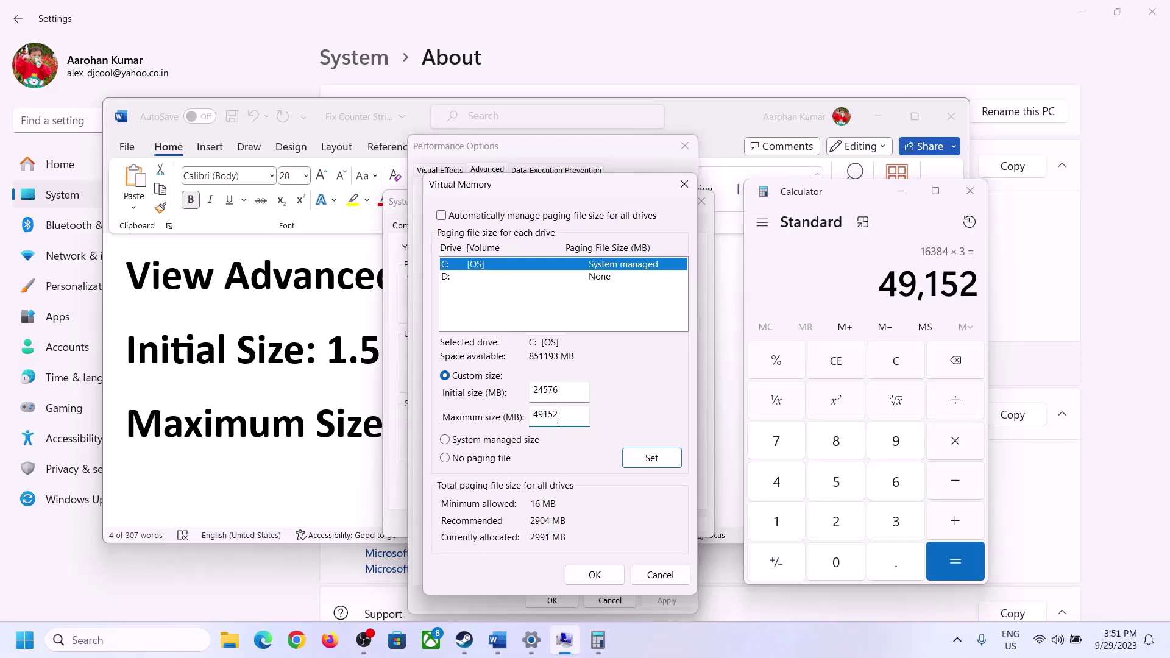
left_click(651, 458)
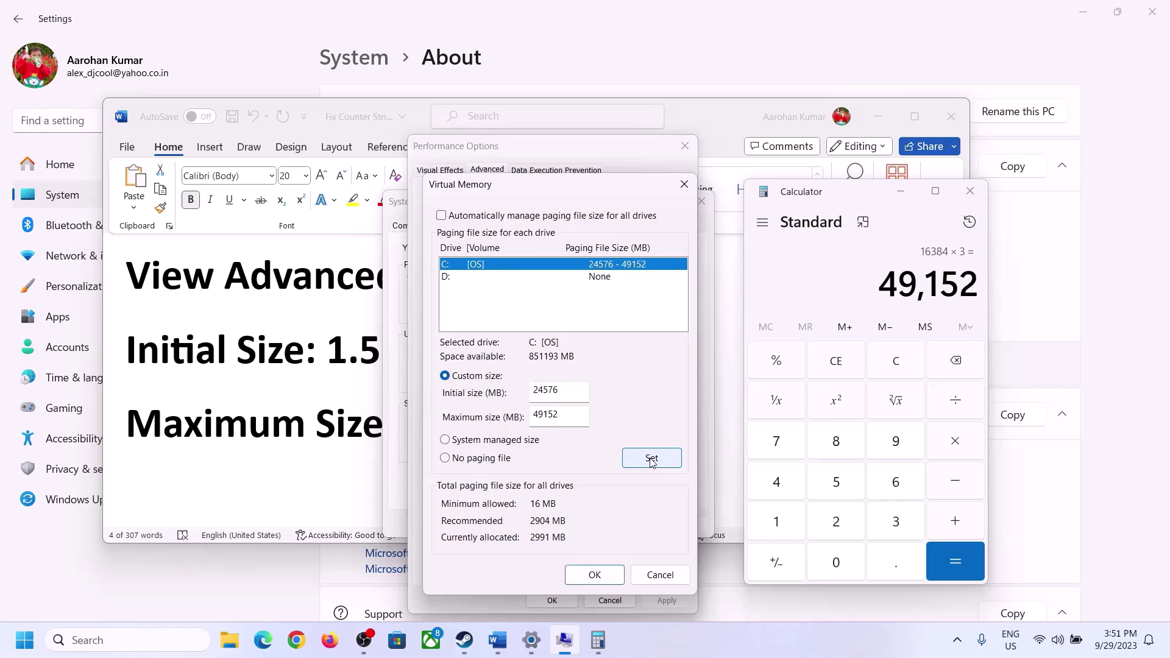
left_click(597, 577)
Confirm the virtual memory change through Performance Options and System Properties, postponing the restart
left_click(707, 374)
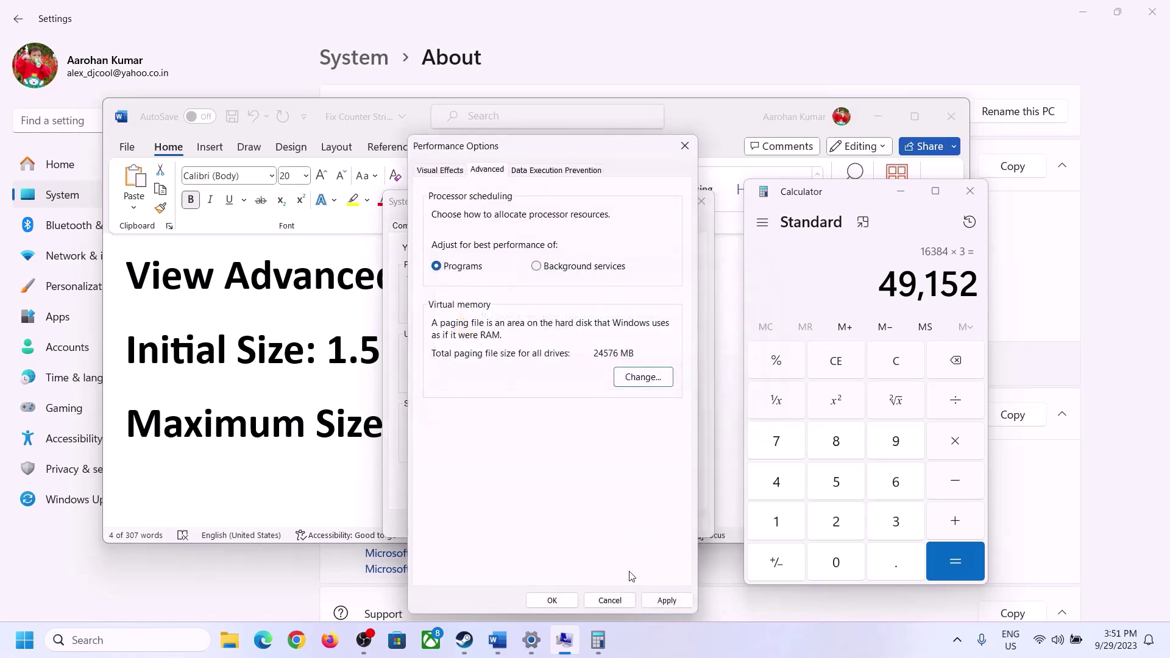
left_click(552, 601)
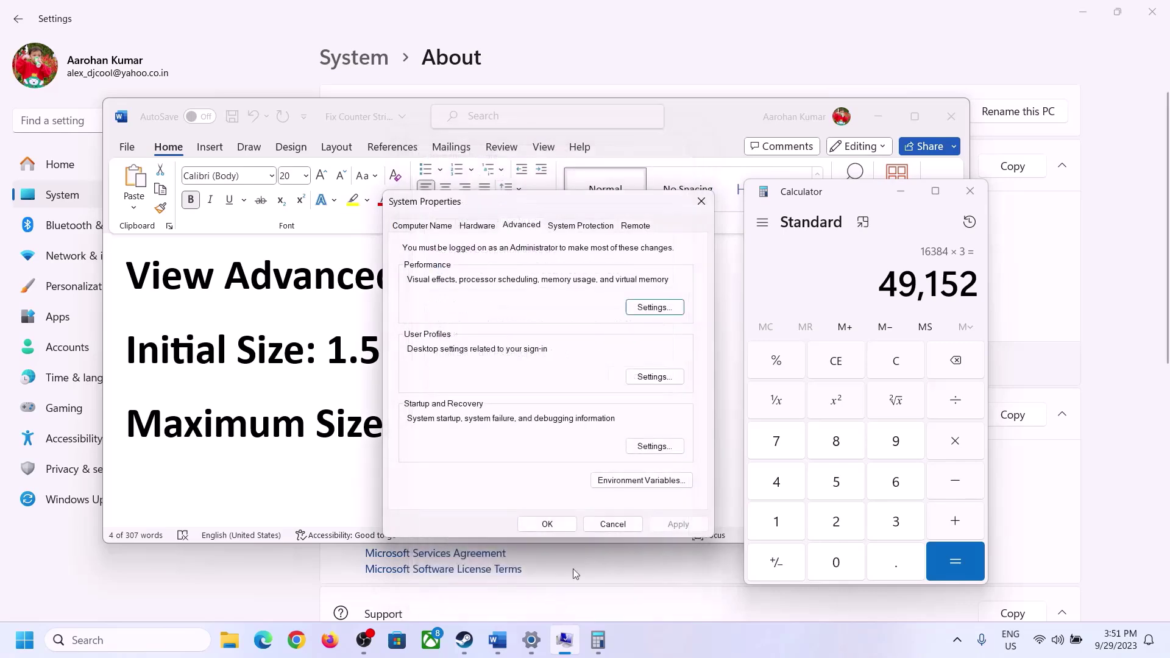
left_click(556, 522)
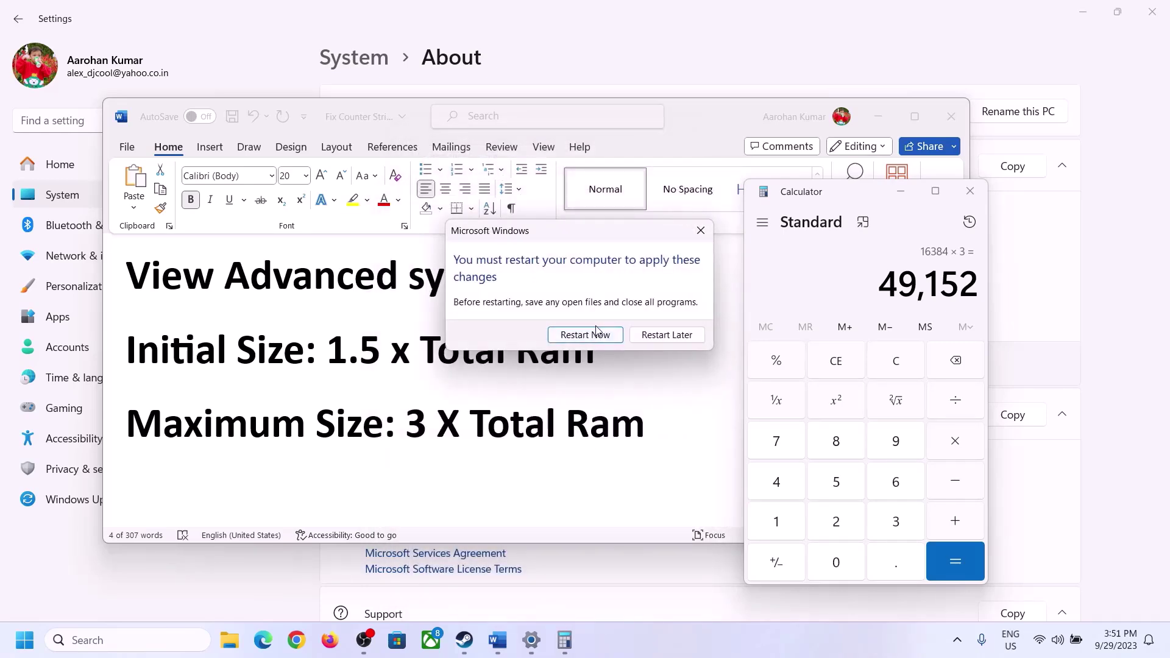
left_click(699, 229)
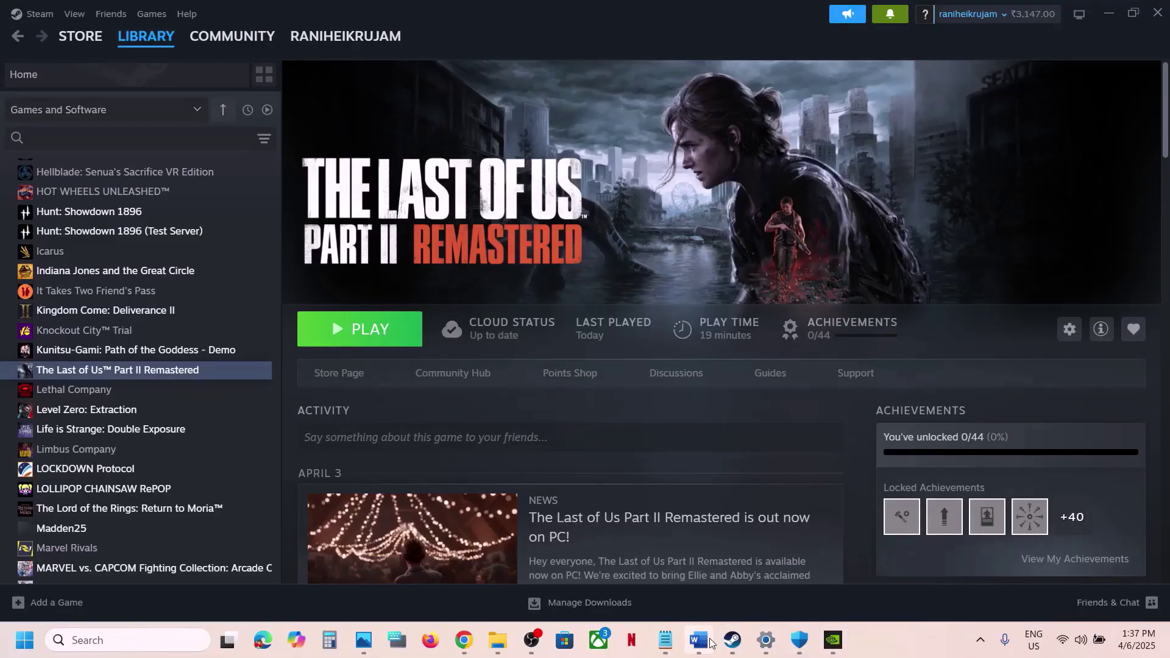
Highlight the 'Disable Steam Overlay' instruction in the Word notes
left_click(698, 636)
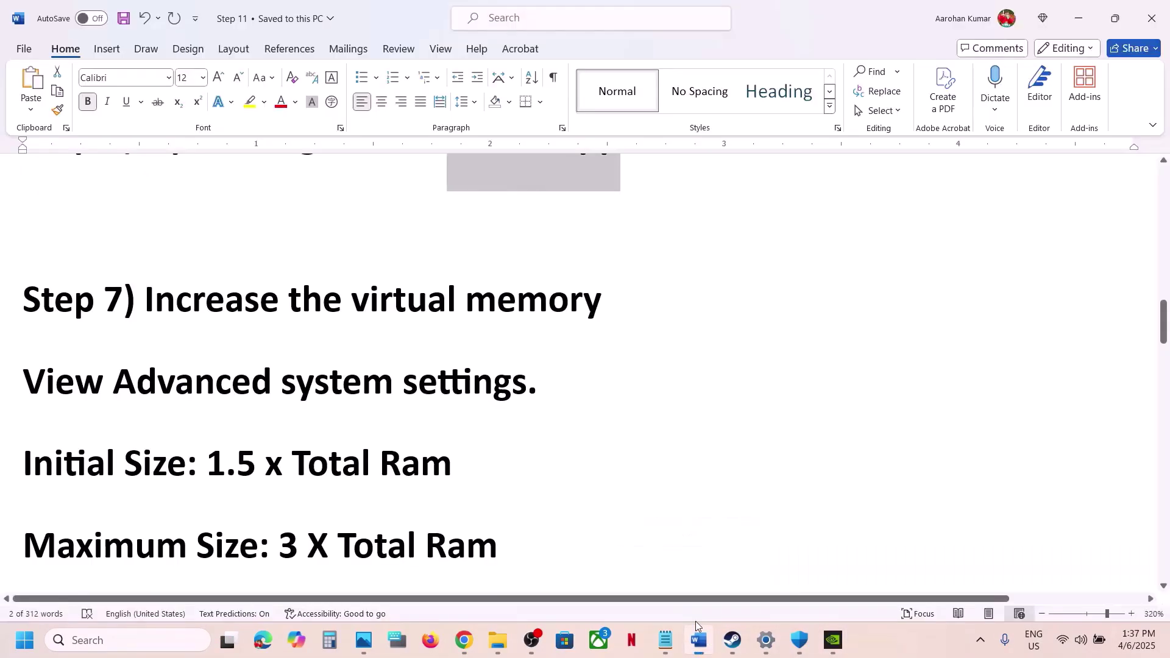
scroll(475, 449, "down", 5)
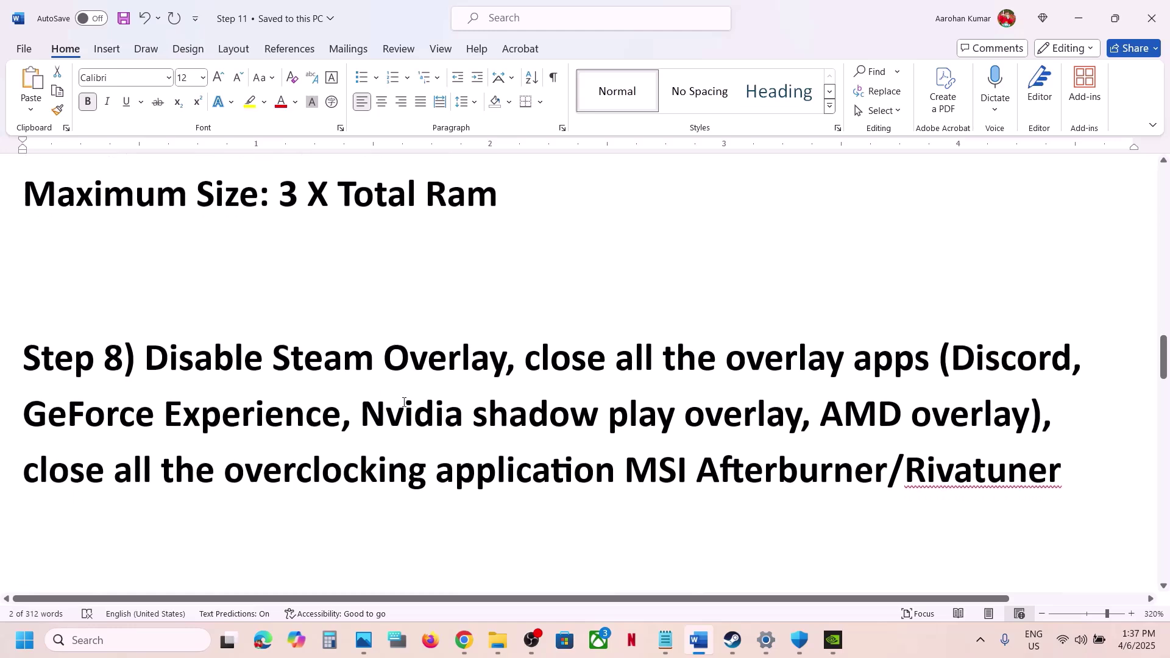
left_click_drag(146, 359, 504, 361)
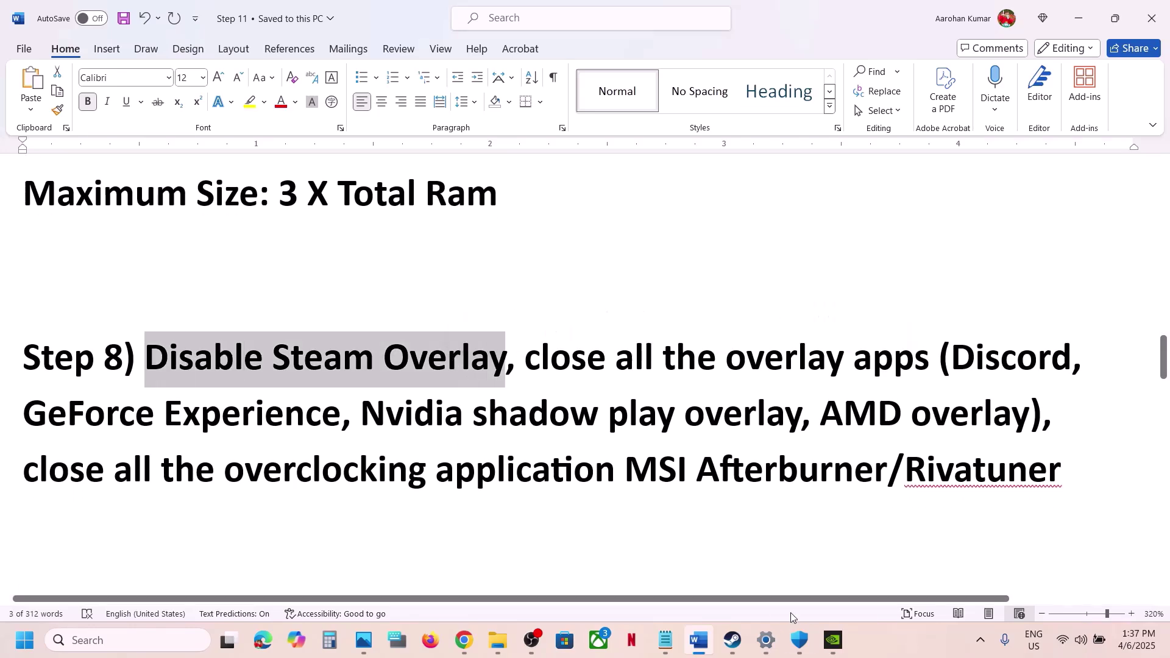
left_click(732, 640)
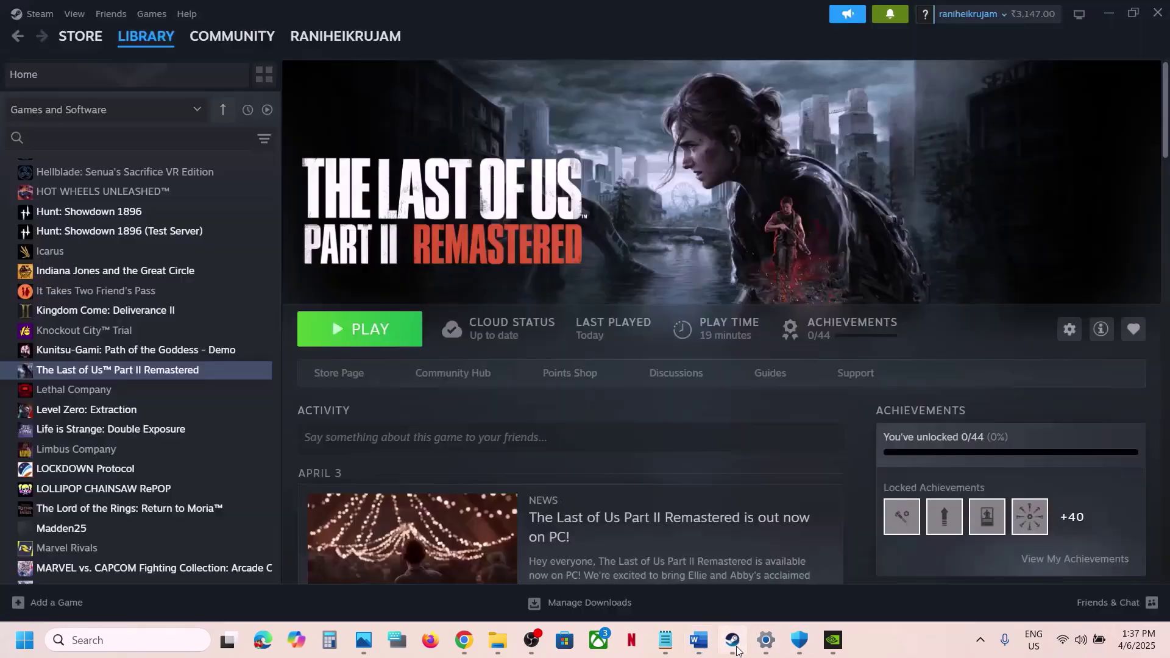
Check The Last of Us Part II Remastered's Steam properties, close them, and mark 'Discord' in the notes
right_click(174, 382)
left_click(201, 484)
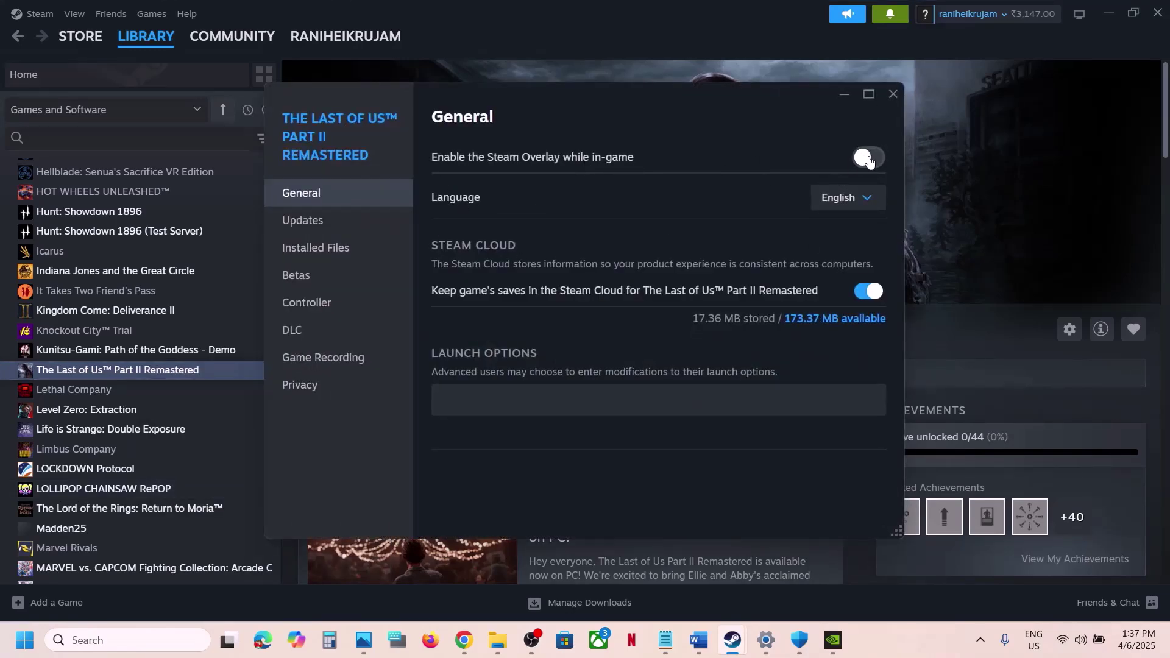
left_click(893, 94)
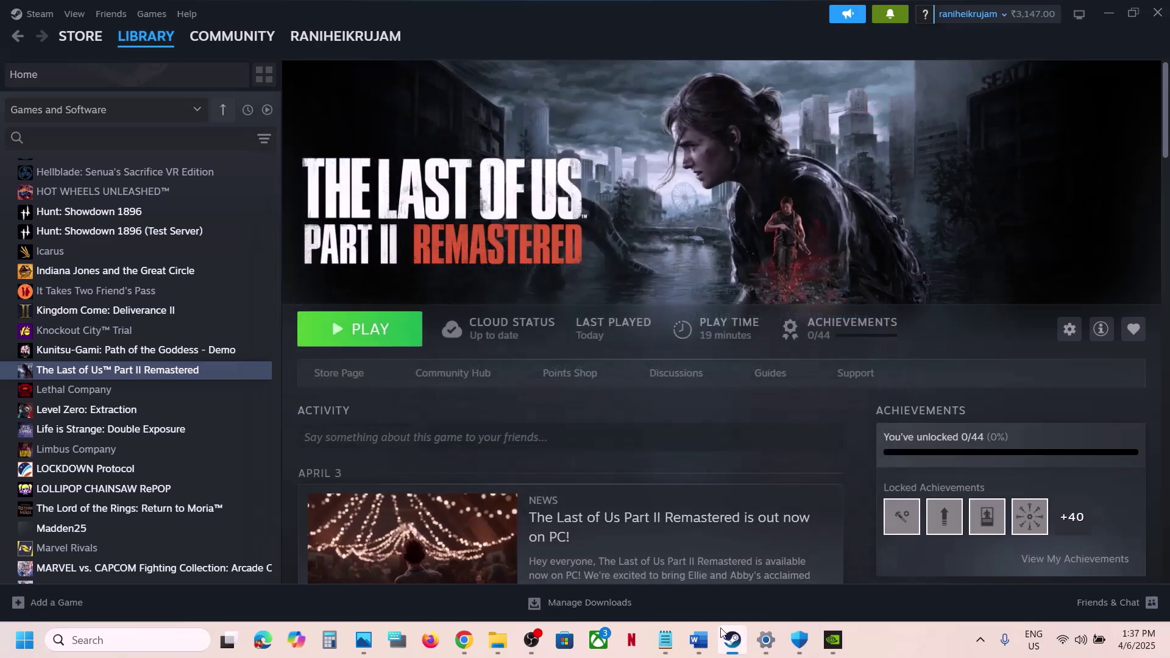
left_click(698, 640)
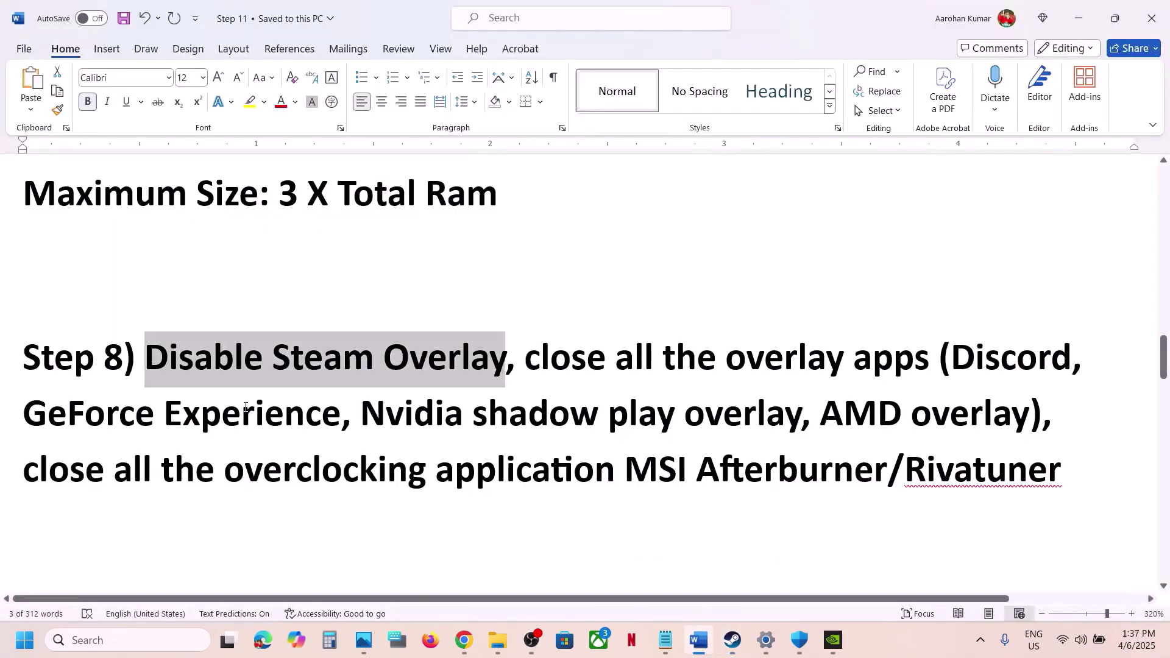
double_click(977, 356)
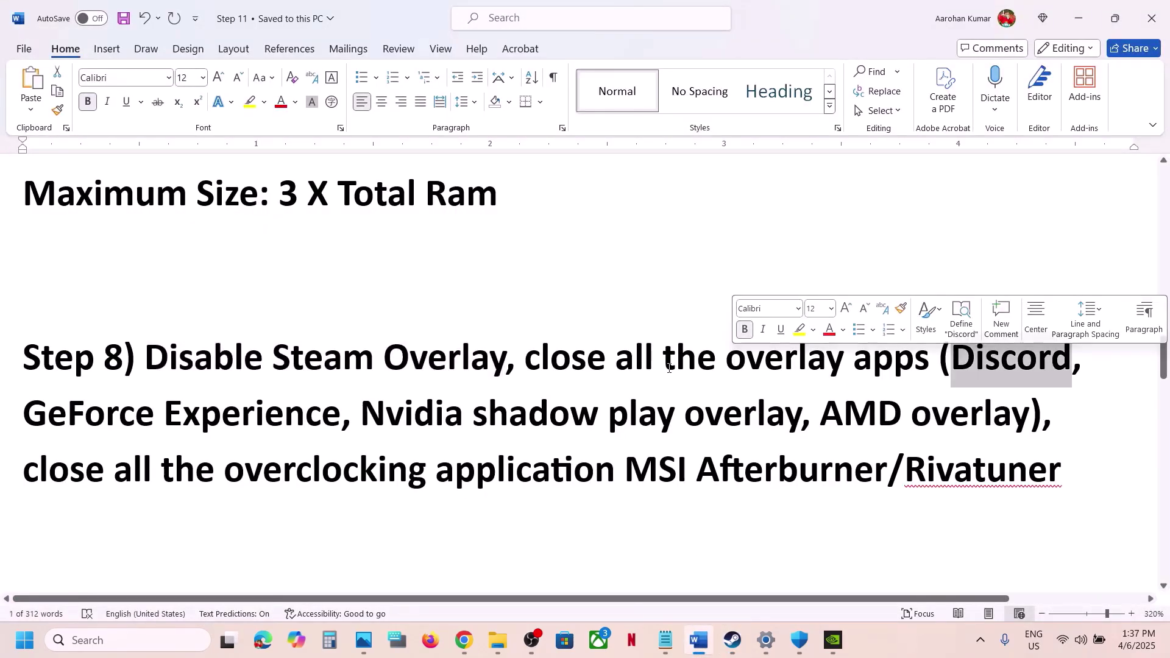
Mark GeForce Experience, confirm the overlay is off in NVIDIA App Settings, and close the app
left_click_drag(37, 413, 339, 414)
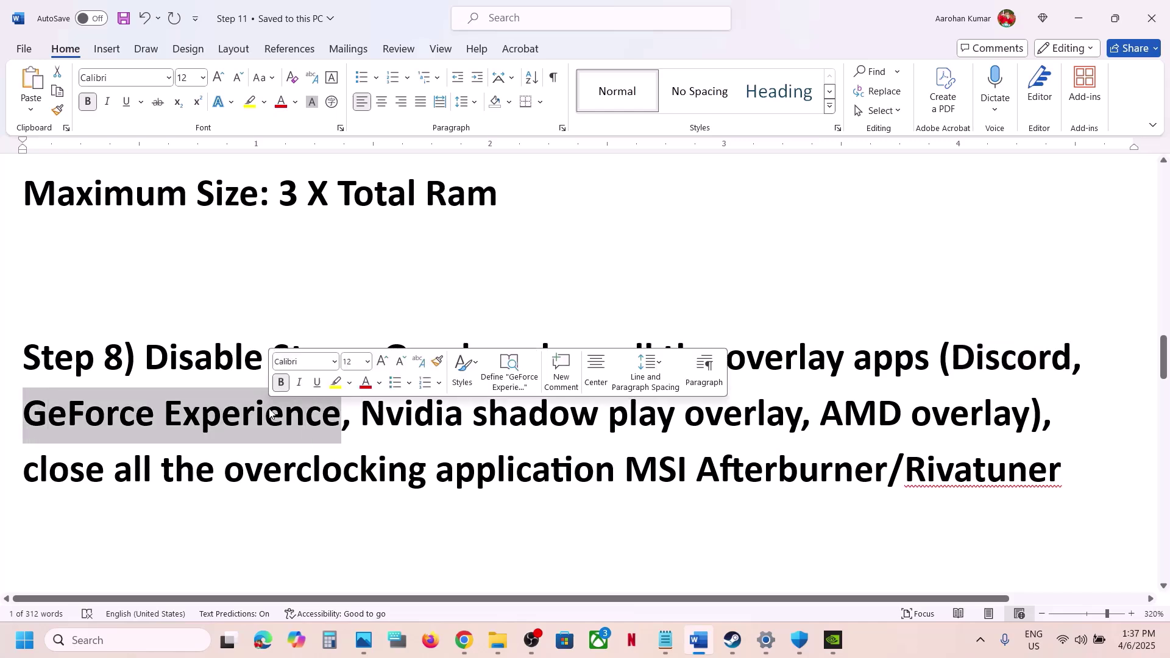
left_click(832, 638)
left_click(37, 310)
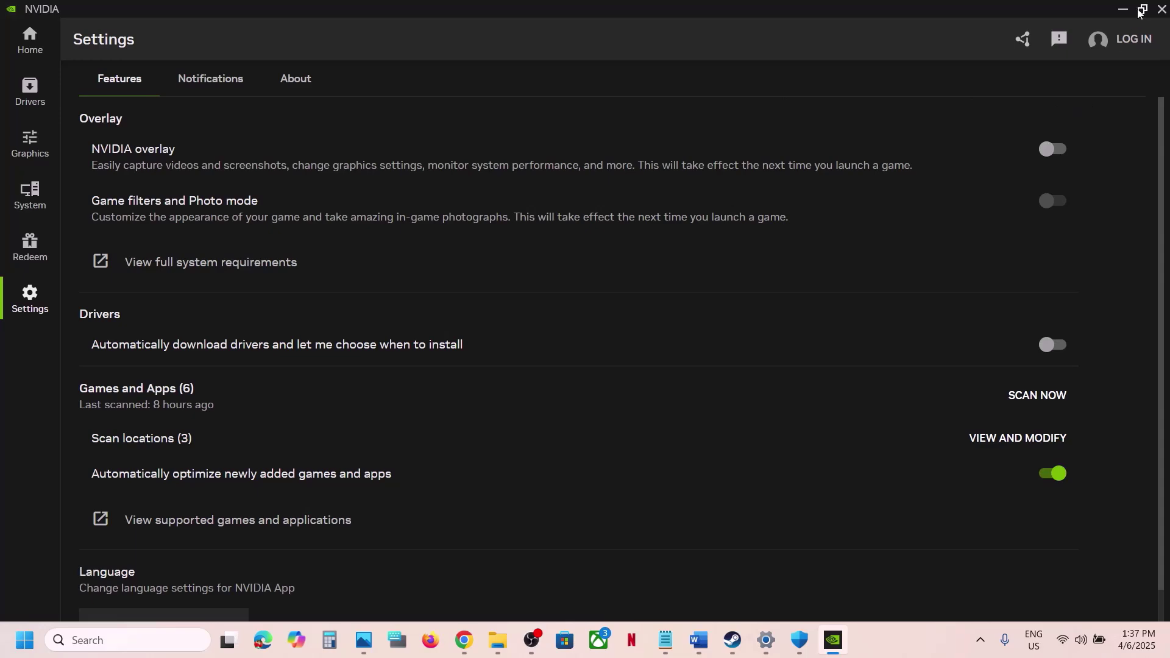
left_click(1160, 9)
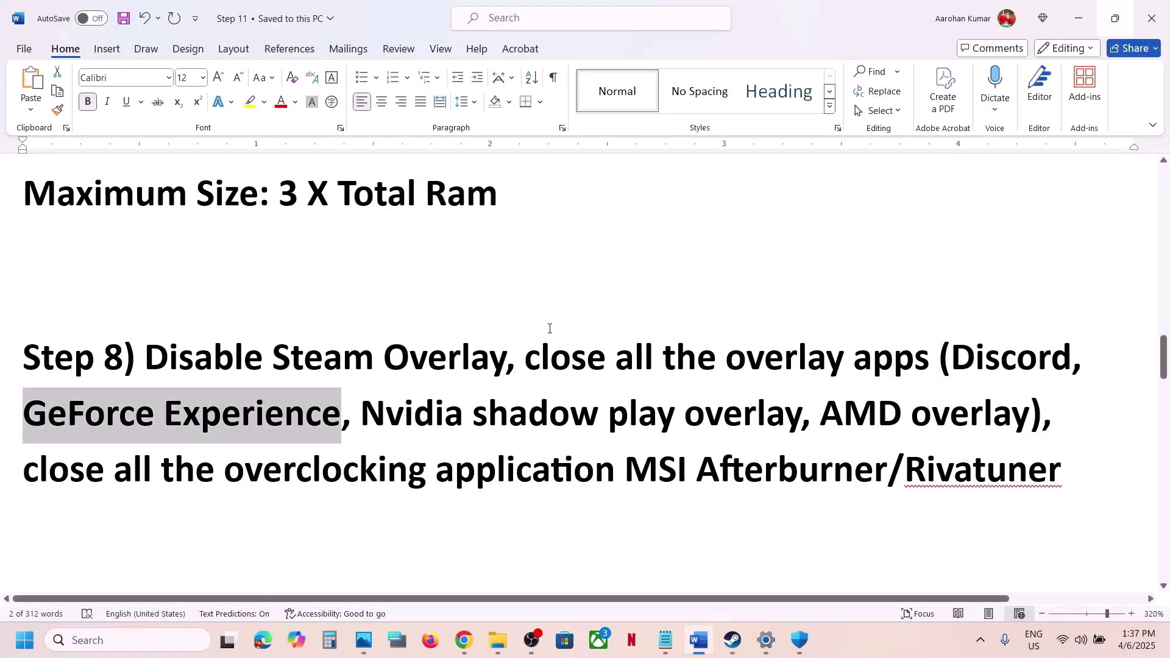
Highlight 'close all the overlay apps' and the MSI Afterburner line in the notes
left_click_drag(537, 355, 860, 330)
left_click_drag(906, 339, 910, 339)
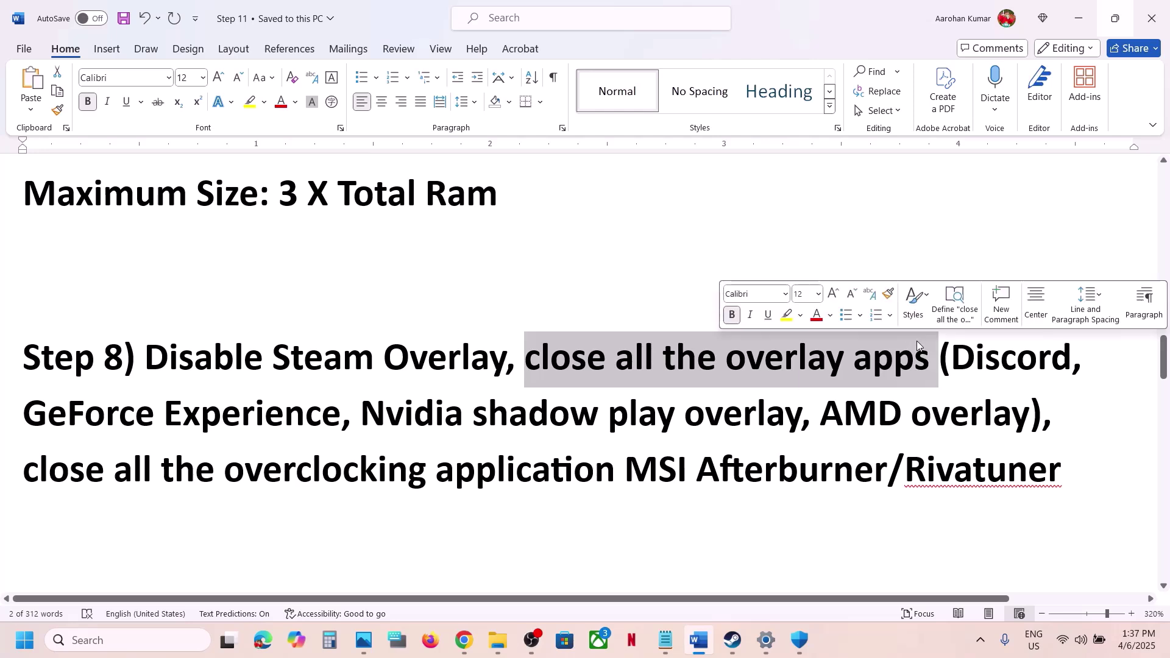
left_click_drag(77, 493, 887, 470)
key("ctrl+c")
left_click(628, 469)
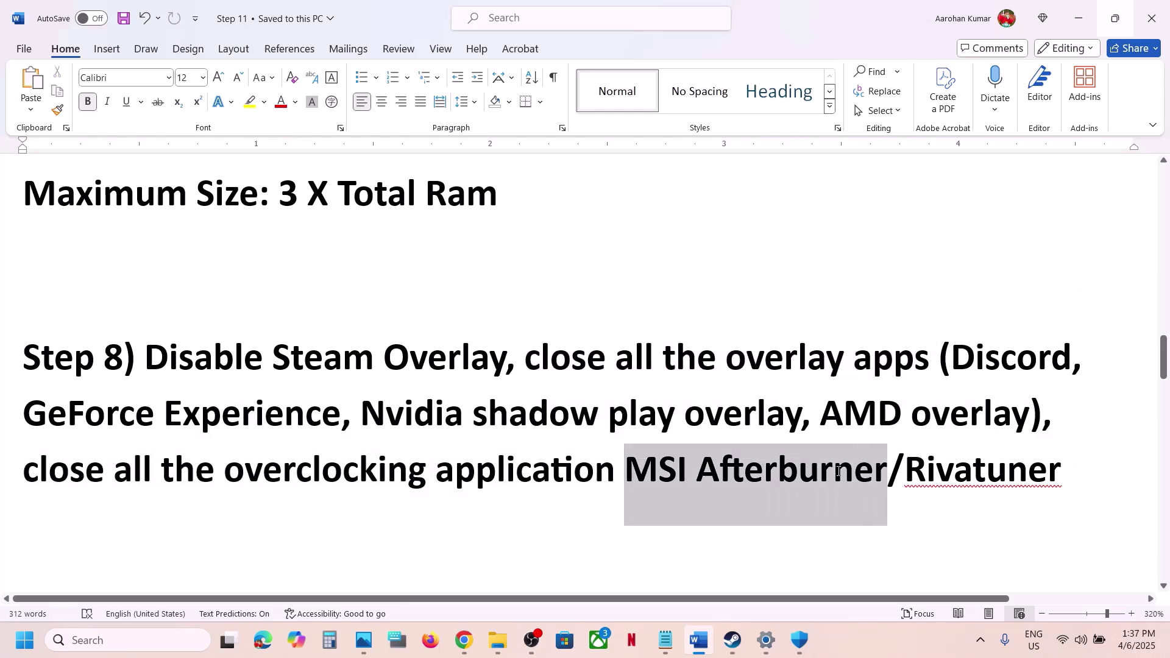
Launch MSI Afterburner and RivaTuner Statistics Server from Start search
left_click(164, 639)
key("ctrl+v")
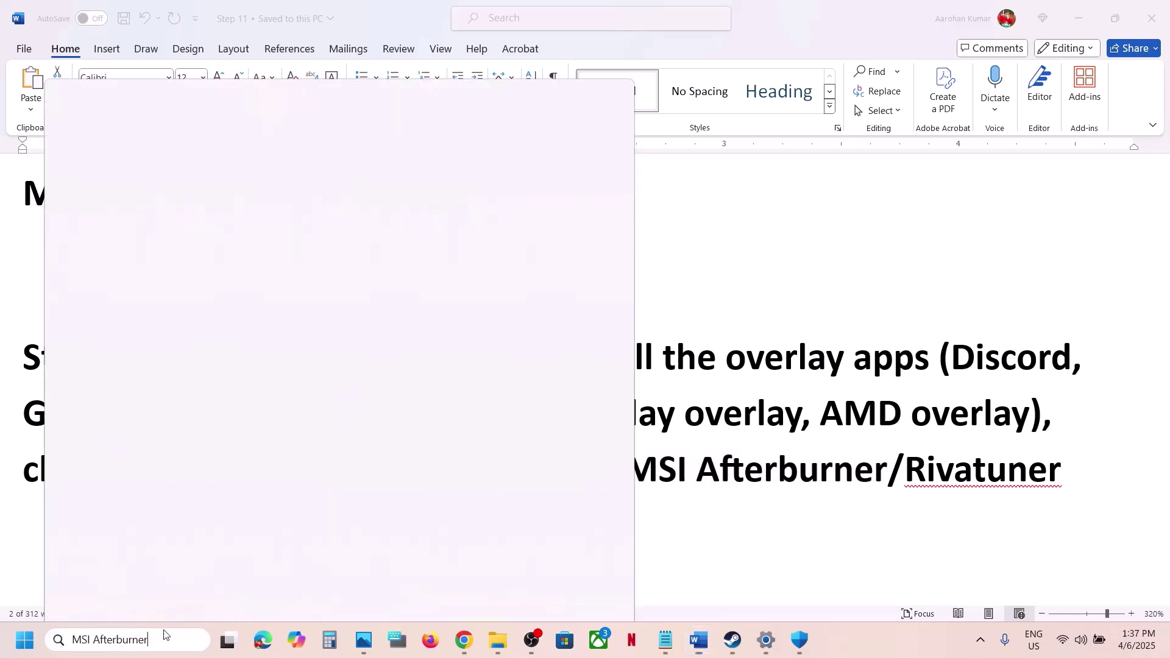
left_click(169, 174)
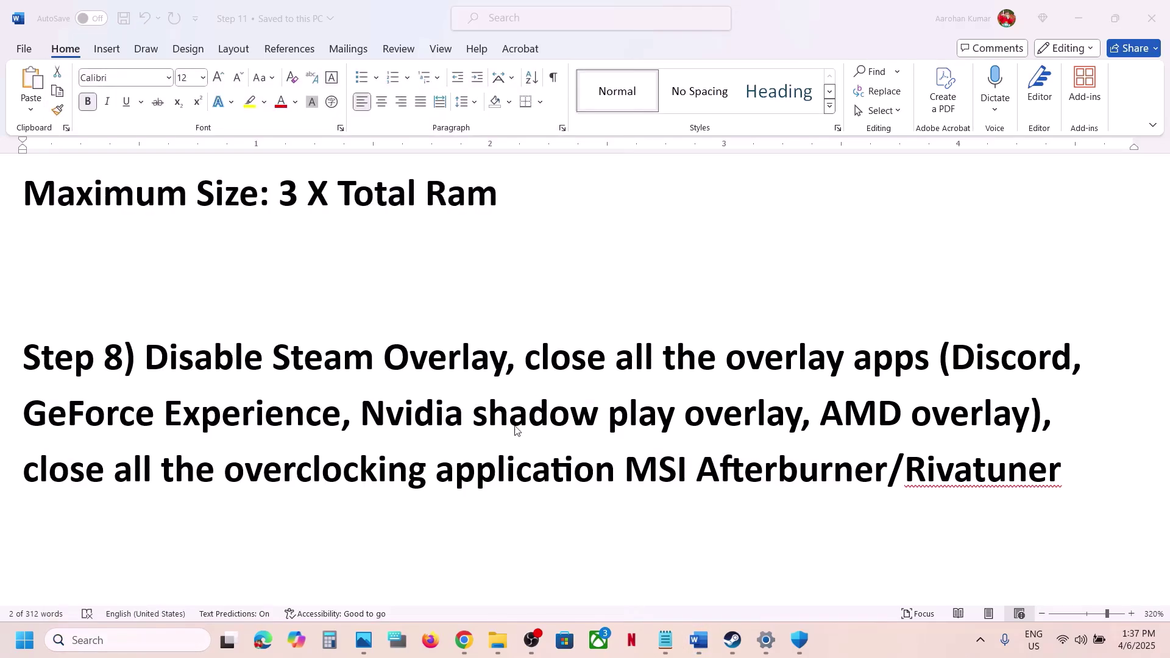
left_click(987, 472)
double_click(984, 472, "ctrl")
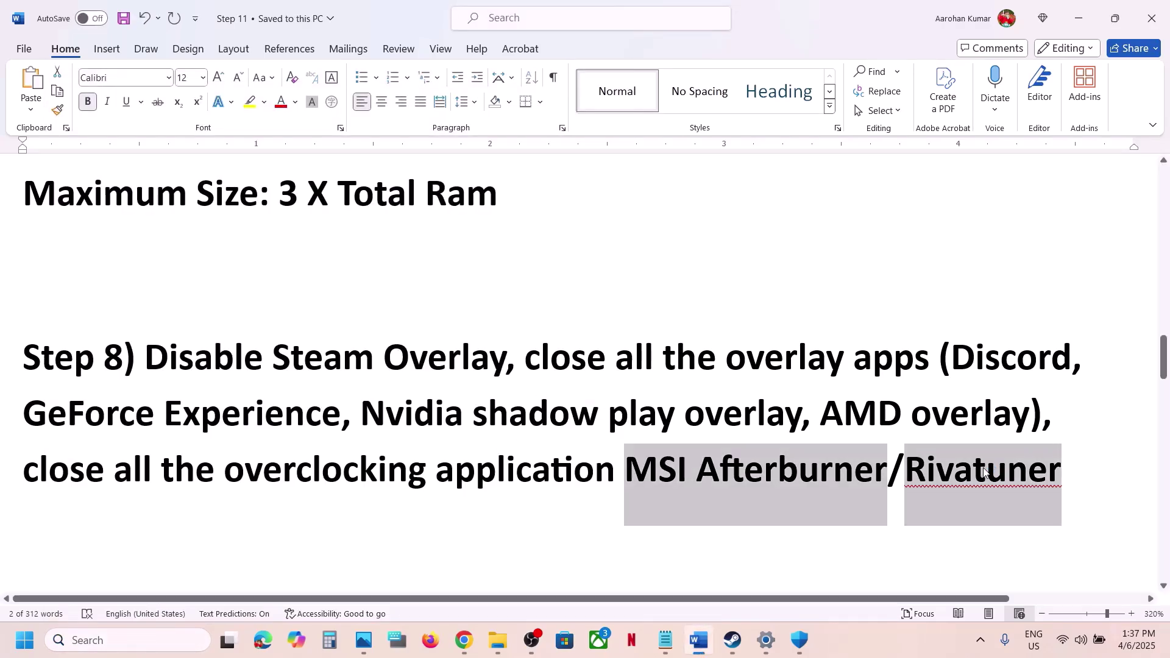
double_click(984, 472)
key("ctrl+c")
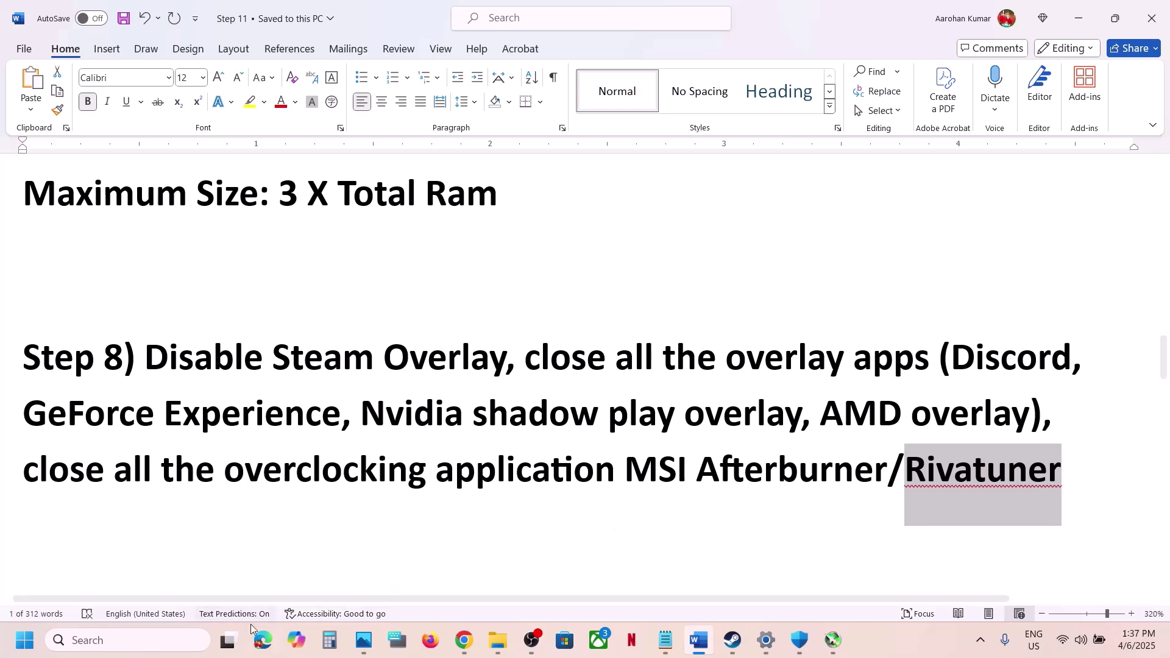
left_click(202, 640)
key("ctrl+v")
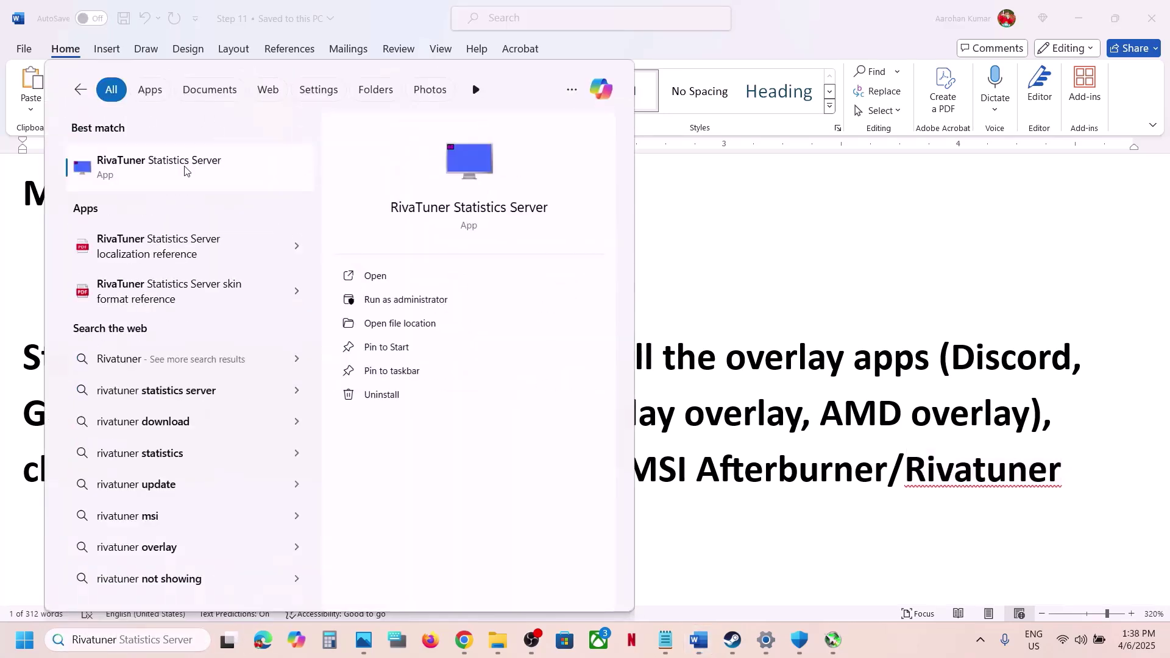
left_click(185, 168)
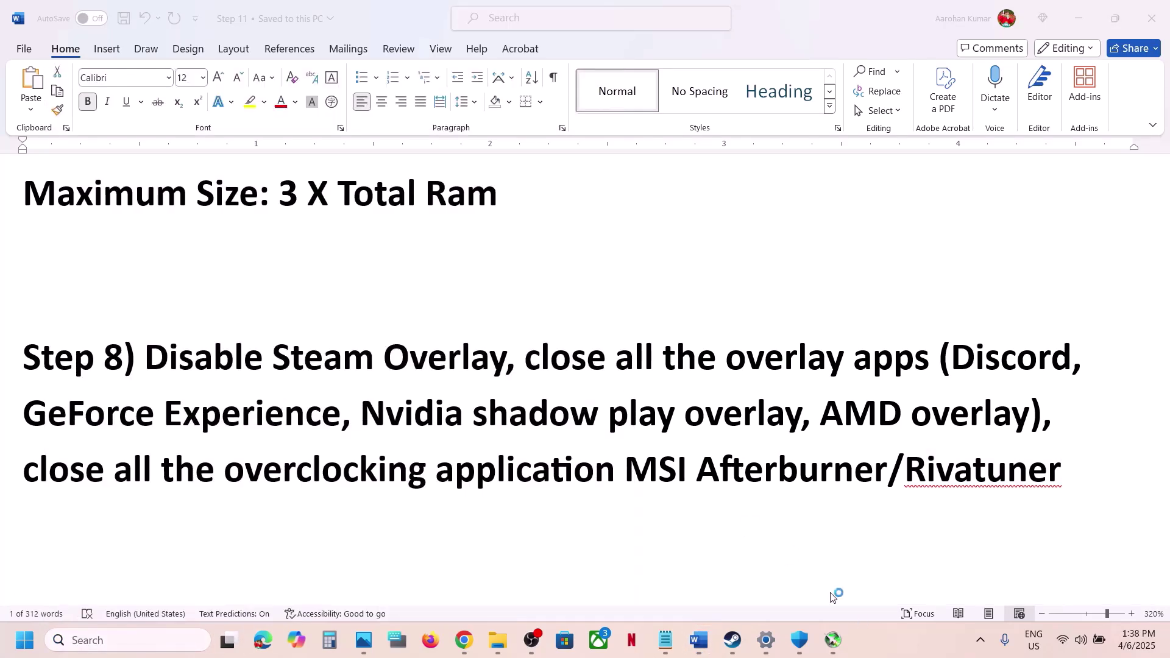
Minimize Afterburner, then close both Afterburner and RivaTuner from the system tray
left_click(832, 639)
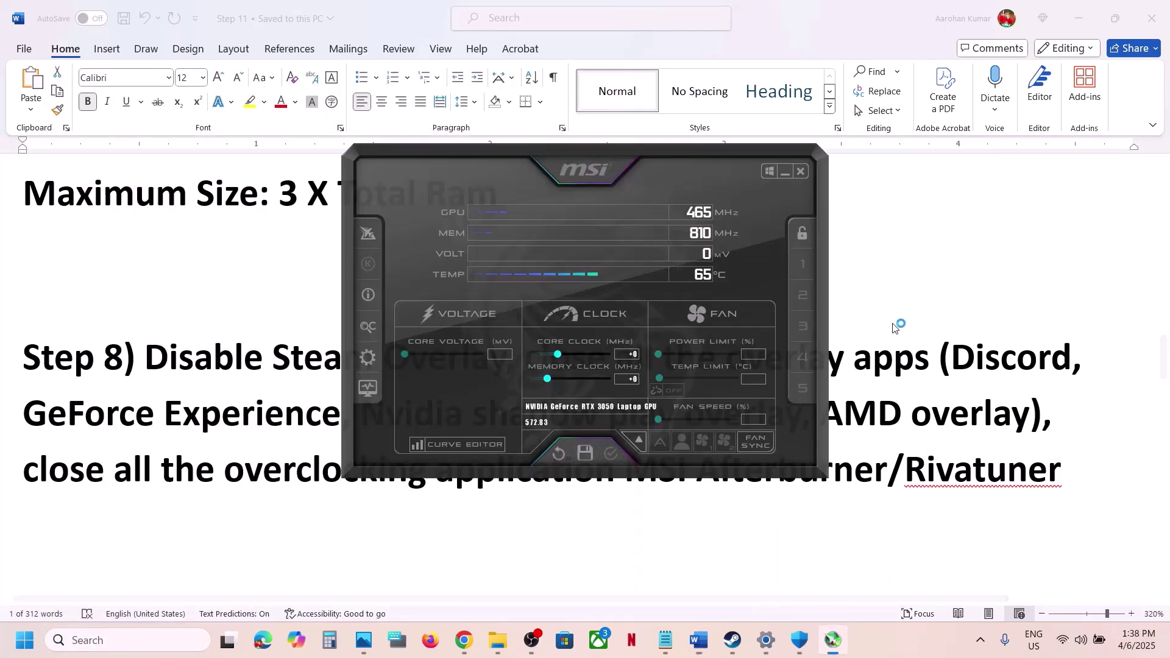
left_click(786, 171)
left_click(982, 642)
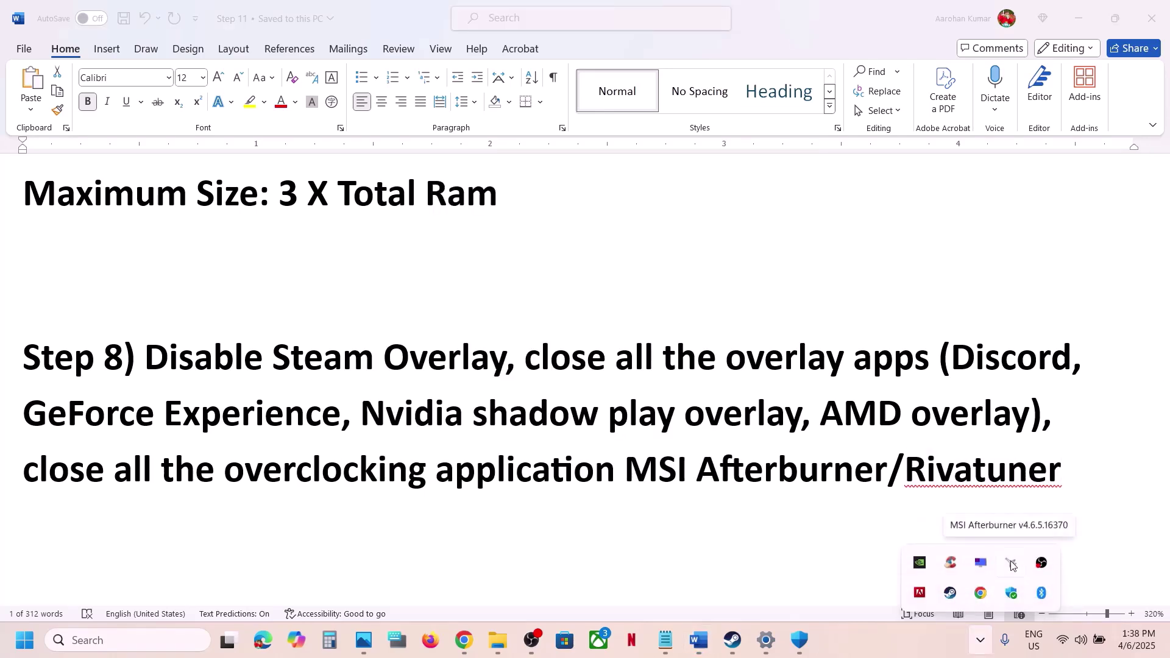
right_click(1011, 565)
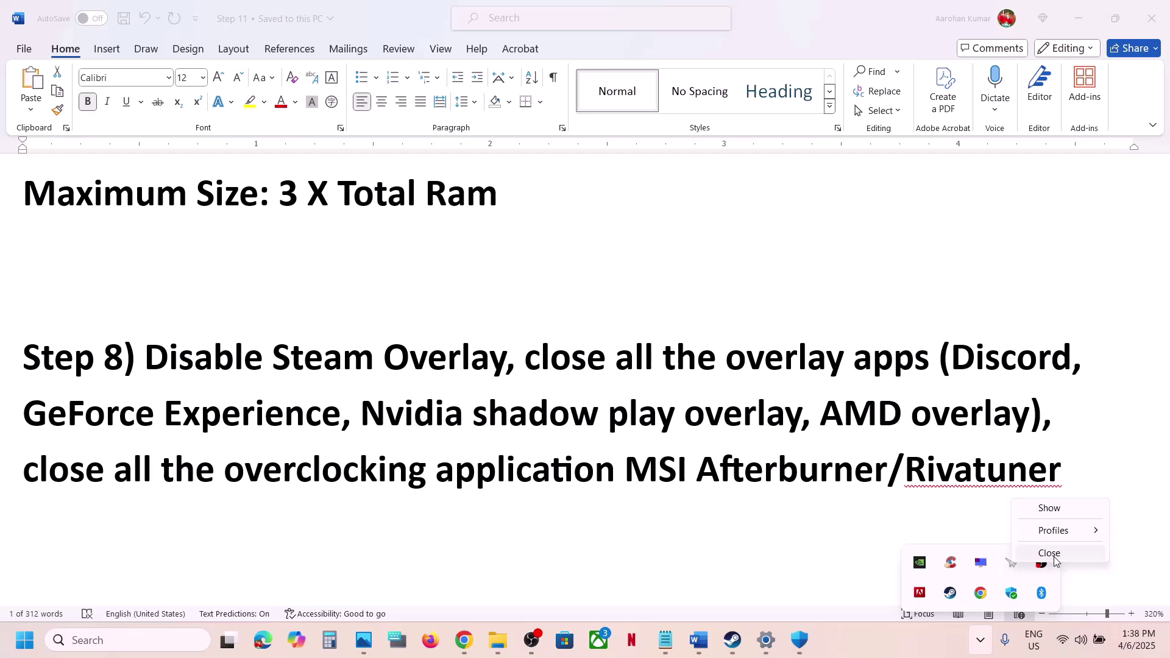
left_click(1050, 553)
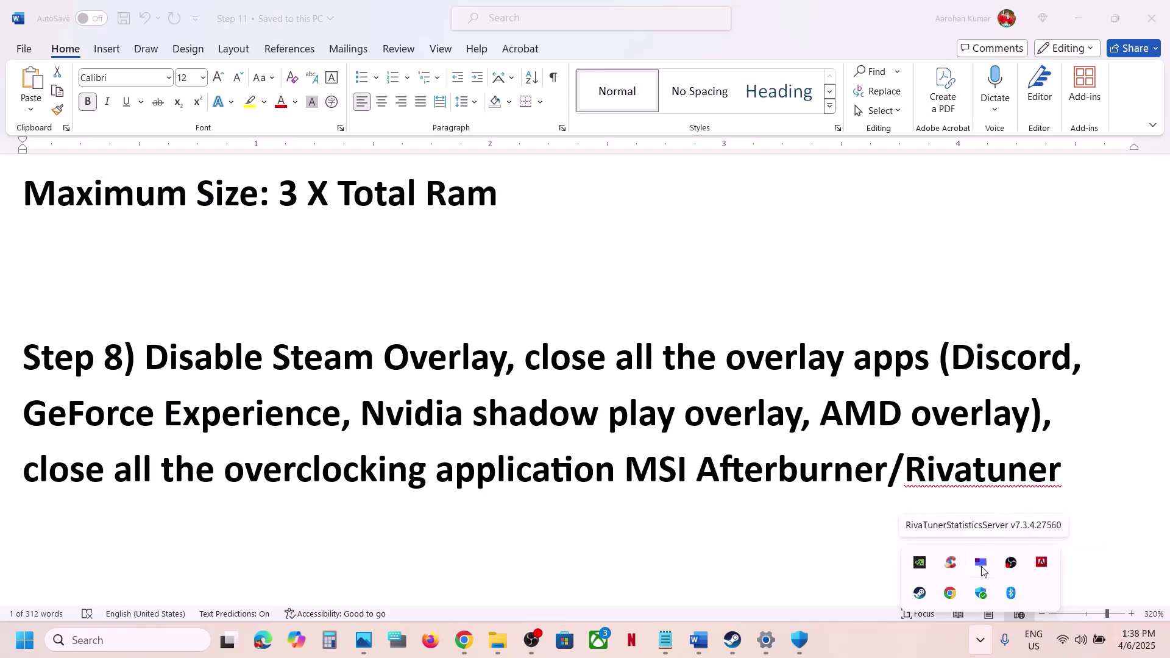
right_click(980, 570)
left_click(1008, 610)
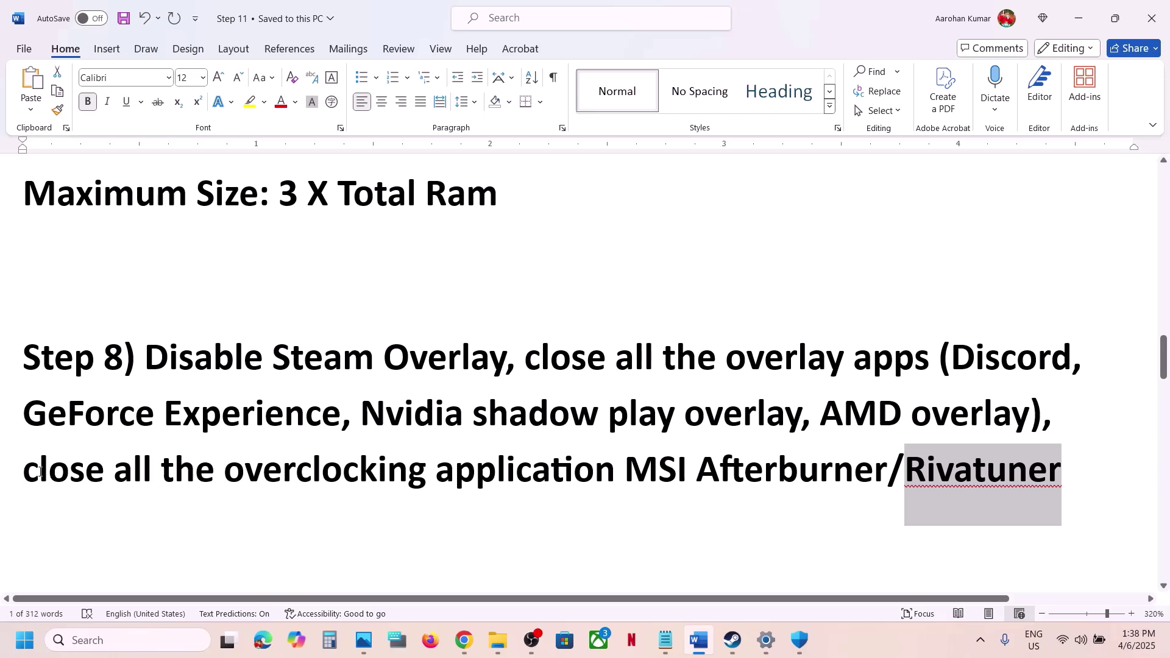
Highlight the overclocking-app note and the Step 9 install_pspc_sdk_runtime instruction in Word
left_click_drag(37, 469, 549, 467)
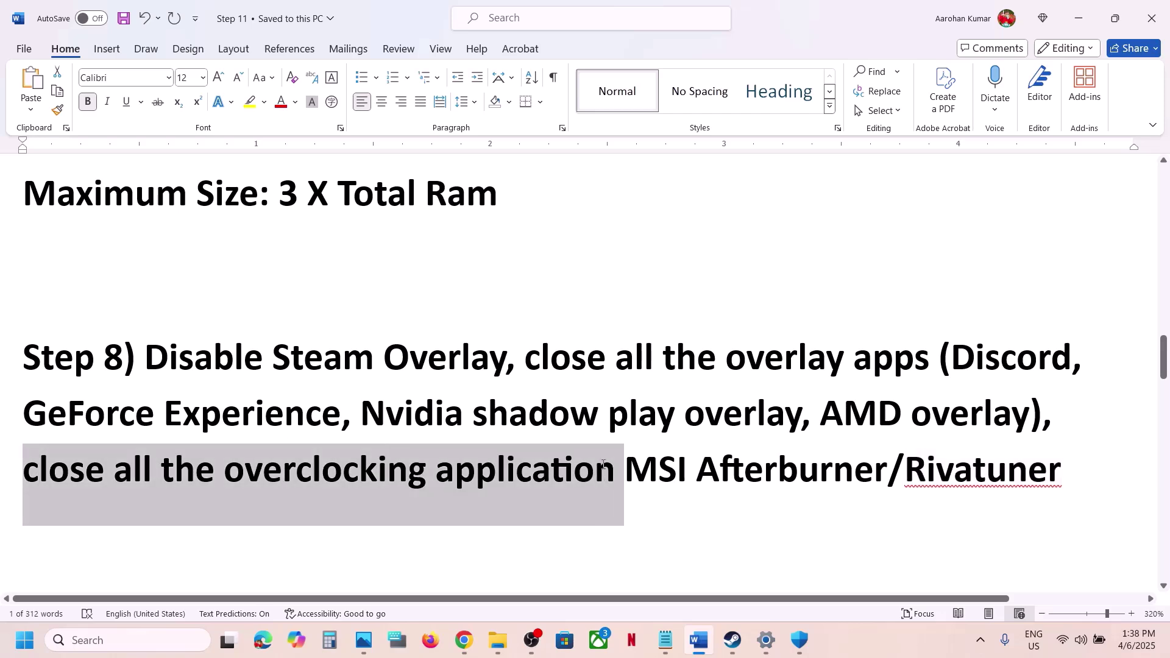
scroll(603, 465, "down", 5)
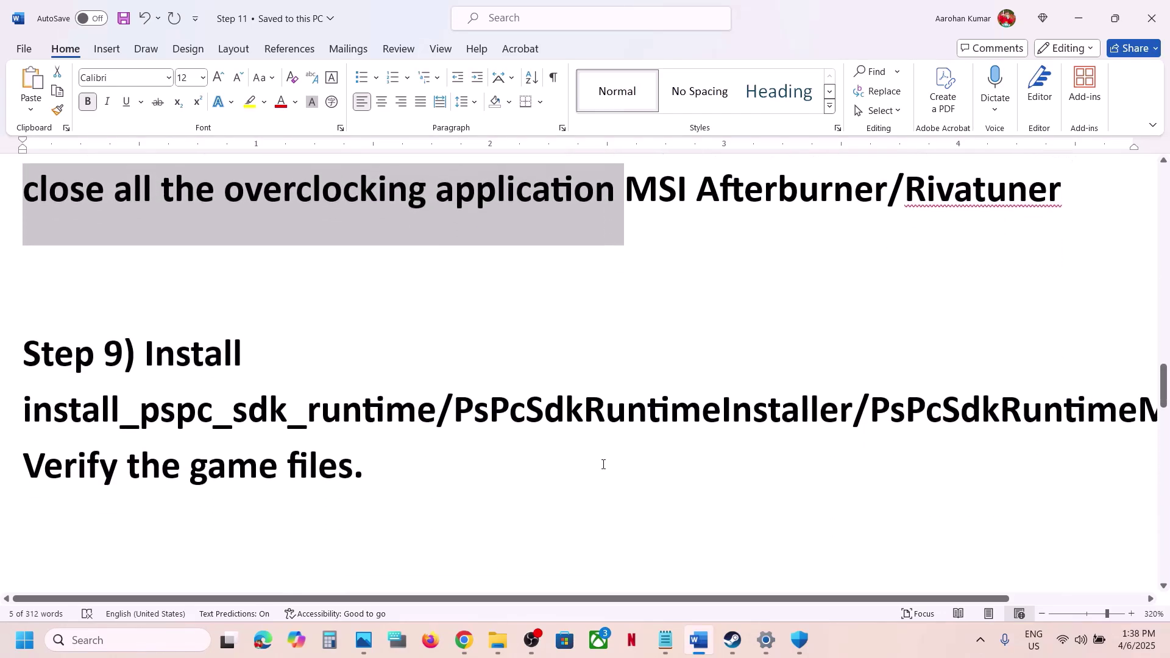
left_click_drag(151, 368, 436, 414)
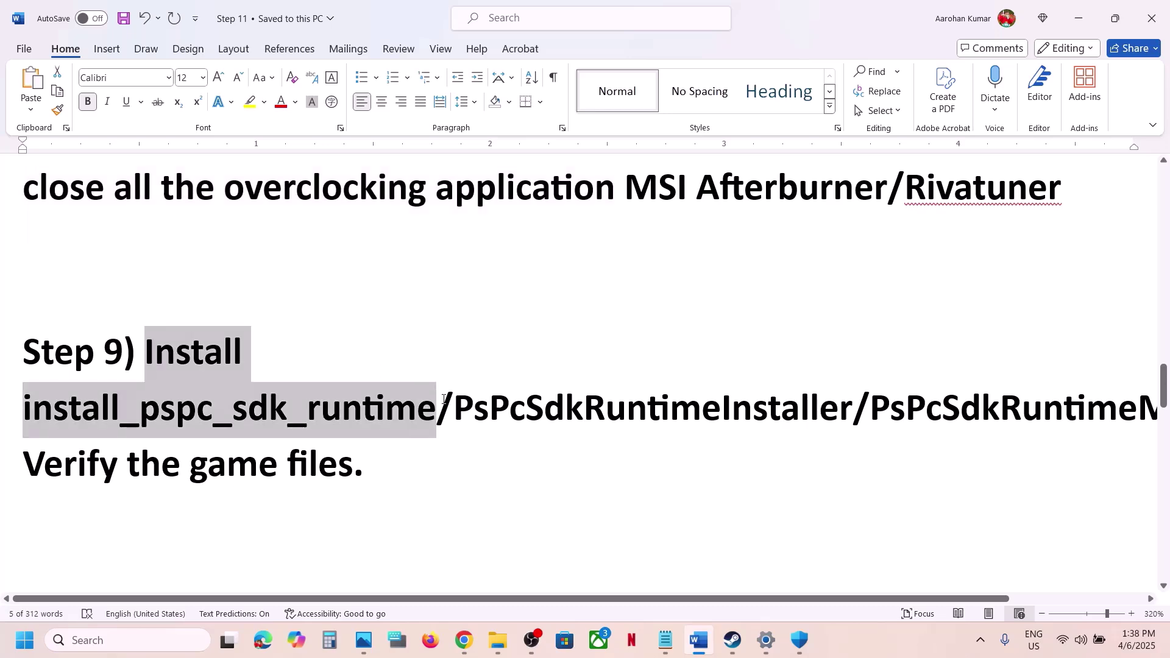
Open The Last of Us Part II's local files folder from Steam
left_click(729, 647)
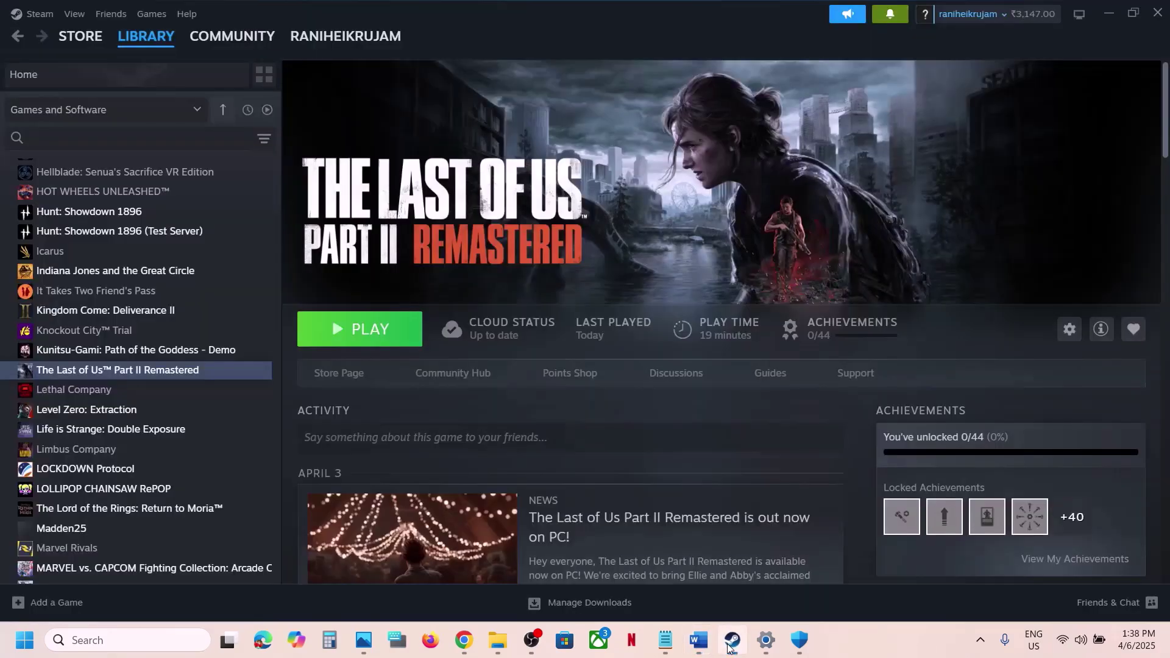
right_click(161, 369)
mouse_move(224, 458)
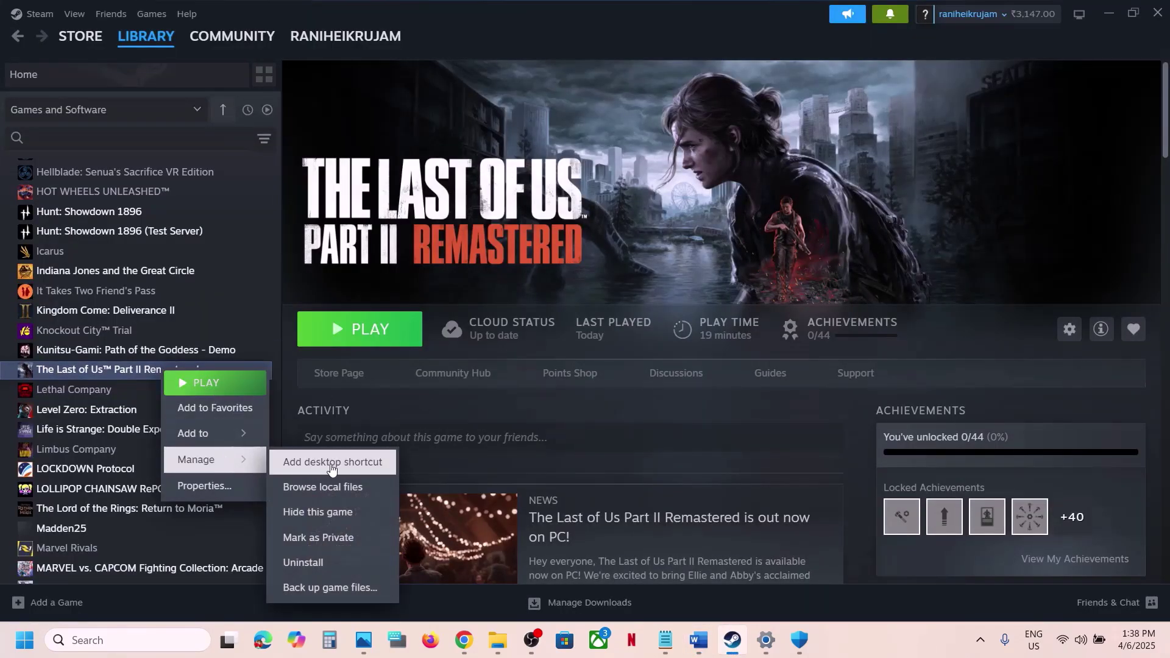
left_click(353, 488)
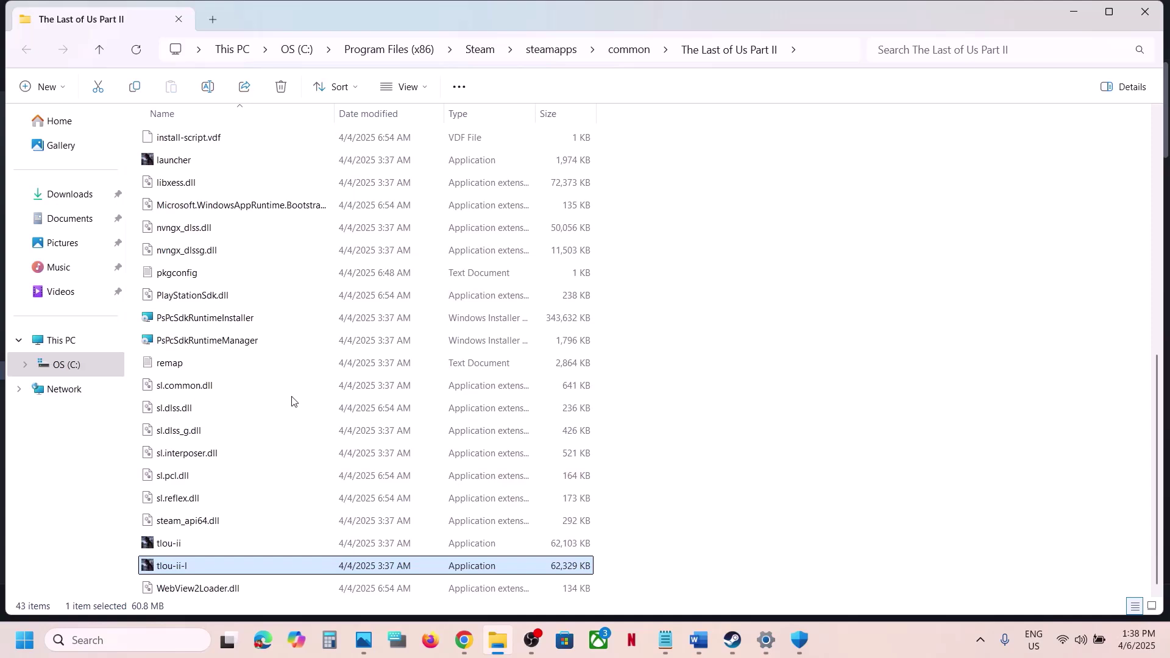
Run the install_pspc_sdk_runtime script as administrator
scroll(259, 266, "up", 3)
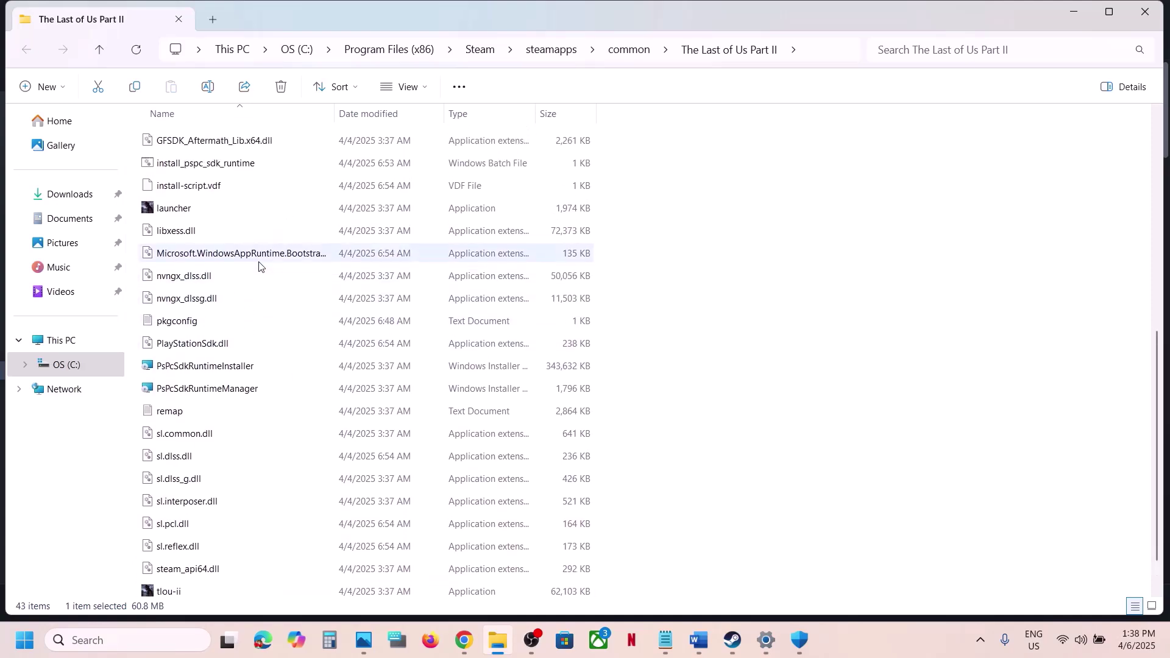
left_click(212, 202)
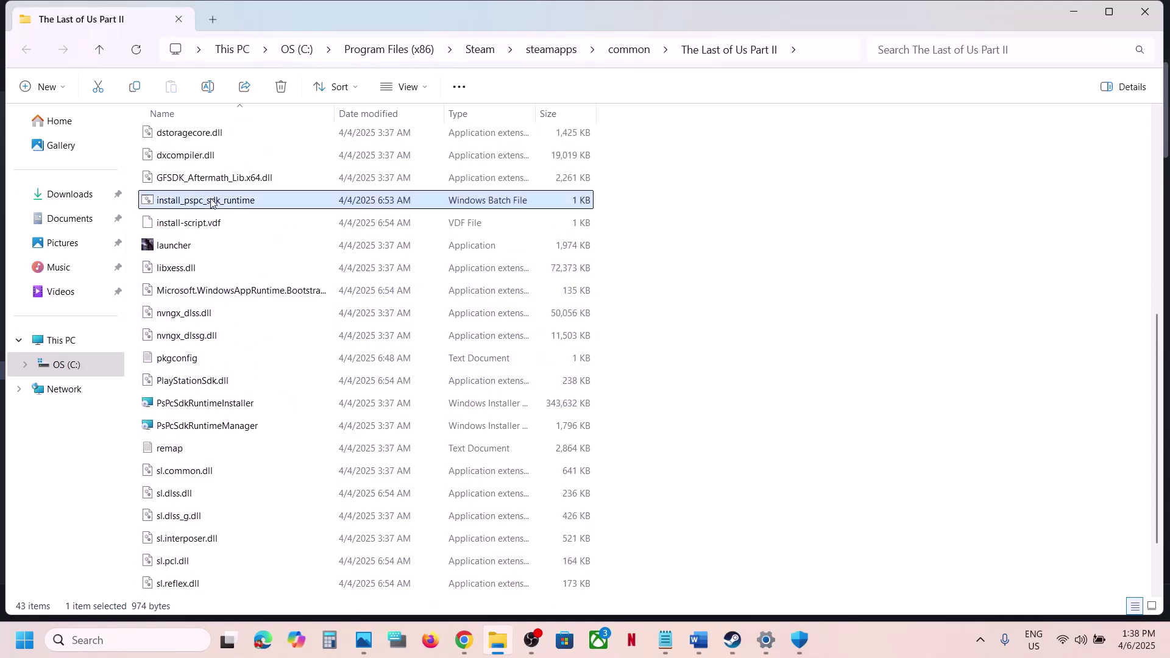
right_click(258, 205)
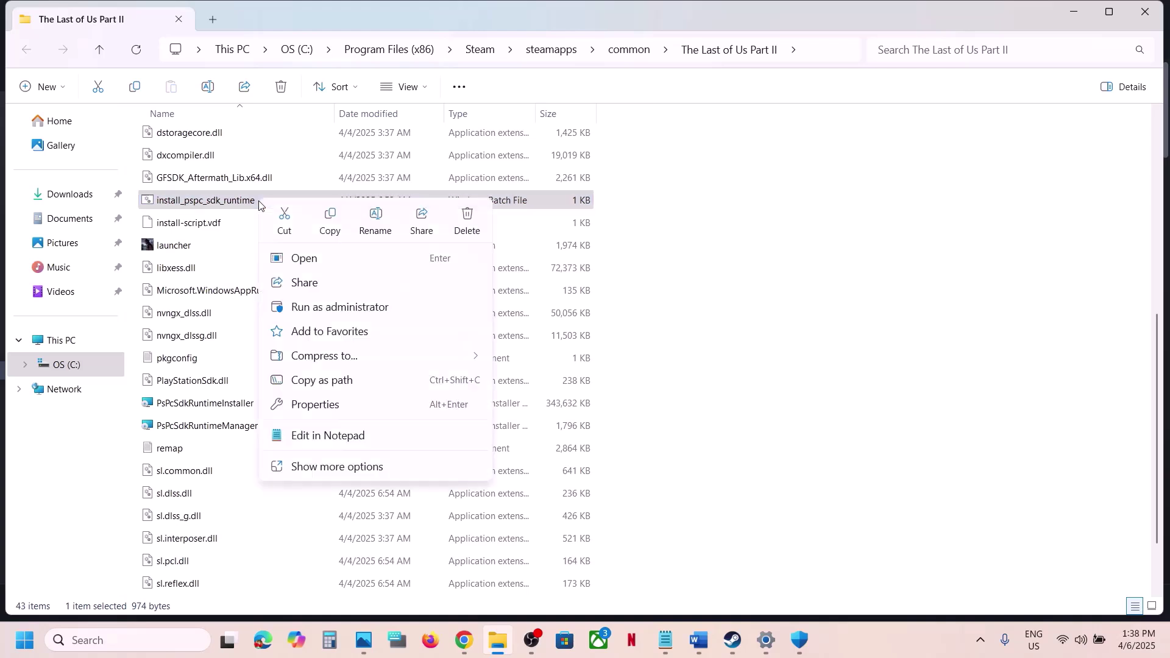
left_click(329, 307)
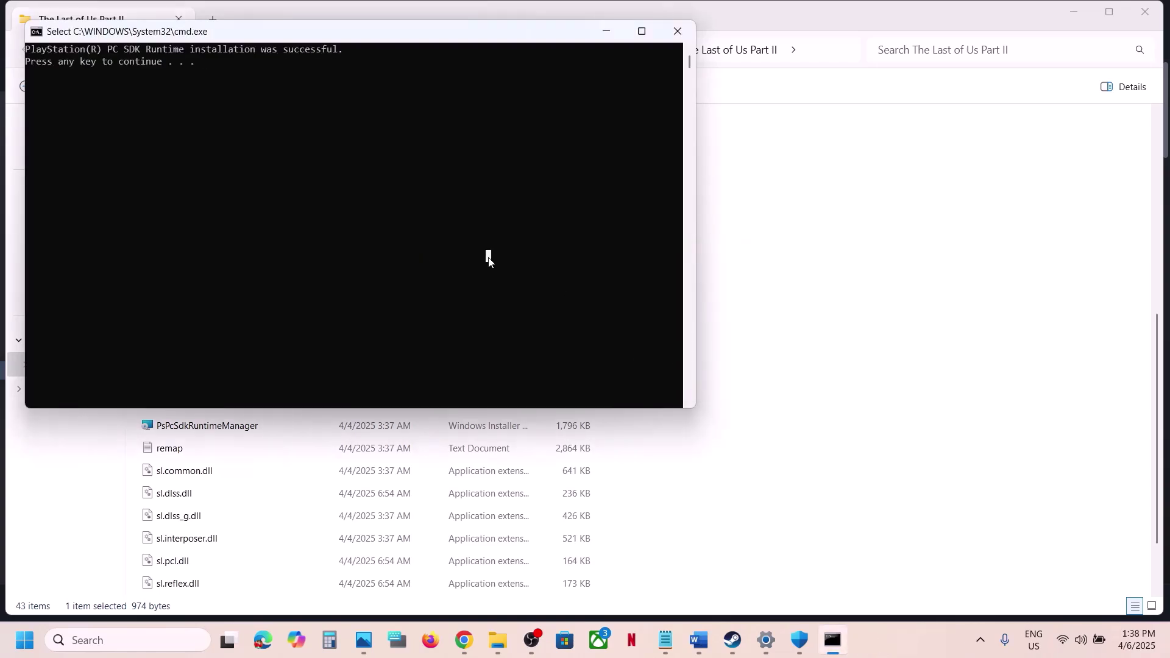
Run the PsPcSdkRuntimeInstaller setup, then the PsPcSdkRuntimeManager setup, from the game folder
key("Return")
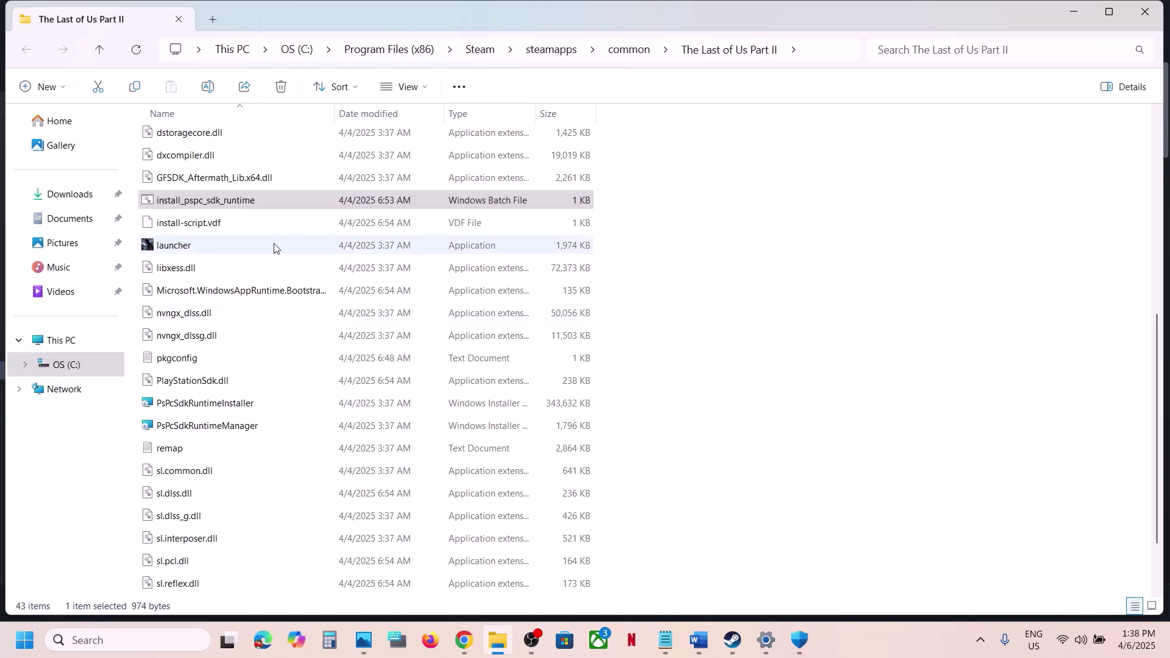
scroll(256, 332, "down", 2)
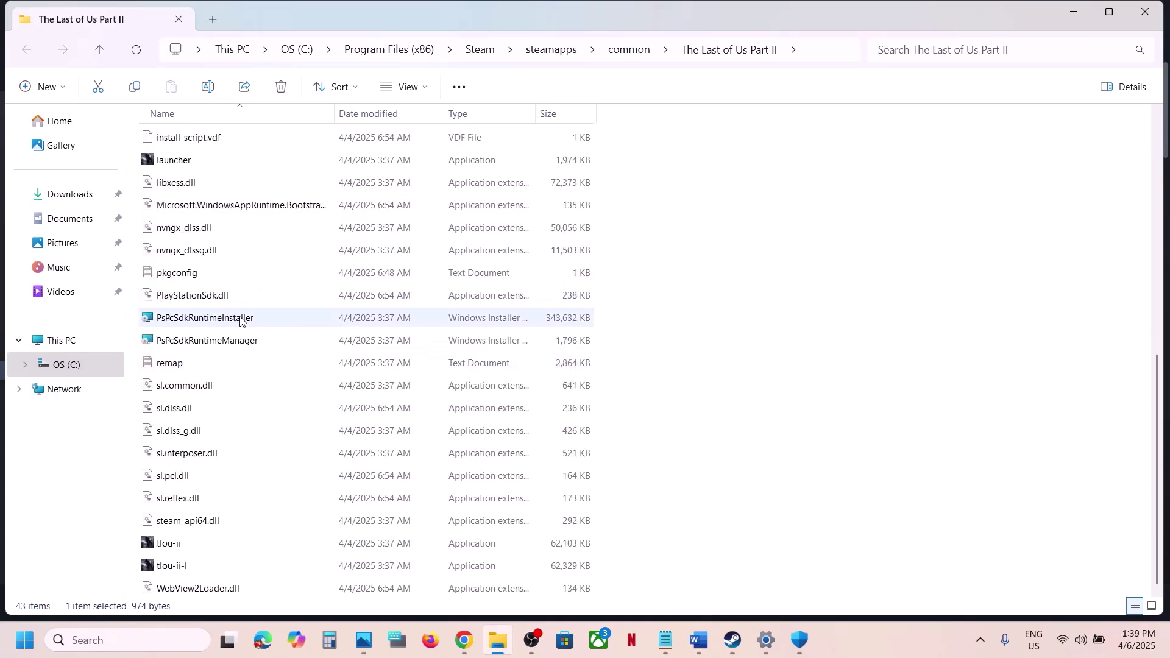
left_click(243, 321)
left_click(232, 345)
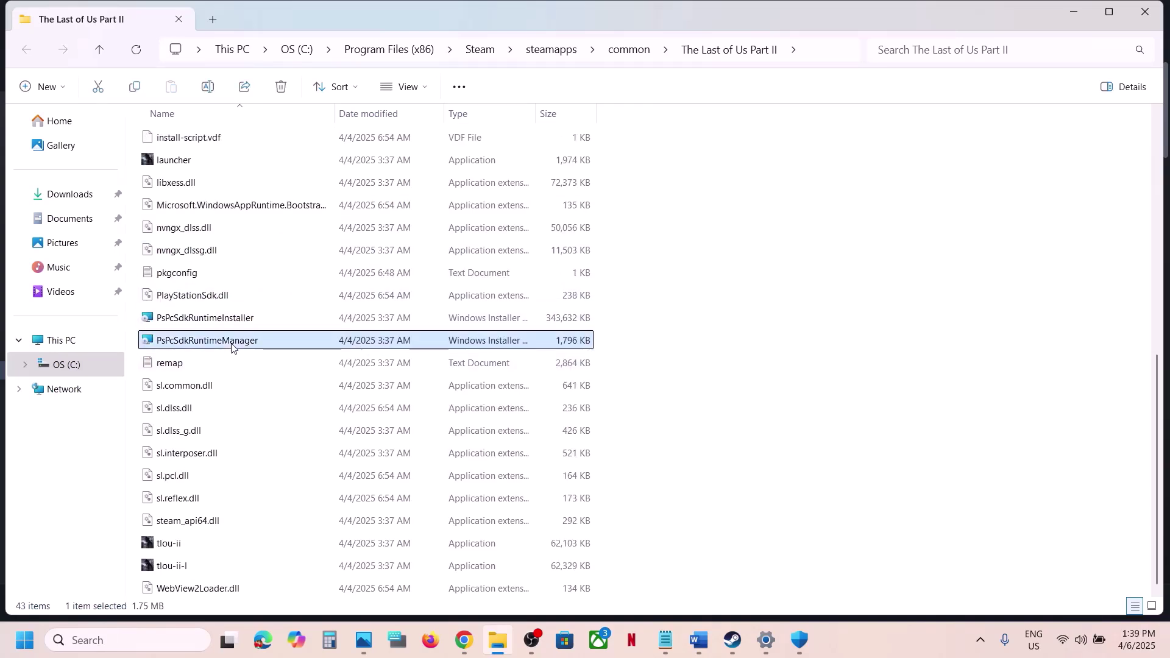
left_click(232, 321)
double_click(239, 322)
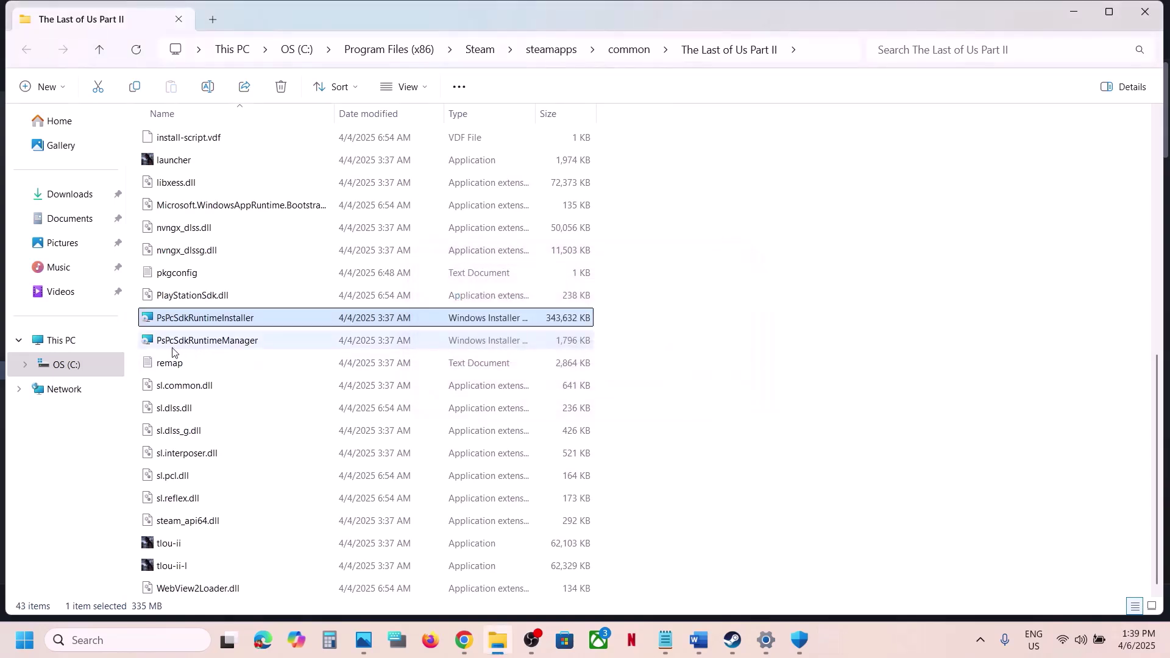
left_click(197, 346)
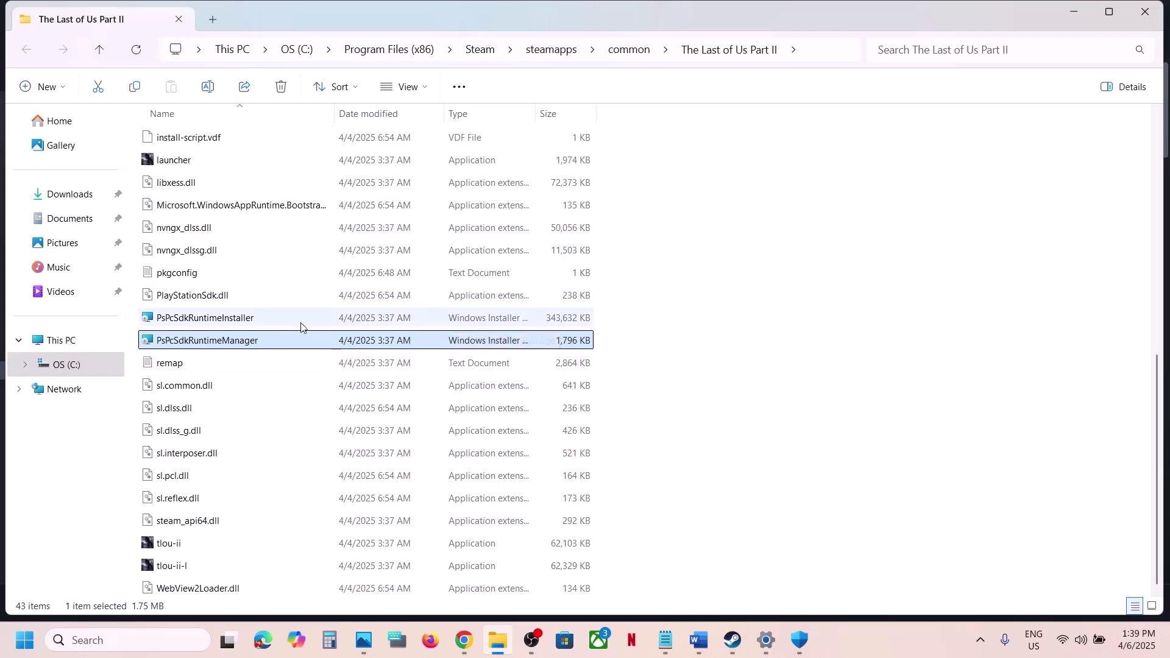
double_click(252, 334)
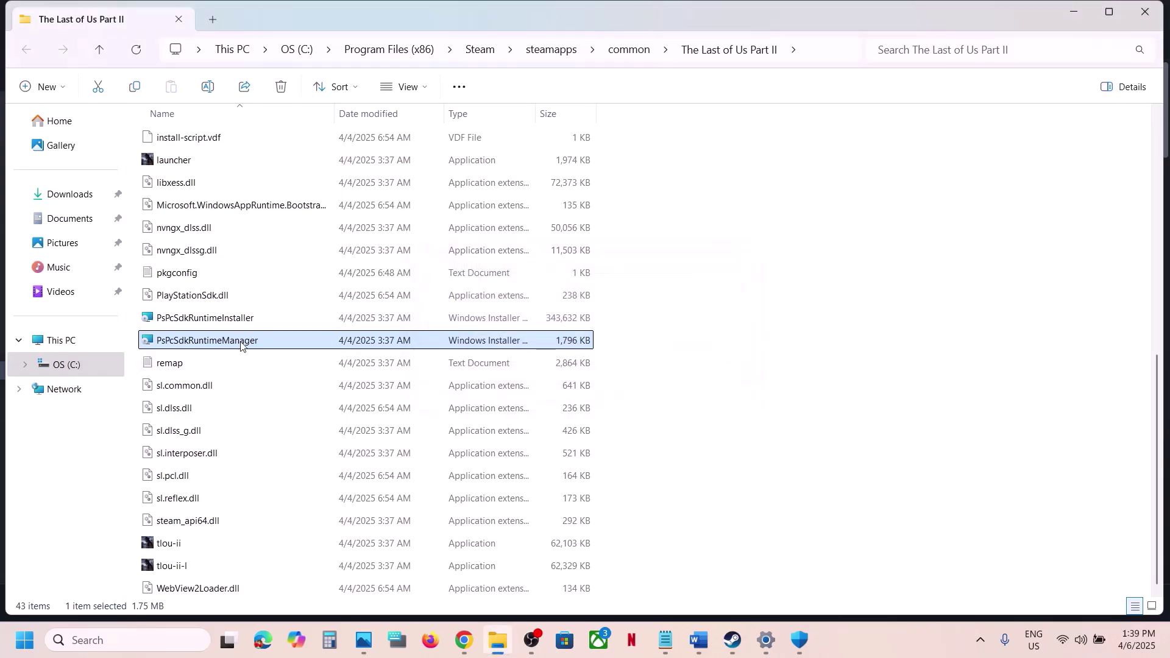
Mark the 'Verify the game files' step in the Word instructions
left_click(736, 648)
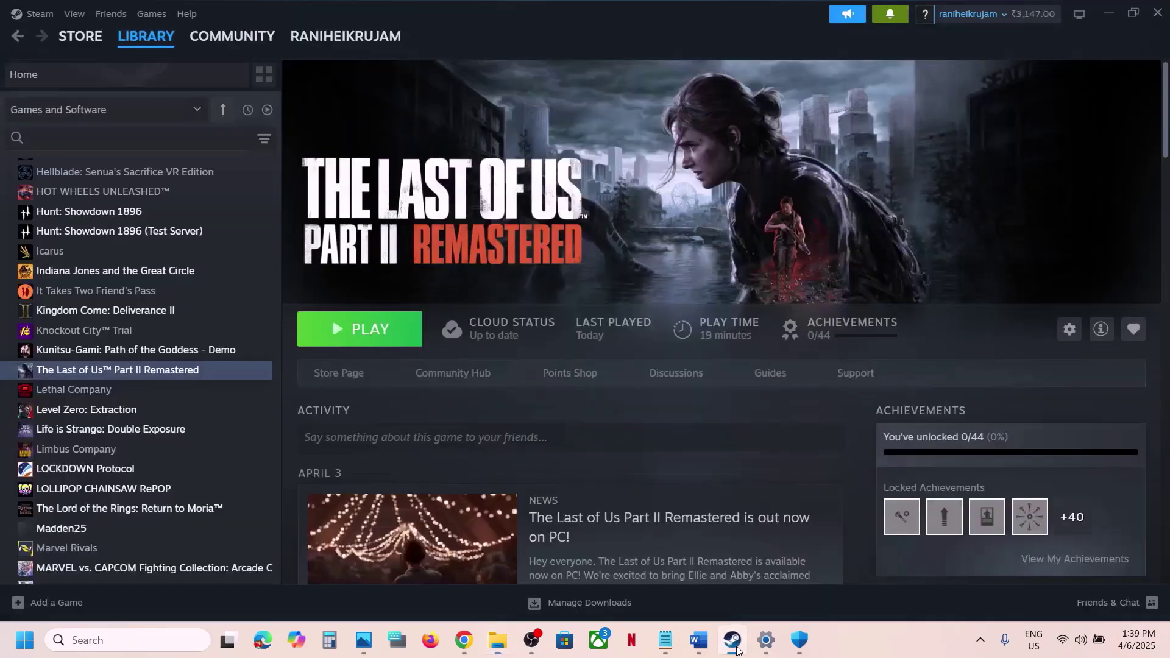
left_click(698, 640)
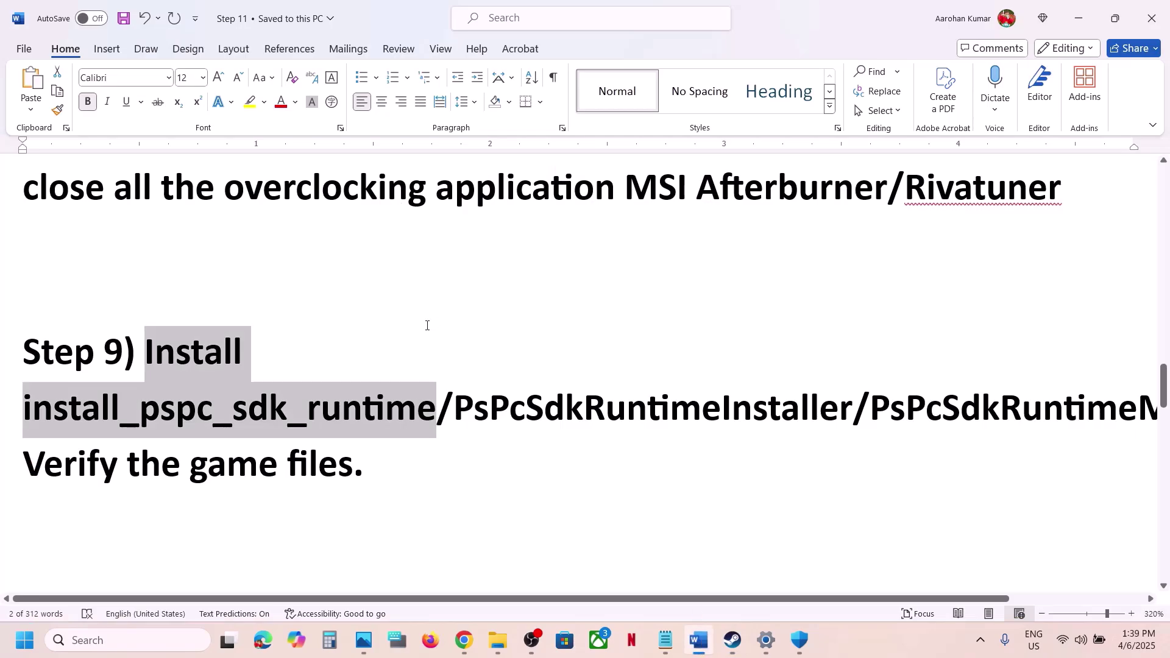
scroll(427, 325, "down", 3)
scroll(427, 326, "up", 3)
triple_click(396, 426)
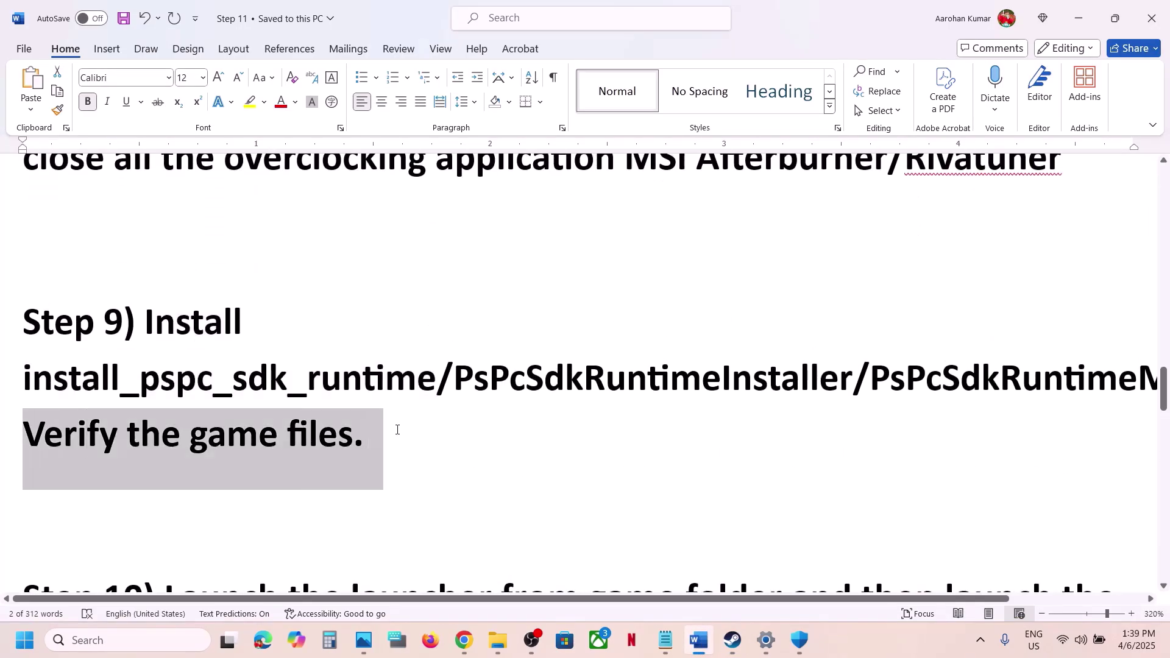
Start Verify integrity of game files under the game's Properties > Installed Files
left_click(733, 639)
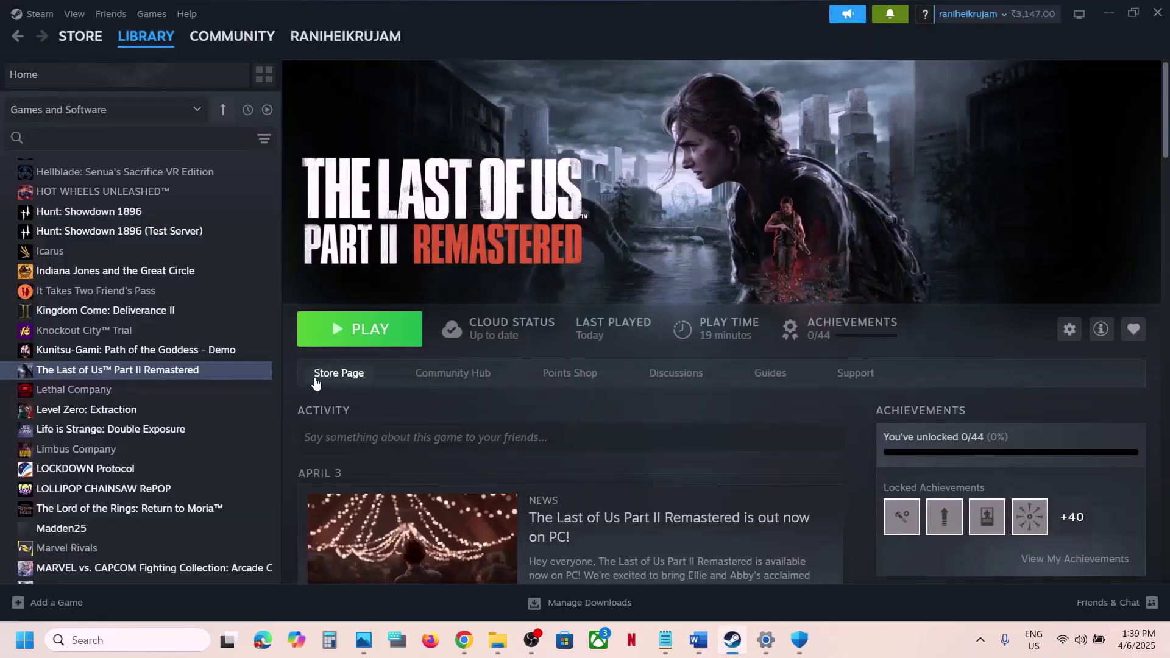
right_click(168, 369)
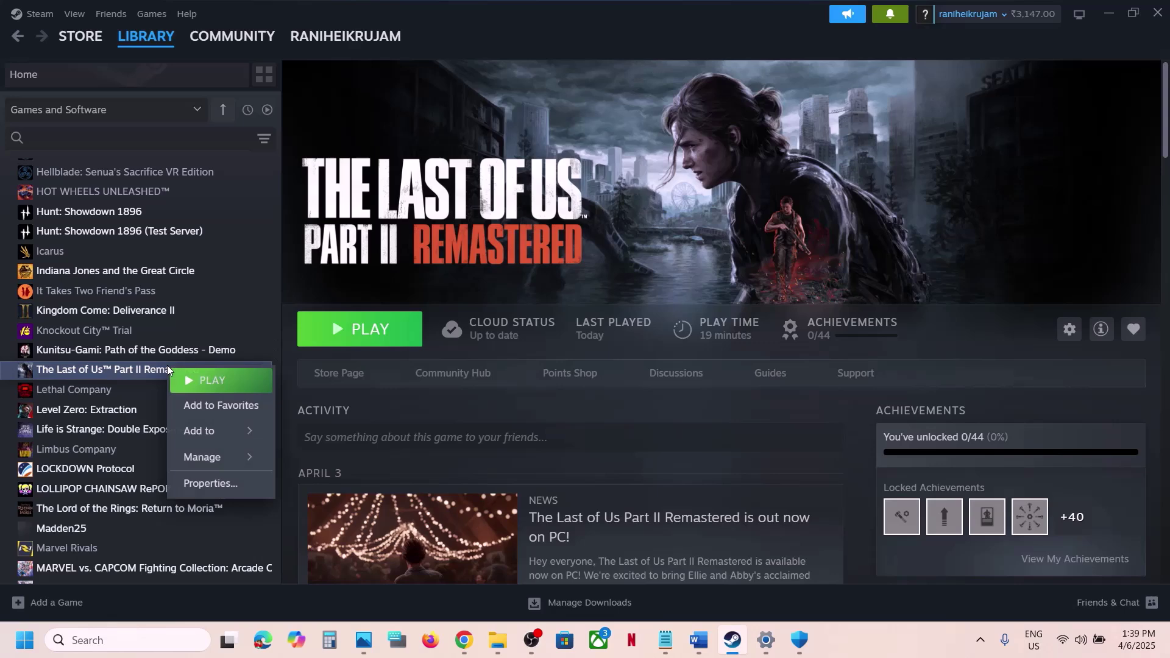
left_click(225, 483)
left_click(316, 247)
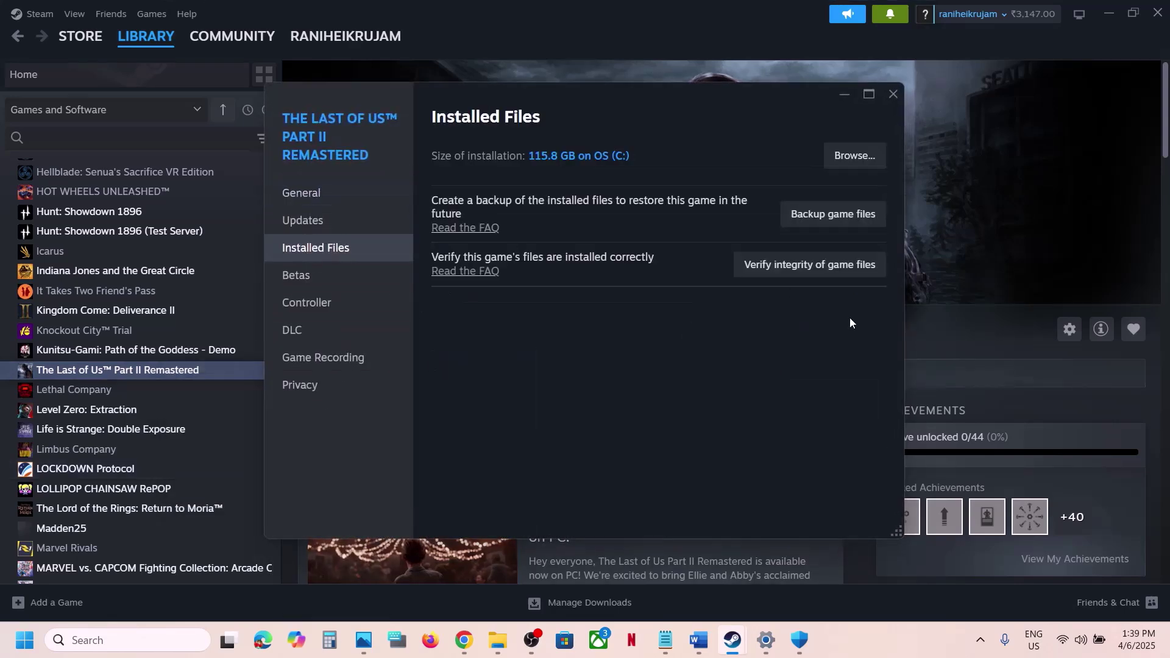
left_click(802, 276)
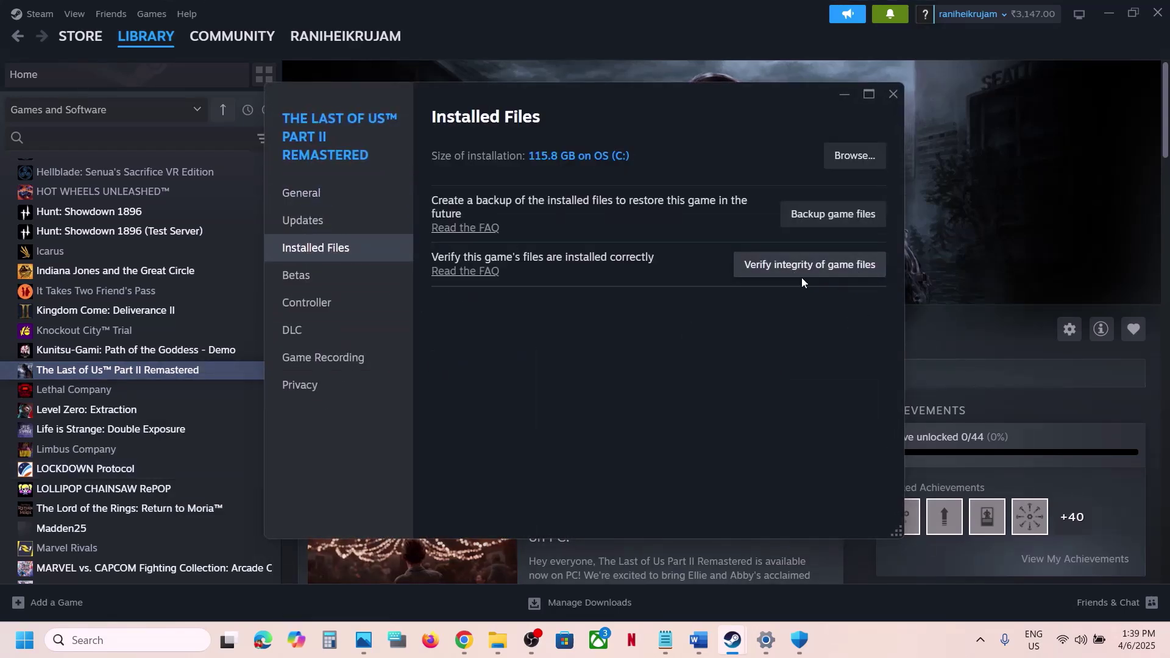
left_click(833, 273)
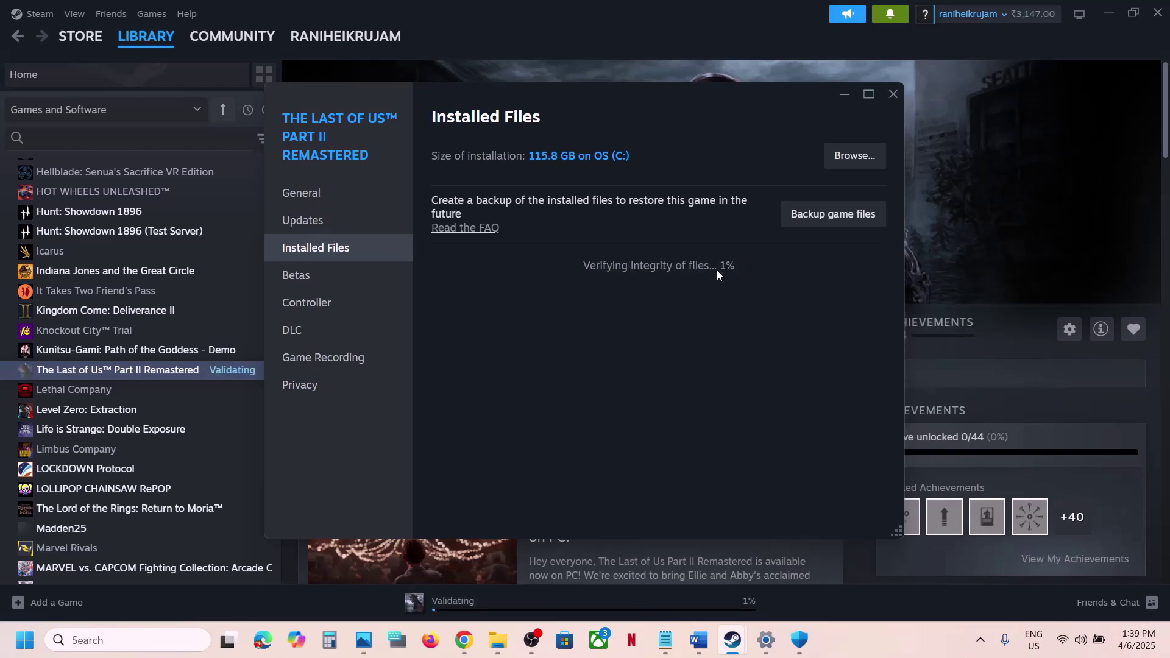
left_click(919, 279)
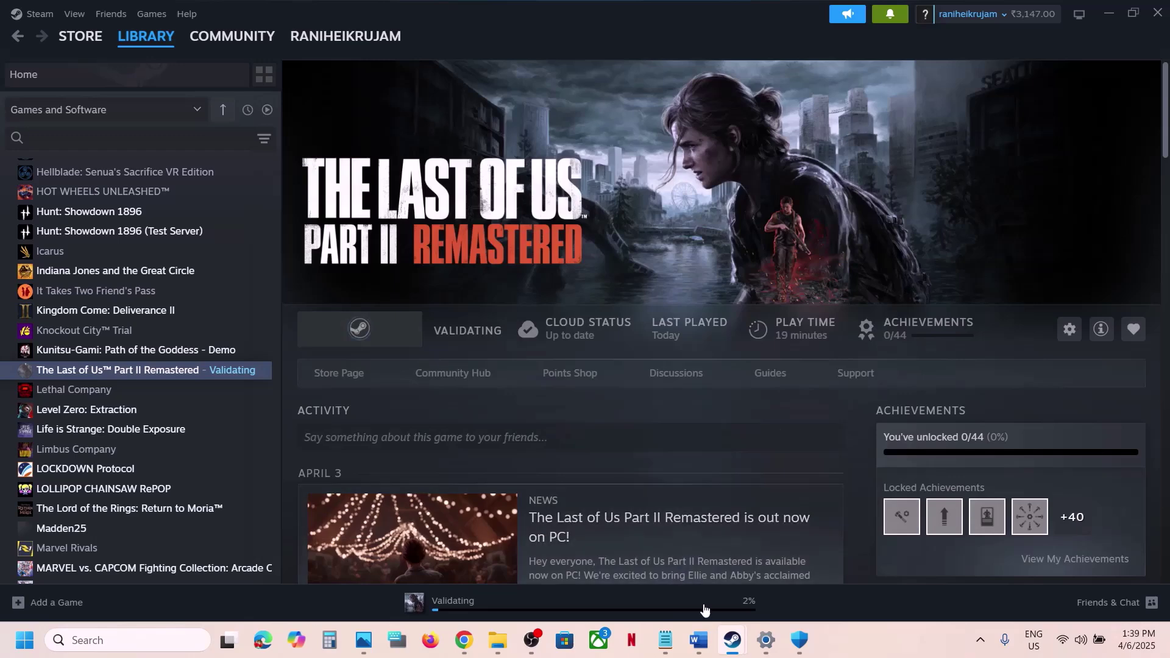
left_click(702, 638)
scroll(364, 334, "down", 3)
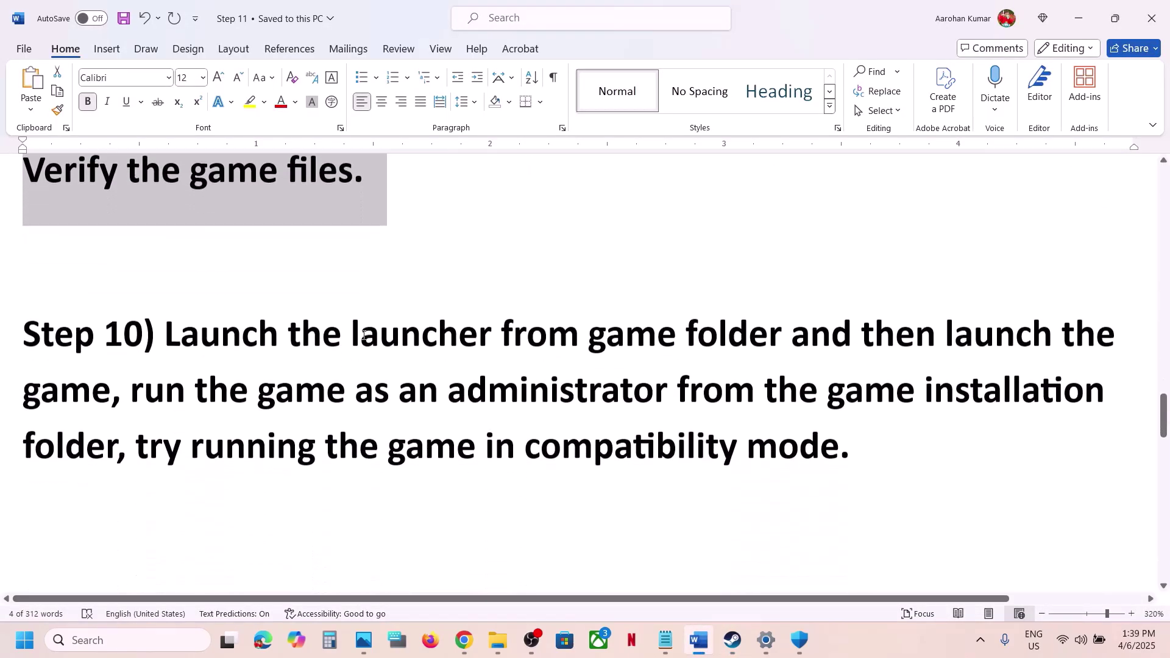
Highlight Step 10's launcher instruction, then browse The Last of Us Part II's local files
left_click_drag(223, 323, 772, 337)
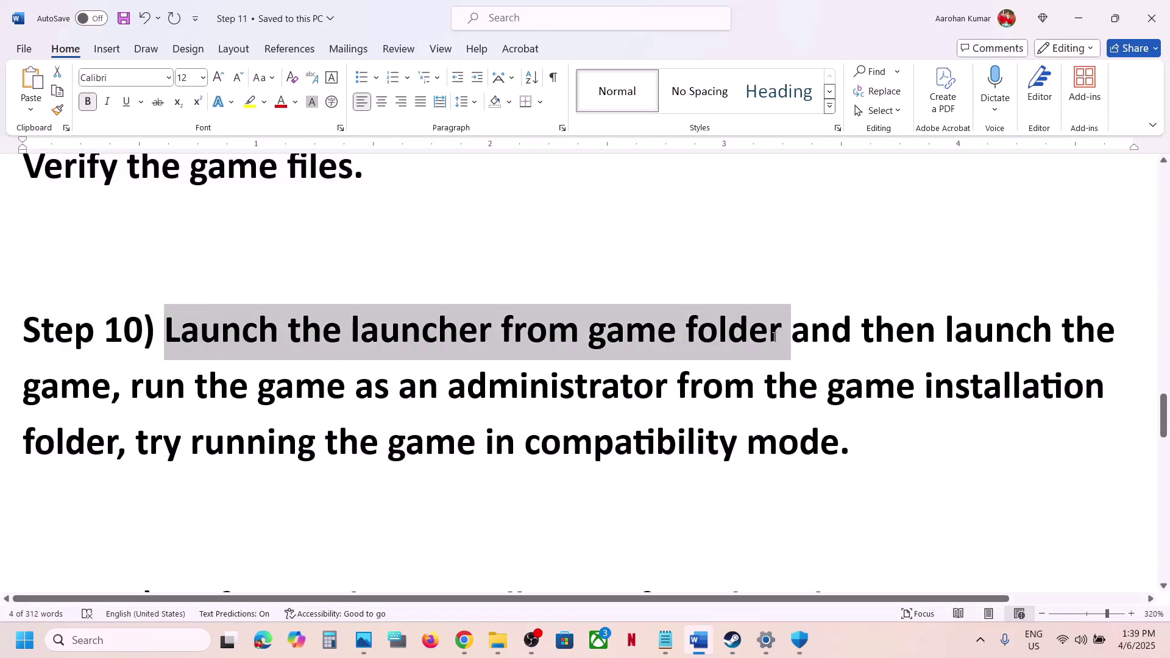
left_click(733, 639)
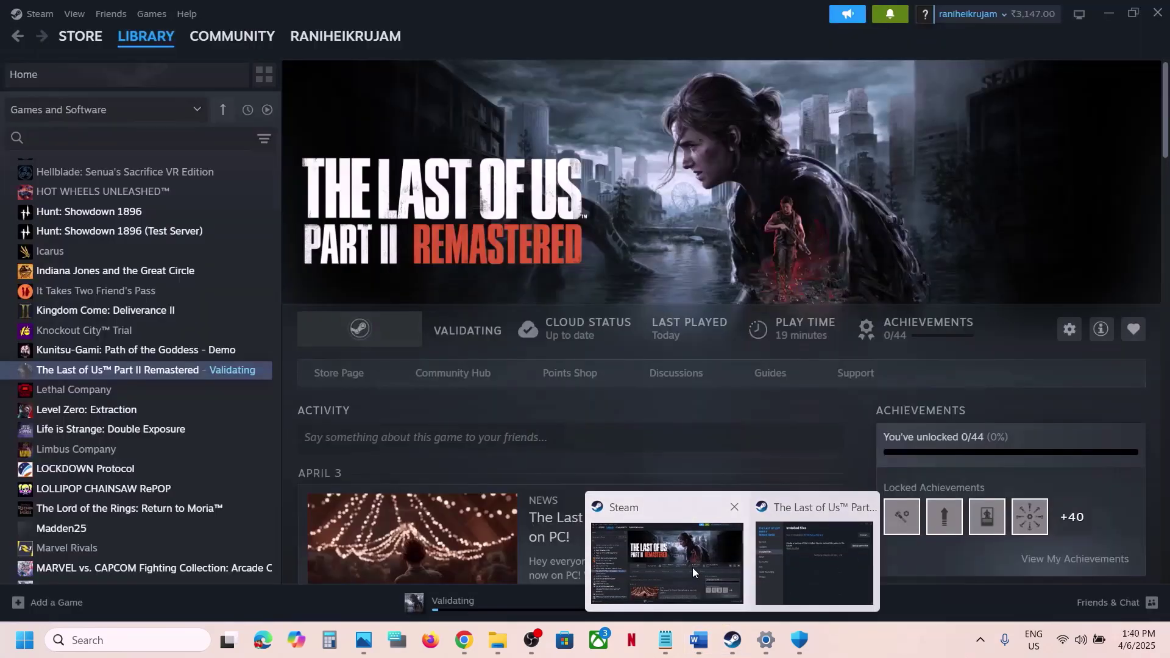
left_click(692, 568)
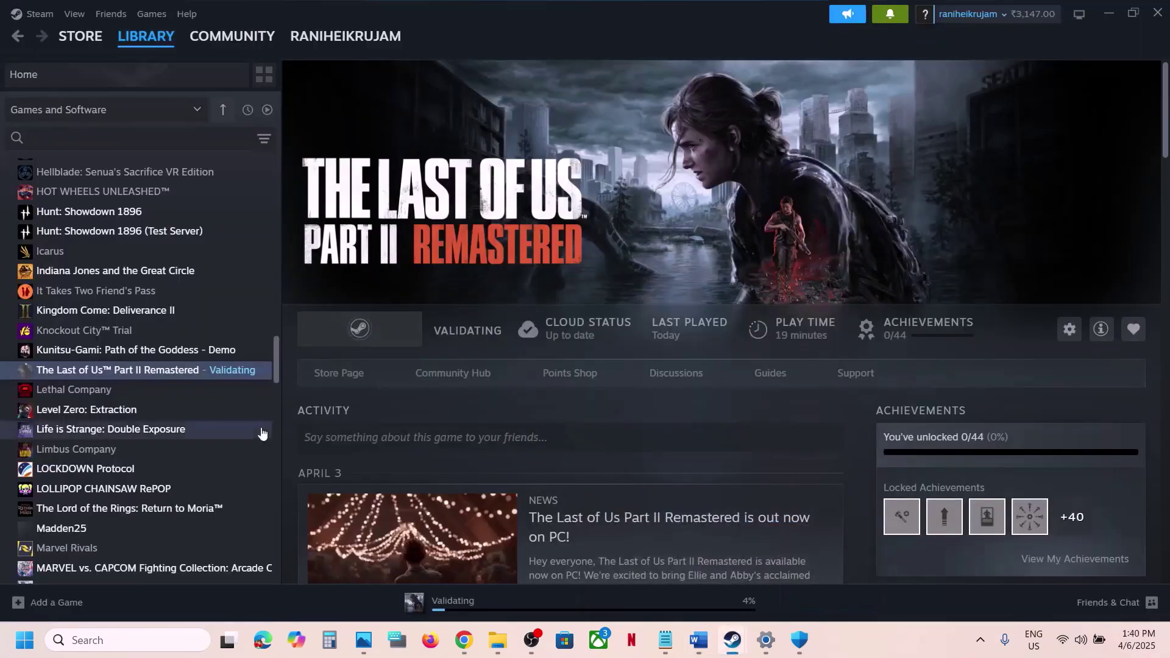
right_click(202, 375)
mouse_move(237, 431)
left_click(381, 468)
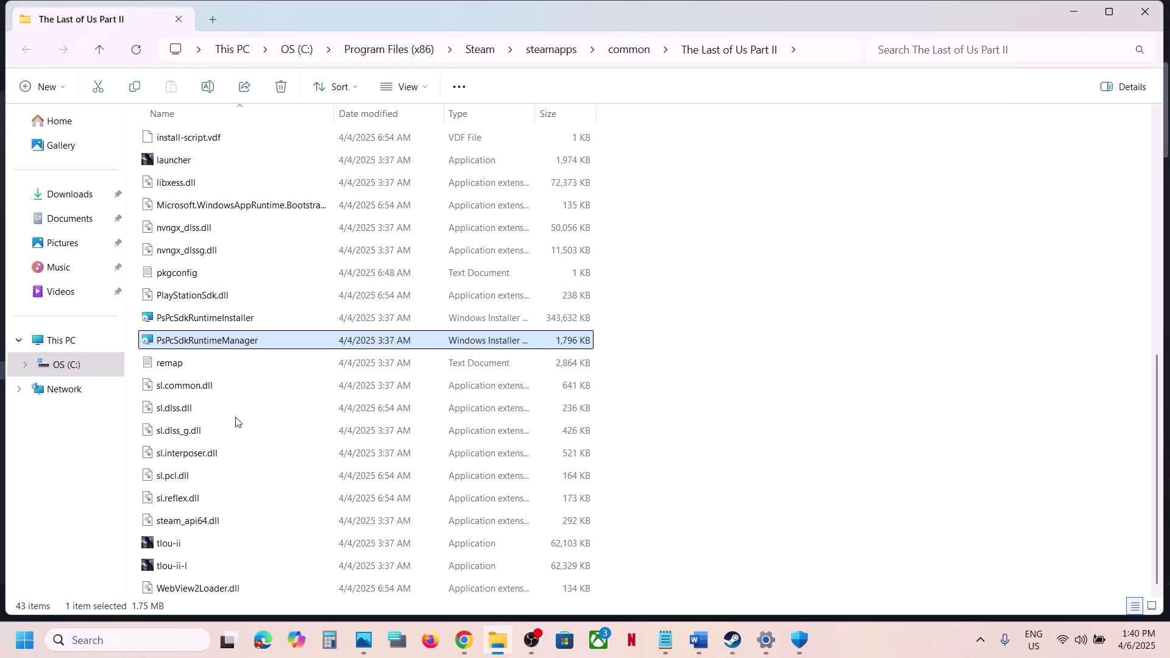
Minimize Word and select the launcher, then the tlou-ii executable, in the game folder
left_click(690, 645)
left_click(691, 645)
scroll(254, 303, "up", 2)
left_click(212, 246)
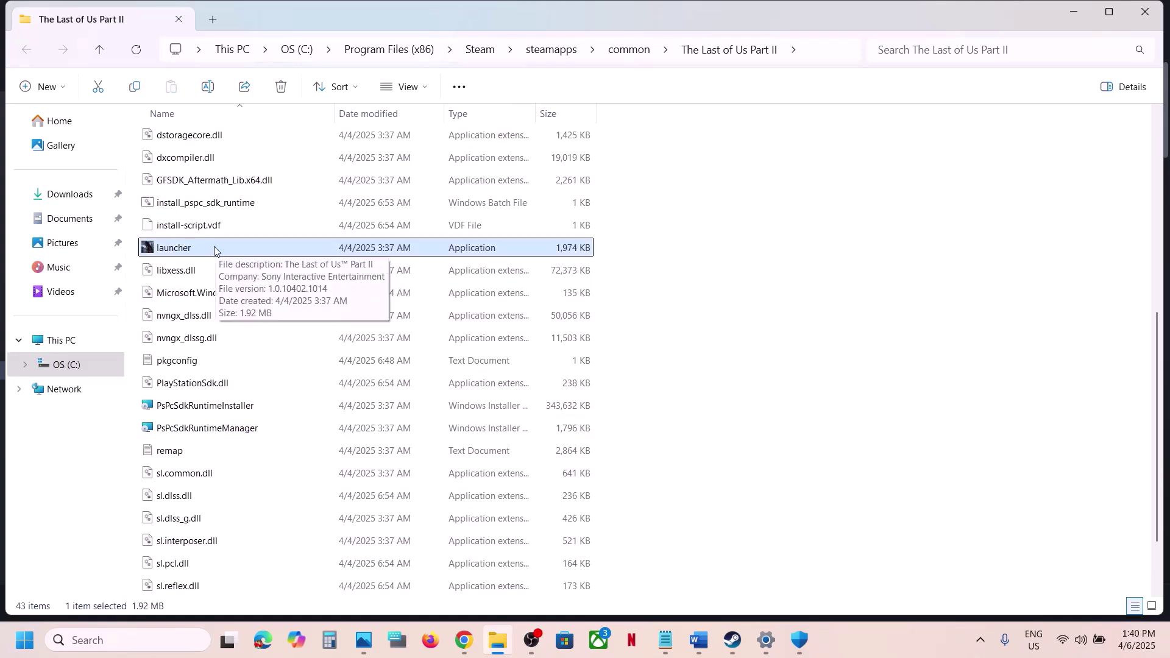
scroll(214, 251, "down", 2)
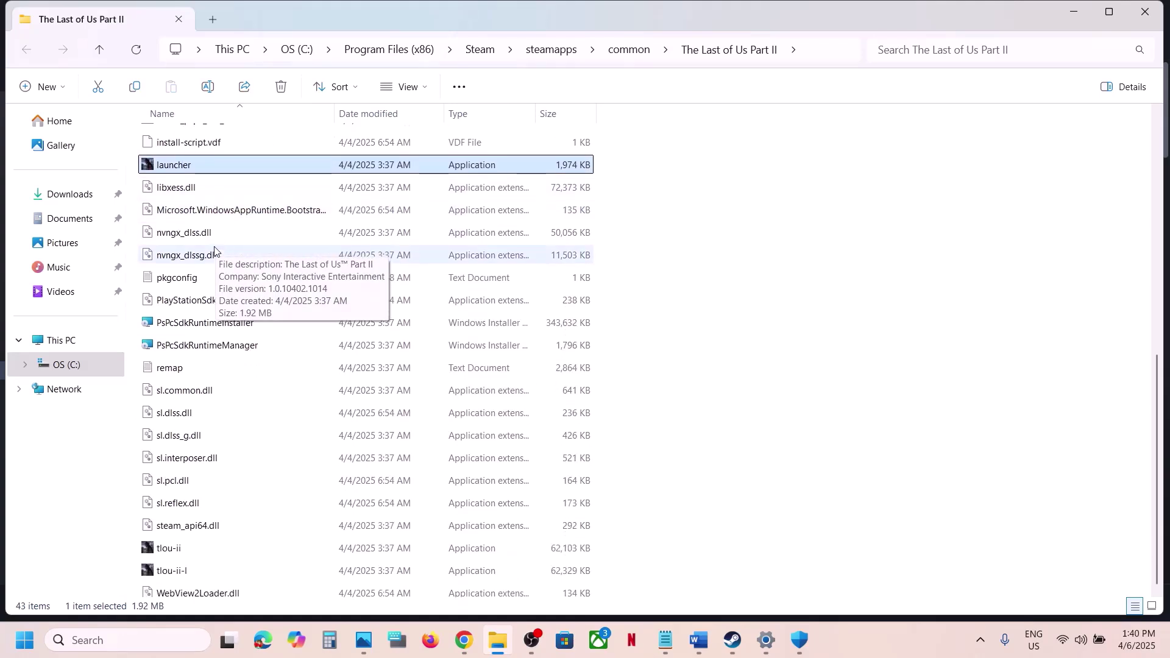
left_click(192, 549)
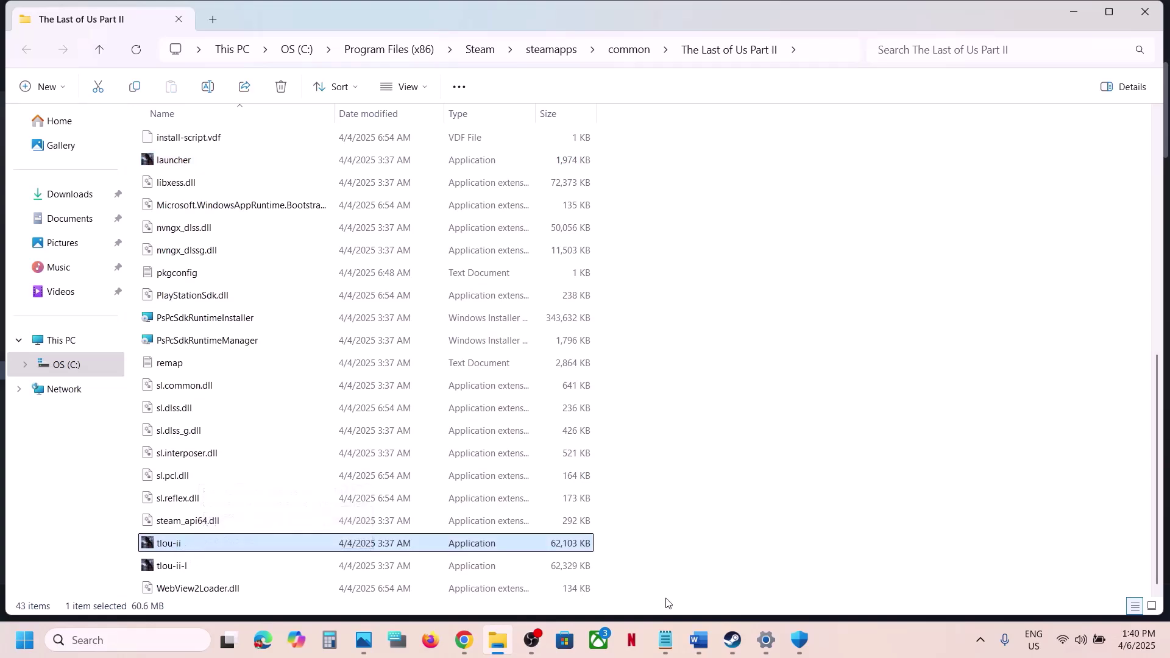
Apply the run-as-administrator setting on tlou-ii's Compatibility tab and close Properties
right_click(194, 545)
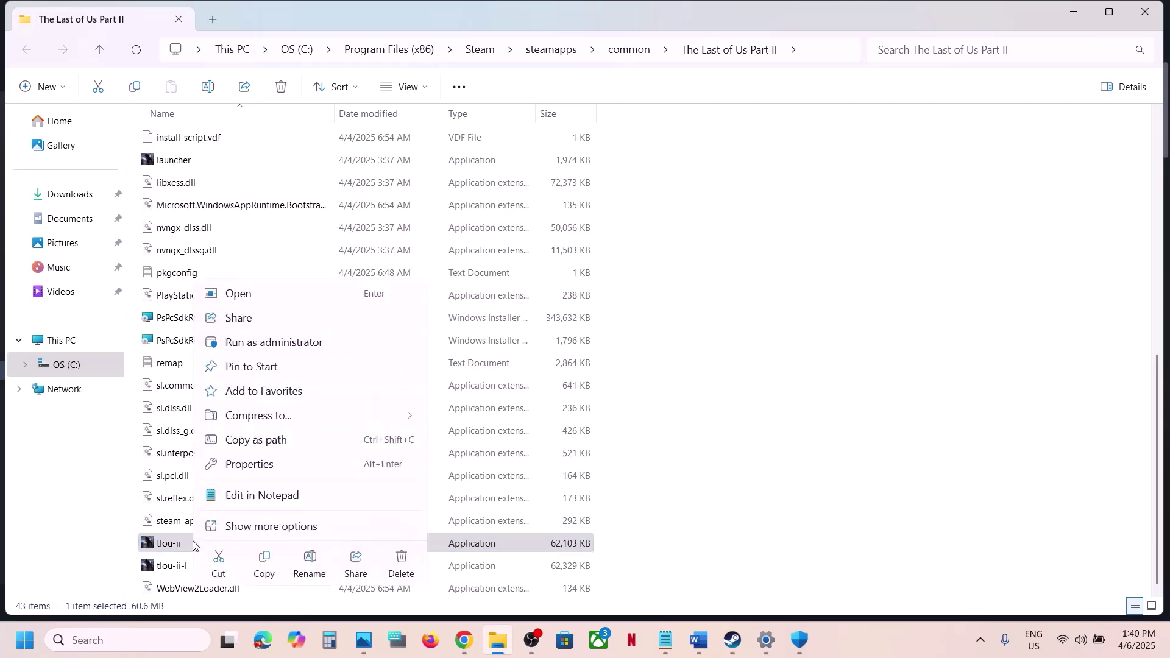
left_click(256, 466)
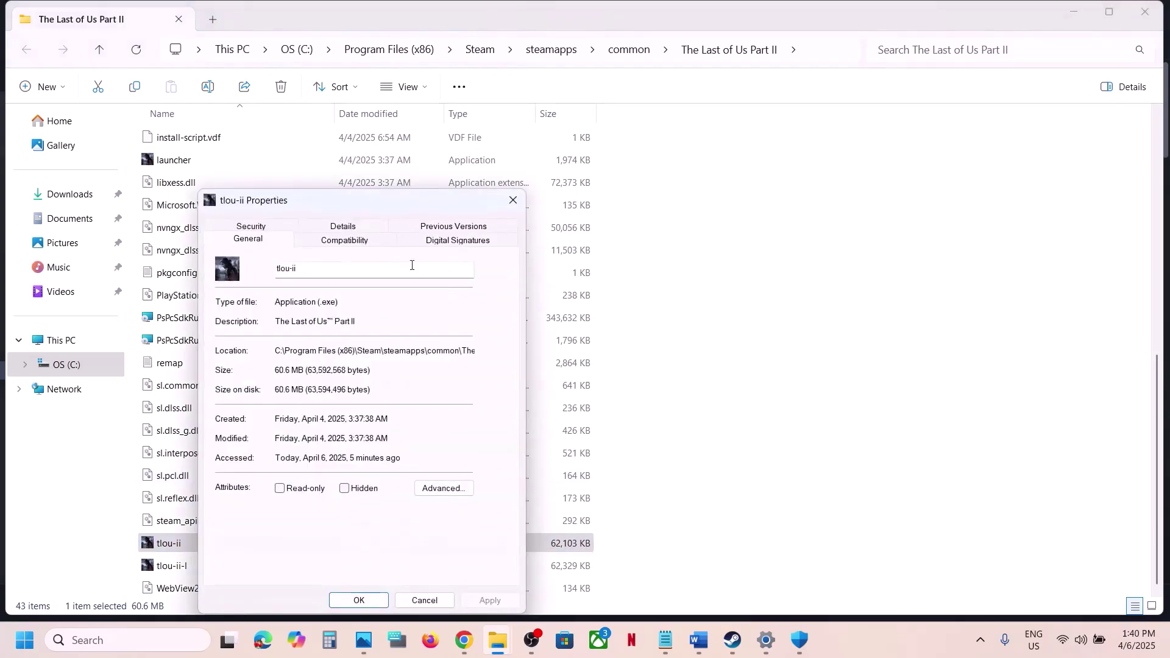
left_click(344, 241)
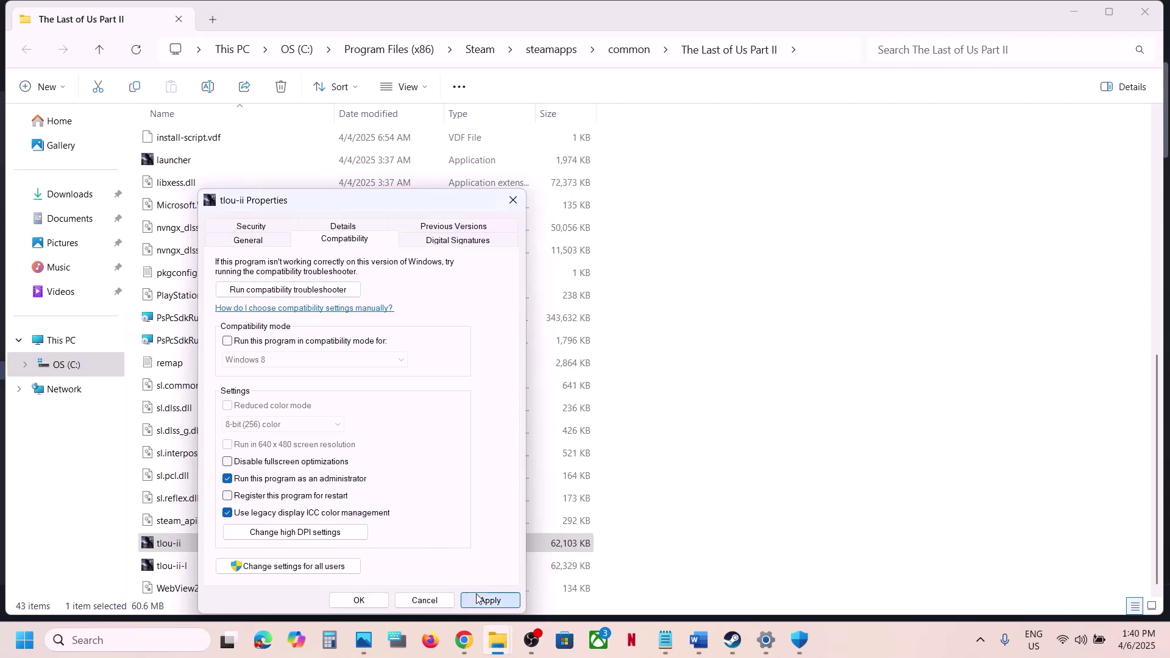
left_click(488, 600)
left_click(360, 600)
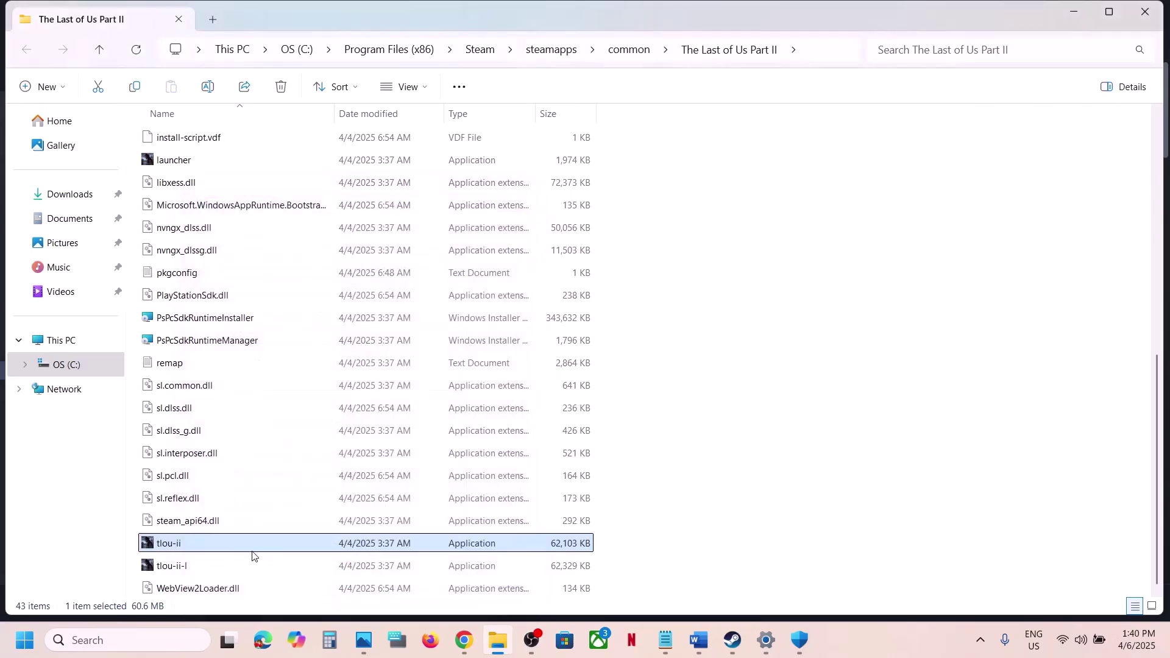
Set tlou-ii to Windows 7 compatibility mode with fullscreen optimizations disabled, and apply
right_click(239, 549)
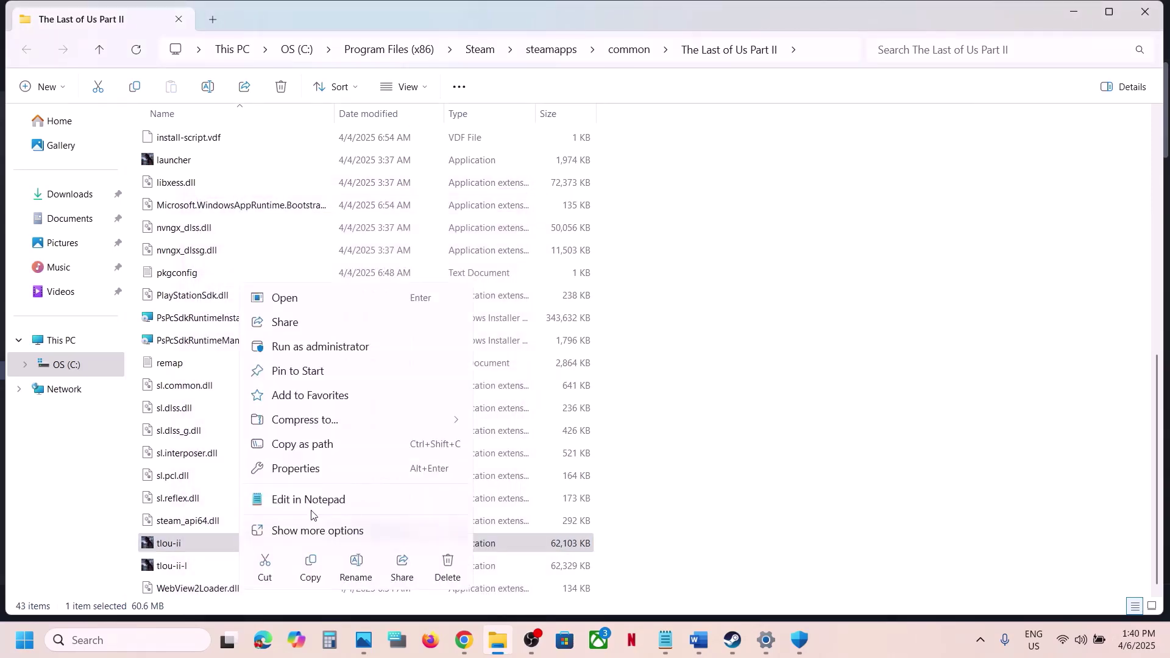
left_click(313, 468)
left_click(368, 243)
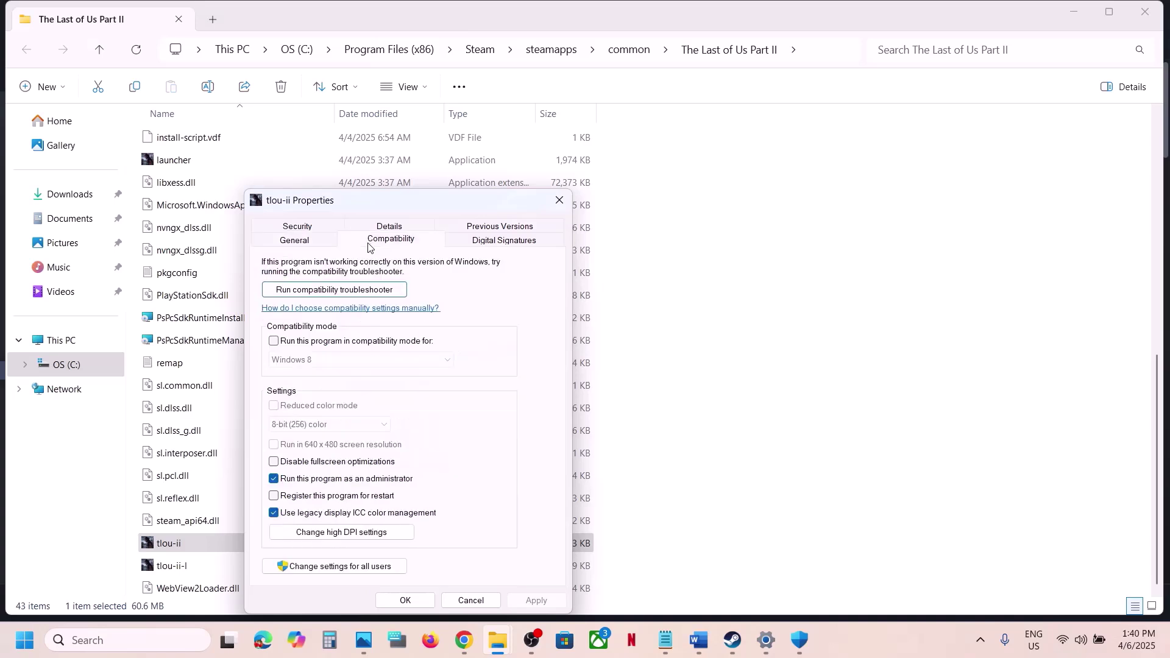
left_click(273, 341)
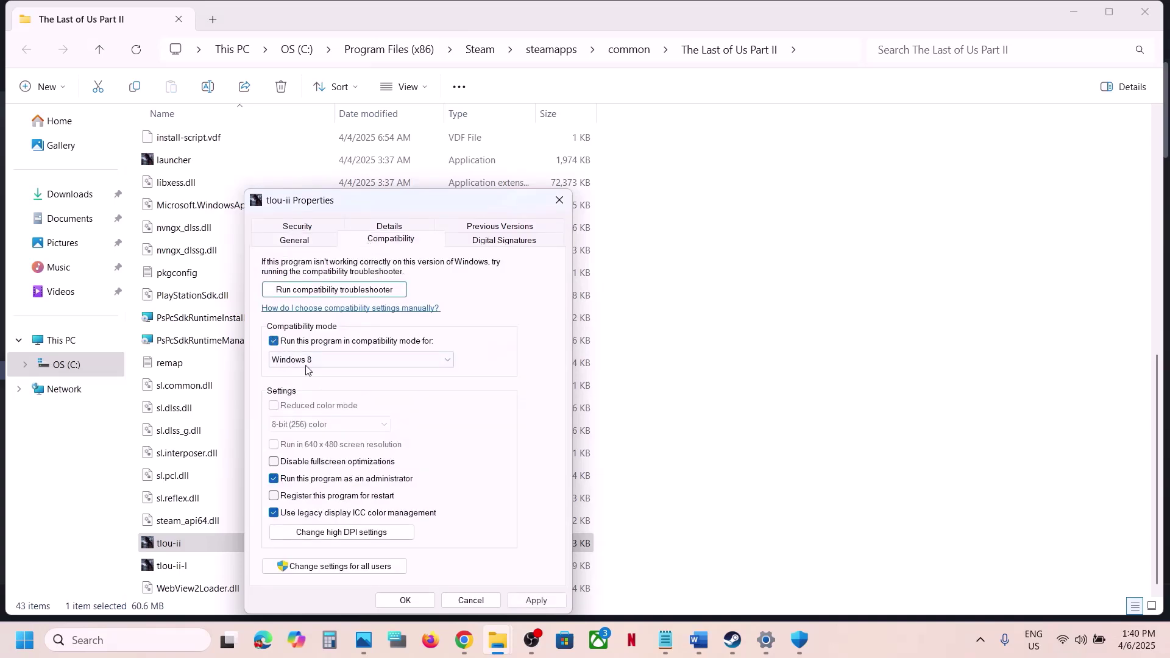
left_click(533, 600)
left_click(317, 360)
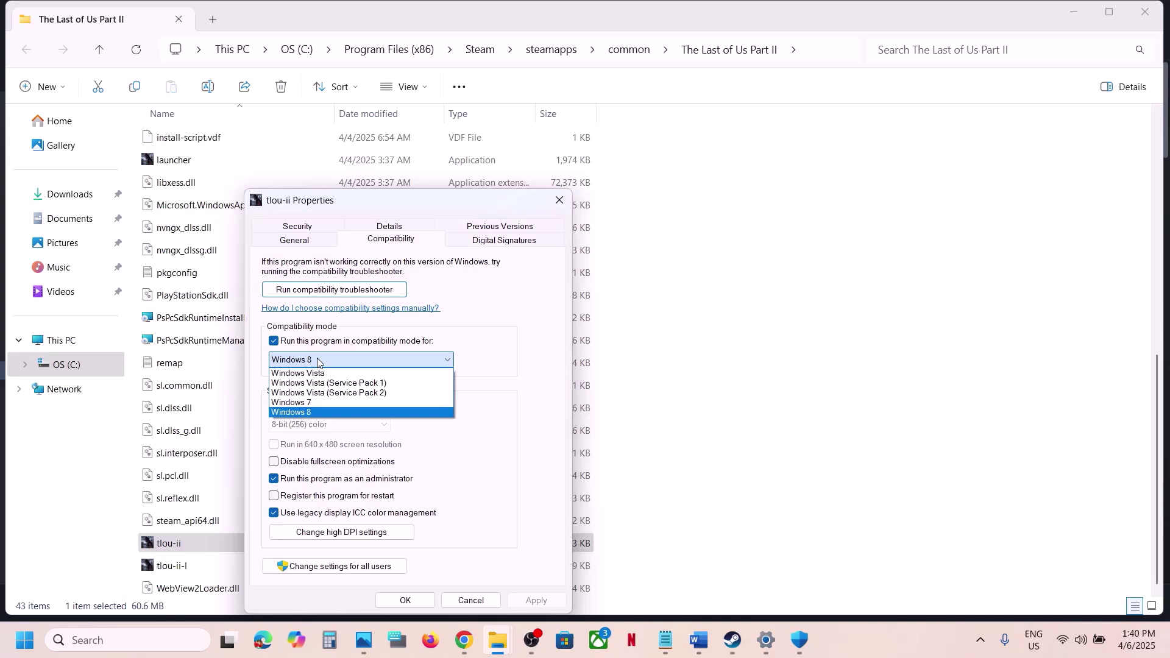
left_click(310, 403)
left_click(536, 600)
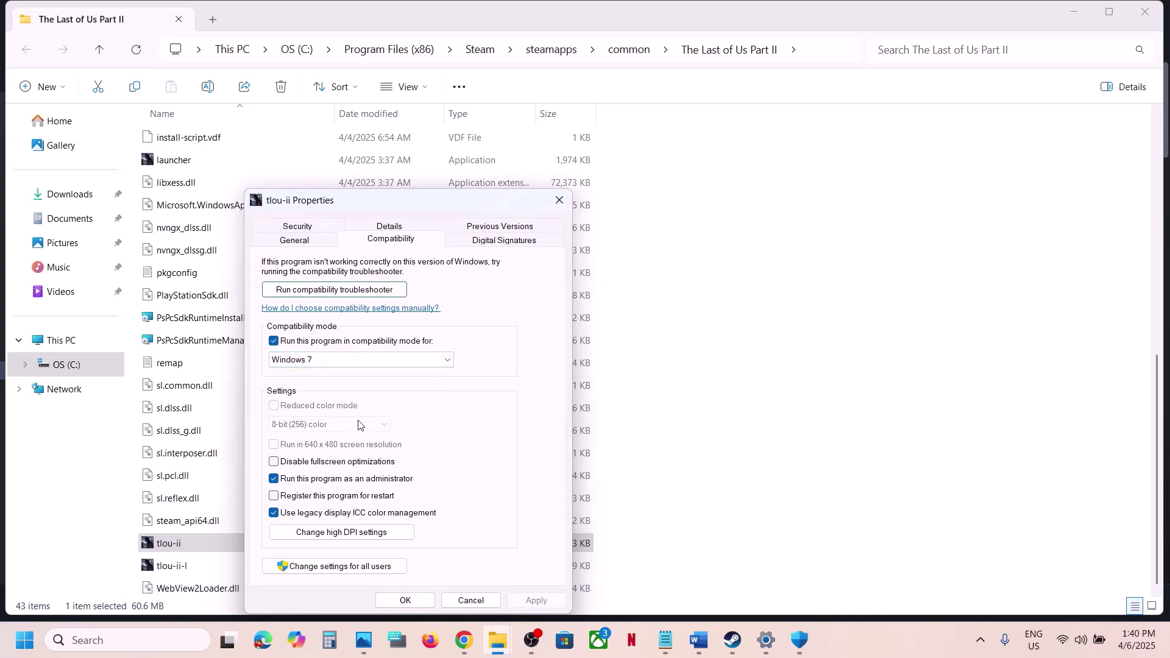
left_click(274, 462)
left_click(536, 599)
left_click(405, 600)
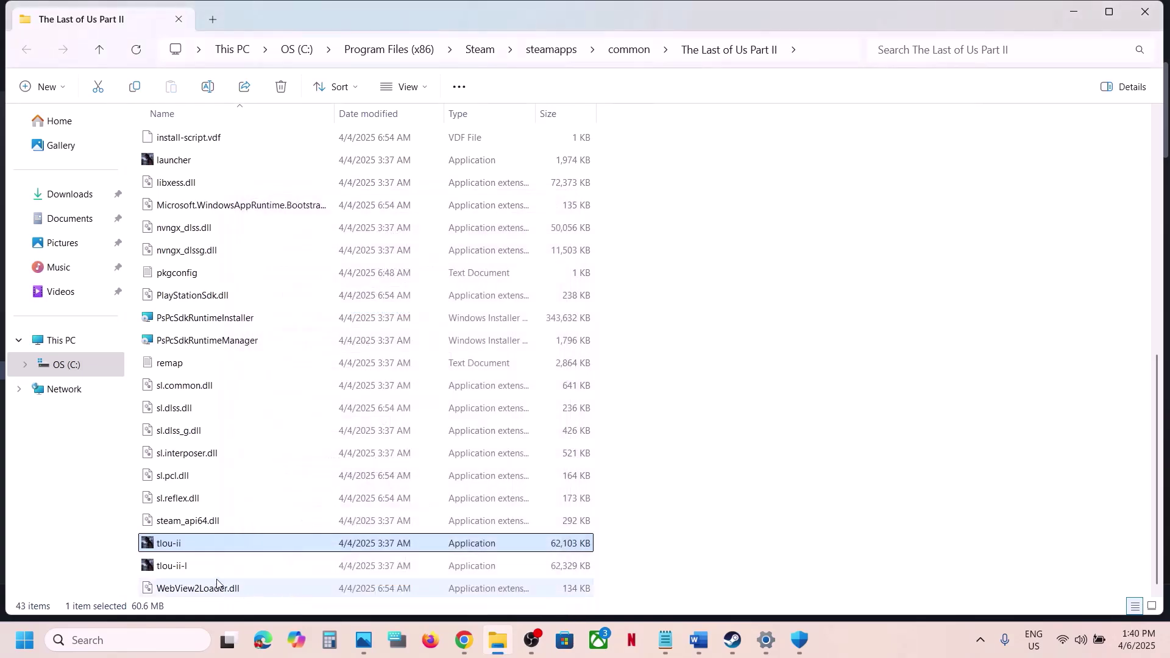
Reopen tlou-ii's properties, turn compatibility mode back off, and apply
left_click(196, 575)
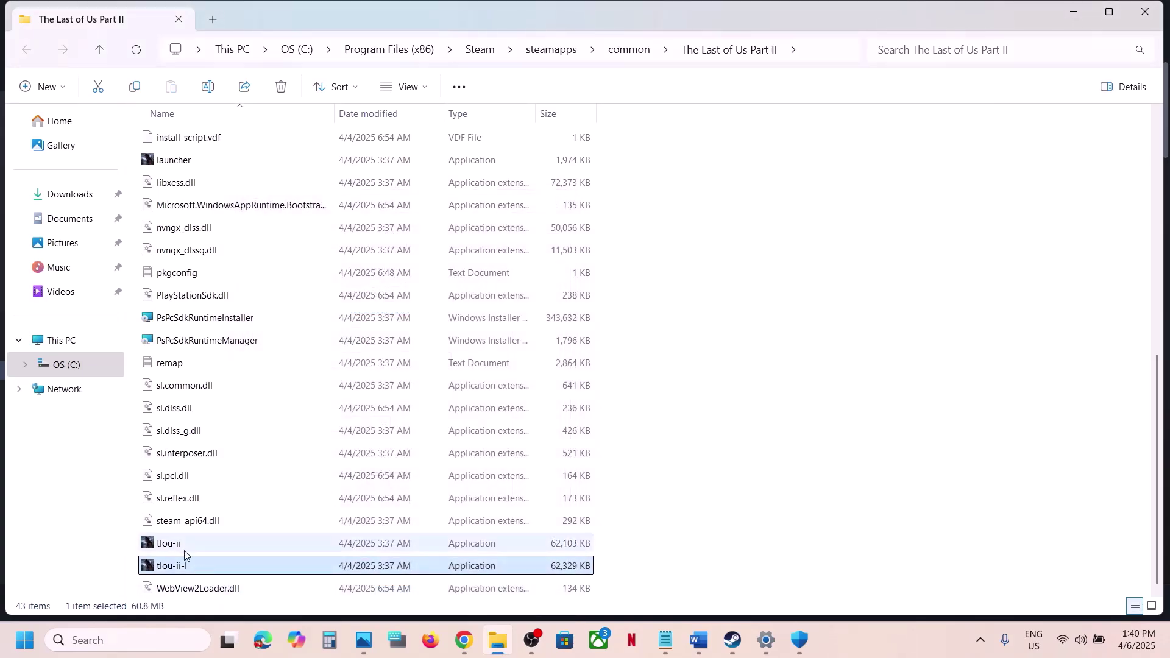
right_click(182, 553)
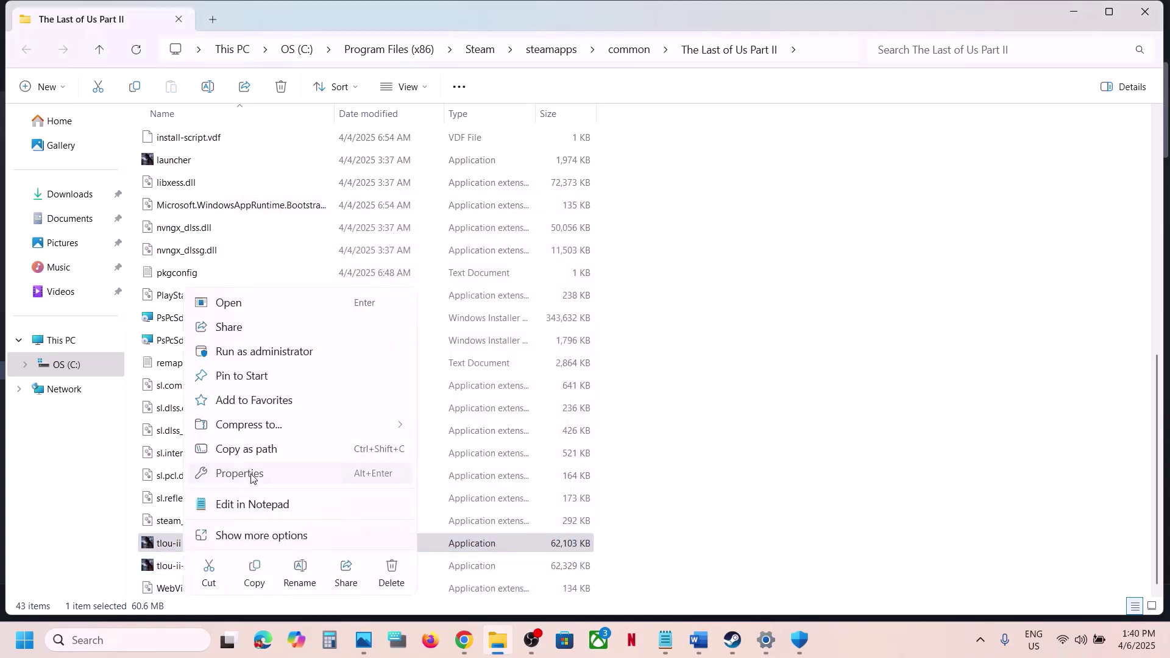
left_click(243, 474)
left_click(327, 242)
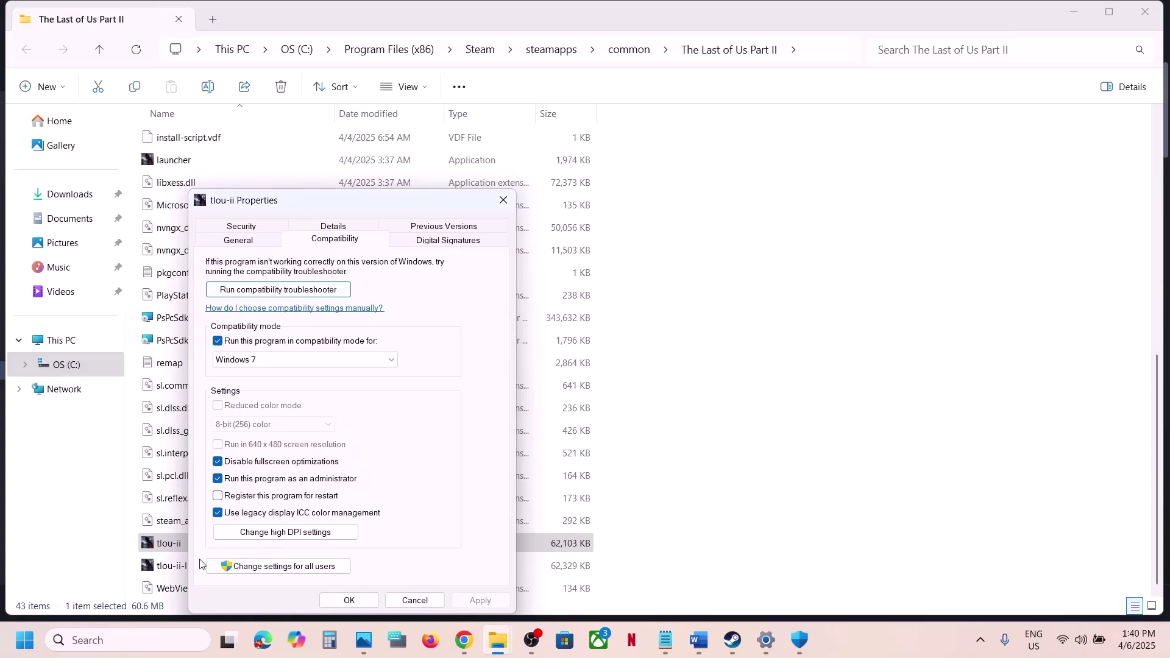
left_click(218, 341)
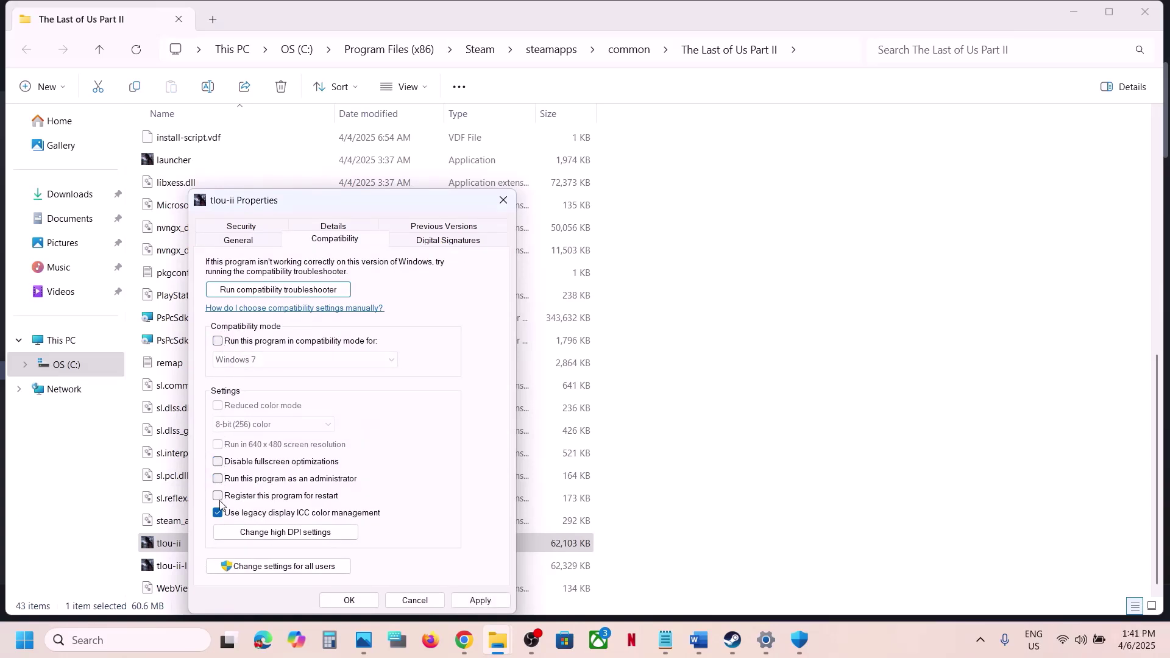
left_click(482, 600)
left_click(365, 602)
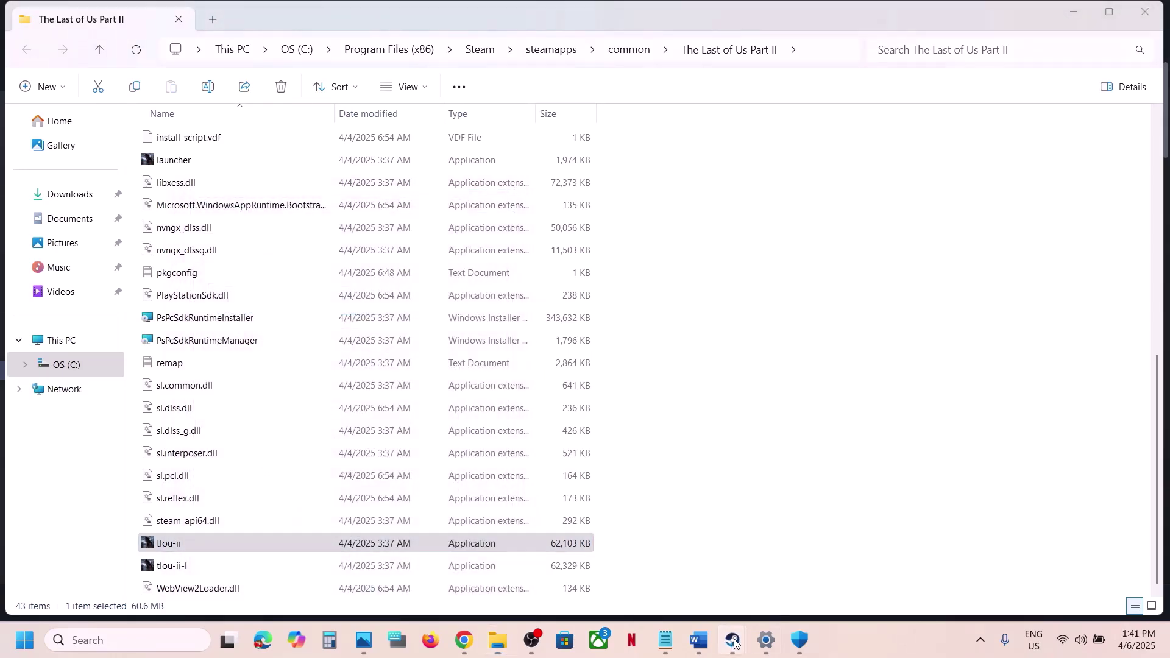
Return from Steam to the Word guide and scroll down to Step 11
mouse_move(733, 640)
left_click(693, 585)
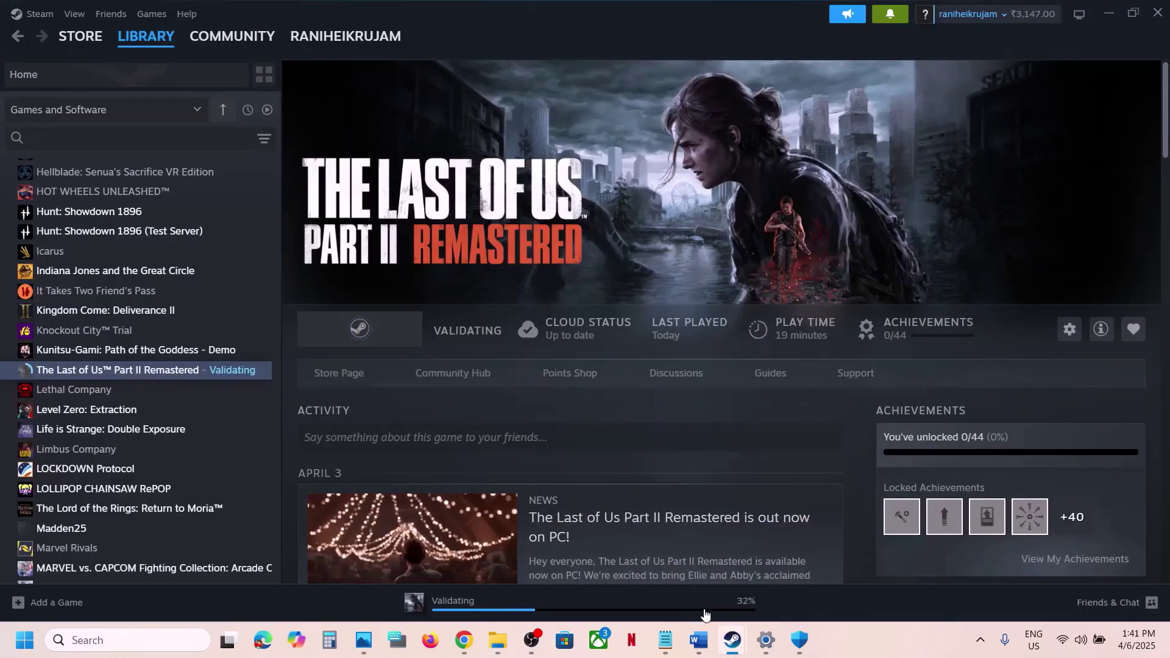
left_click(699, 639)
scroll(486, 406, "down", 4)
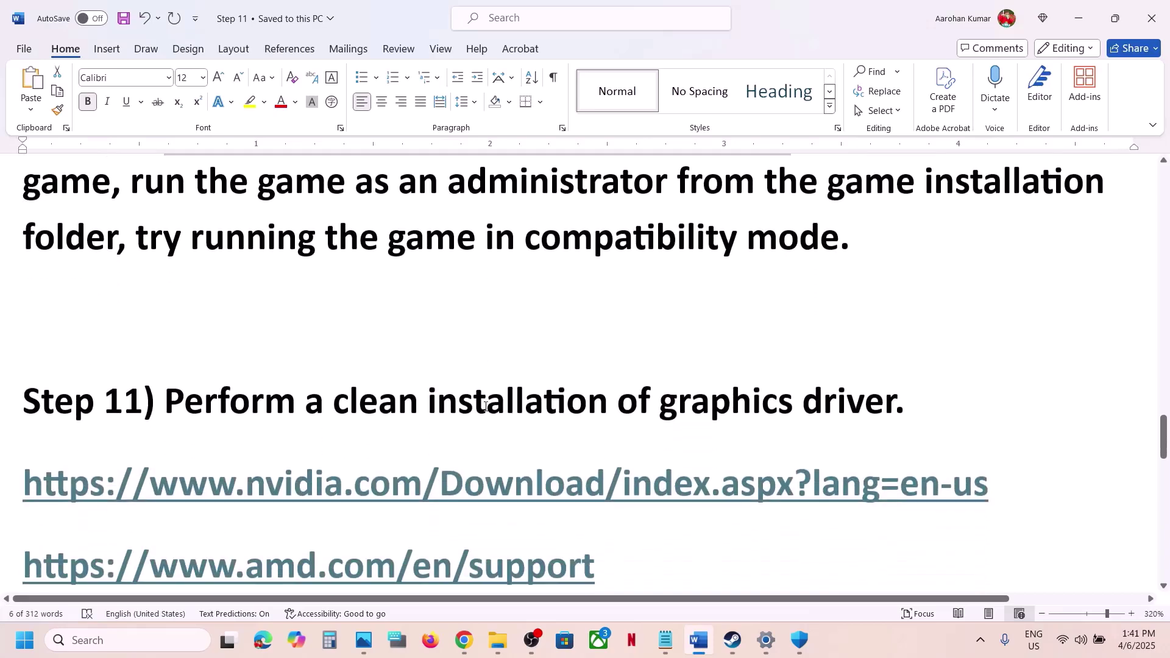
Highlight the Step 11 clean driver install heading and its NVIDIA and AMD links
left_click_drag(203, 323, 893, 332)
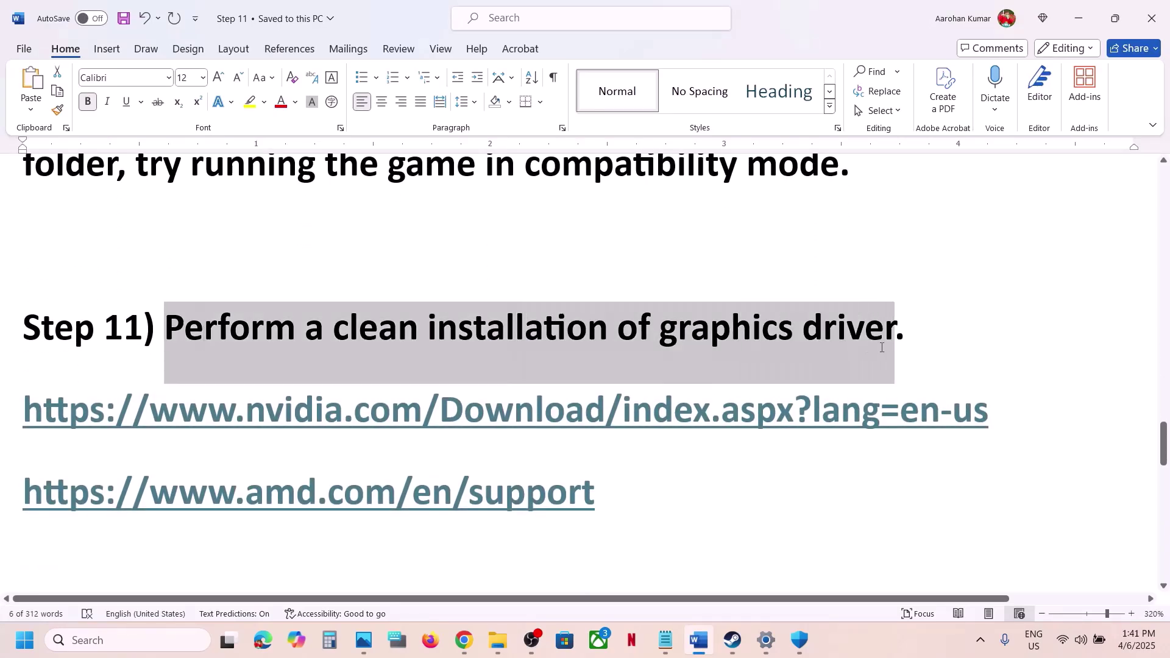
left_click_drag(177, 409, 617, 421)
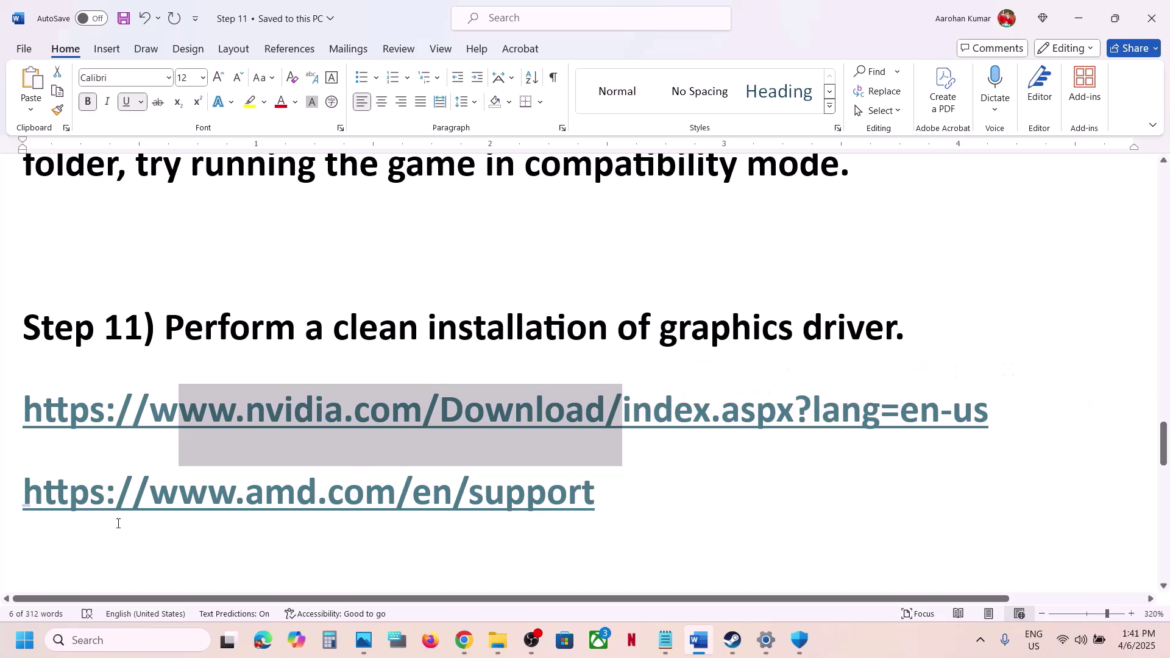
left_click_drag(116, 492, 431, 496)
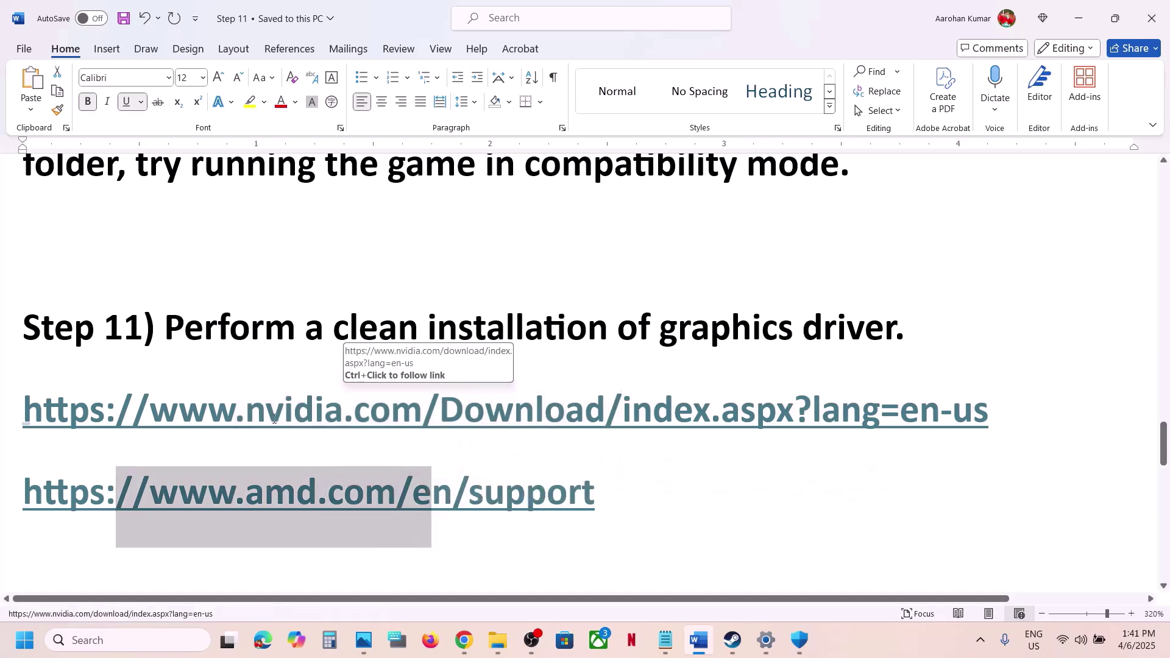
left_click_drag(265, 415, 544, 420)
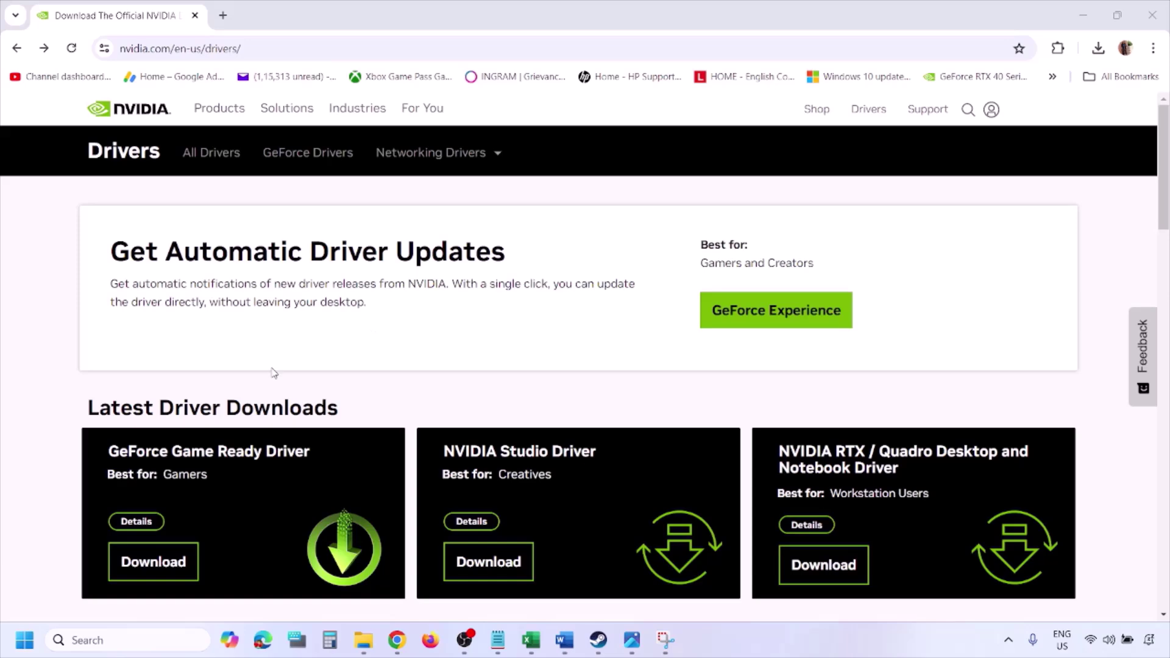
Search NVIDIA's Manual Driver Search for GeForce RTX 3050 Laptop GPU drivers on Windows 11
scroll(274, 373, "down", 8)
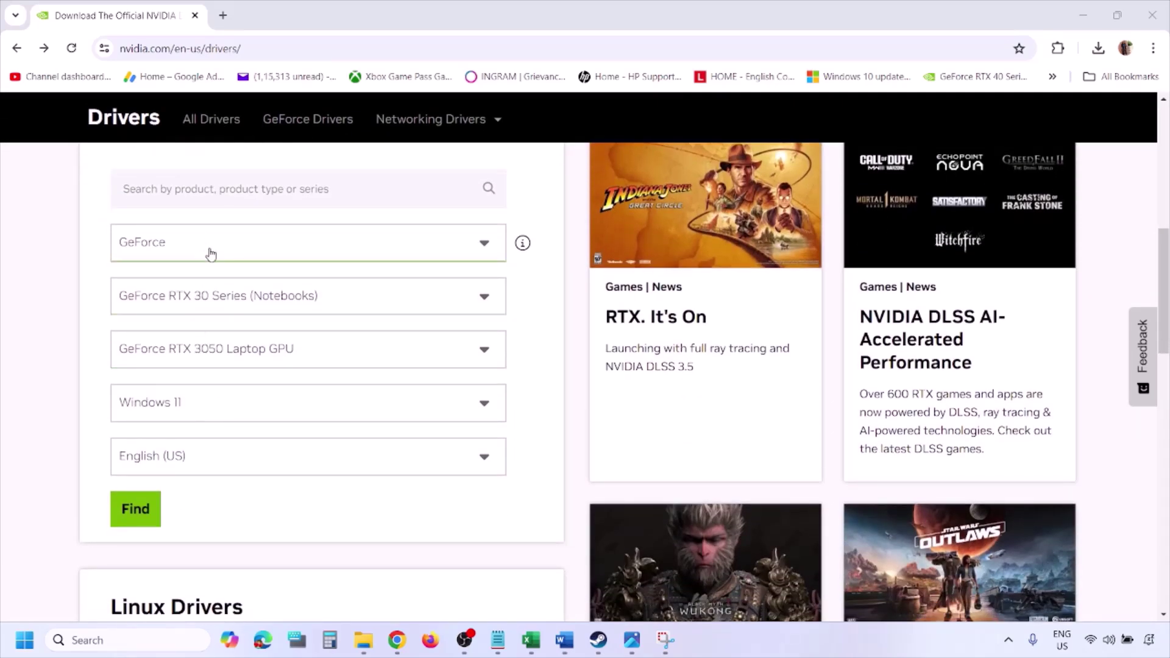
left_click(193, 406)
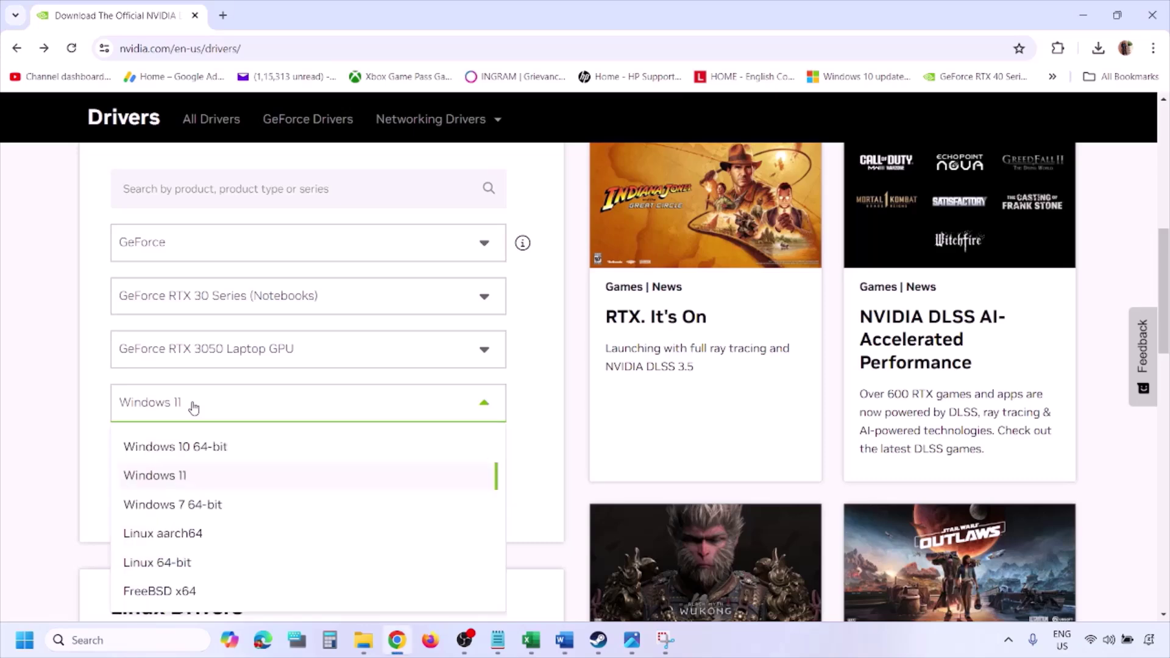
left_click(170, 476)
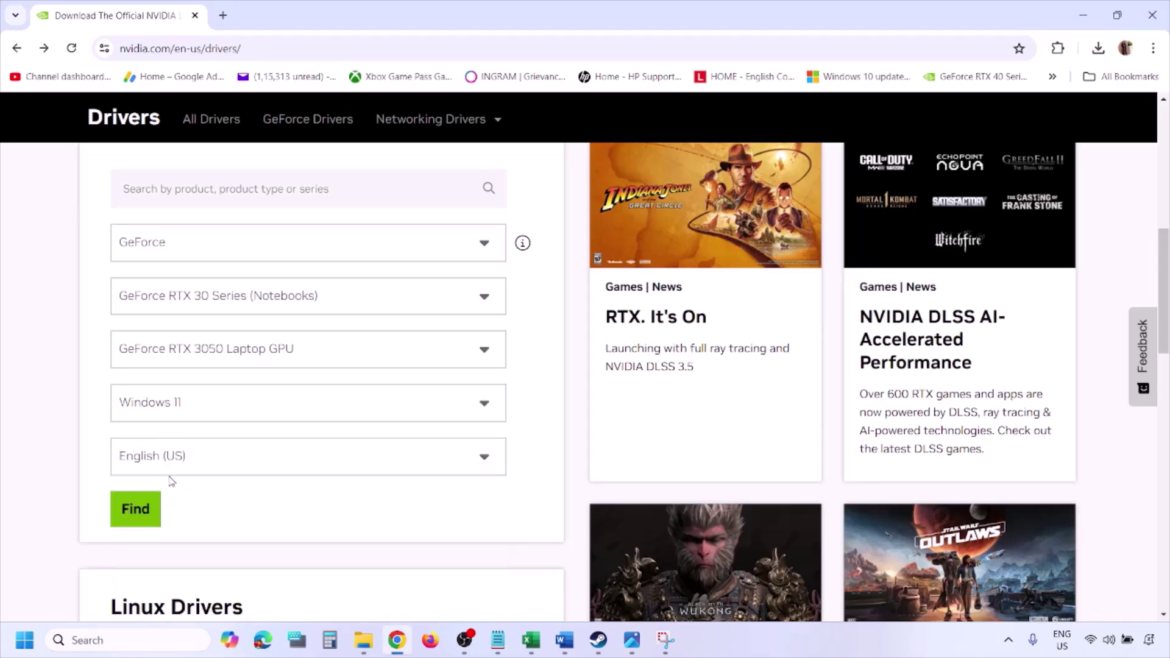
left_click(134, 509)
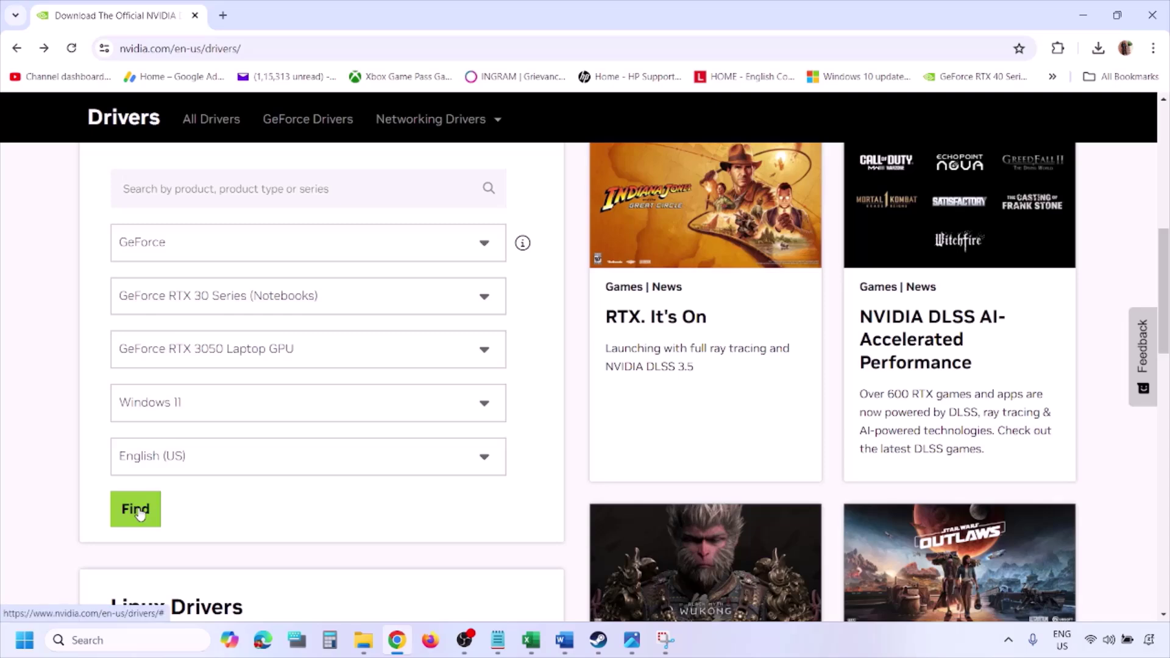
left_click(631, 640)
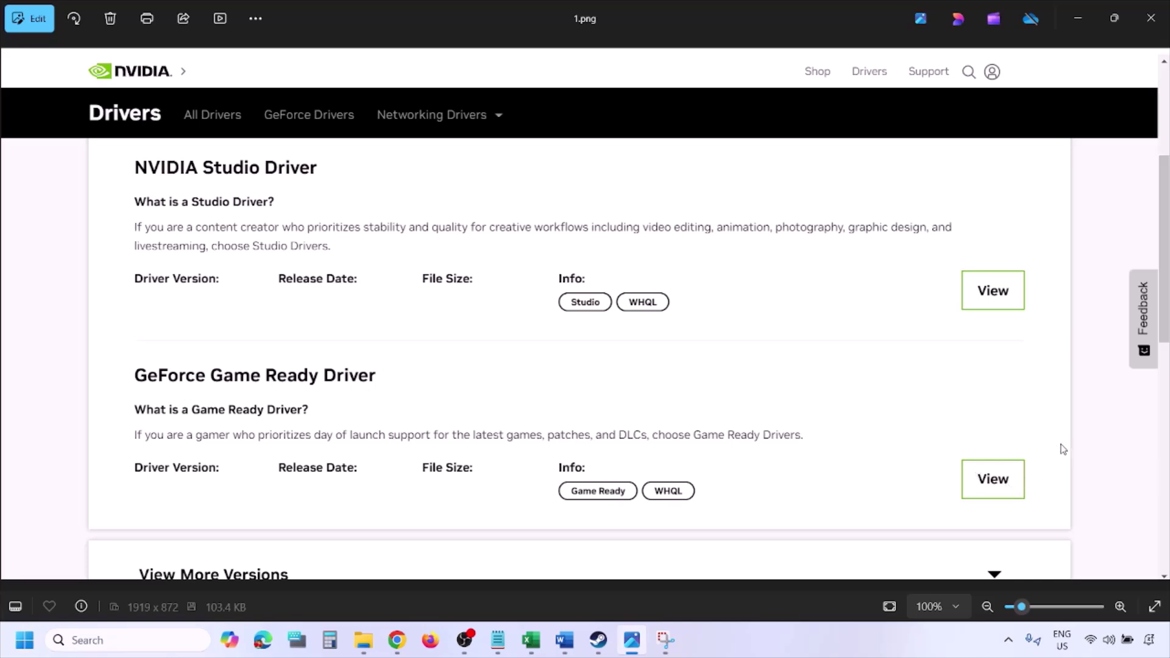
Advance from 1.png to 5.png, showing Custom installation with Perform a clean installation ticked
key("Right")
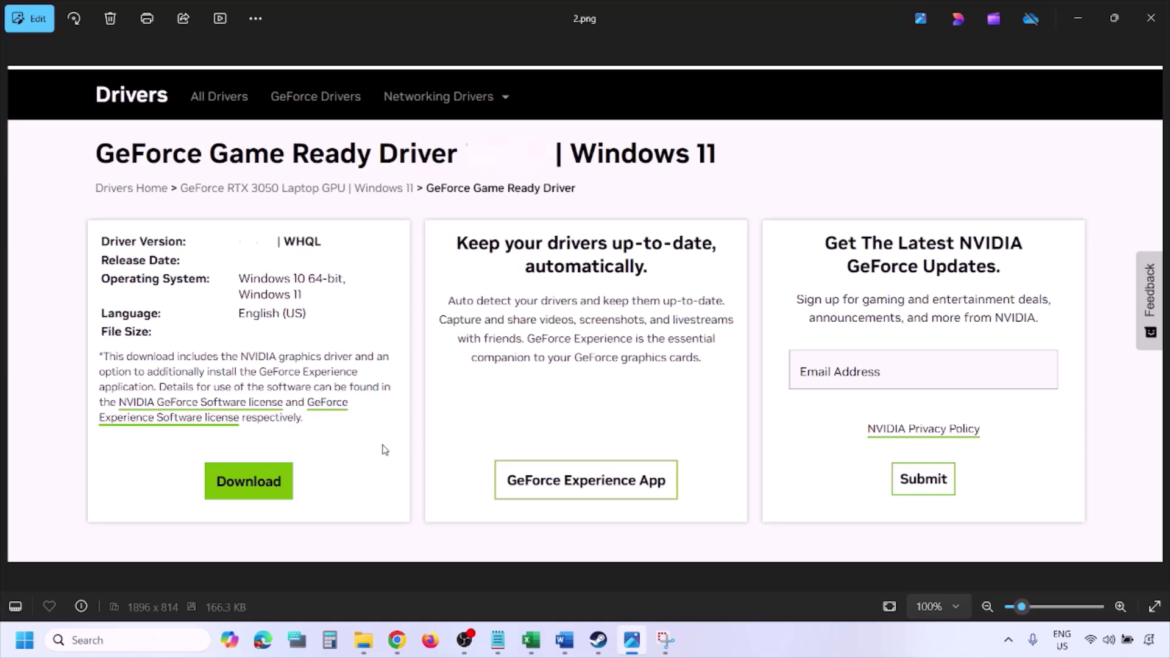
key("Right")
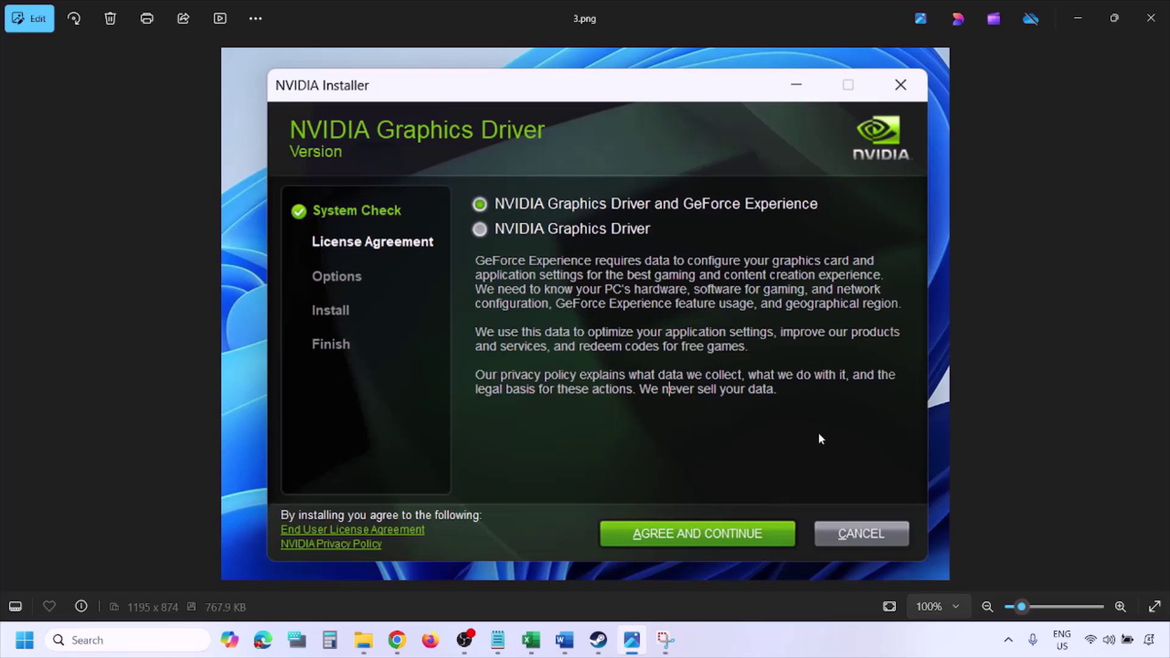
key("Right")
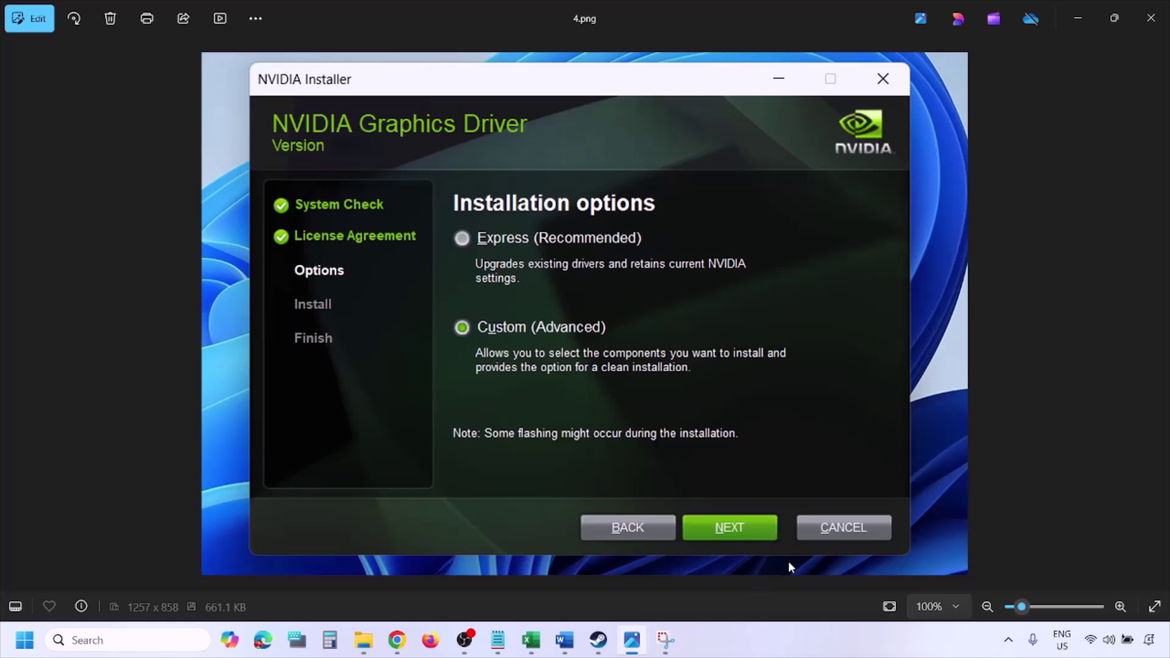
key("Right")
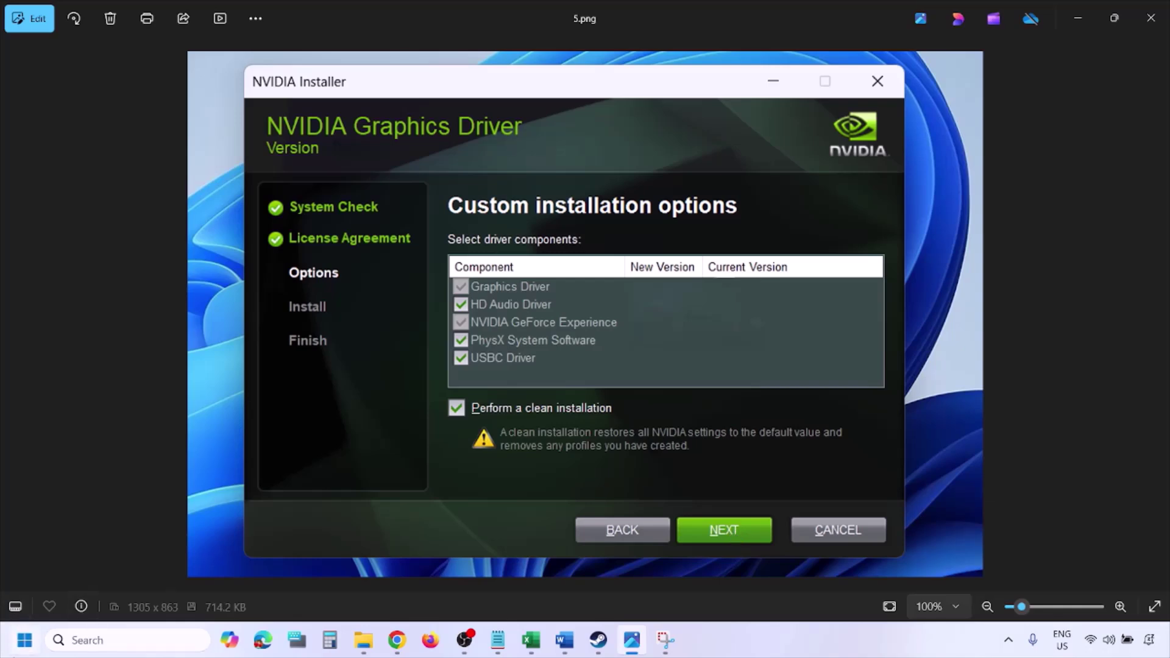
Show the Restart option under the Start menu's power button, then dismiss it without restarting
left_click(24, 640)
left_click(448, 594)
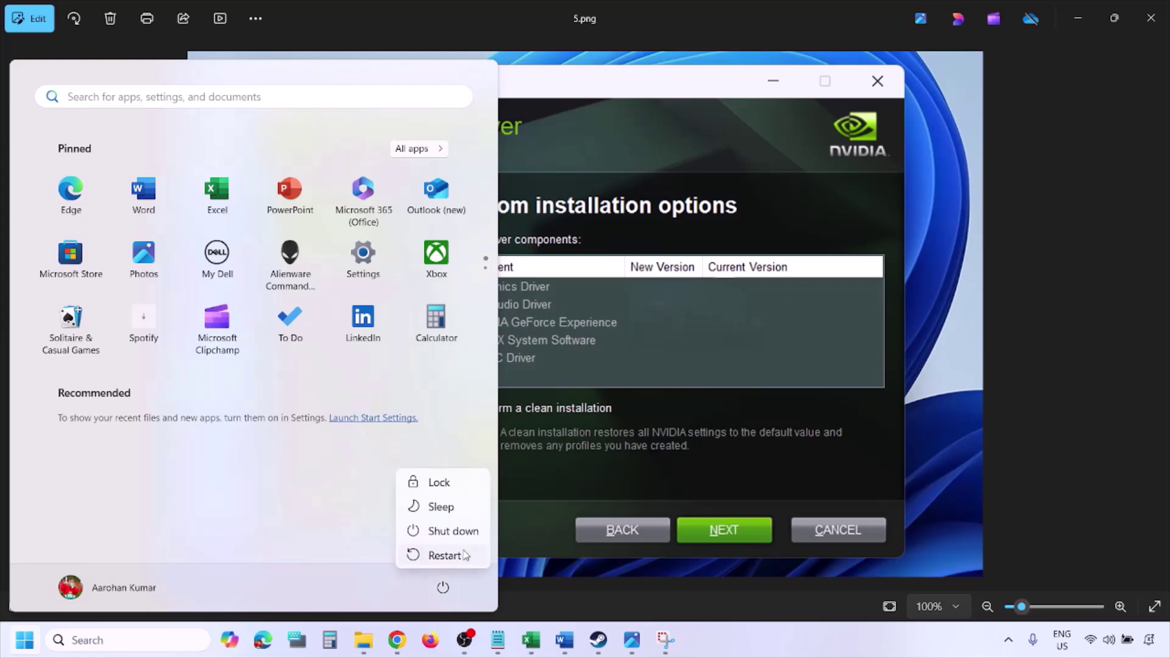
left_click(796, 653)
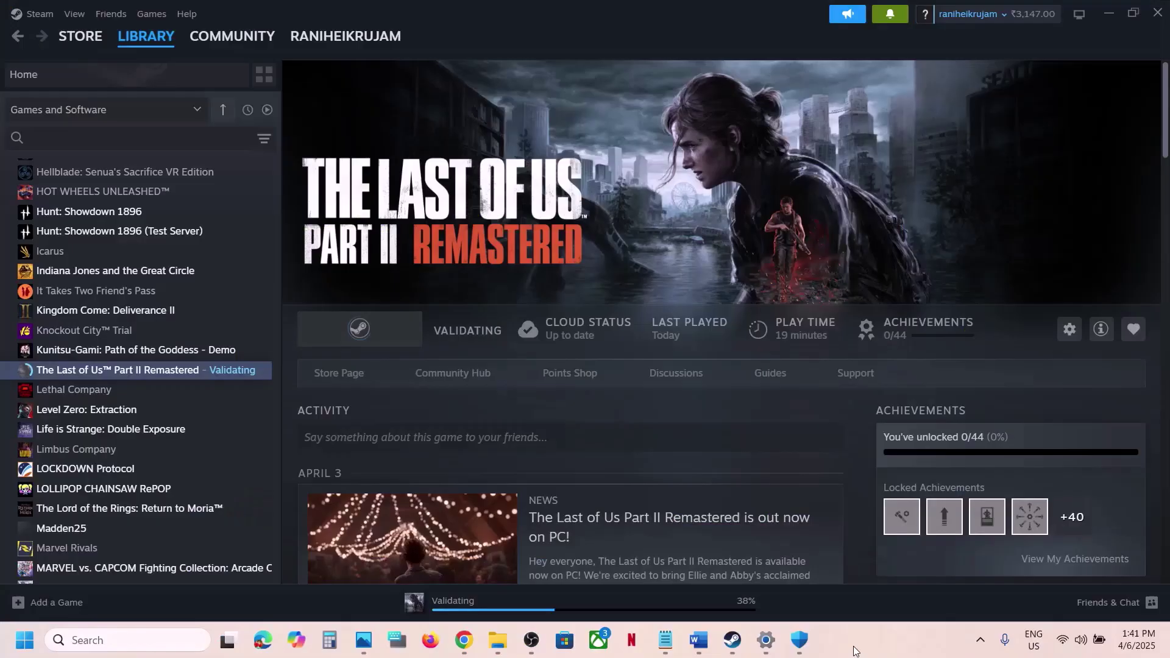
Back in the Word guide, select the AMD support link and scroll to Step 12
left_click(699, 640)
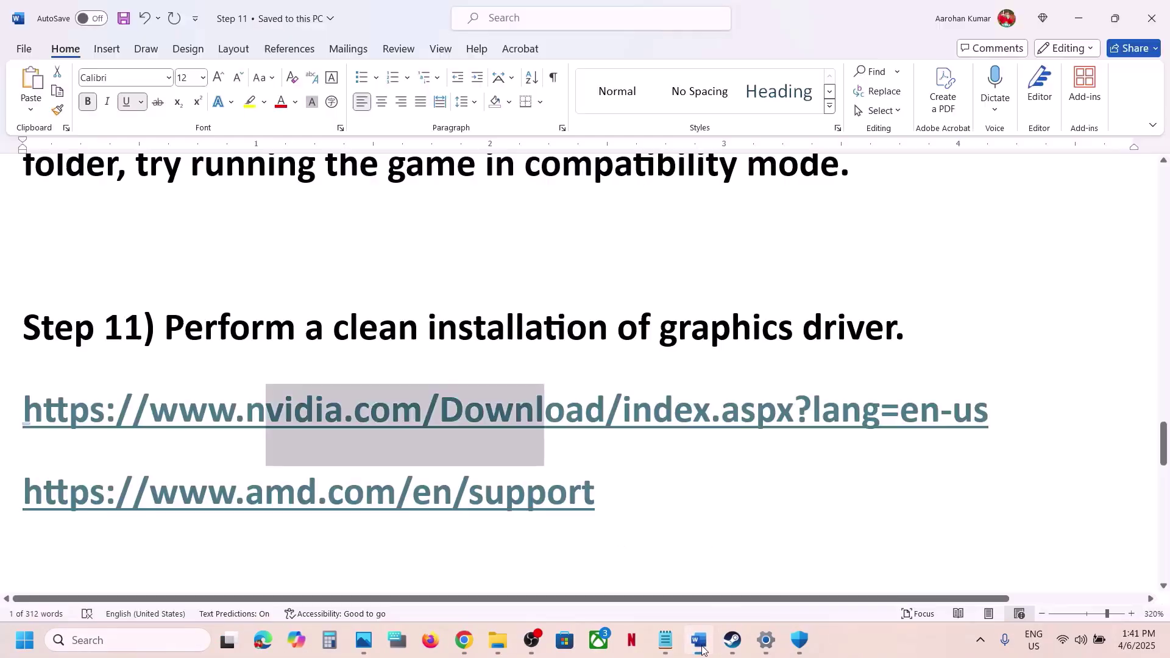
left_click_drag(171, 503, 586, 482)
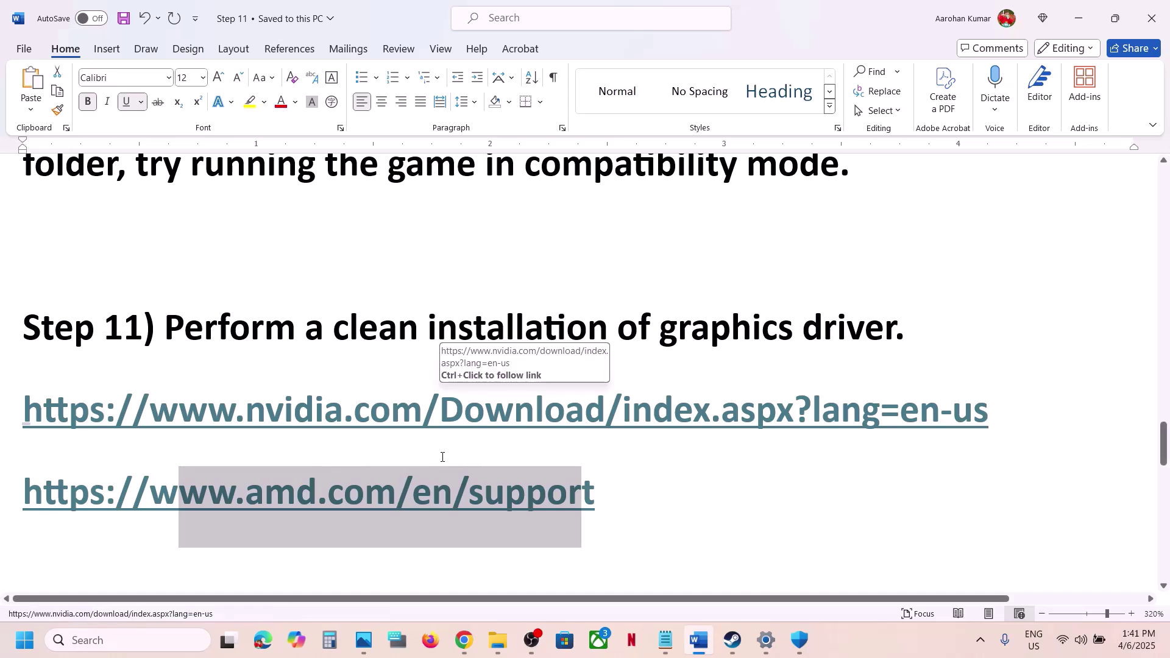
scroll(441, 455, "down", 1)
scroll(441, 456, "down", 3)
scroll(470, 408, "up", 2)
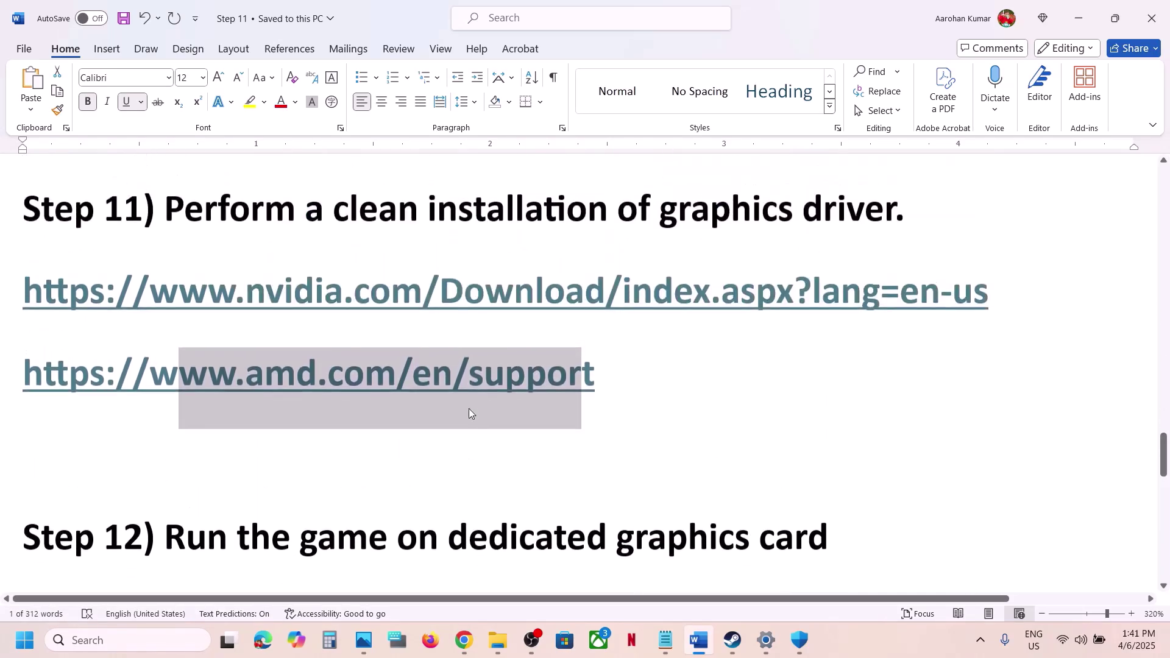
Copy the word 'graphics' from Step 12 and paste it into Windows search
double_click(683, 534)
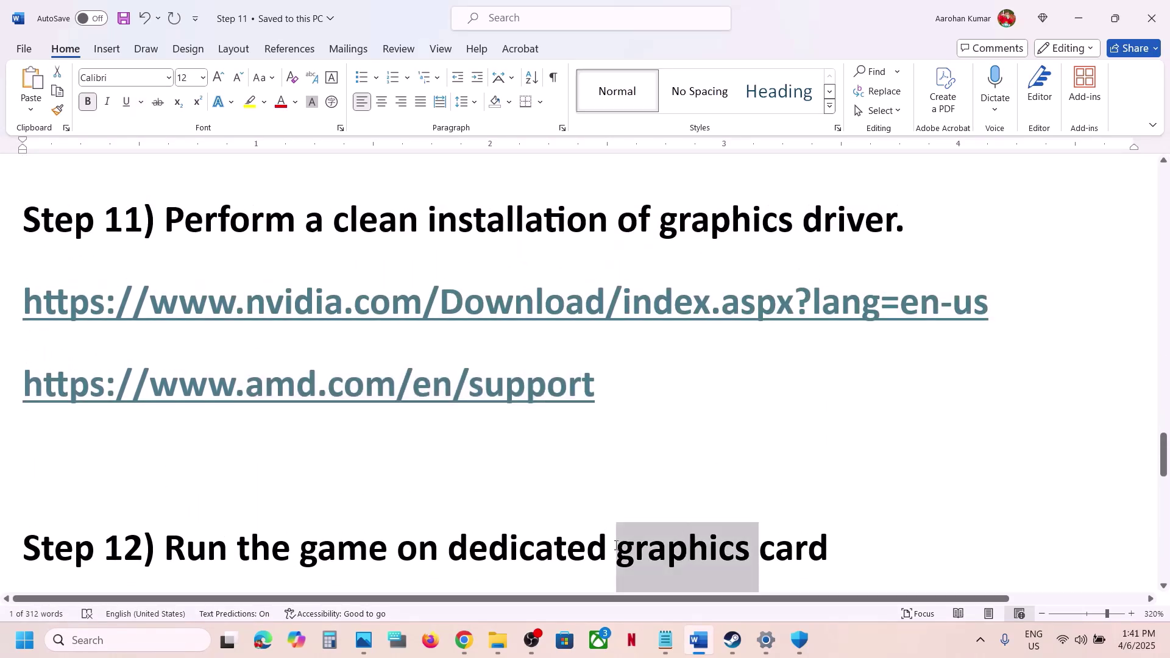
key("ctrl+c")
left_click(151, 641)
key("ctrl+v")
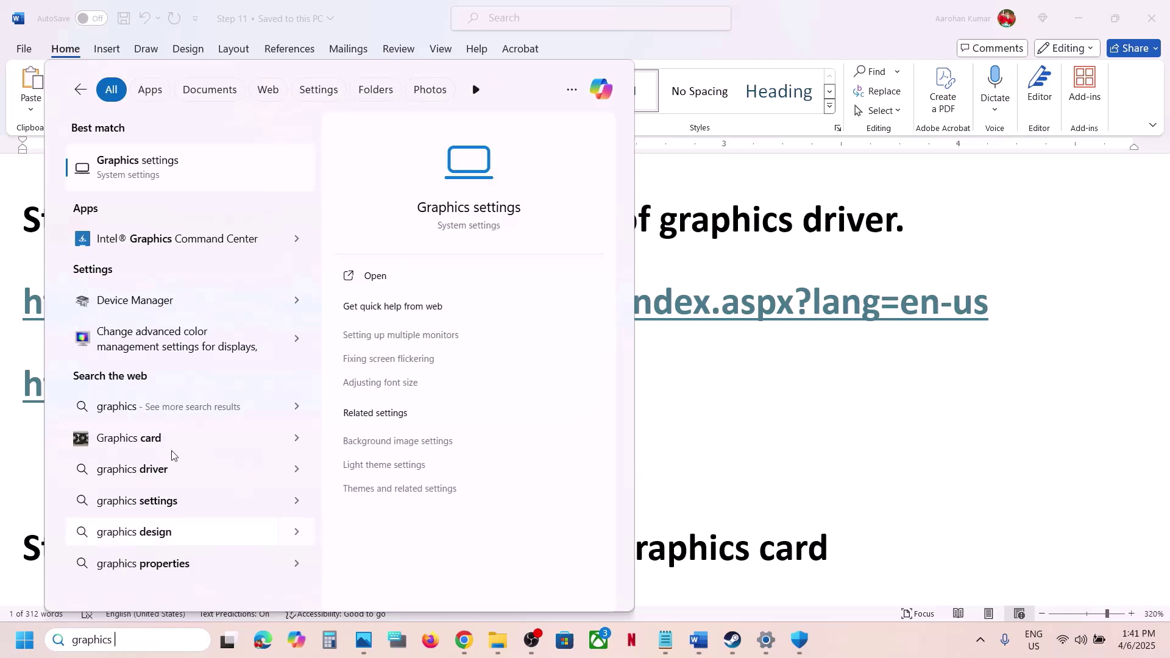
On the Graphics settings page, add the tlou-ii game executable as a desktop app
left_click(144, 181)
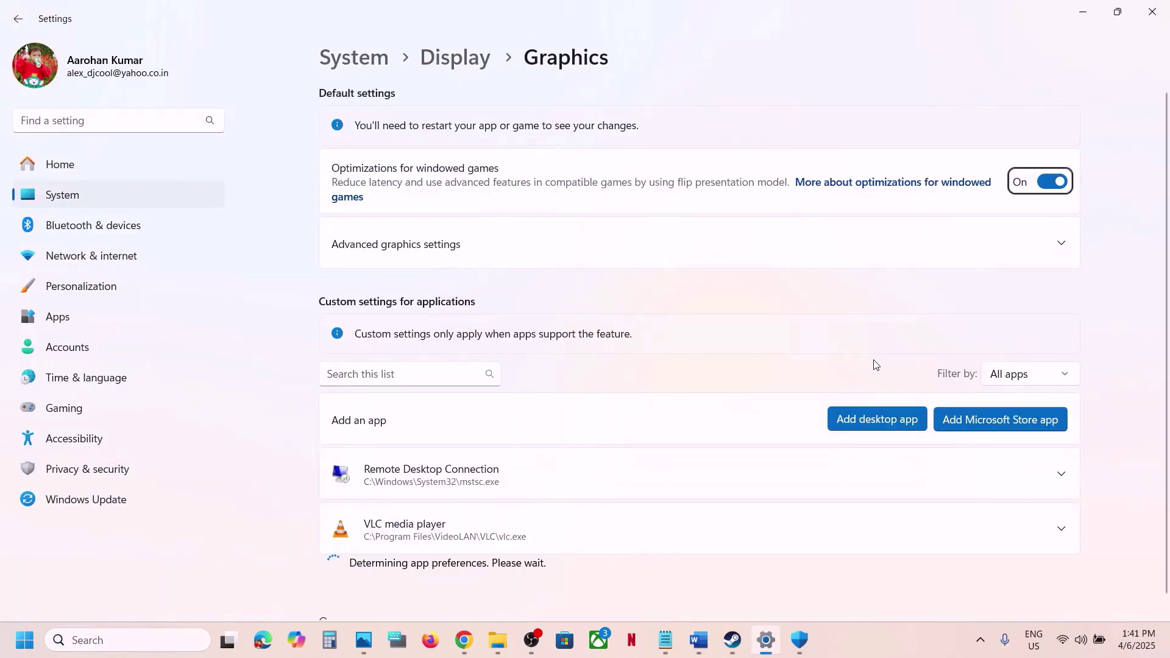
left_click(868, 410)
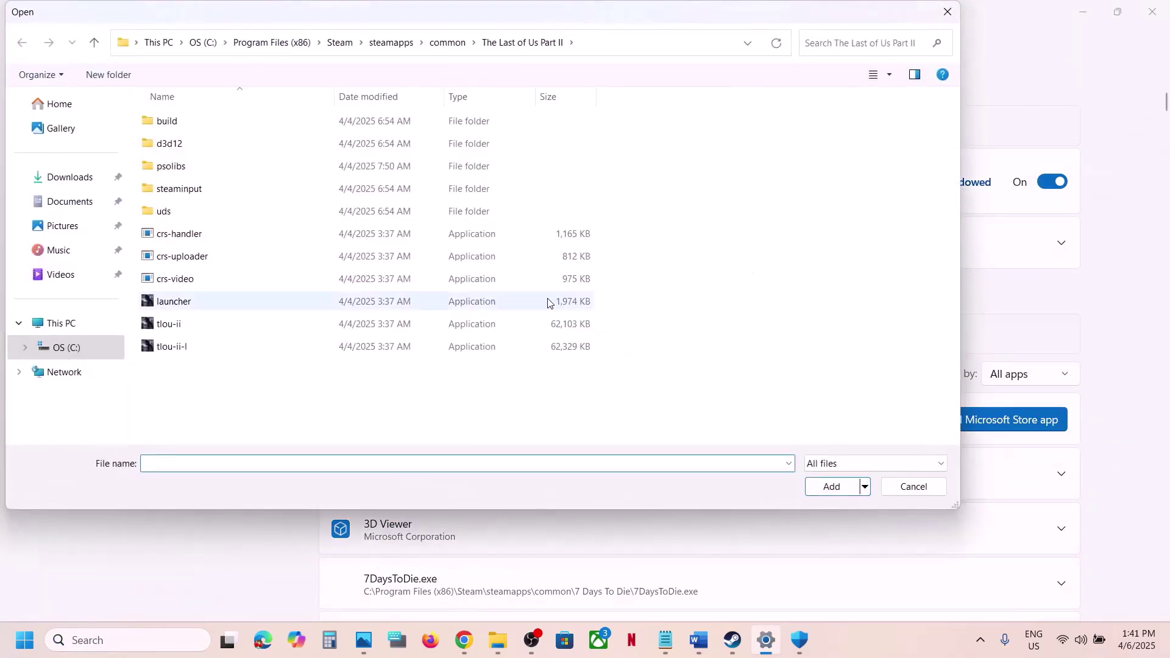
left_click(386, 325)
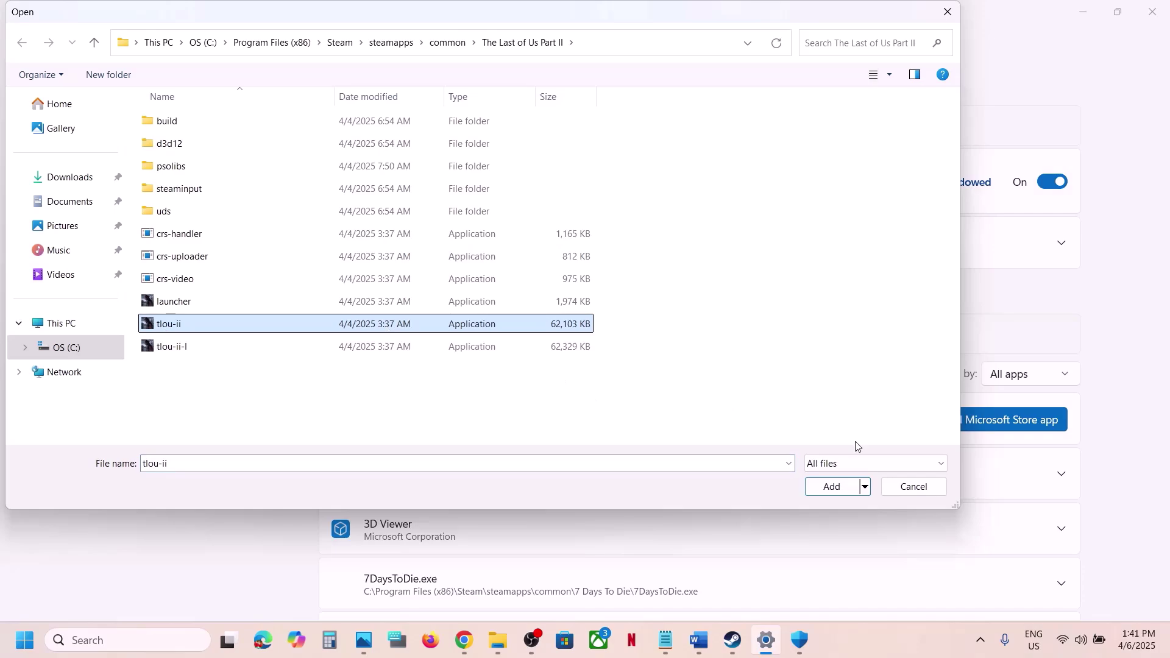
left_click(832, 487)
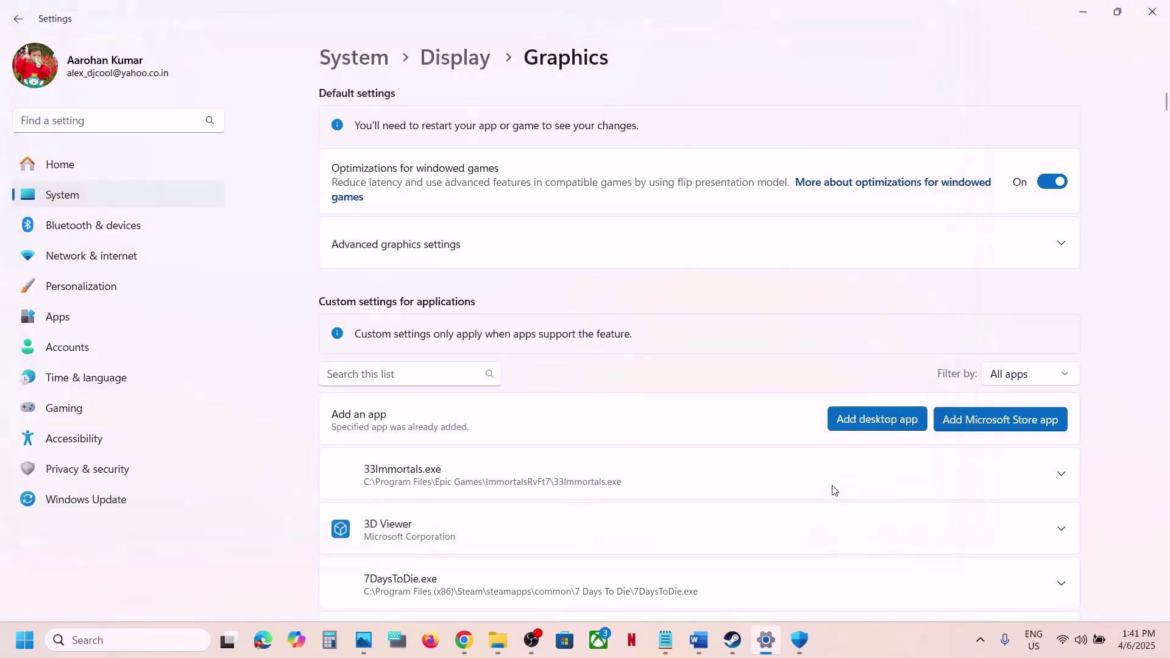
Set the tlou-ii entry's GPU preference to the High Performance NVIDIA GPU
scroll(509, 522, "down", 20)
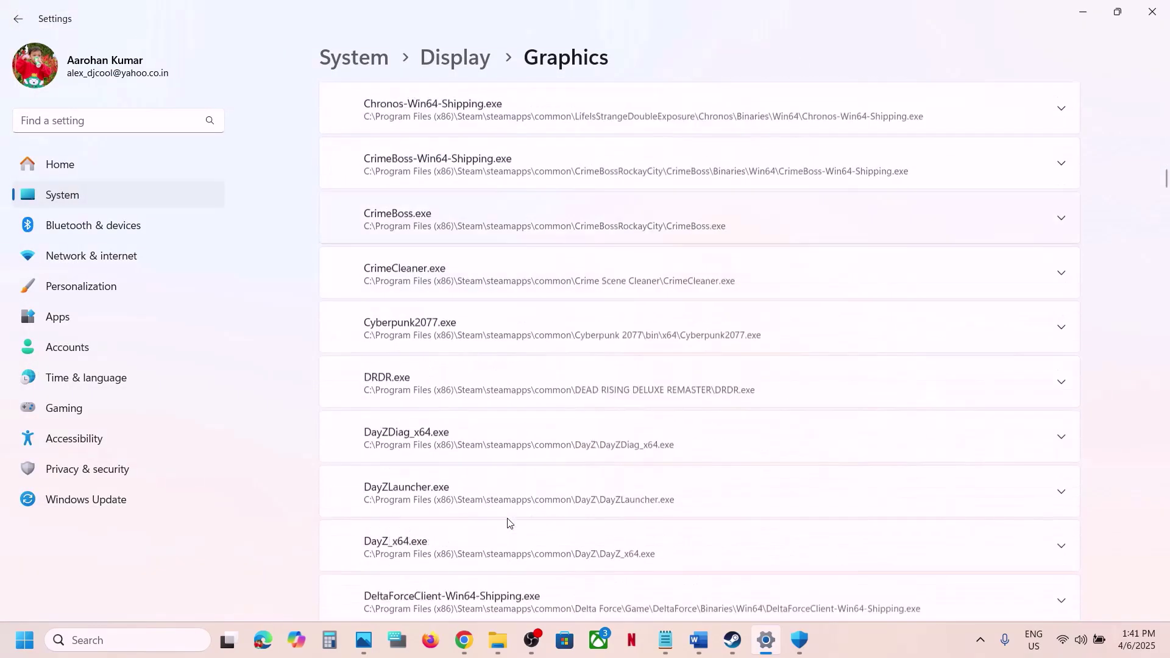
scroll(509, 522, "down", 20)
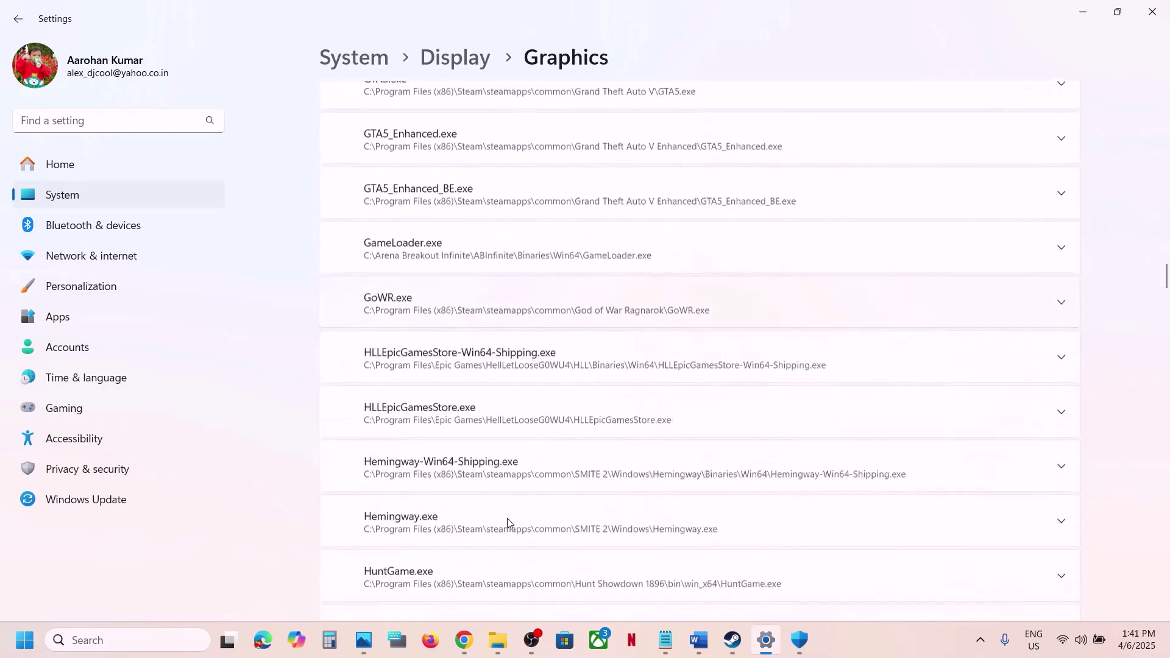
scroll(507, 522, "down", 20)
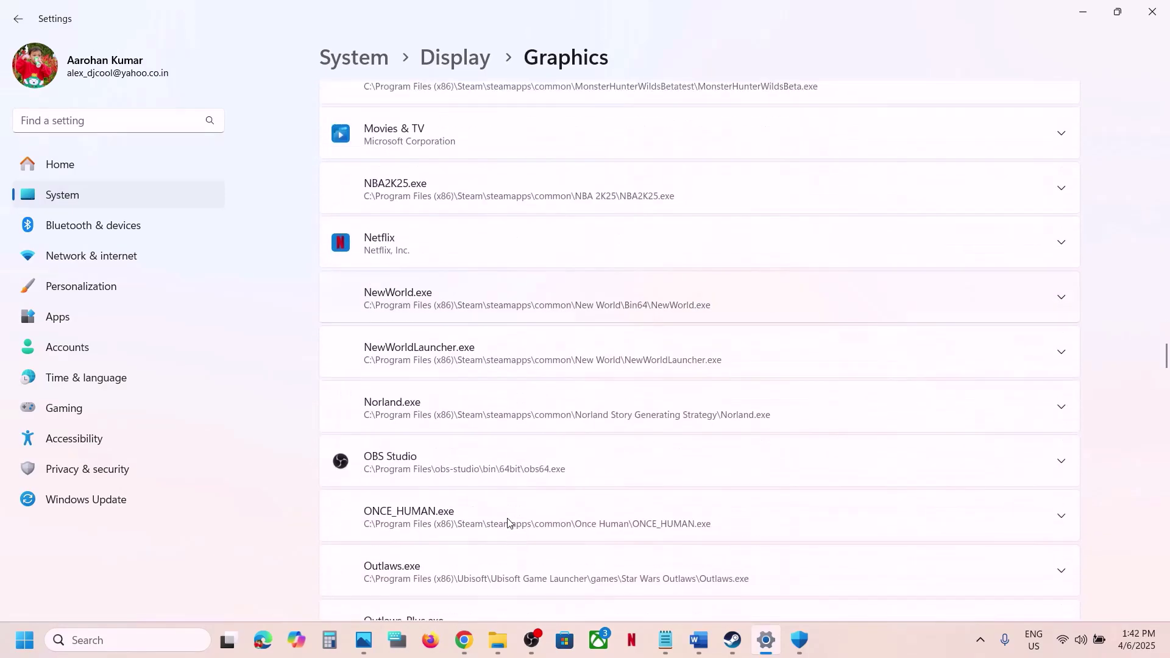
scroll(507, 522, "down", 20)
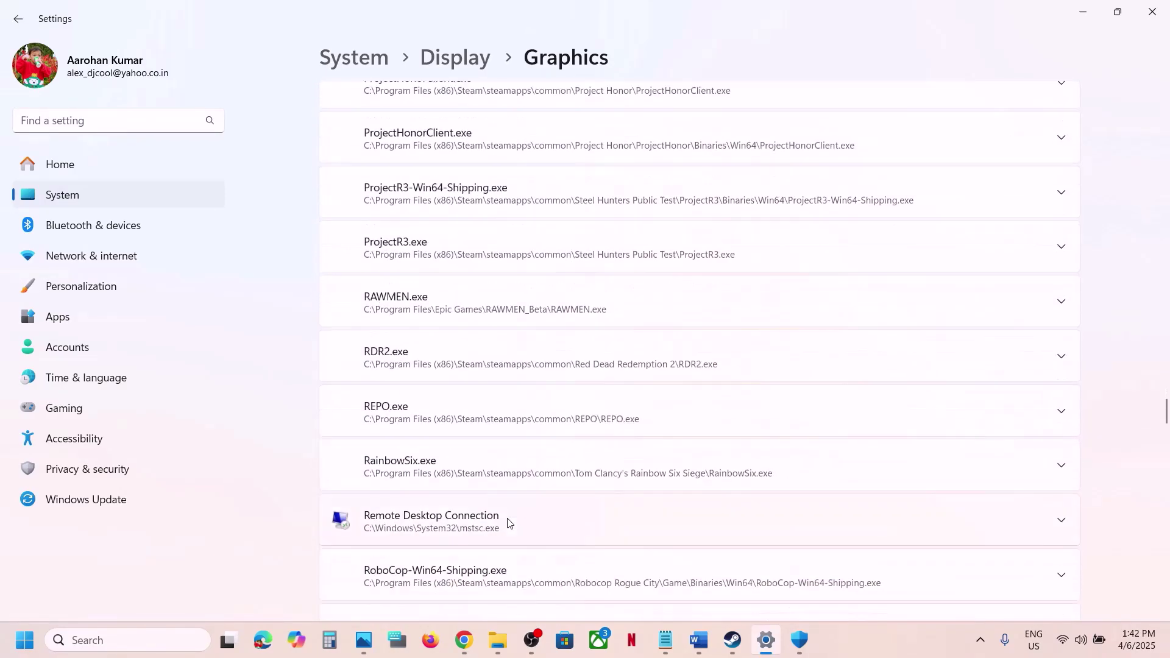
scroll(507, 522, "down", 20)
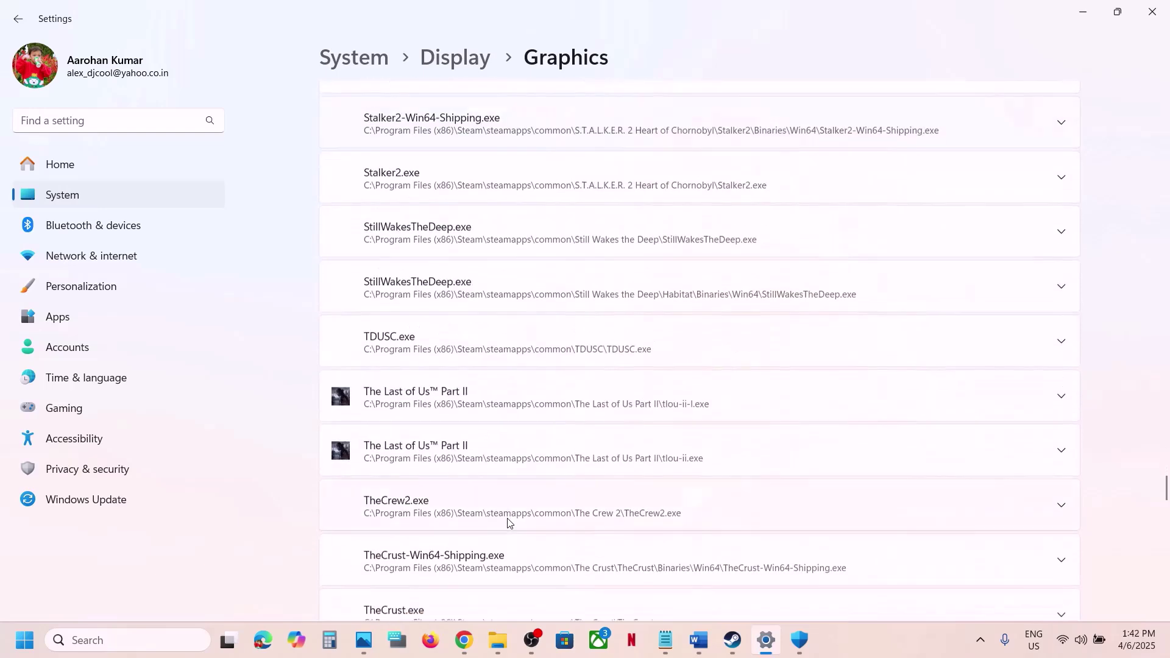
scroll(506, 523, "down", 2)
left_click(504, 311)
scroll(504, 311, "up", 2)
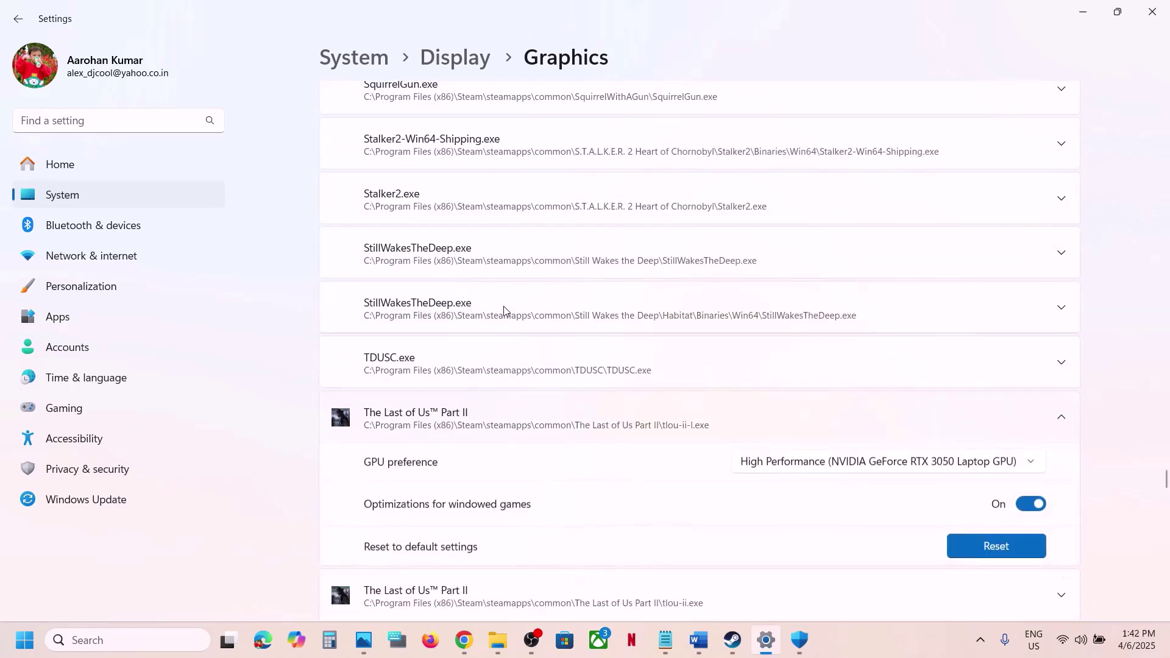
scroll(735, 417, "down", 2)
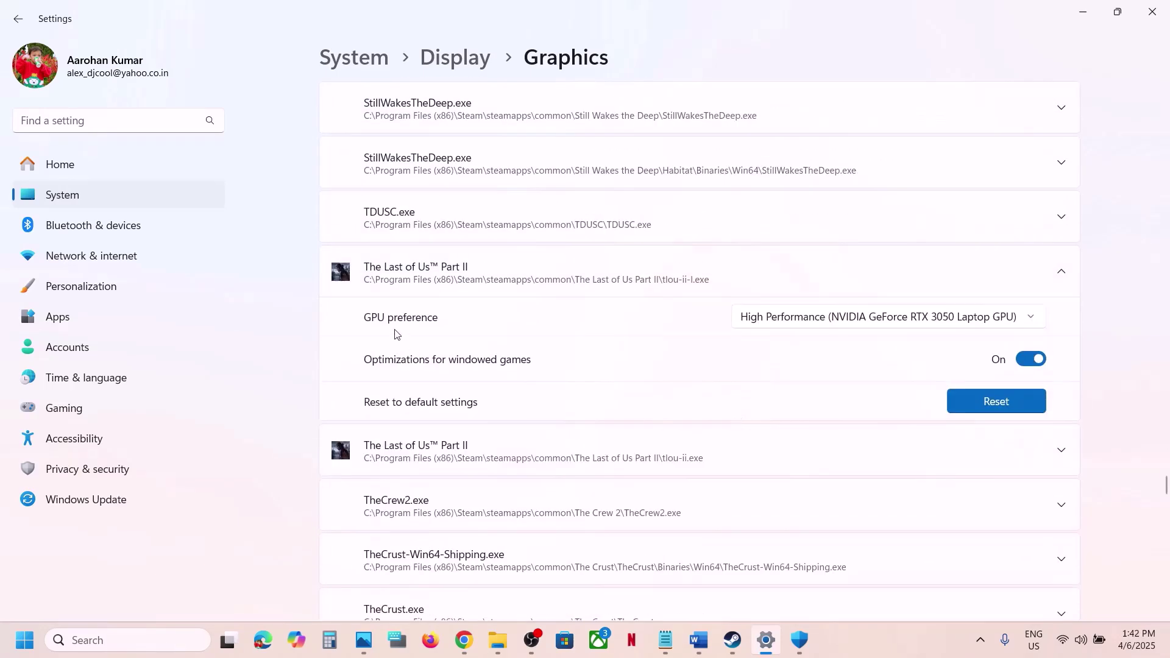
left_click(878, 312)
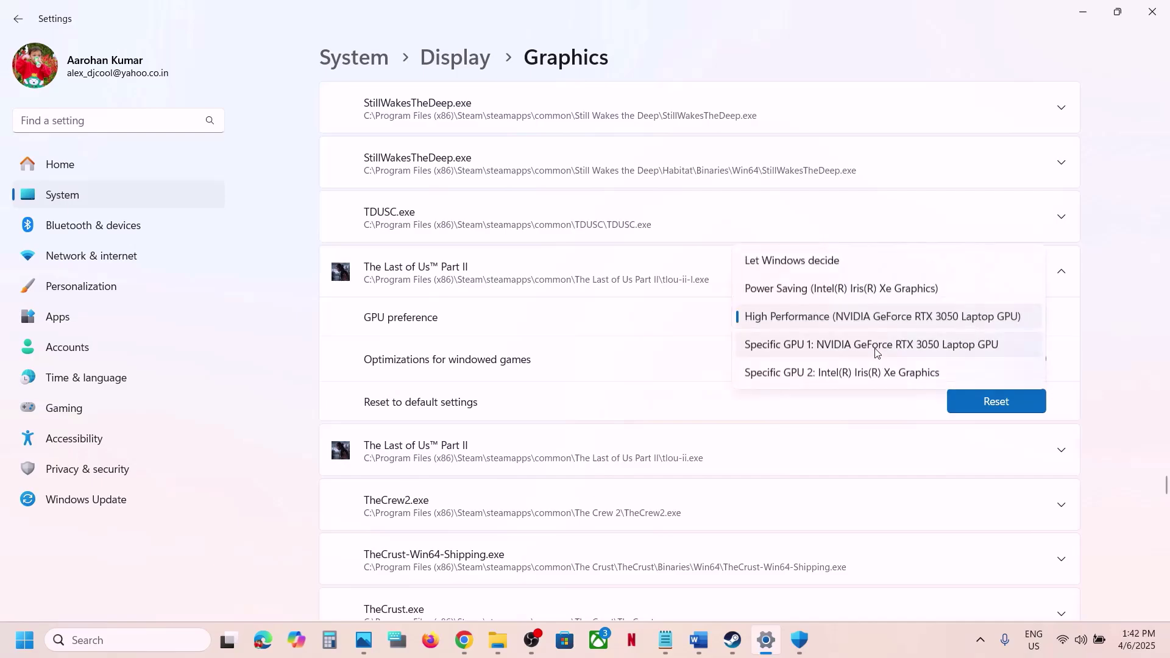
left_click(869, 325)
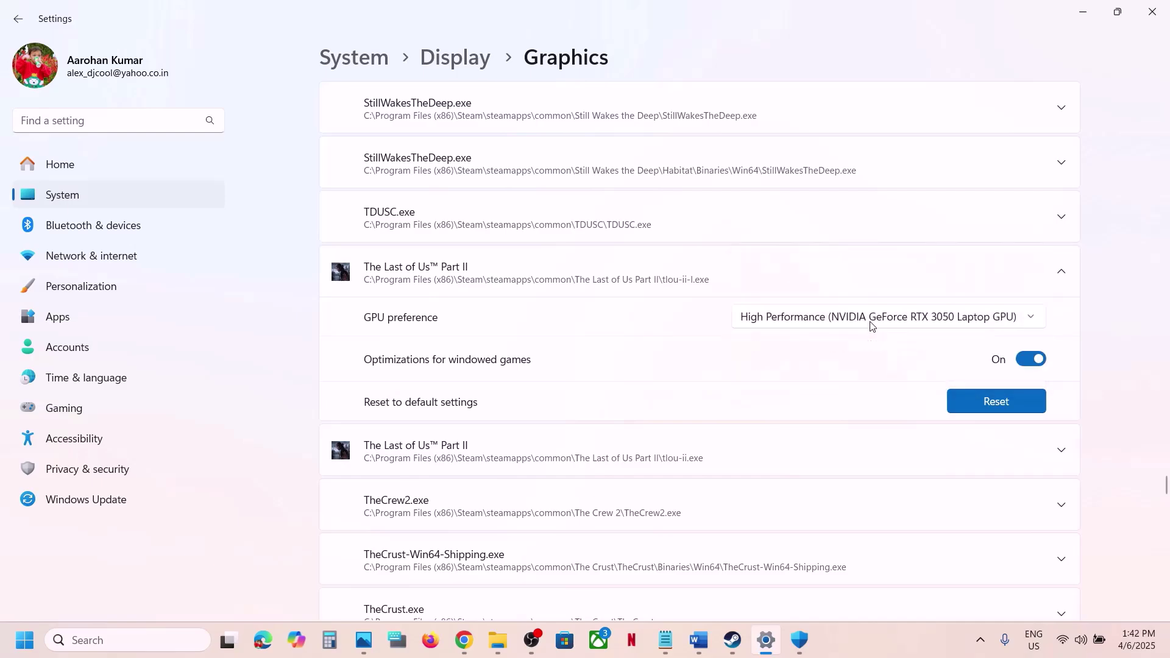
scroll(509, 440, "up", 20)
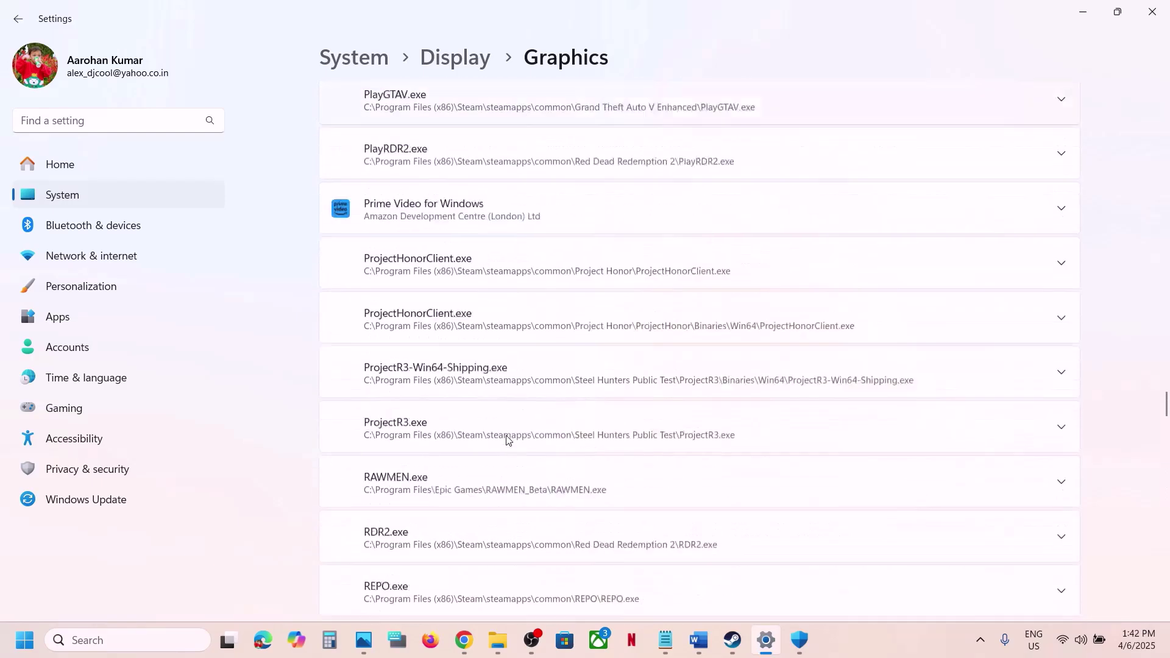
scroll(508, 440, "up", 20)
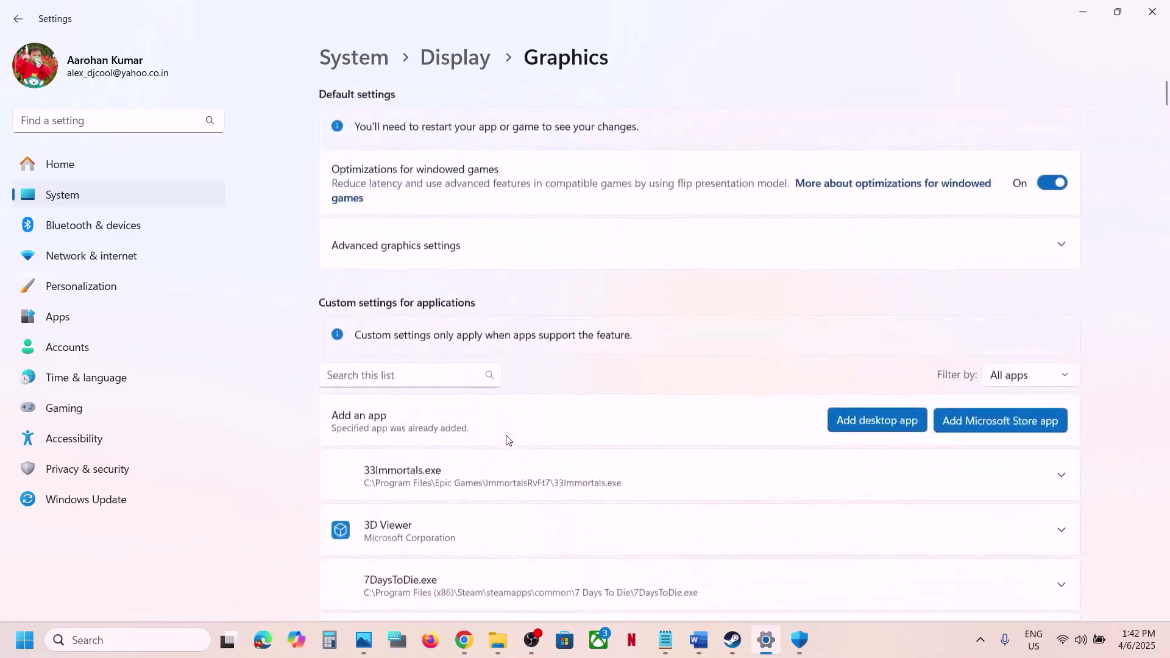
Add the tlou-ii-l executable, check its GPU preference, and close Settings
left_click(871, 425)
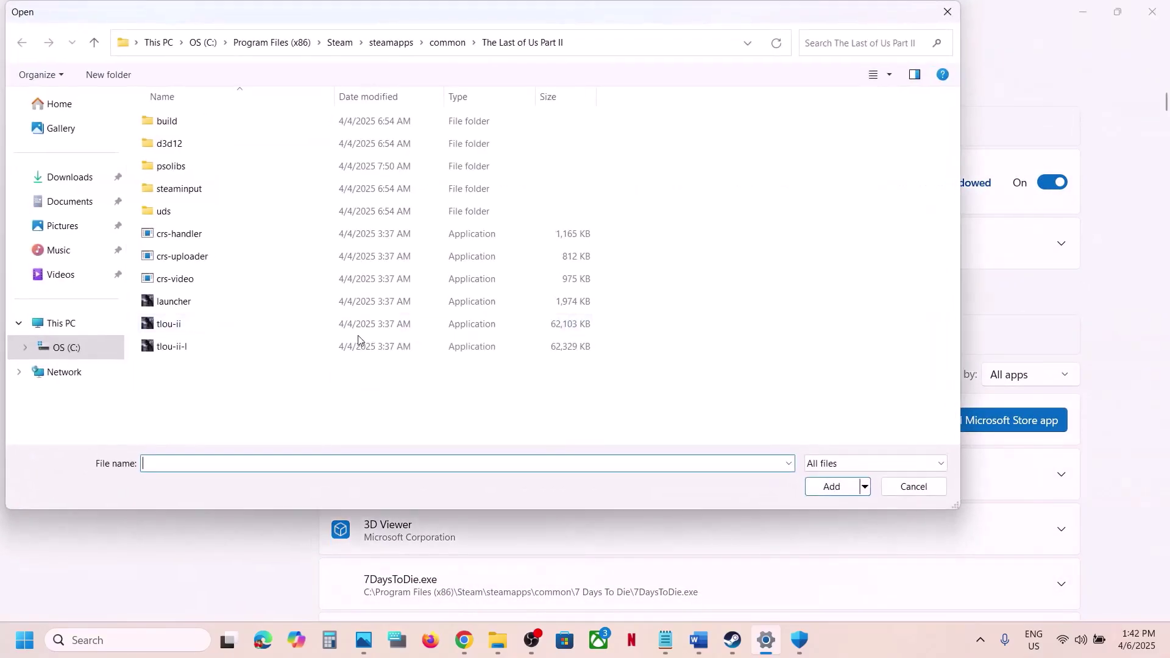
left_click(245, 353)
left_click(825, 496)
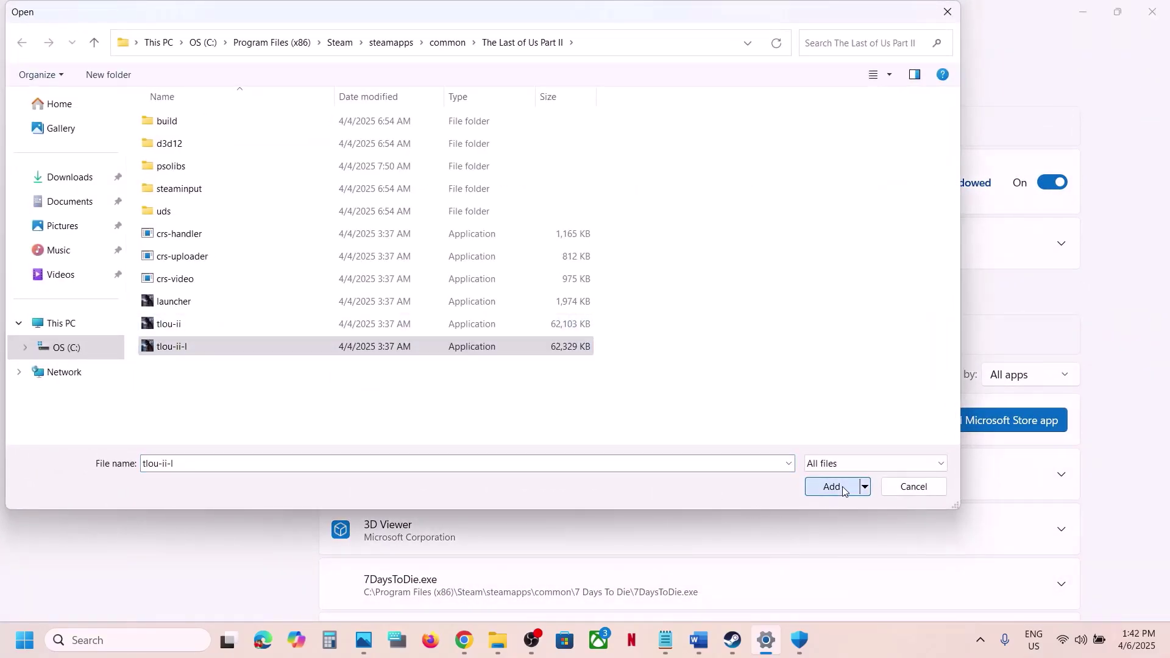
scroll(471, 497, "down", 20)
scroll(471, 500, "down", 20)
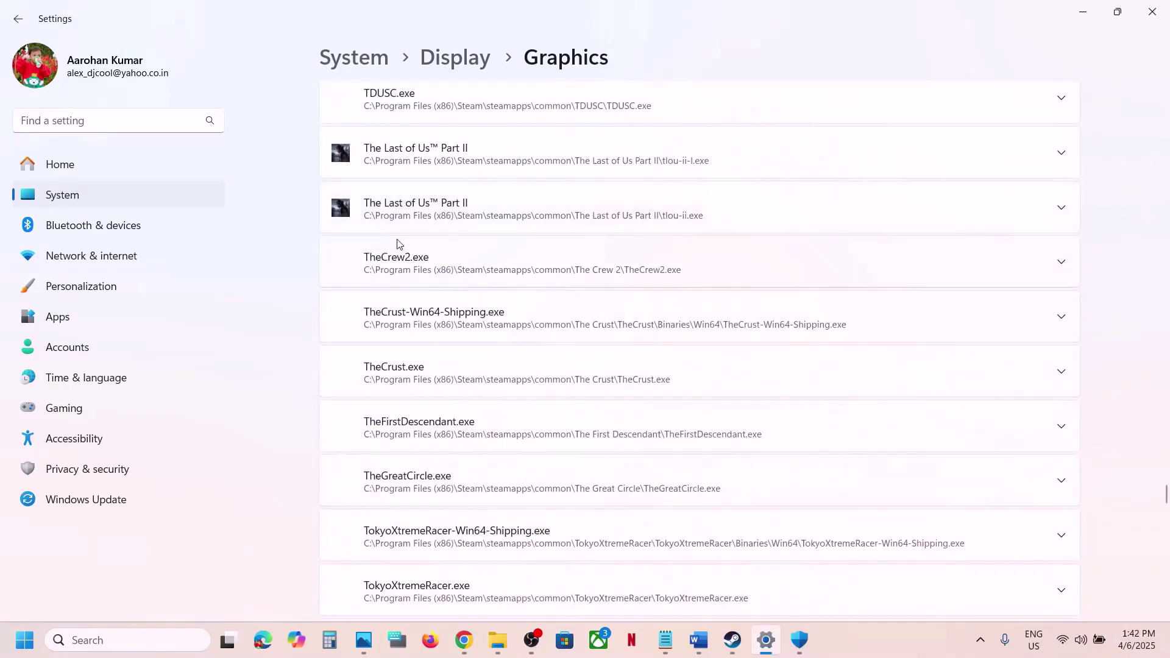
left_click(391, 214)
scroll(487, 223, "up", 2)
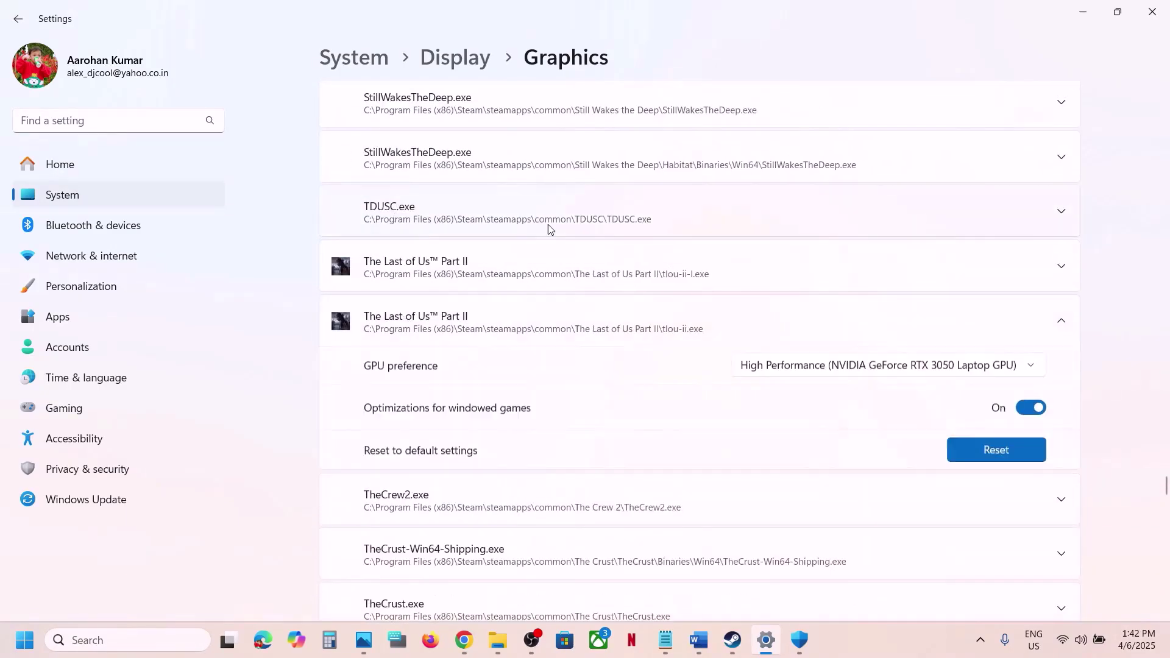
left_click(931, 368)
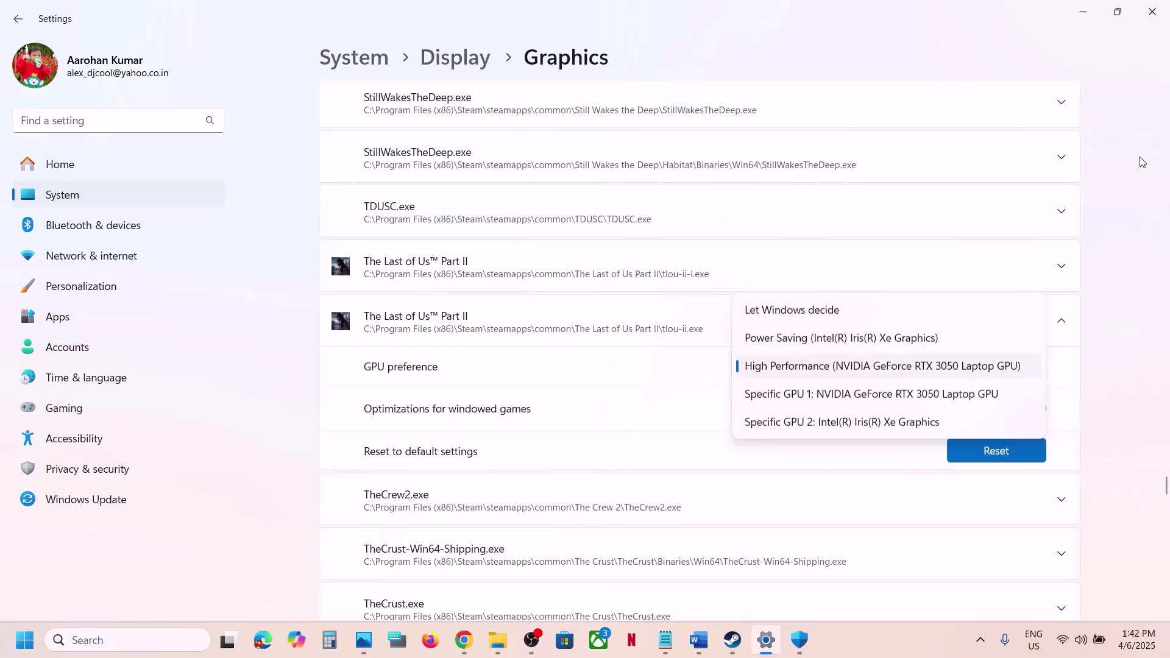
left_click(1151, 11)
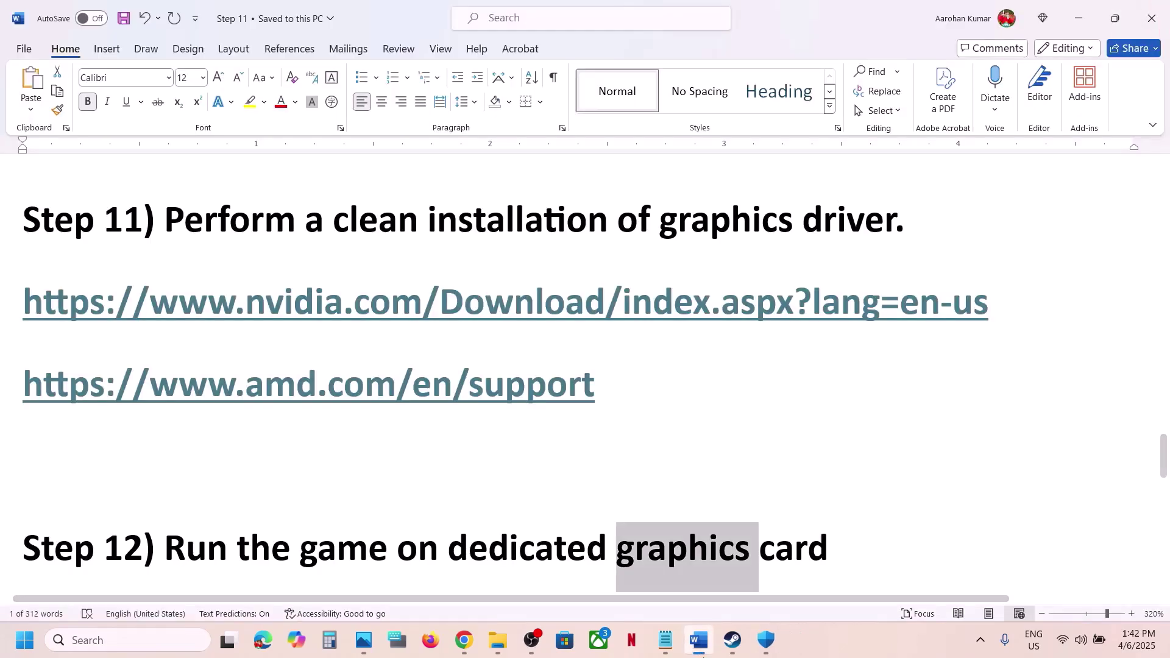
Scroll to Step 13 and highlight its advice on turning off Razer Synapse and third-party services
left_click(733, 645)
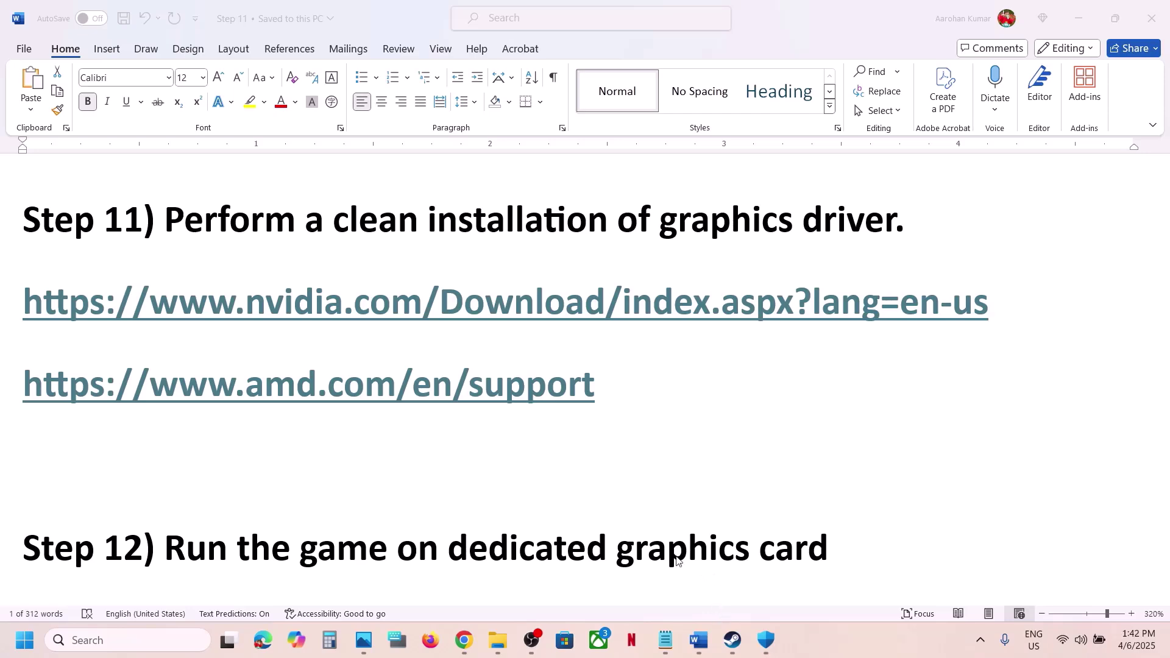
scroll(677, 561, "down", 8)
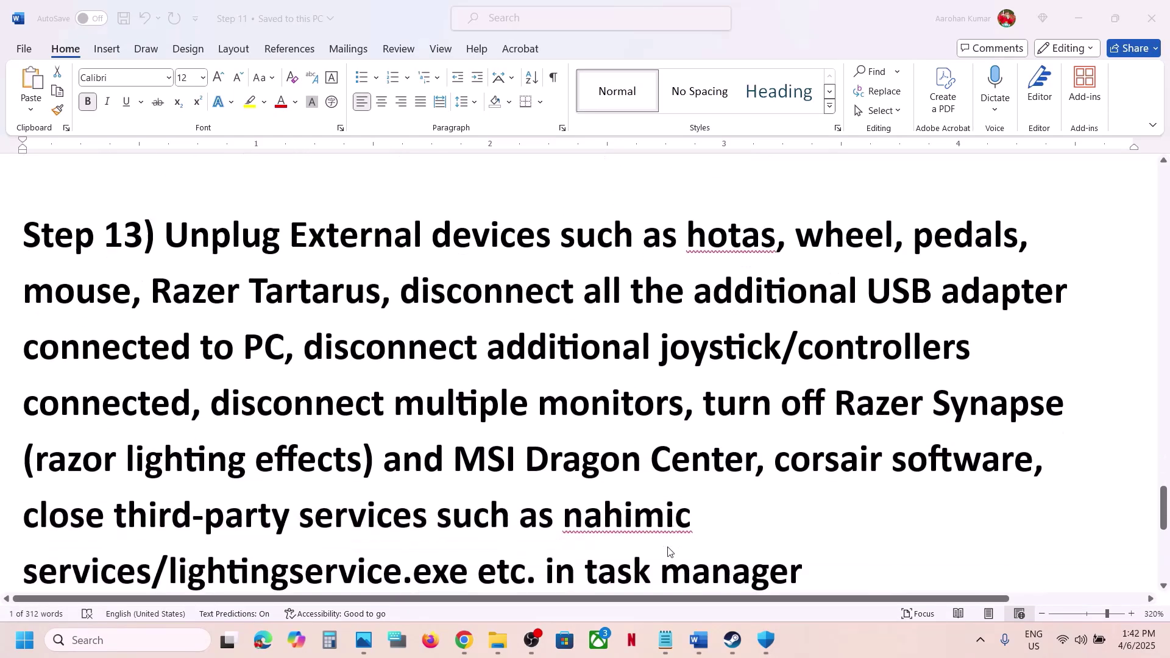
scroll(669, 551, "down", 1)
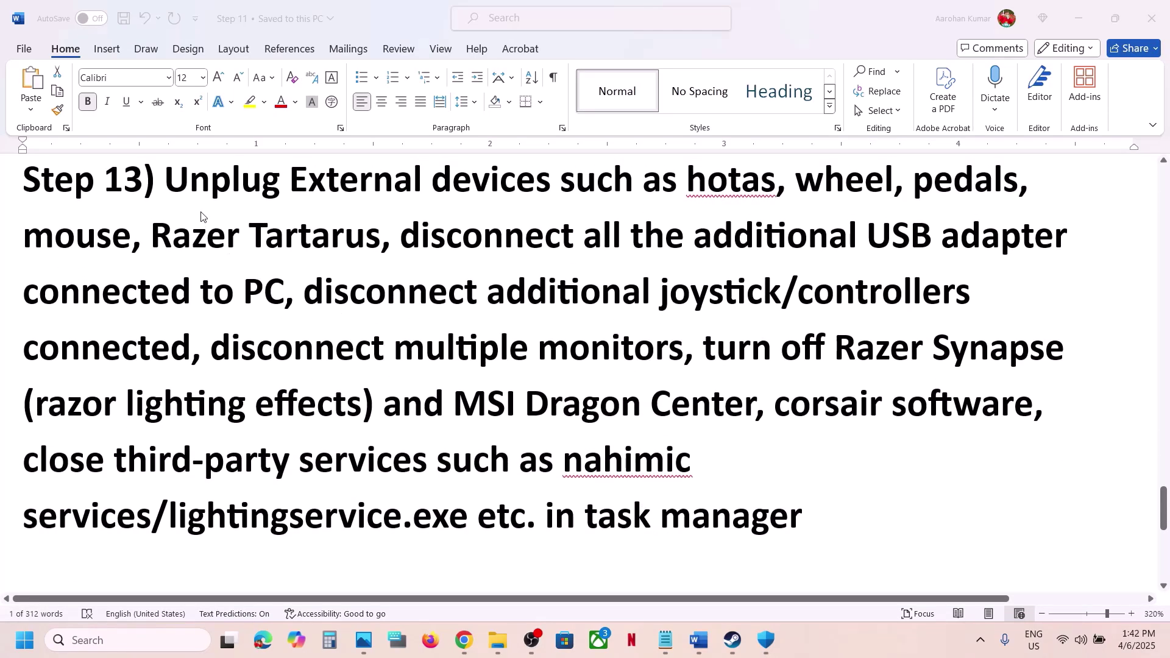
left_click(182, 181)
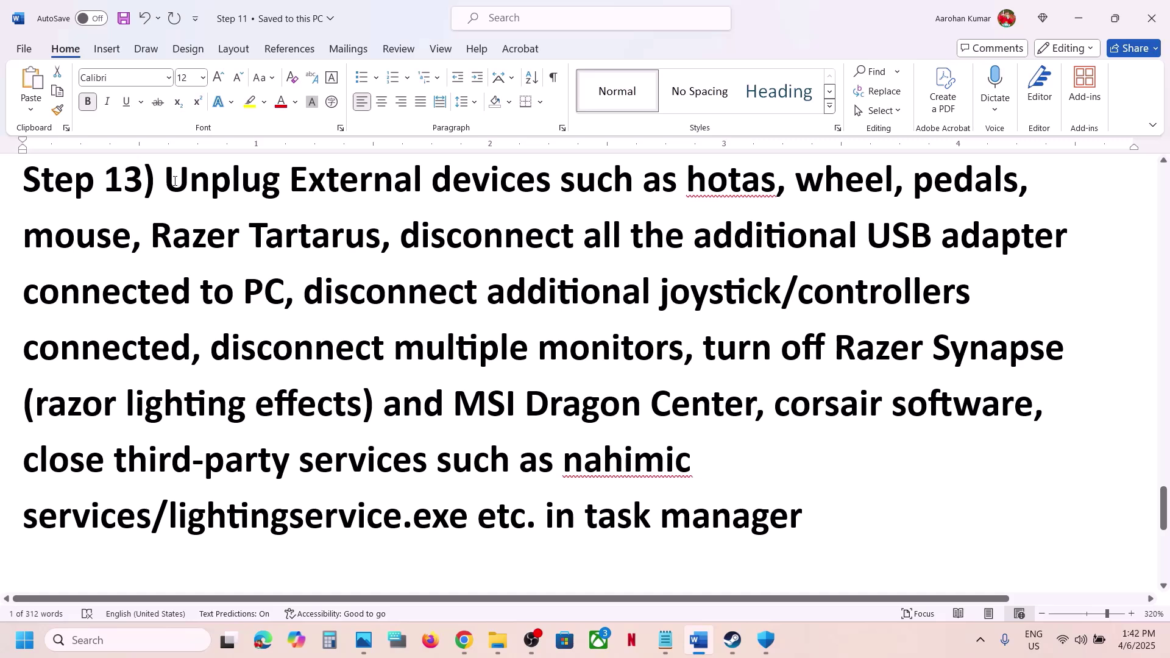
left_click_drag(174, 181, 767, 515)
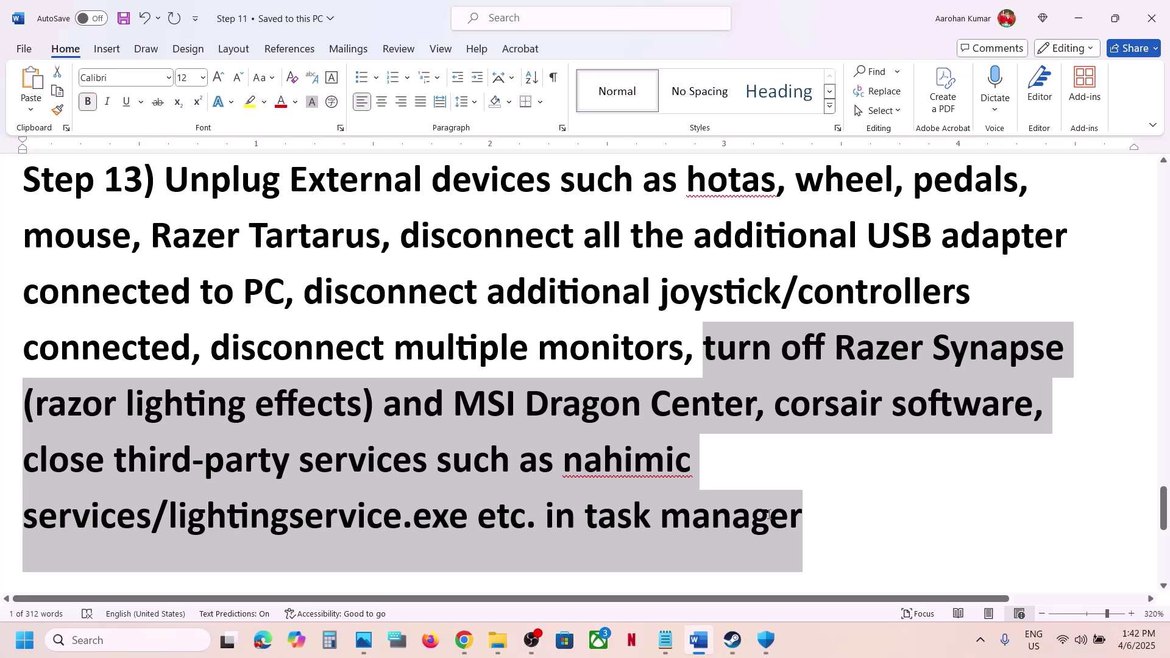
left_click_drag(767, 514, 768, 514)
Highlight 'Update BIOS' in Step 14, briefly opening and closing the quick settings panel
scroll(649, 430, "down", 5)
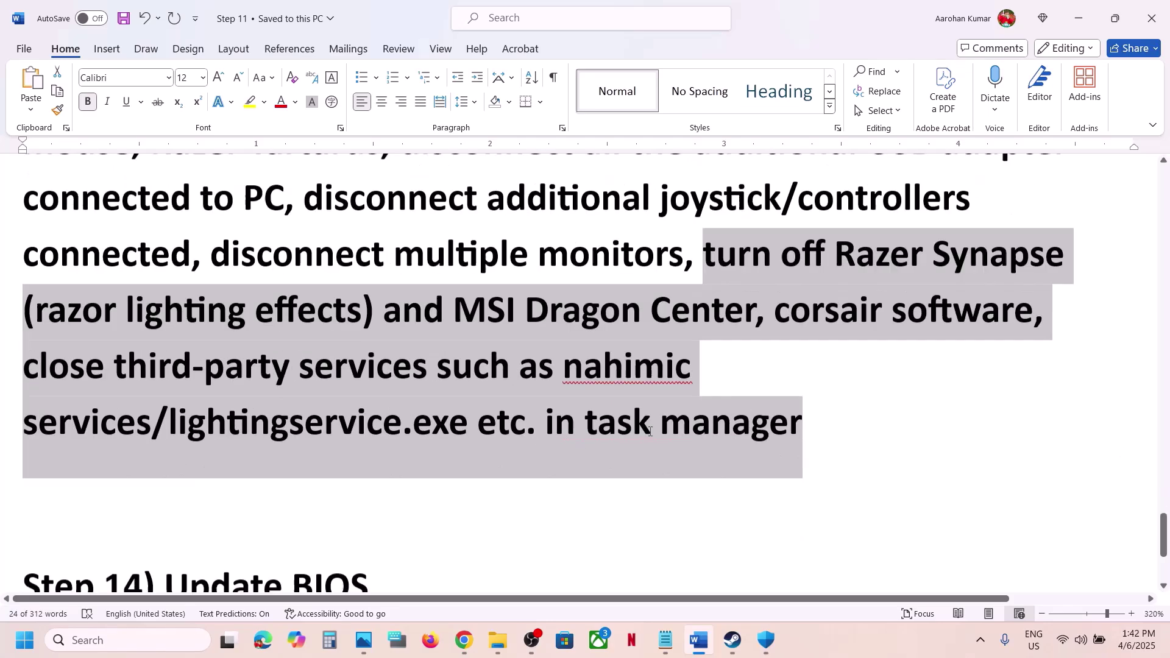
scroll(648, 430, "up", 1)
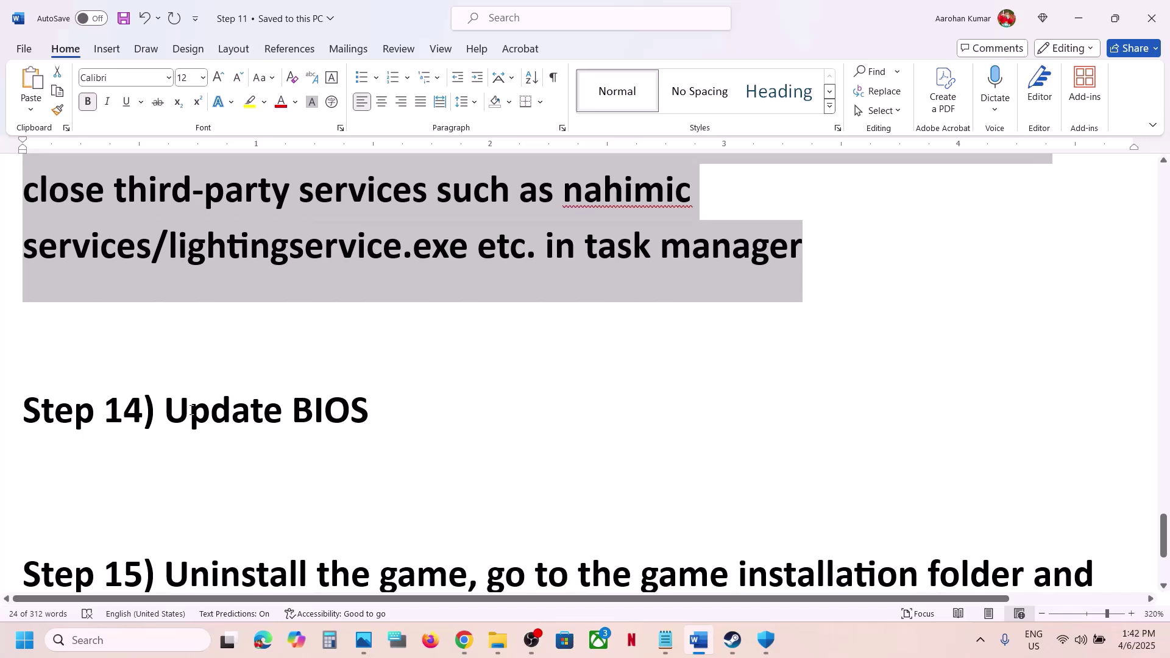
left_click_drag(191, 410, 391, 399)
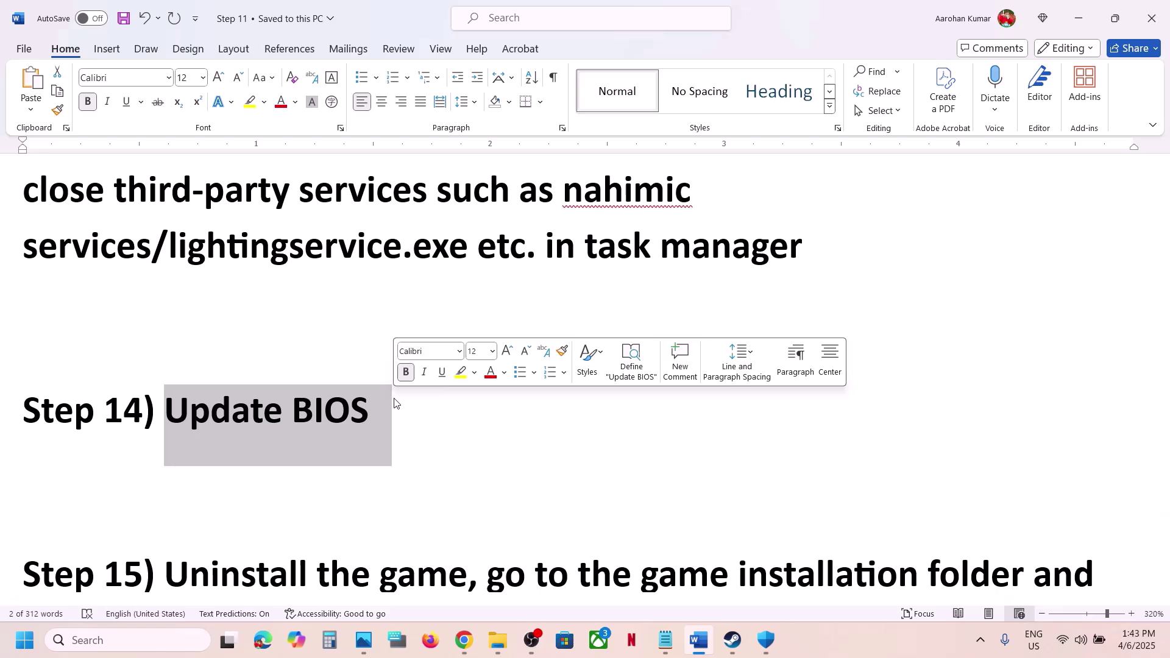
left_click(1076, 640)
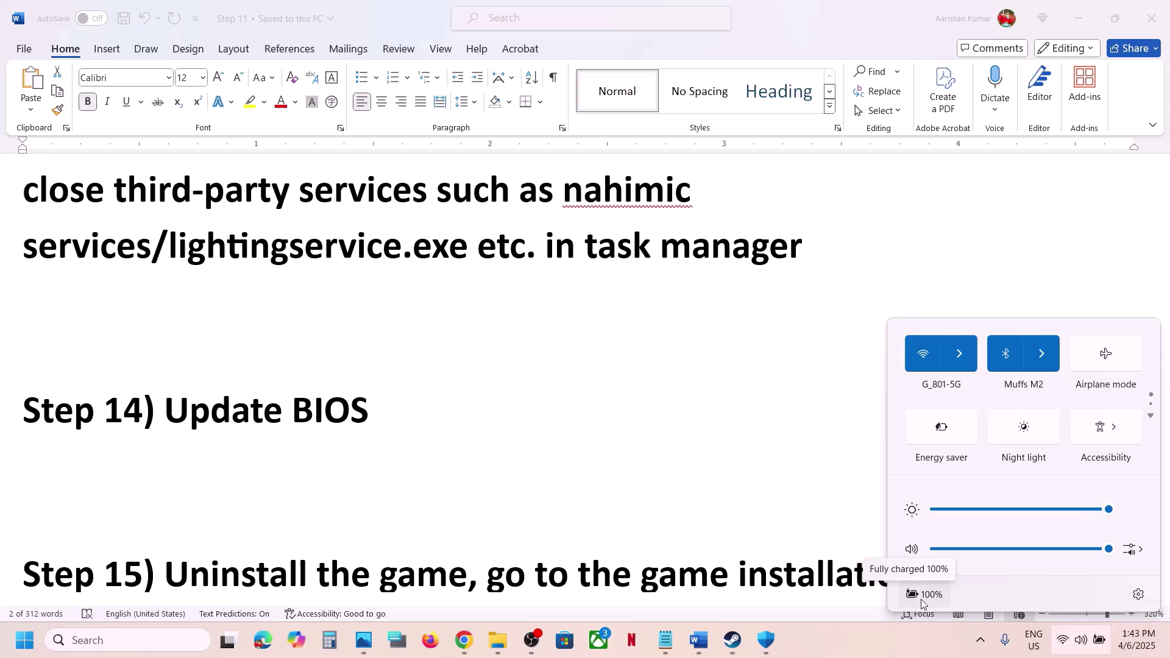
left_click(555, 486)
Highlight the first half of Step 15 and show the game's options in the Steam library
scroll(555, 486, "down", 3)
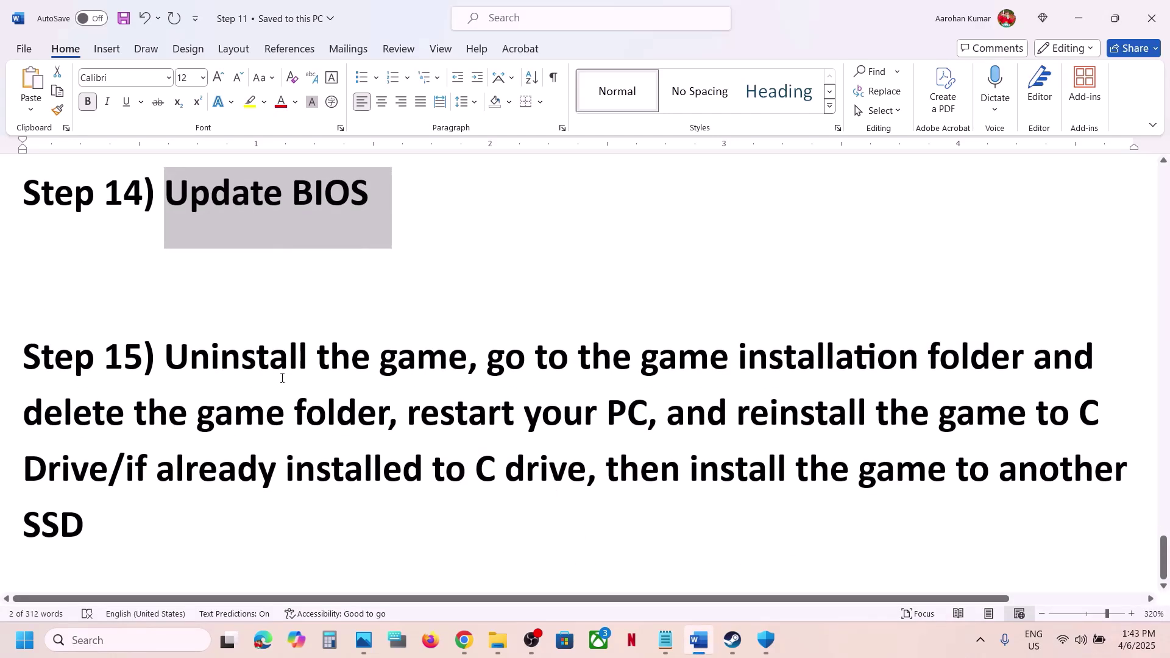
left_click_drag(208, 364, 522, 491)
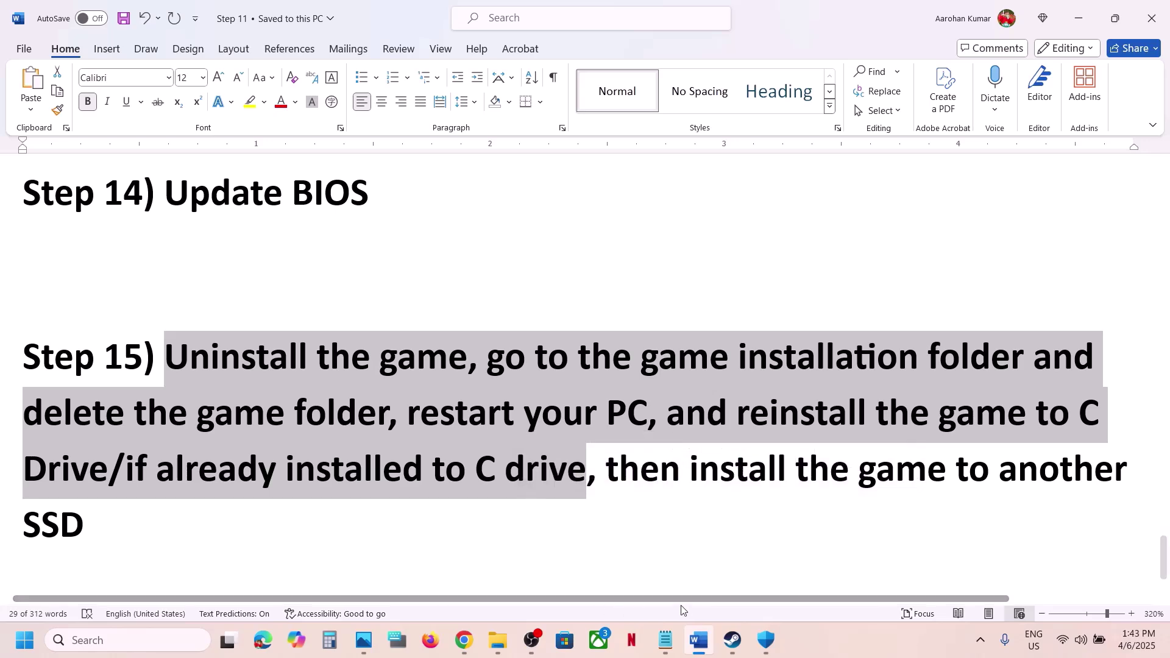
left_click(728, 642)
left_click(665, 578)
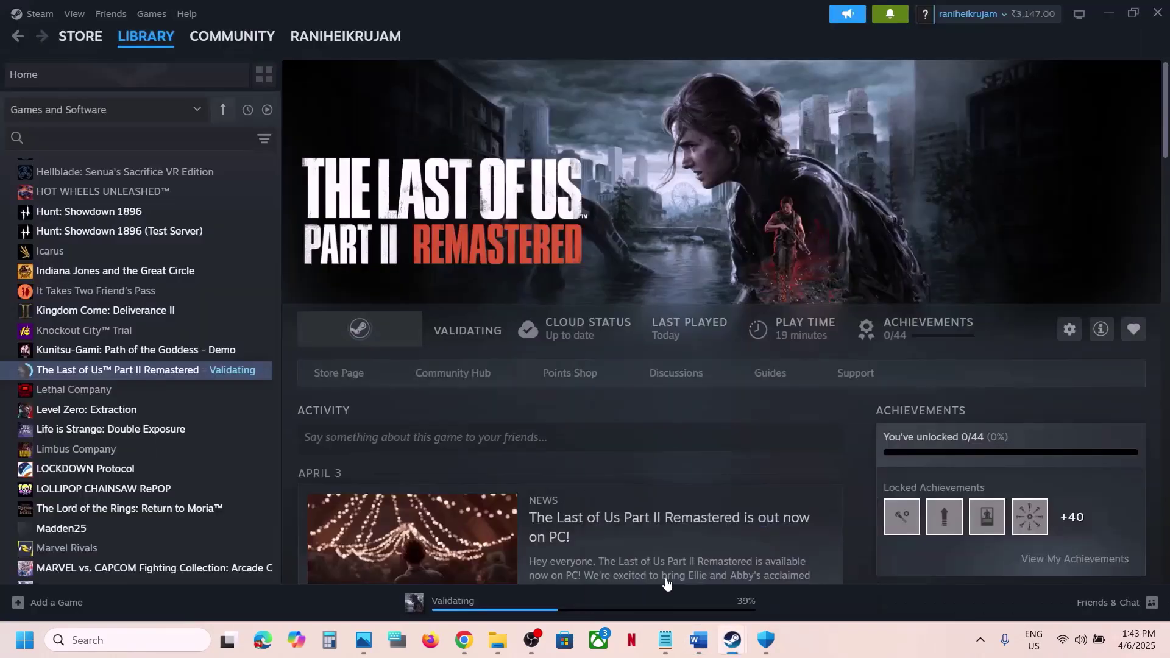
right_click(214, 373)
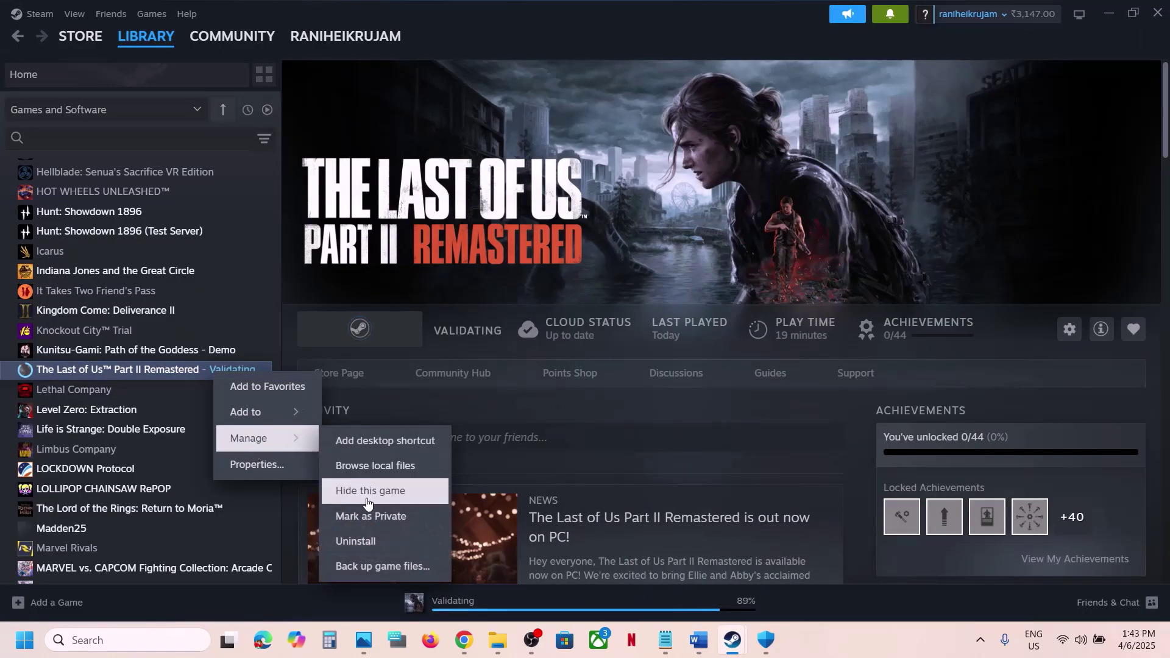
left_click(697, 641)
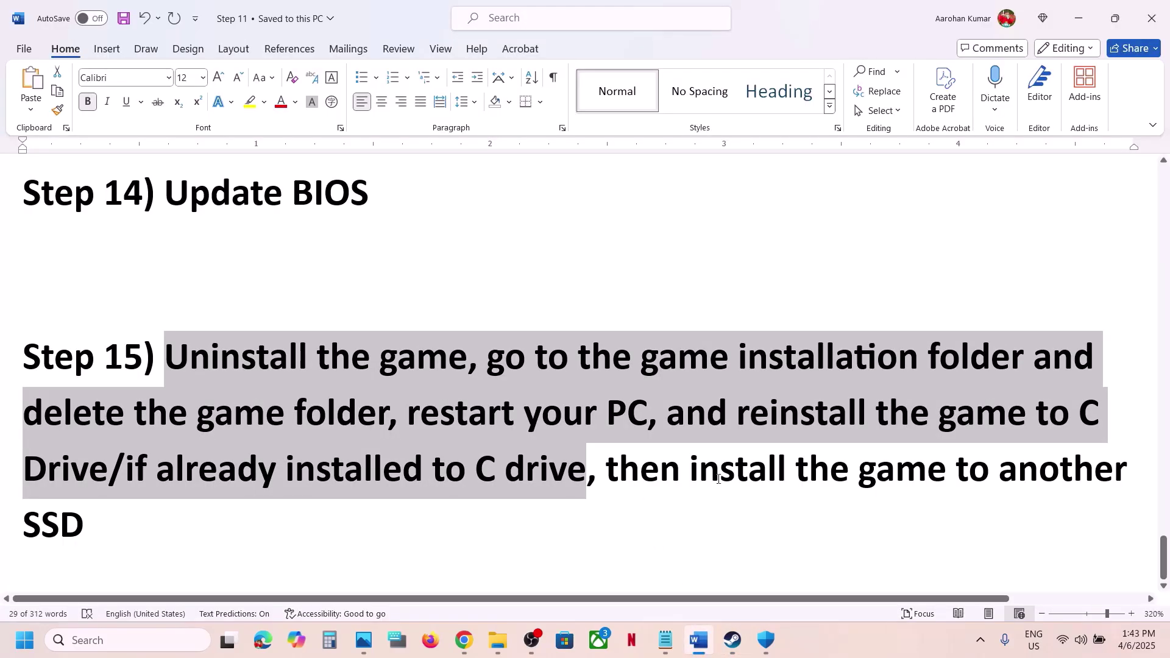
Highlight Step 15's phrases on reinstalling to C drive or another SSD, then bring up Steam
left_click(719, 479)
left_click_drag(743, 412, 108, 465)
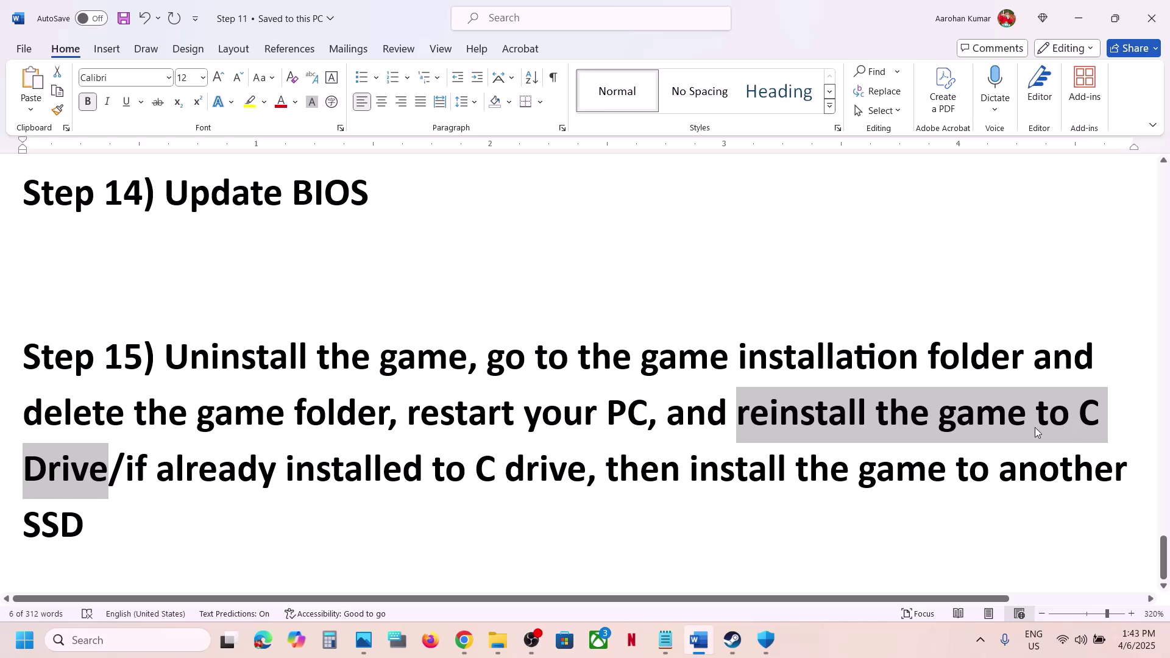
left_click_drag(134, 469, 190, 503)
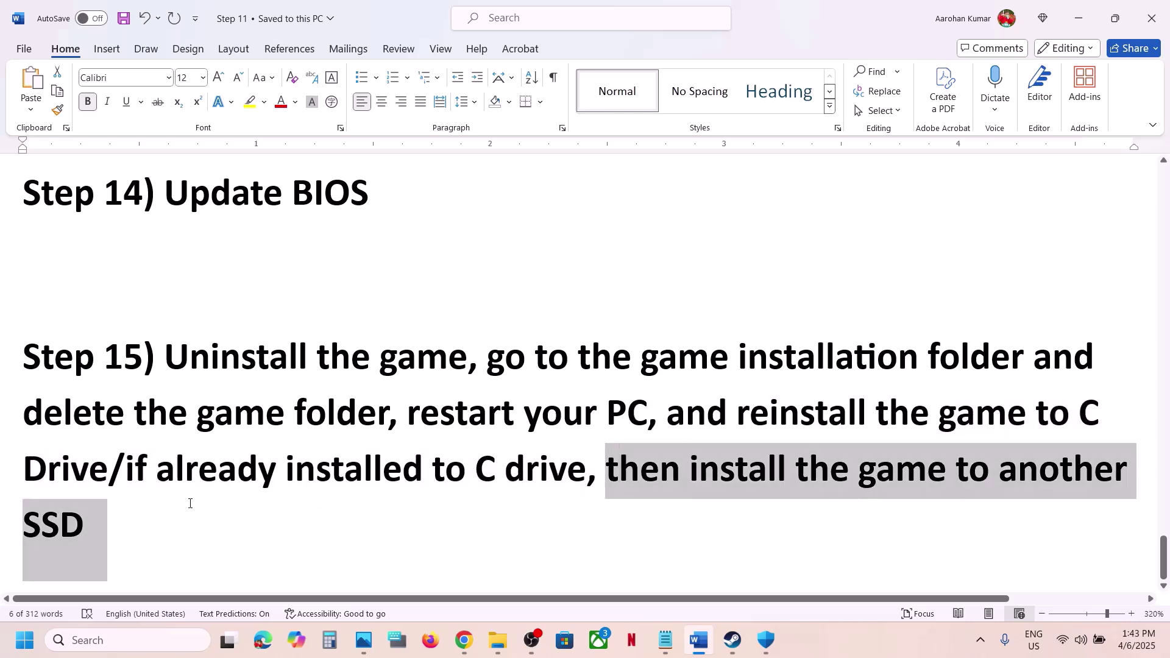
left_click_drag(120, 527, 120, 528)
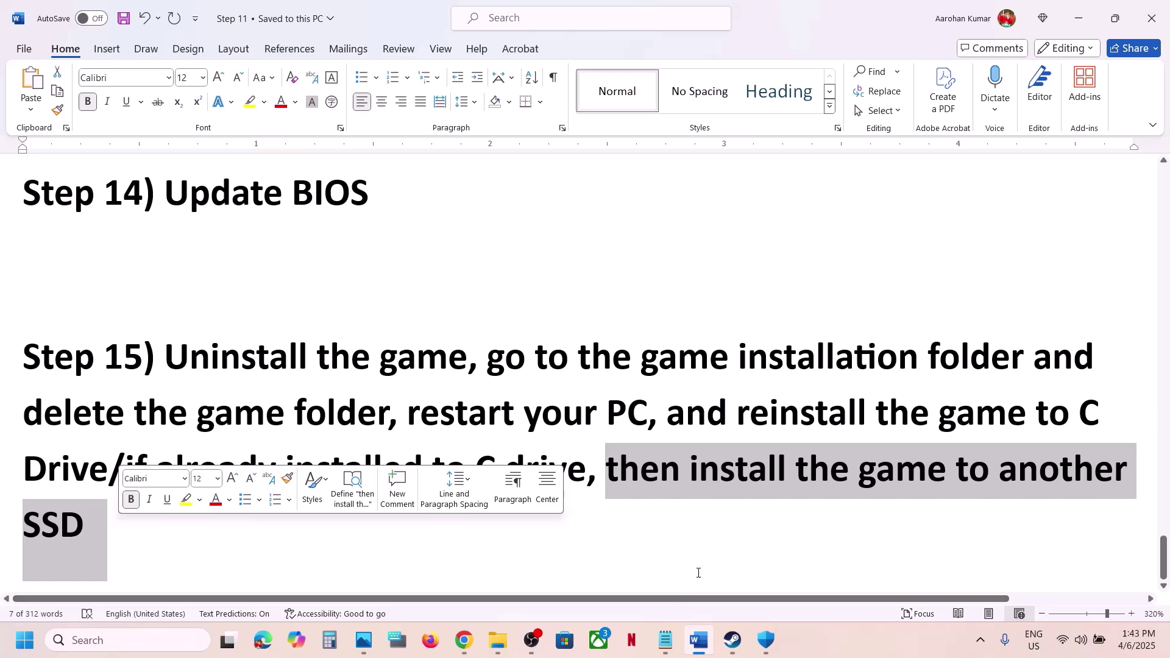
left_click(734, 645)
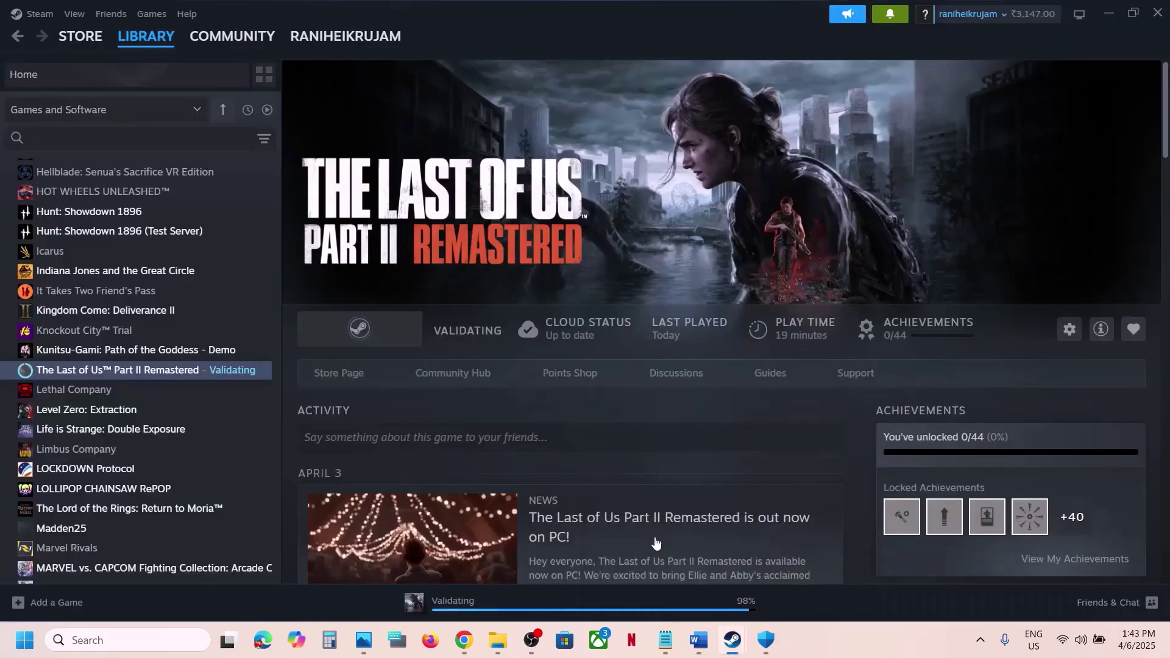